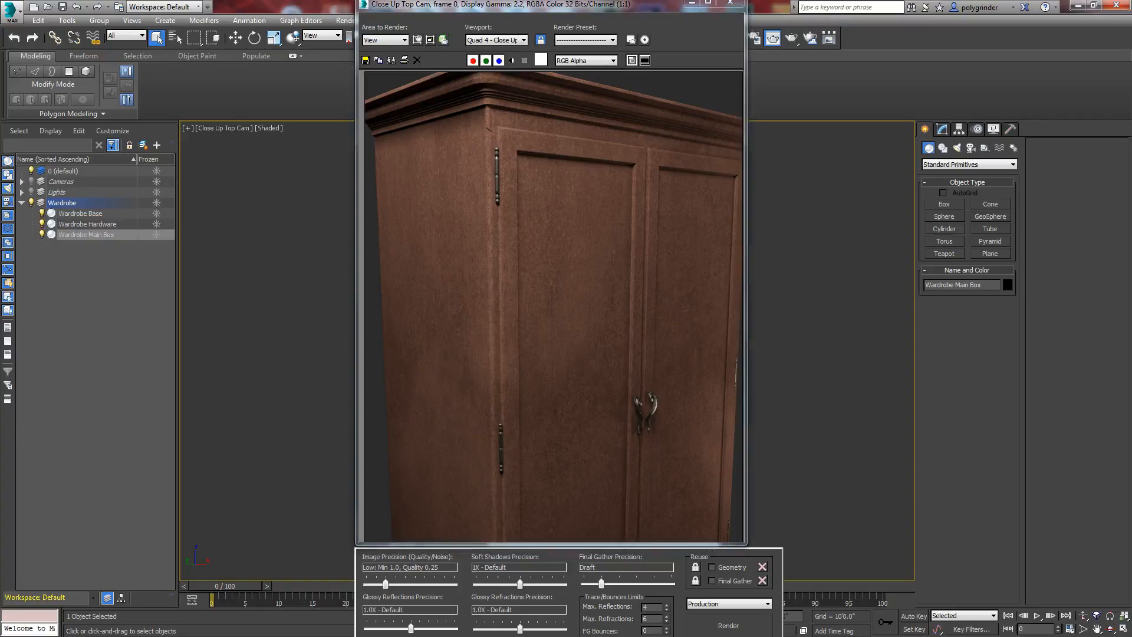
- Open the Slate Material Editor and add a Standard material node above the Andiroba wood map network
key(m)
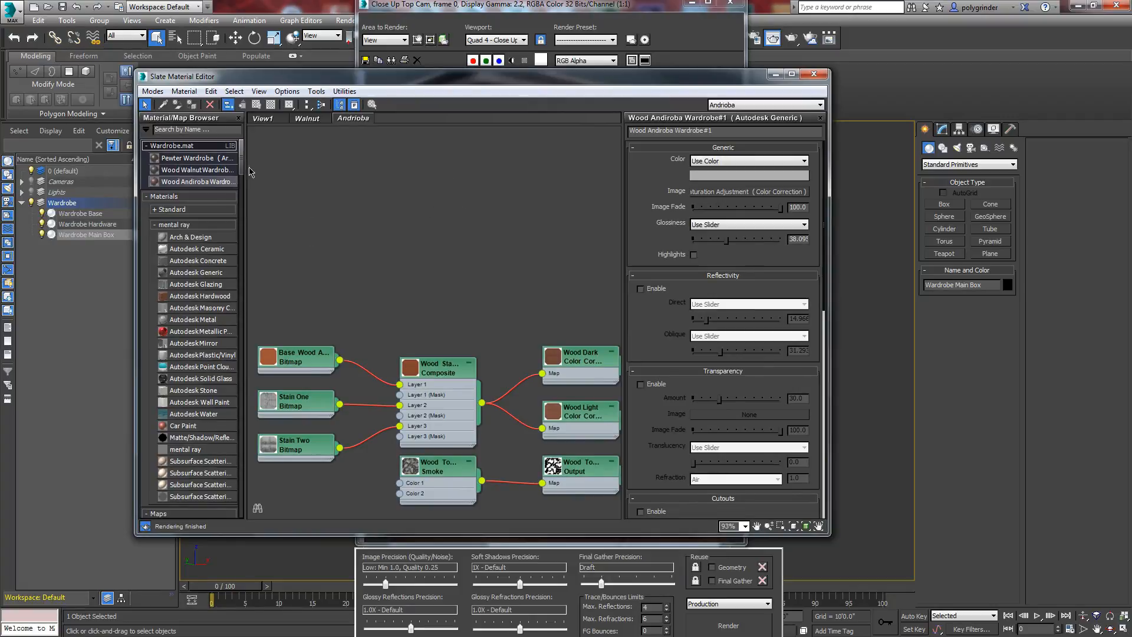
mouse_move(243, 169)
mouse_down()
mouse_move(250, 184)
mouse_move(248, 147)
mouse_up()
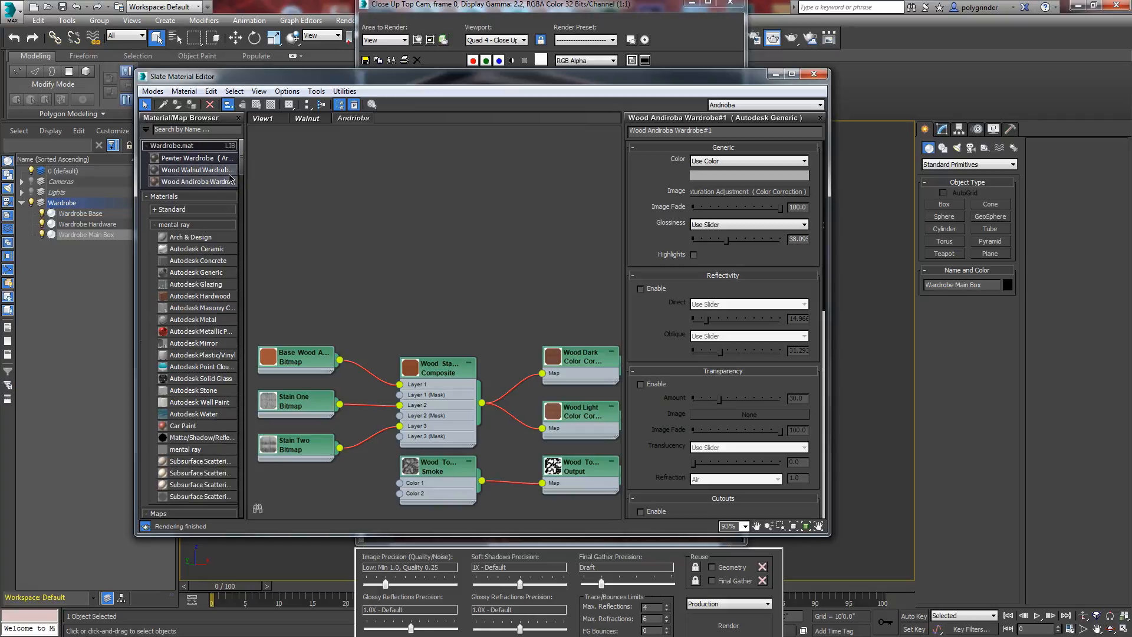
click(157, 209)
click(190, 340)
drag(190, 340, 506, 182)
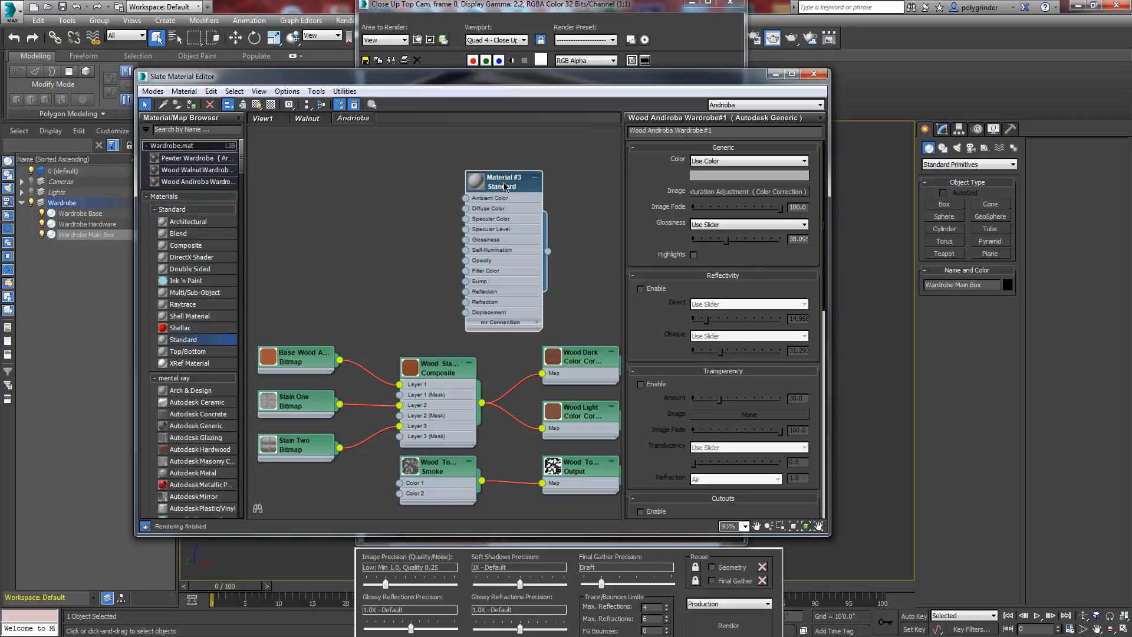
- Minimize the rendered frame window and bring the material editor back into full view
drag(553, 76, 109, 113)
drag(501, 5, 489, 108)
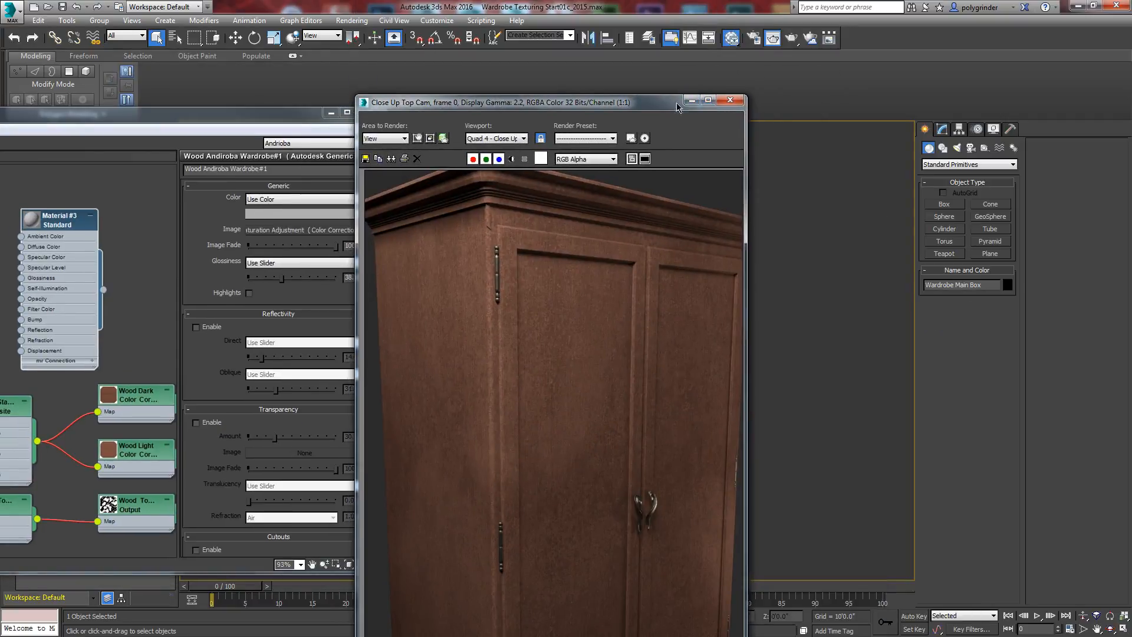
click(691, 108)
drag(291, 122, 158, 118)
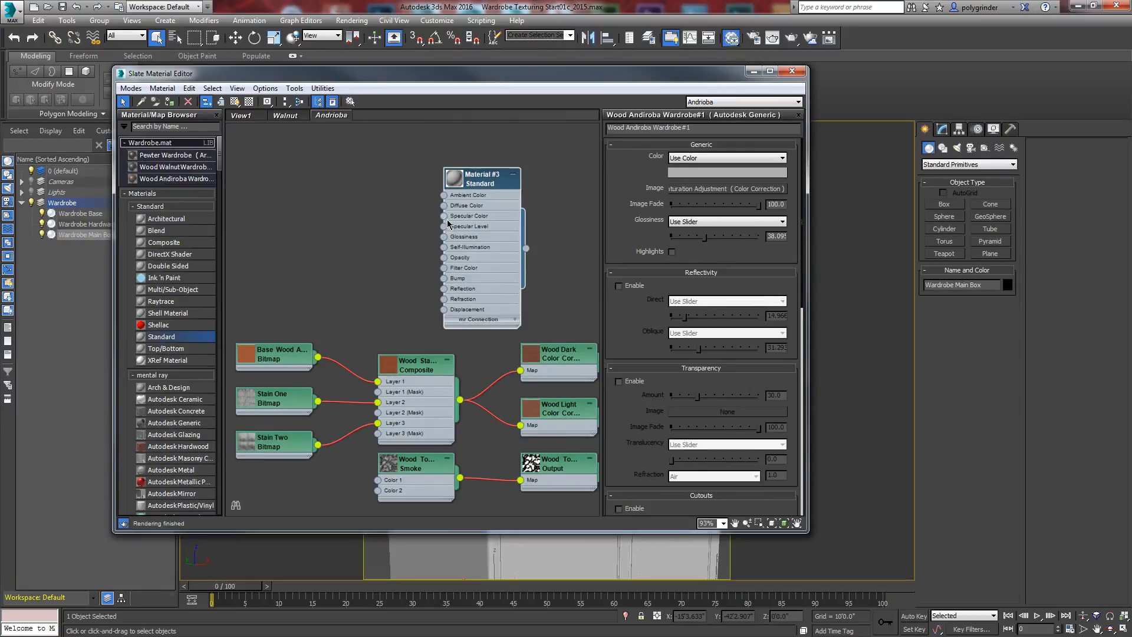
- Connect a new Mix map to the Standard material's Diffuse Color and place its node beside the material
drag(446, 209, 347, 214)
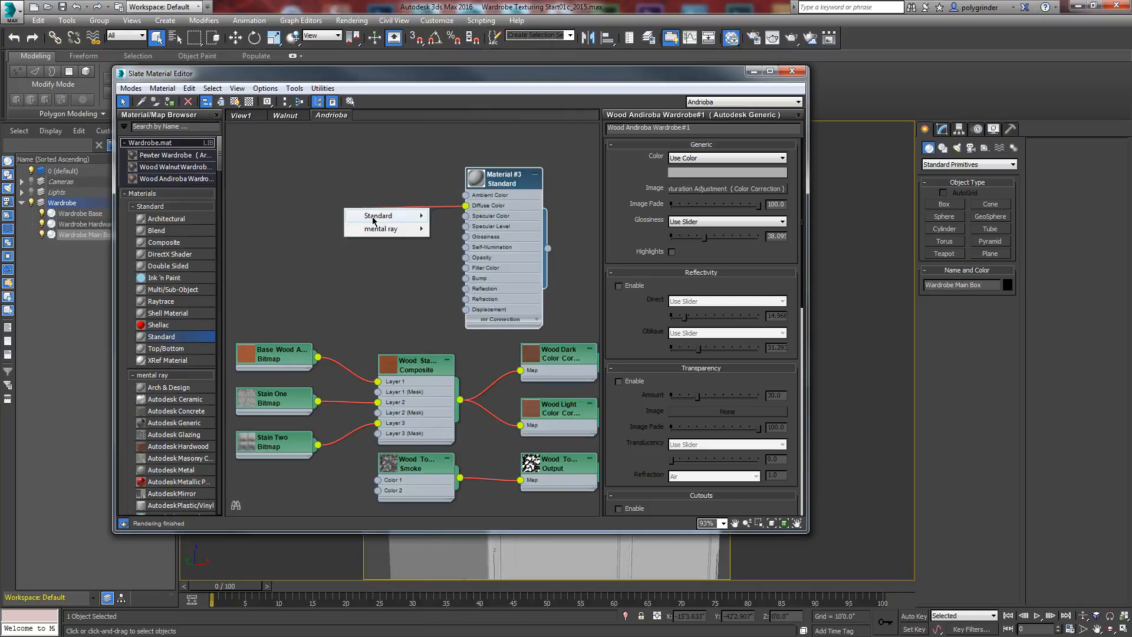
mouse_move(373, 220)
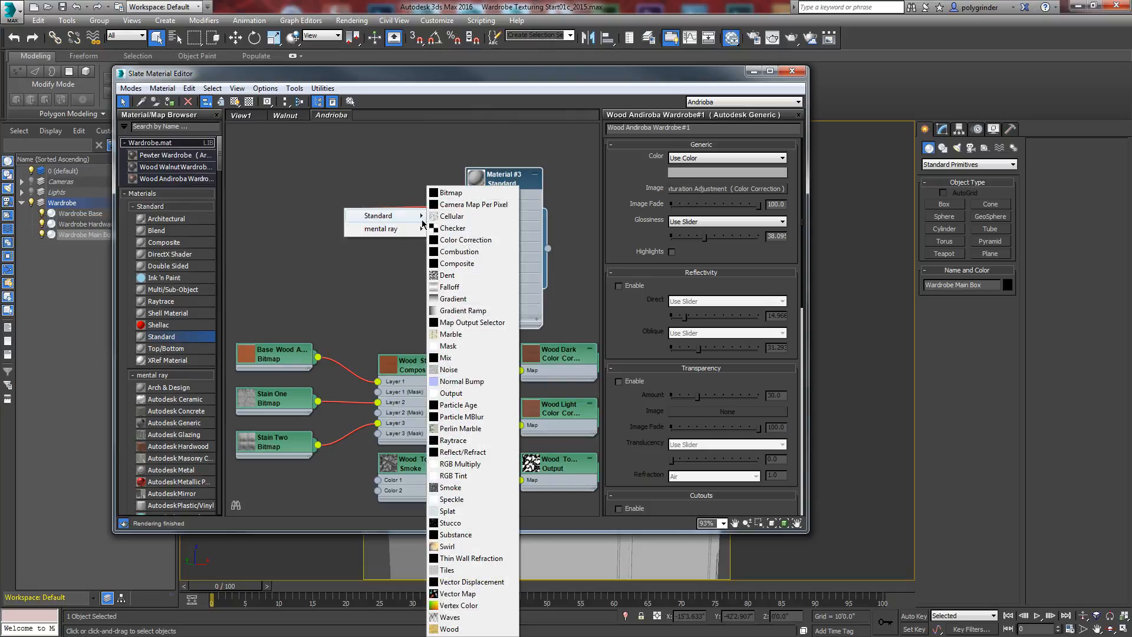
click(451, 362)
drag(367, 218, 395, 189)
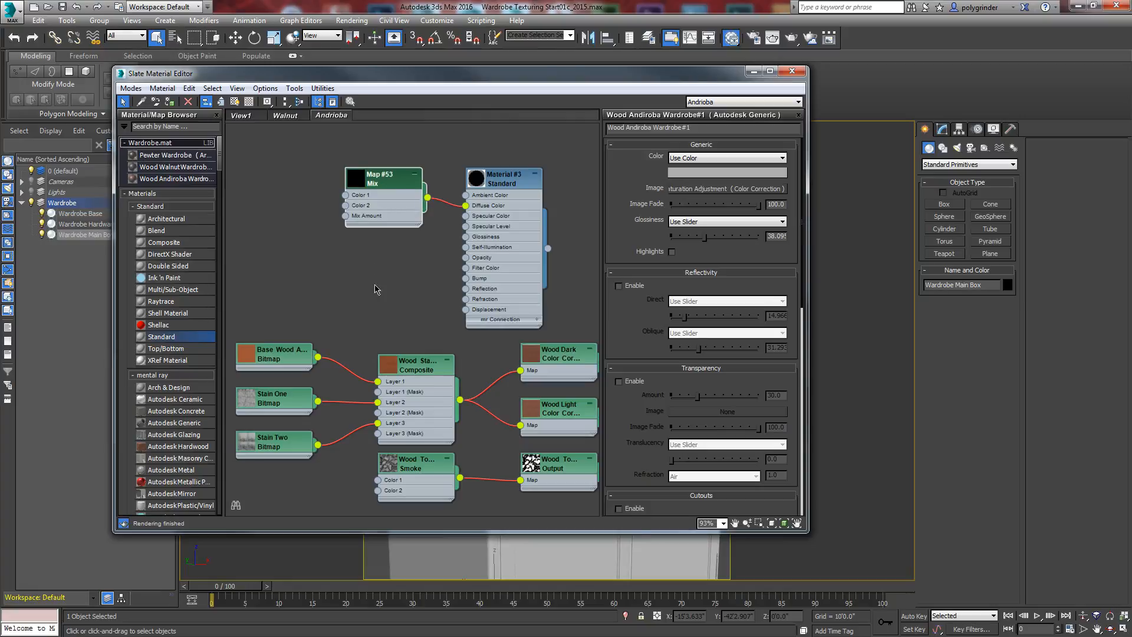
- Set the Mix map's Color #1 to magenta and Color #2 to blue
double_click(388, 189)
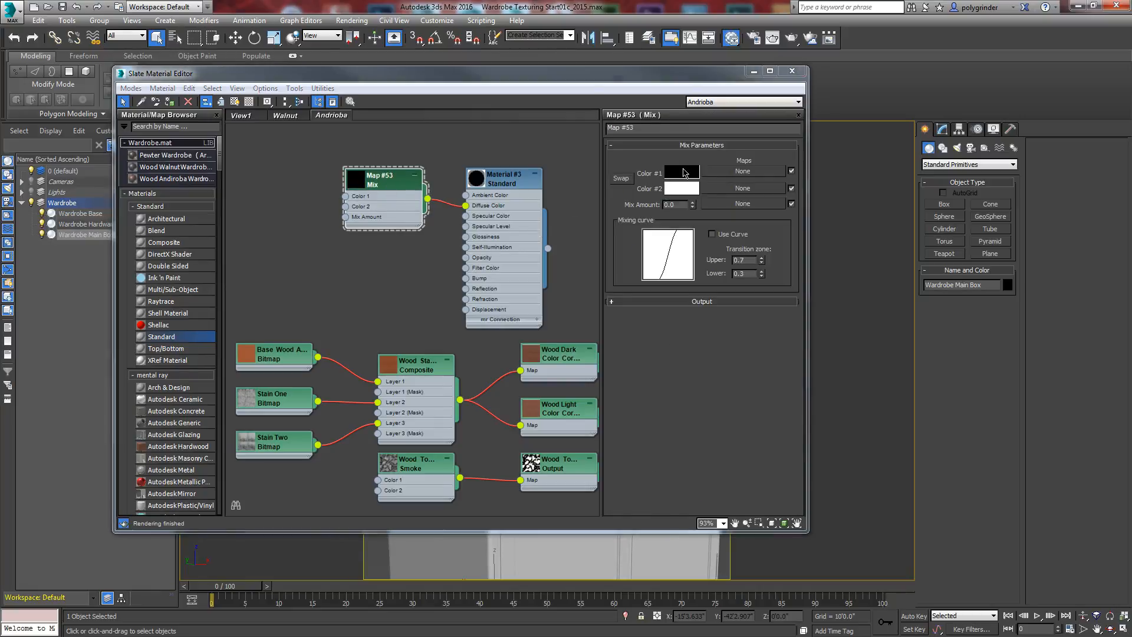
drag(0, 188, 313, 138)
drag(222, 196, 253, 178)
click(670, 190)
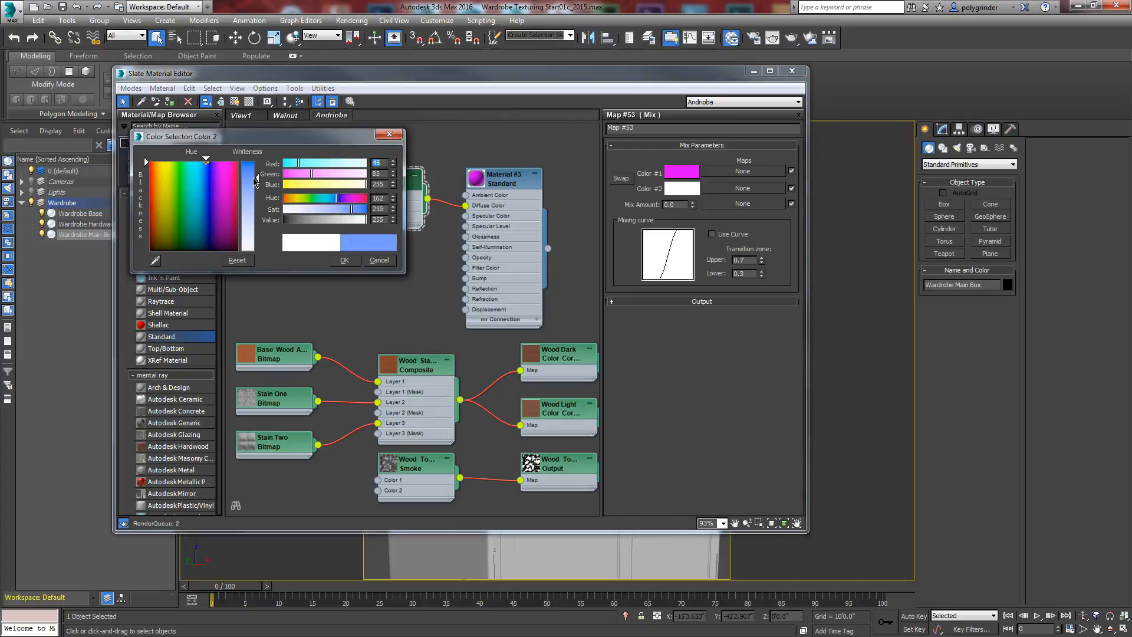
click(344, 260)
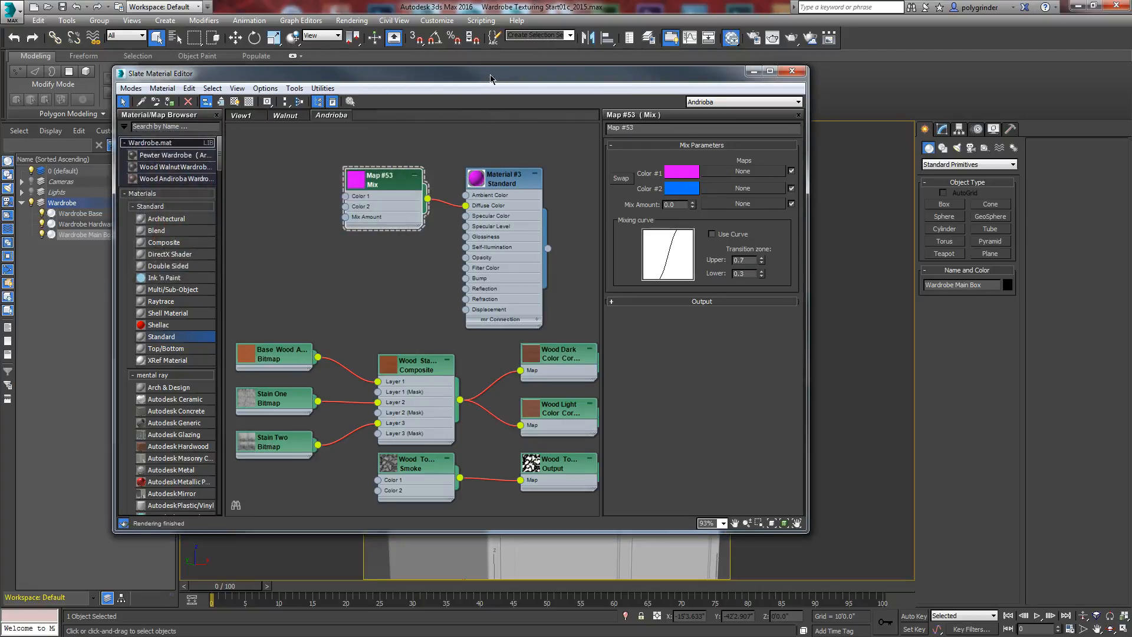
- Bring back the rendered frame window and set a render region covering the wardrobe's upper part at full image width
drag(491, 75, 0, 102)
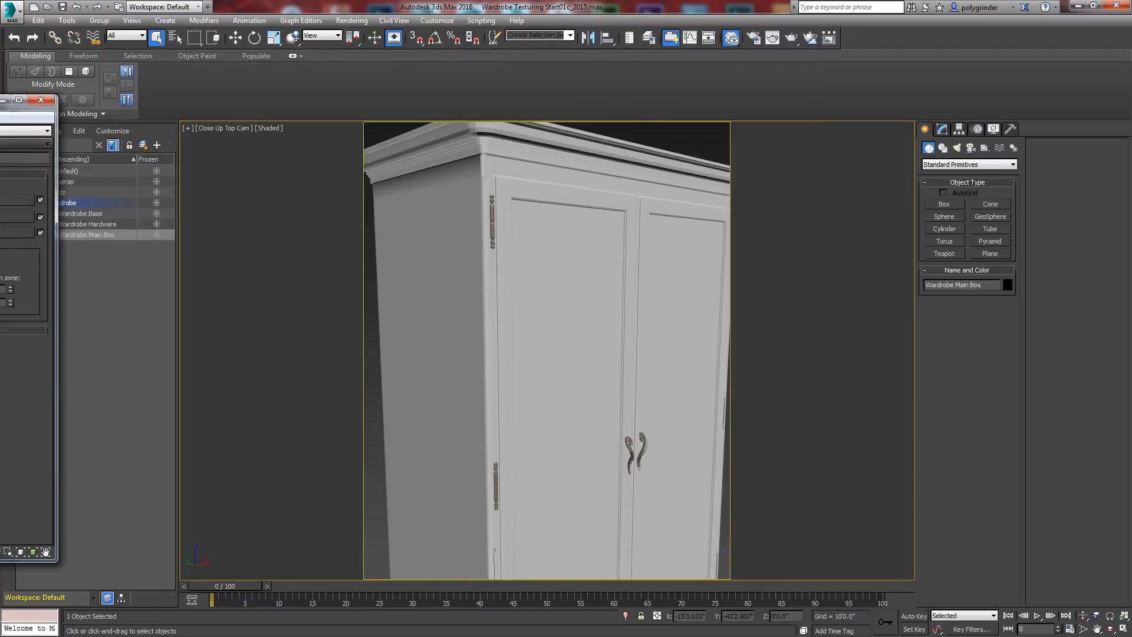
click(786, 45)
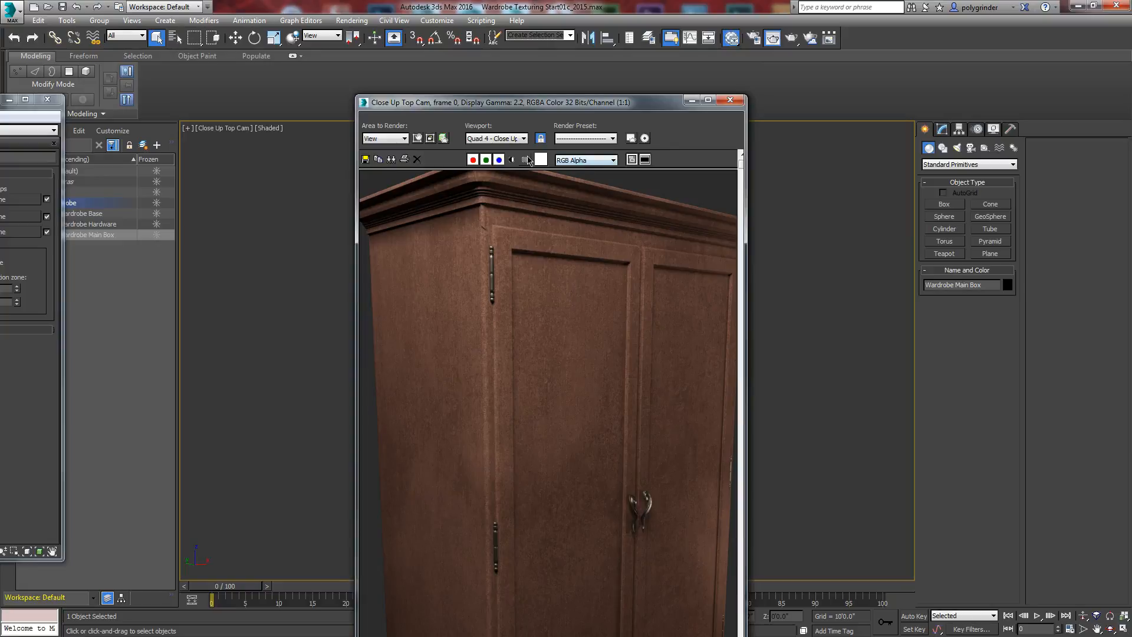
click(418, 138)
drag(435, 252, 442, 214)
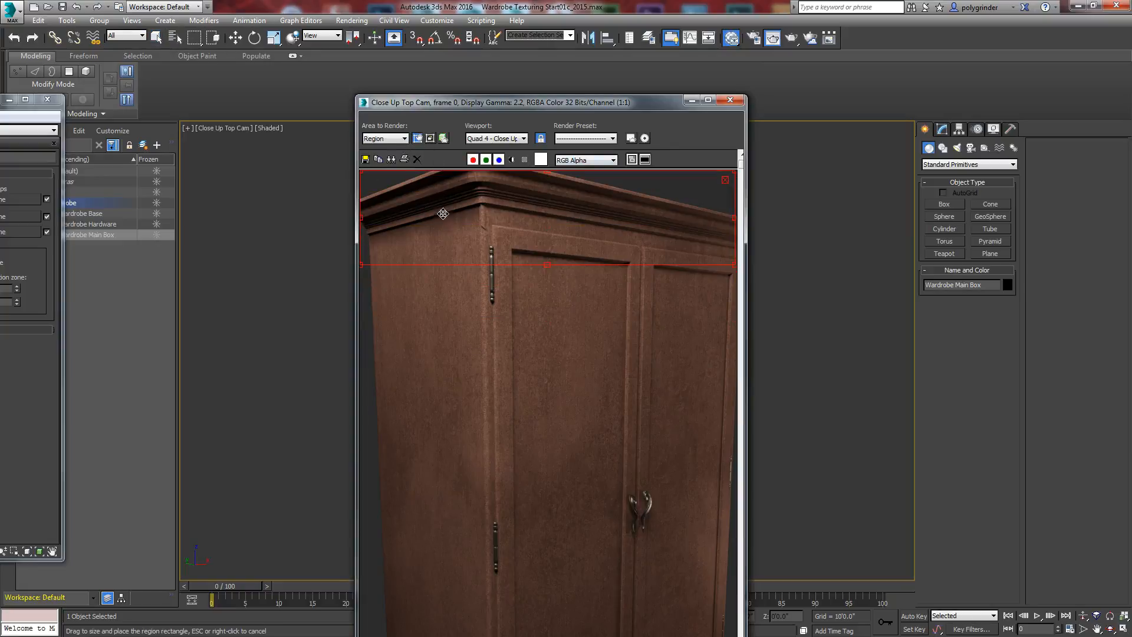
drag(547, 265, 548, 360)
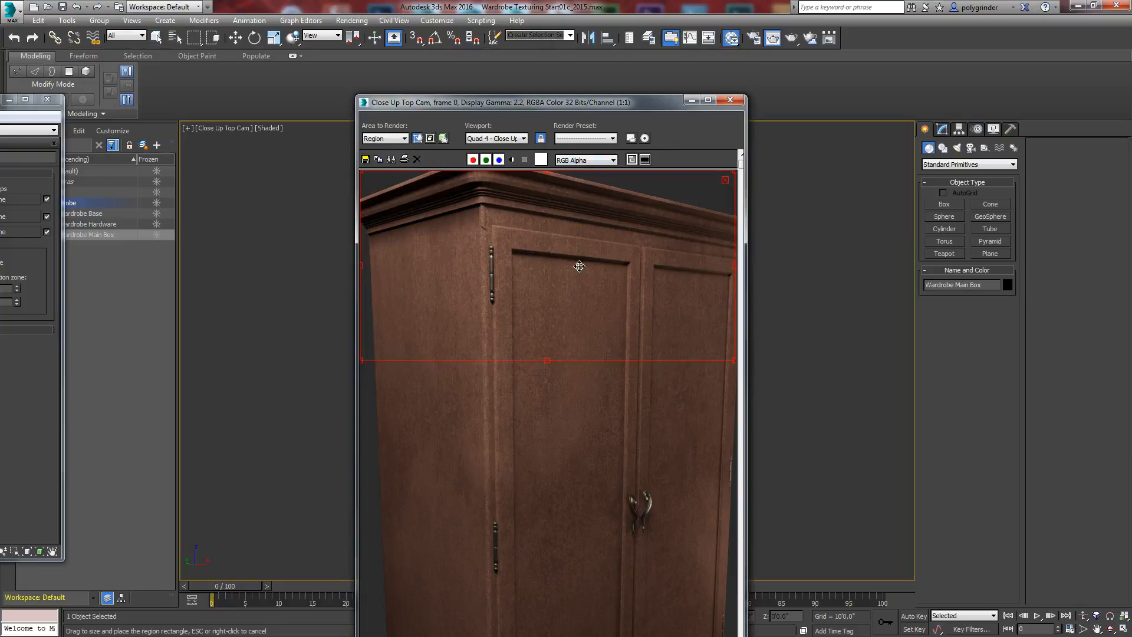
drag(512, 106, 497, 86)
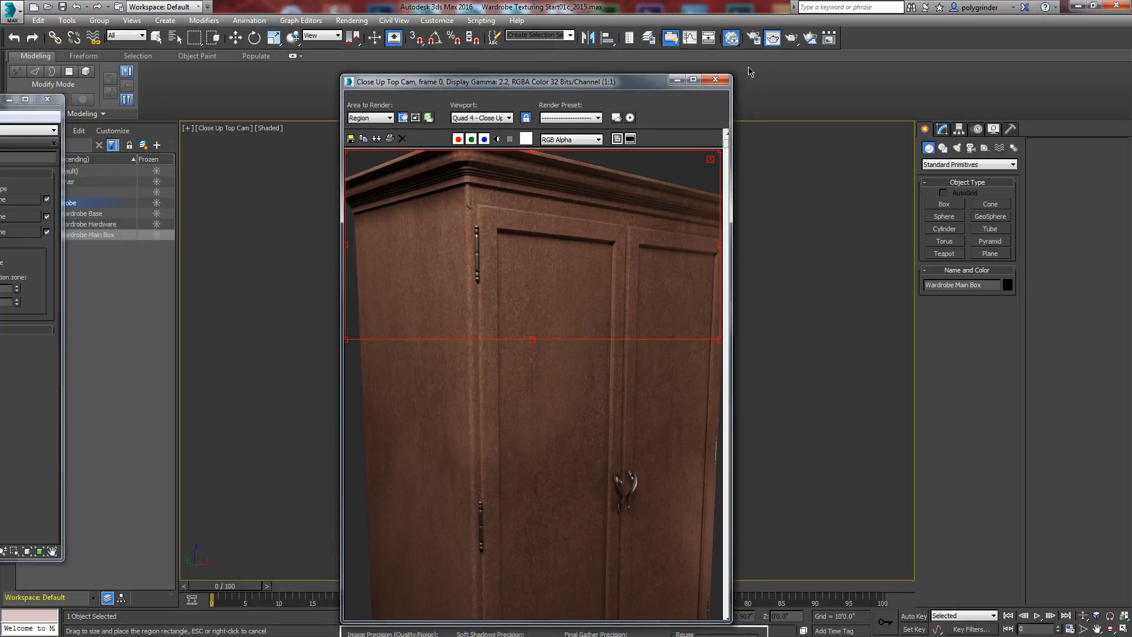
- Render the wardrobe region as a test with the rendered frame window moved aside, and cancel the render partway
click(793, 42)
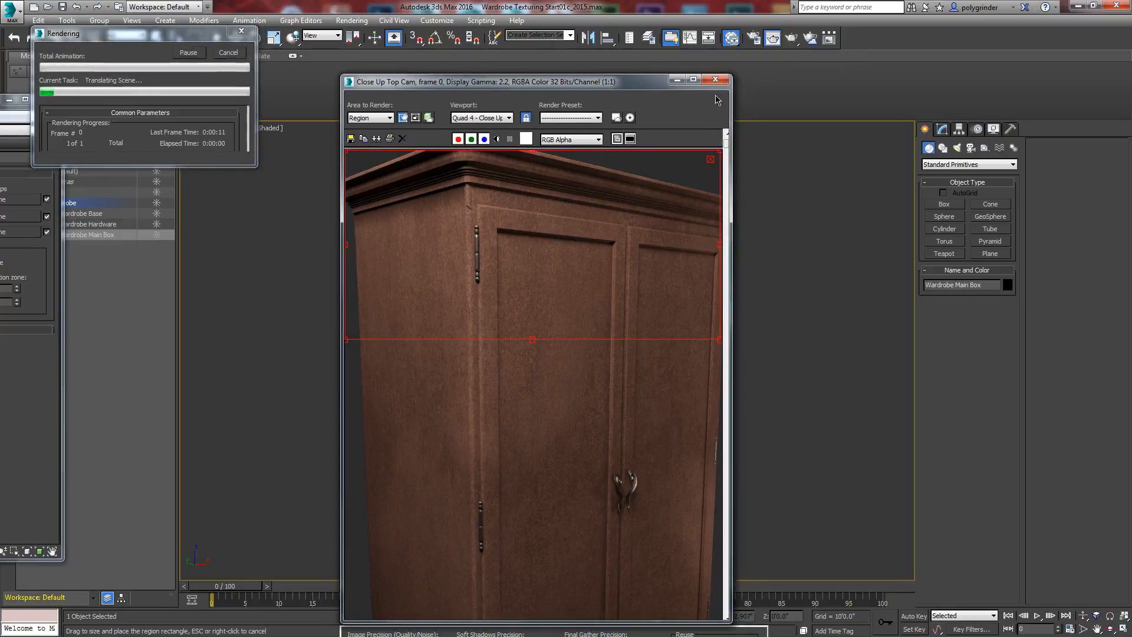
drag(512, 84, 811, 24)
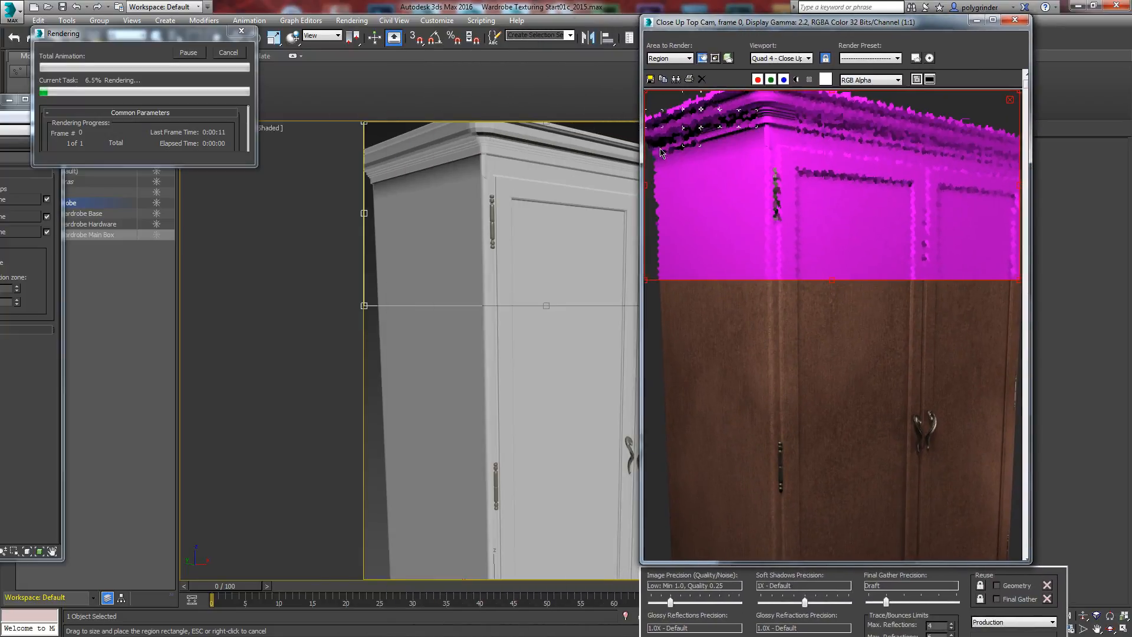
click(226, 52)
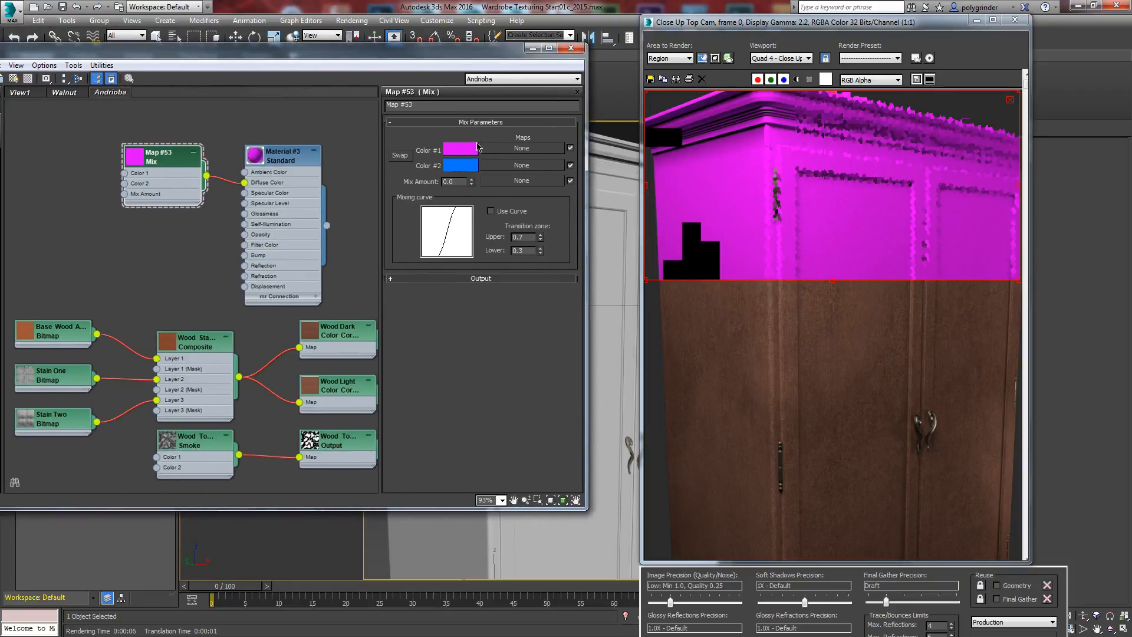
- Plug a new Ambient/Reflective Occlusion map into the Mix map's Mix Amount and arrange the nodes
drag(404, 51, 525, 15)
drag(271, 160, 212, 122)
mouse_move(238, 208)
click(301, 202)
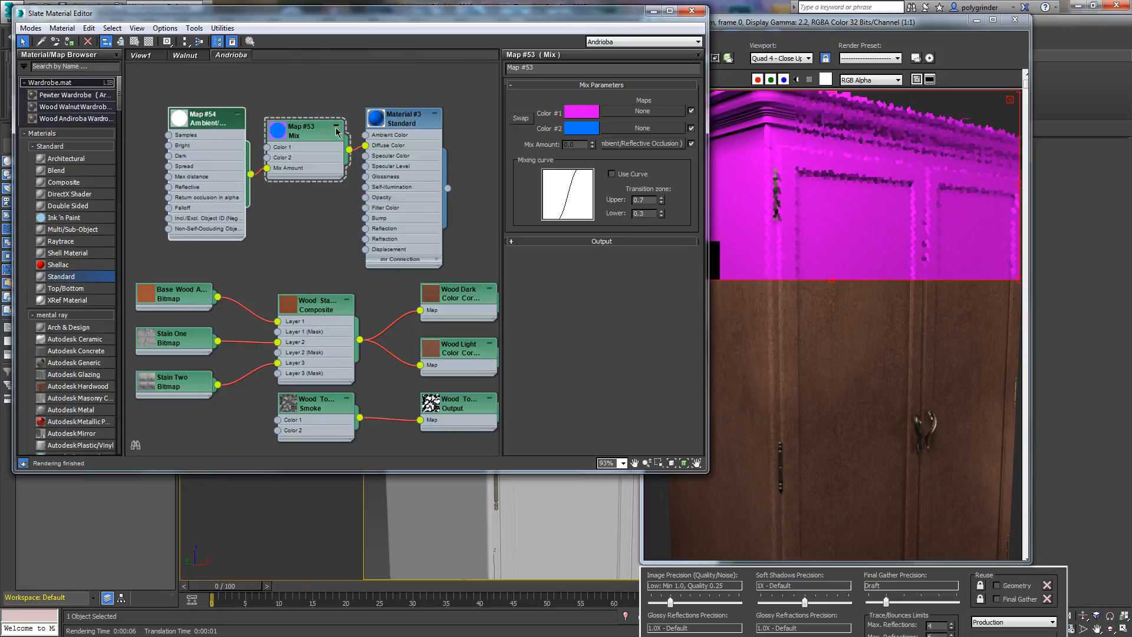
- Set the Ambient/Reflective Occlusion map's max distance to 0'6.0" and render the wardrobe region
drag(511, 18, 376, 31)
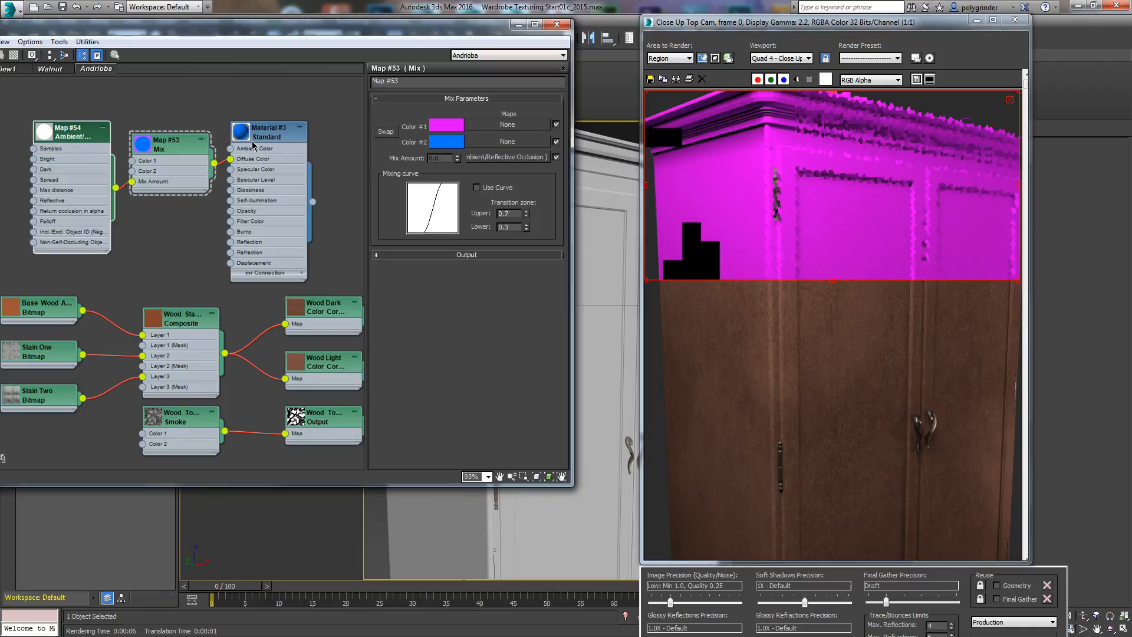
double_click(74, 138)
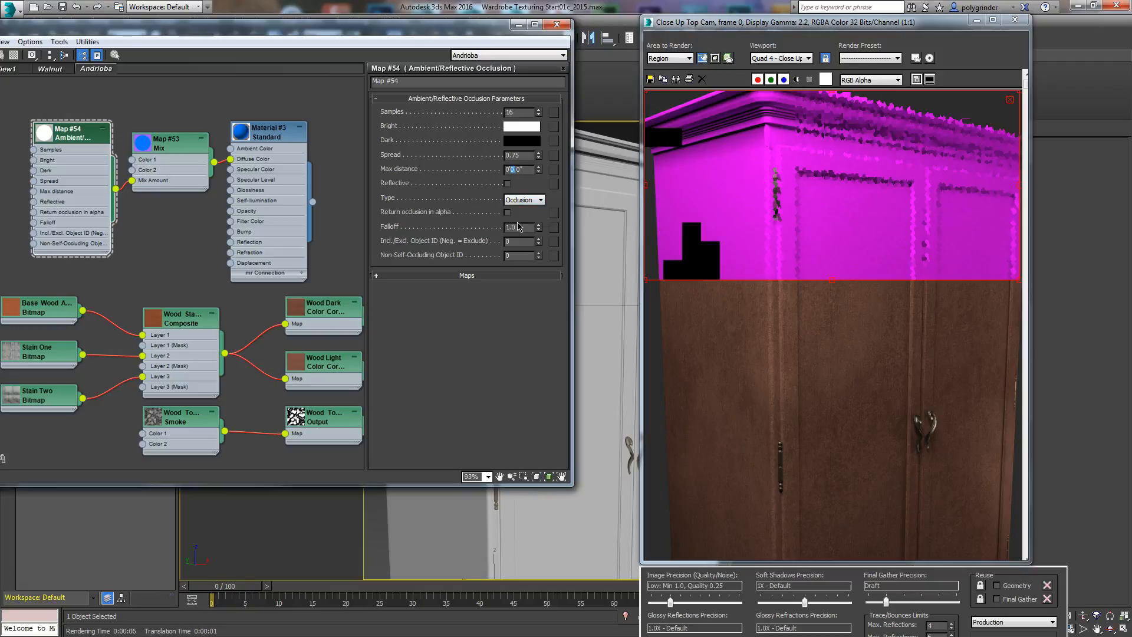
key(Return)
drag(680, 26, 588, 73)
click(789, 42)
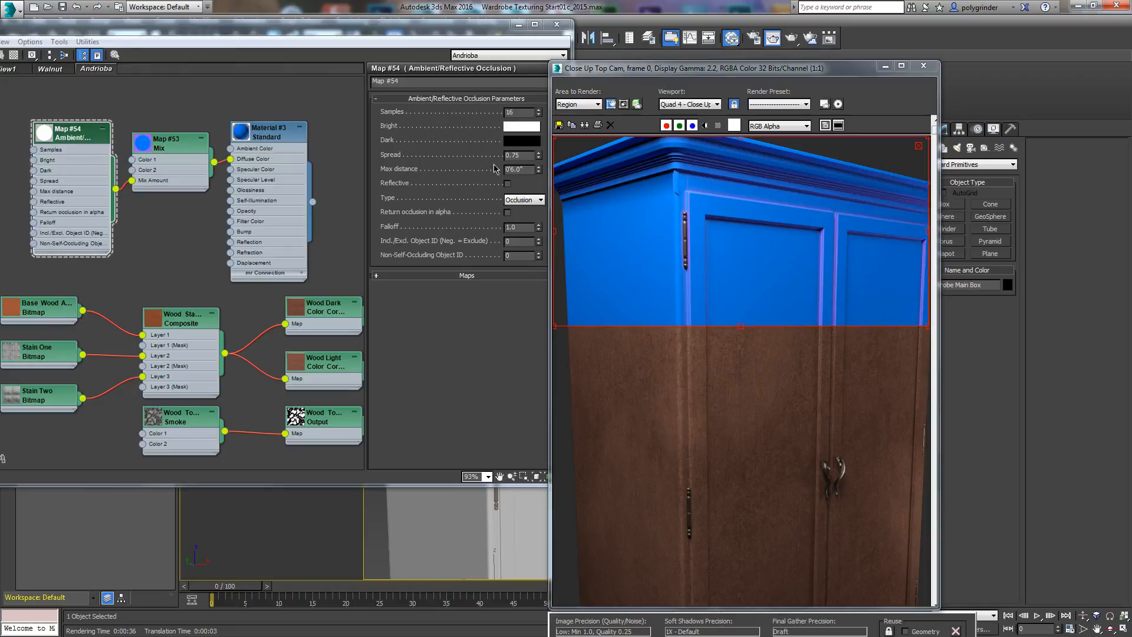
- Set the occlusion map's samples to 8 and its spread to 1.5
drag(523, 112, 501, 116)
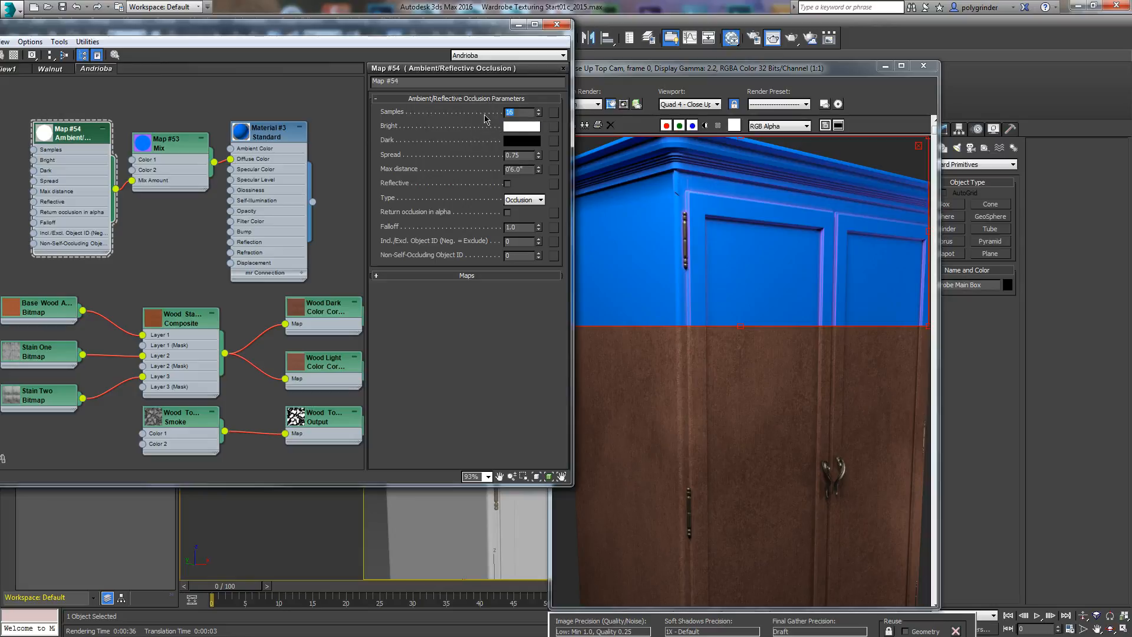
key(Return)
drag(528, 158, 461, 159)
key(Return)
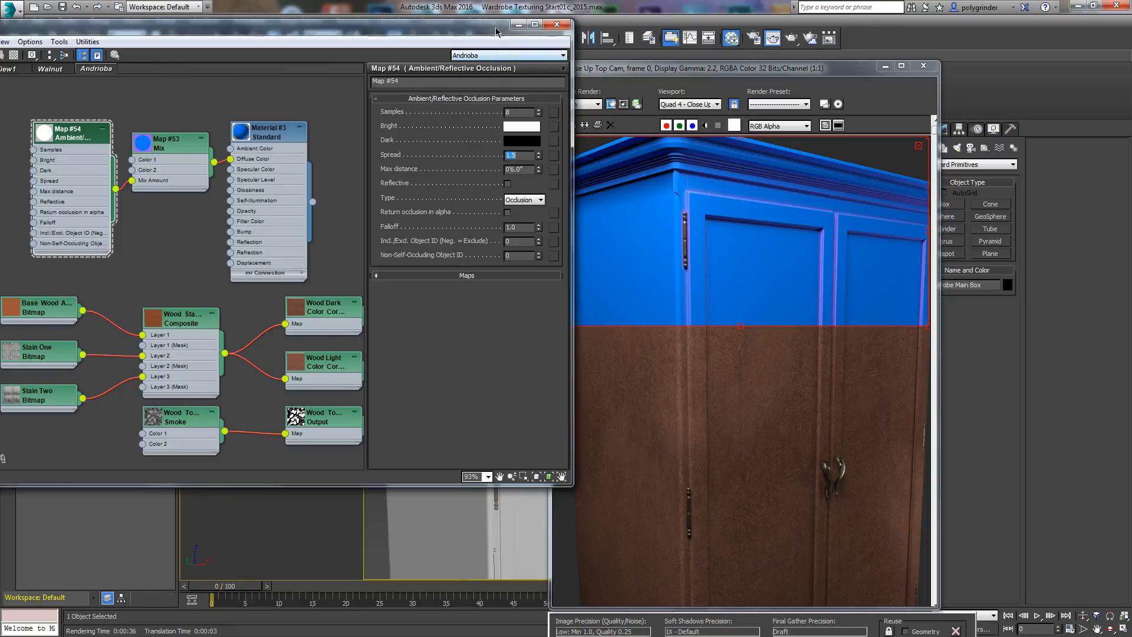
- Shrink the render region to the area around the top of the wardrobe's left door and render it
drag(495, 31, 415, 35)
drag(553, 231, 652, 231)
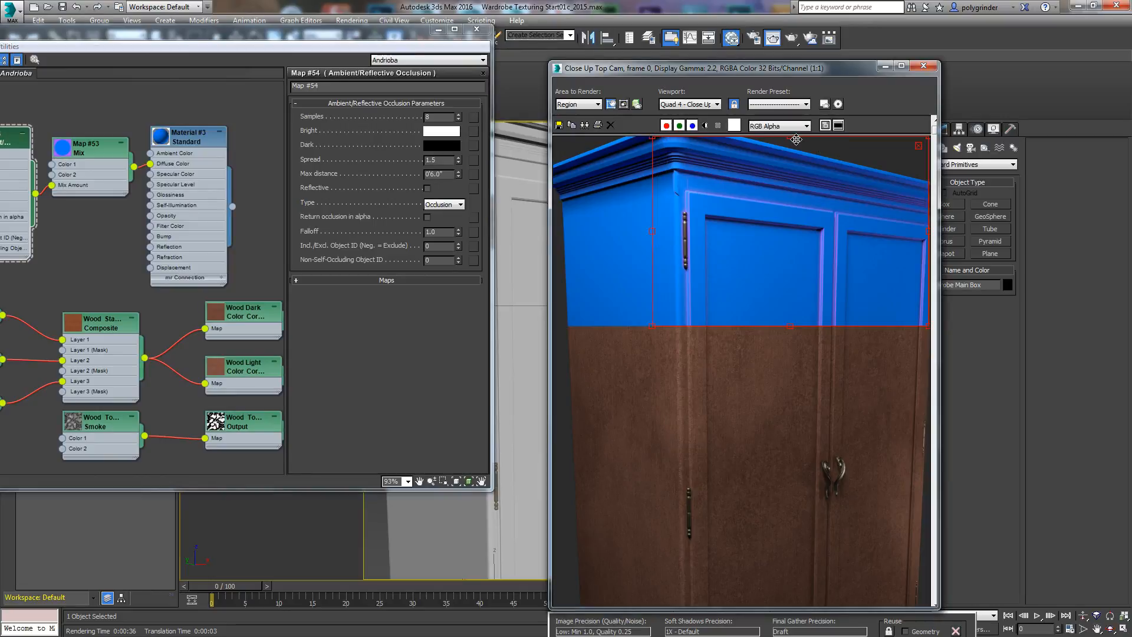
drag(791, 140, 790, 181)
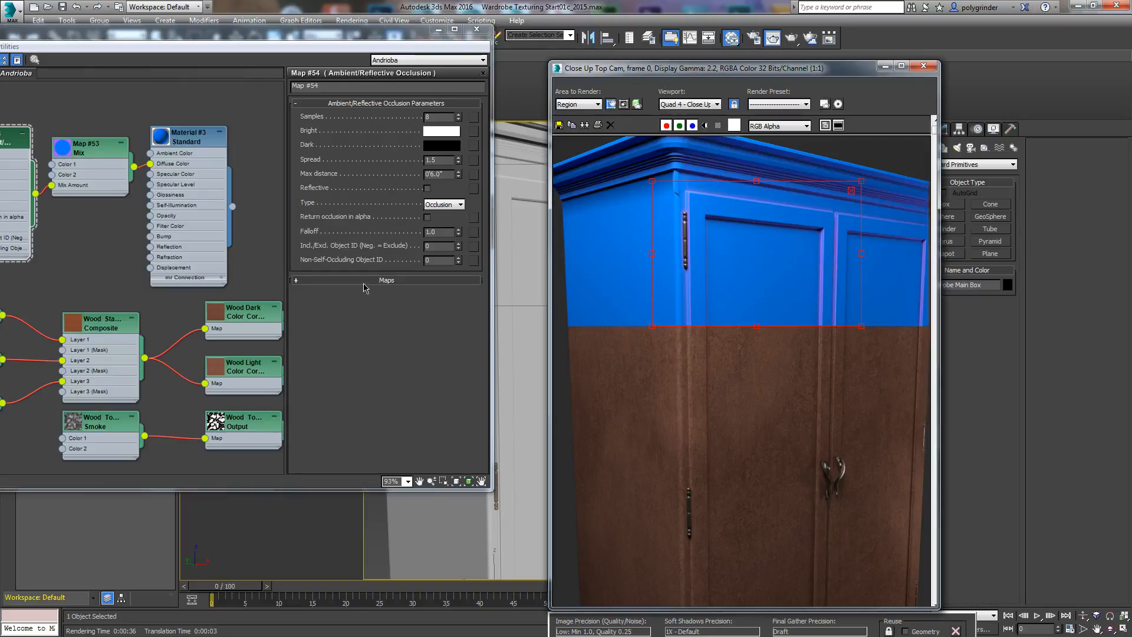
click(805, 39)
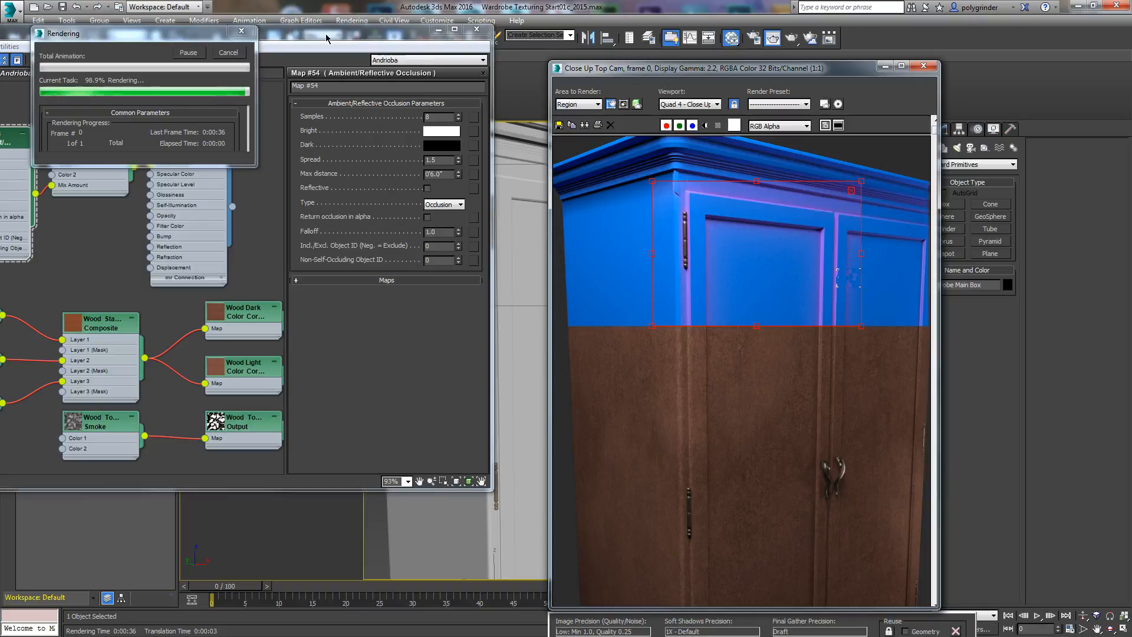
- Disconnect the Ambient/Reflective Occlusion map from the Mix Amount and move its node away to make room
drag(313, 35, 608, 48)
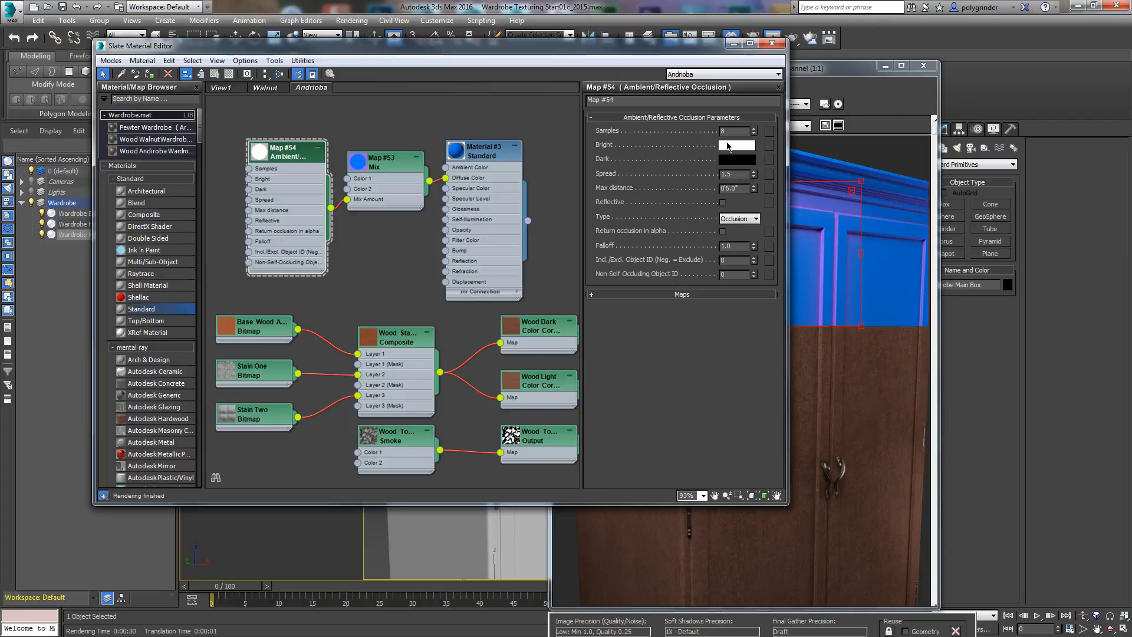
middle_drag(357, 243, 476, 272)
drag(407, 191, 341, 193)
drag(468, 230, 426, 241)
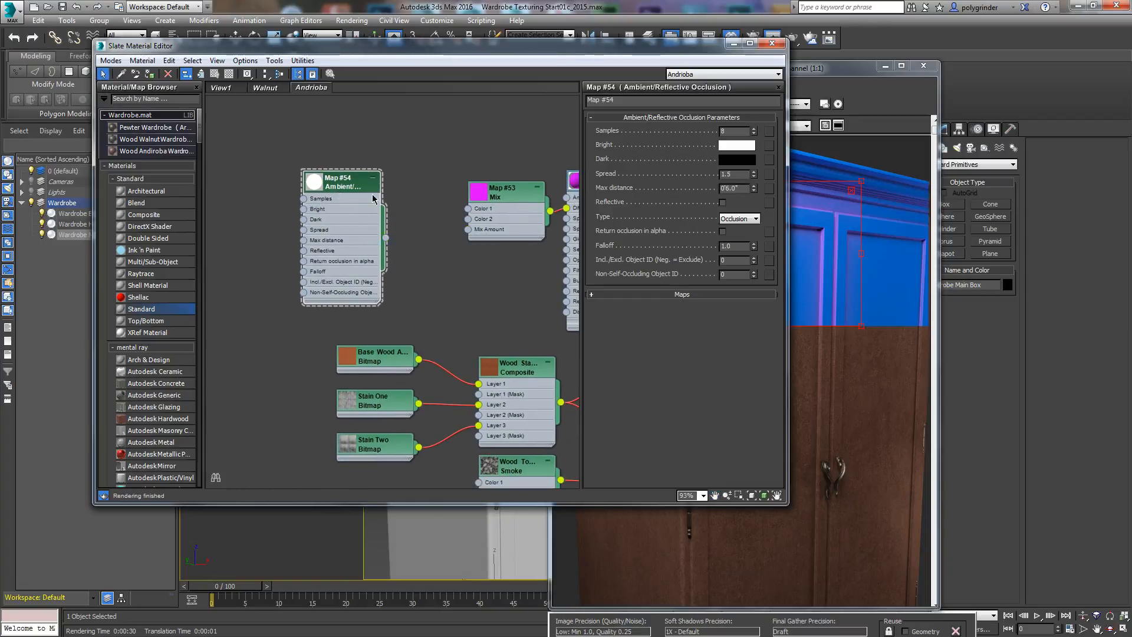
drag(370, 195, 338, 195)
- Plug a new Composite map into the Mix map's Mix Amount and place it between the occlusion and Mix nodes
drag(468, 230, 423, 227)
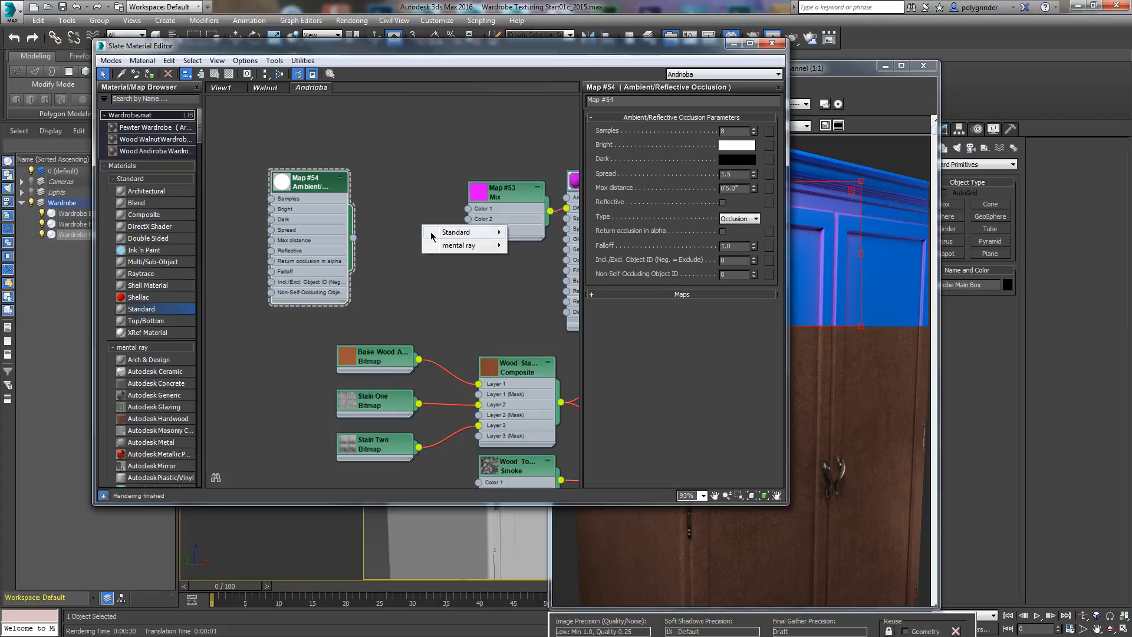
mouse_move(434, 235)
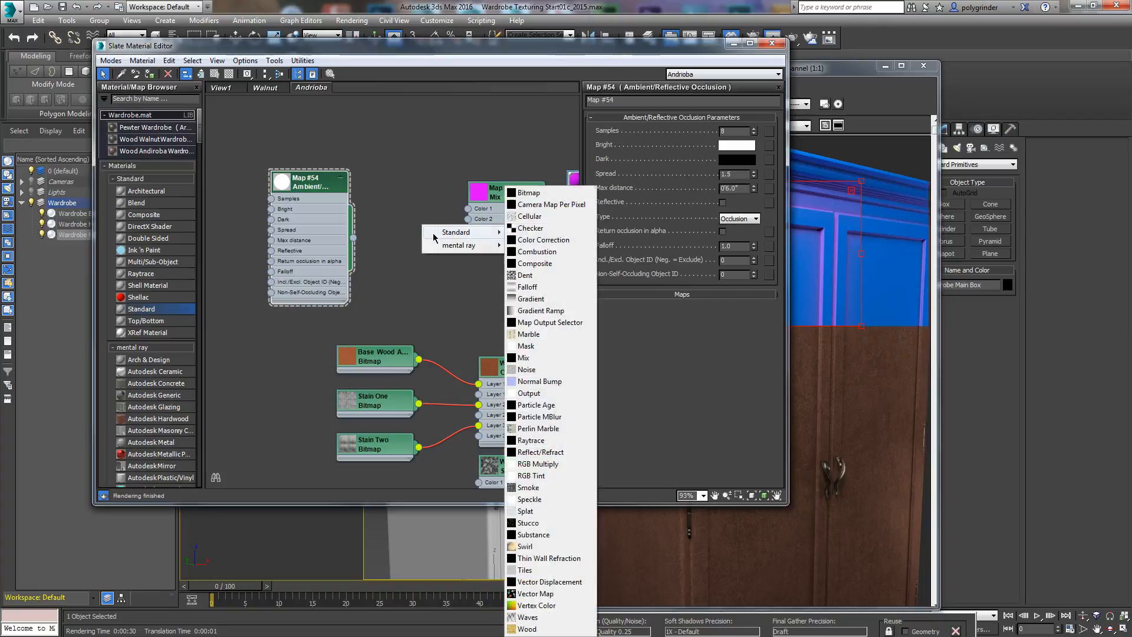
click(536, 268)
drag(417, 224, 395, 201)
- Show the Composite map's parameters and connect the Ambient/Reflective Occlusion map to its Layer 1
drag(330, 182, 298, 193)
click(396, 207)
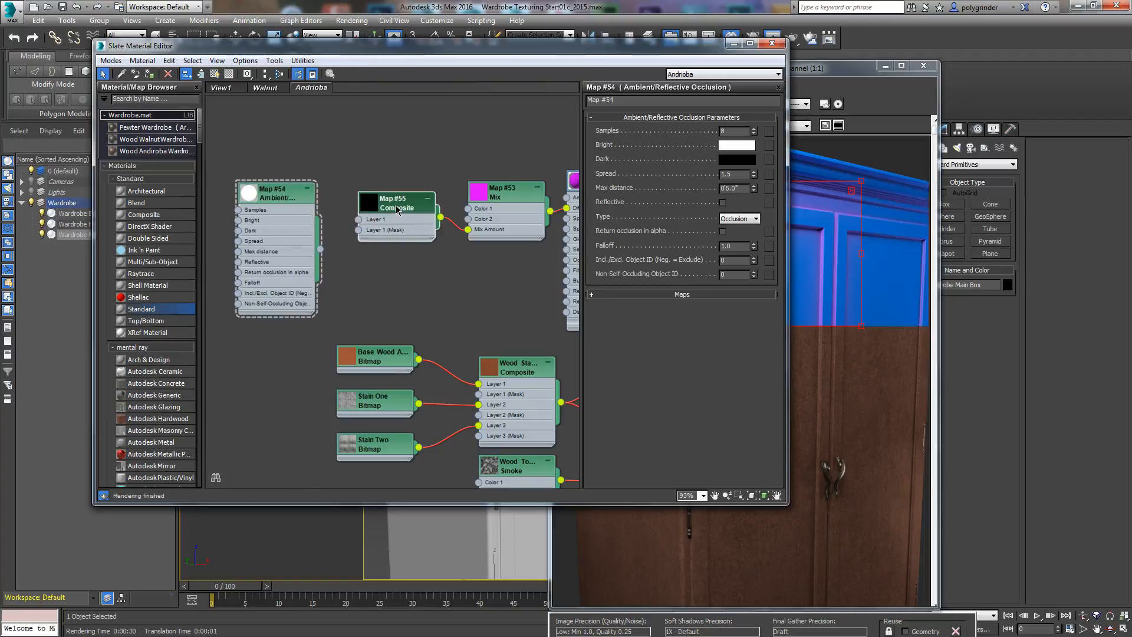
click(396, 208)
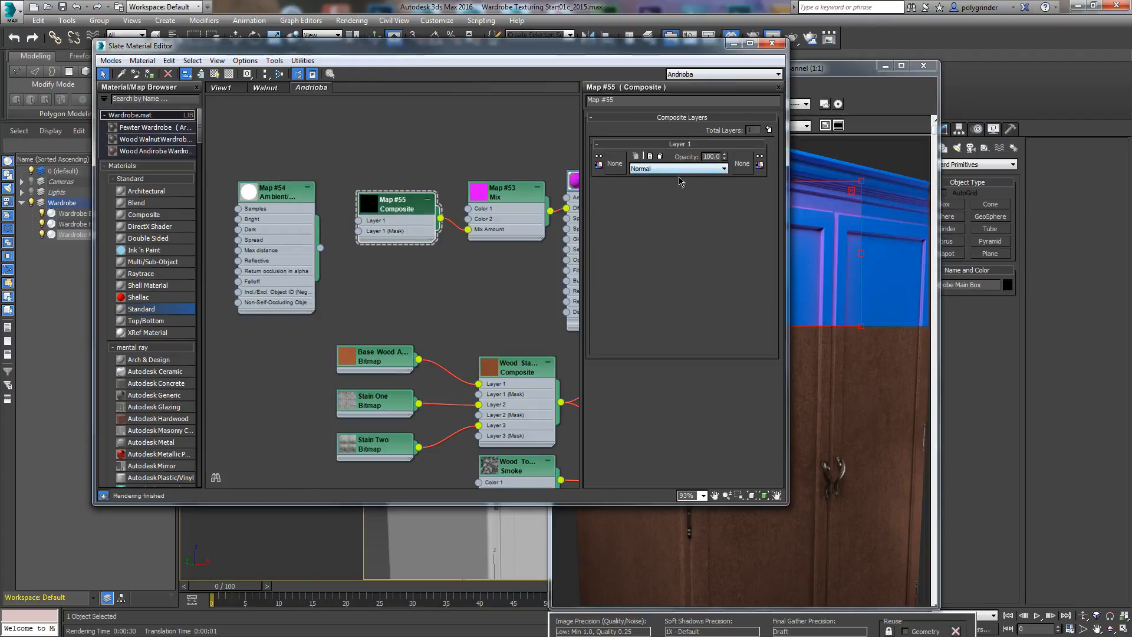
drag(278, 207, 257, 175)
drag(298, 214, 356, 224)
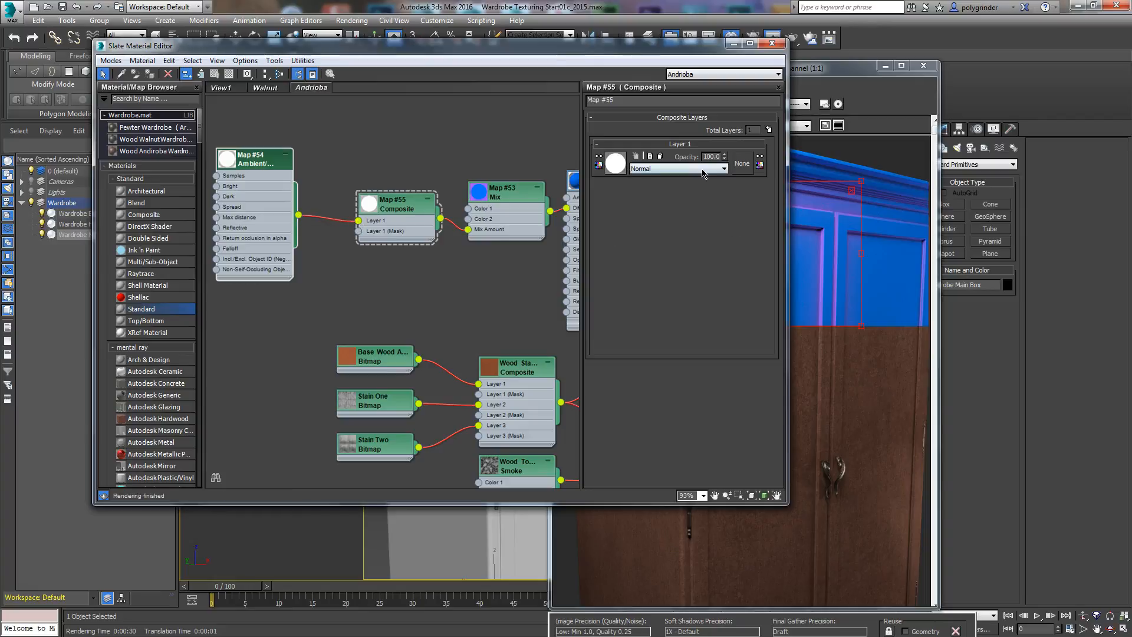
- Add a second Composite layer fed by the Ambient/Reflective Occlusion map, blend it with Multiply, and render the region
click(768, 129)
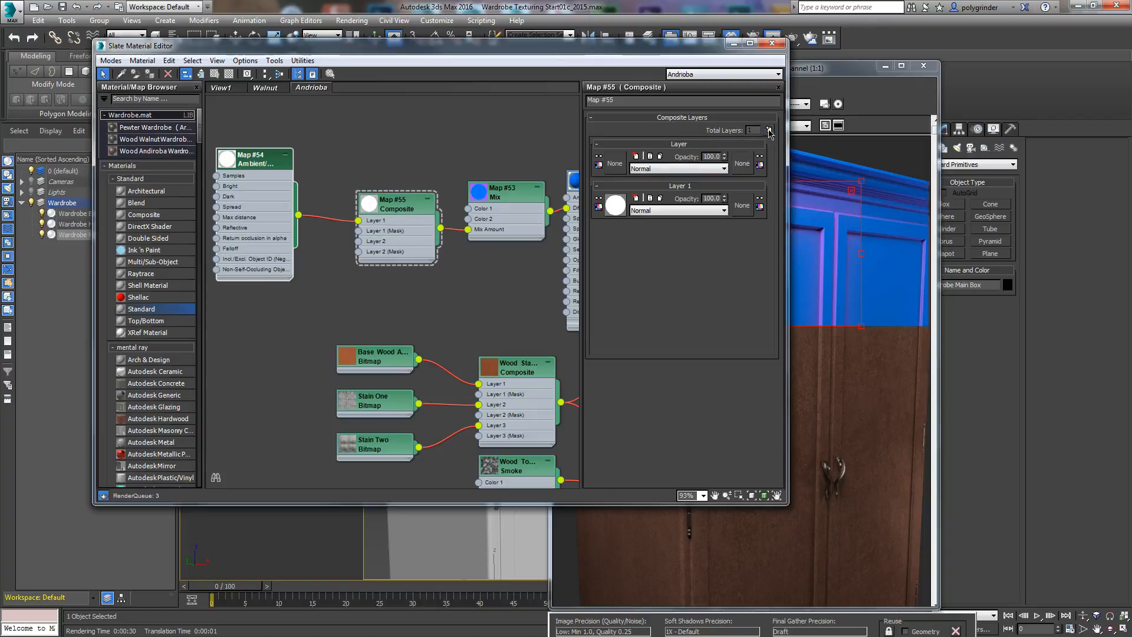
mouse_move(298, 217)
mouse_down()
mouse_move(341, 245)
mouse_move(358, 241)
mouse_up()
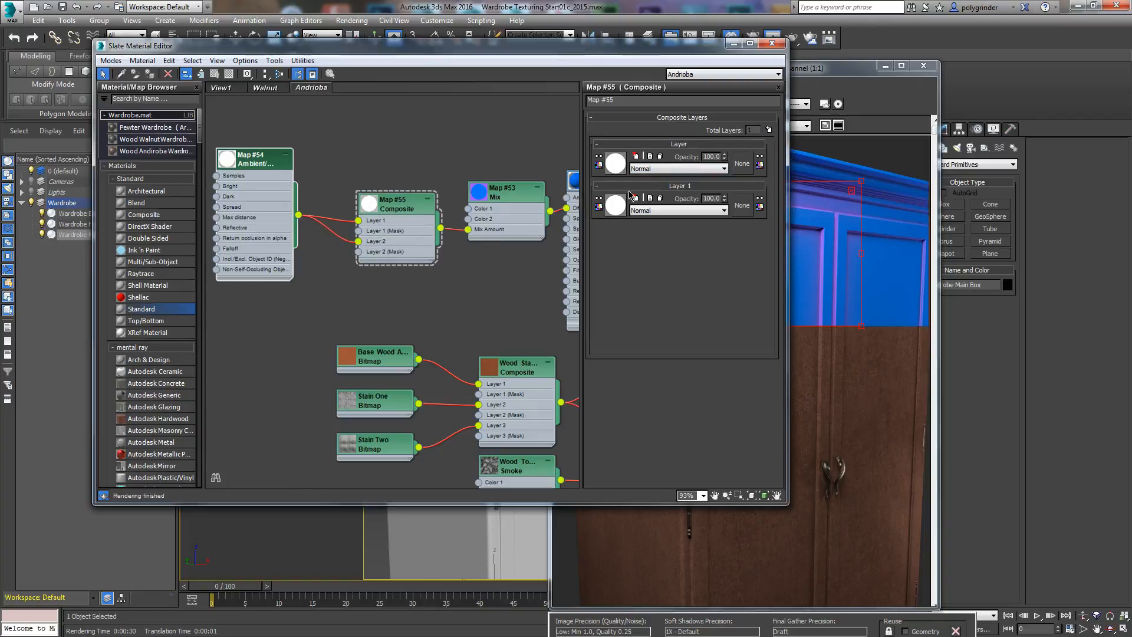
click(656, 168)
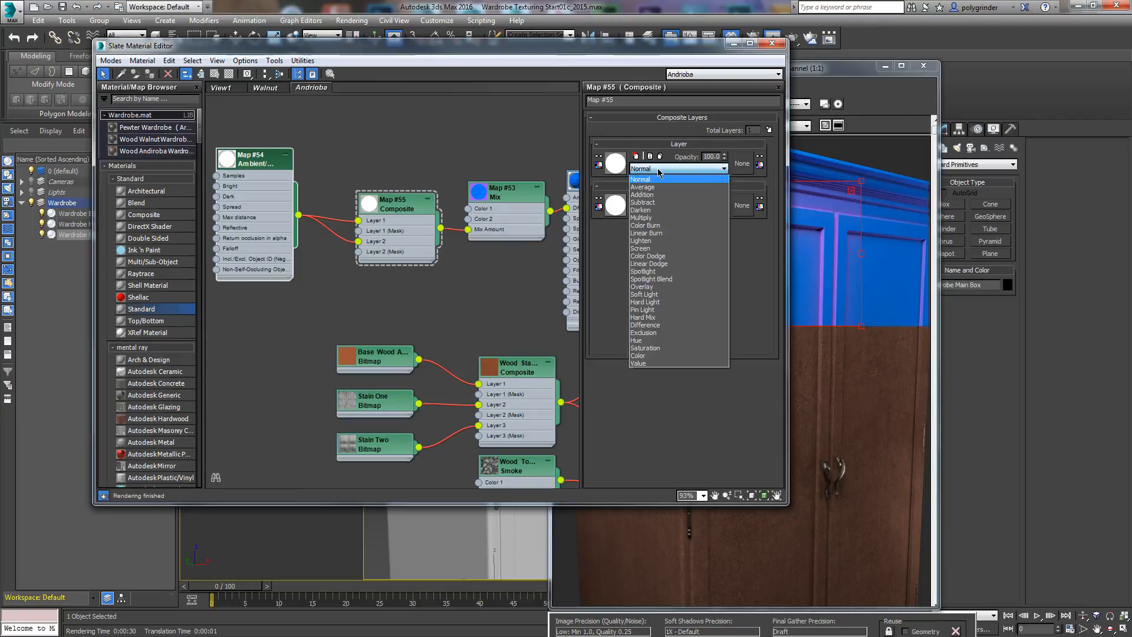
click(647, 218)
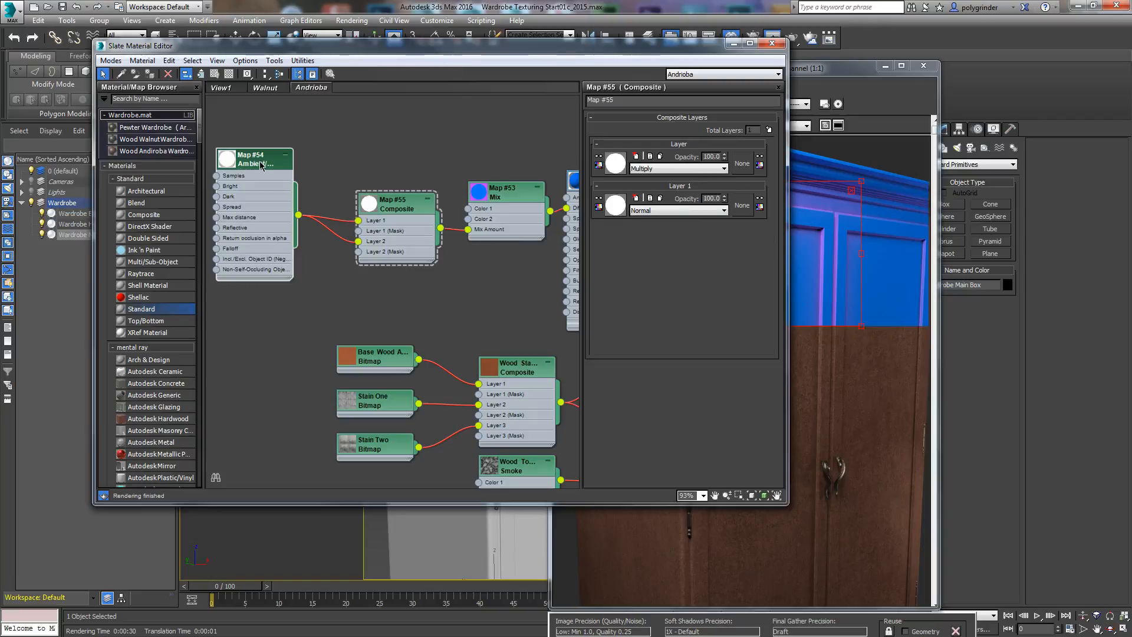
drag(533, 47, 261, 54)
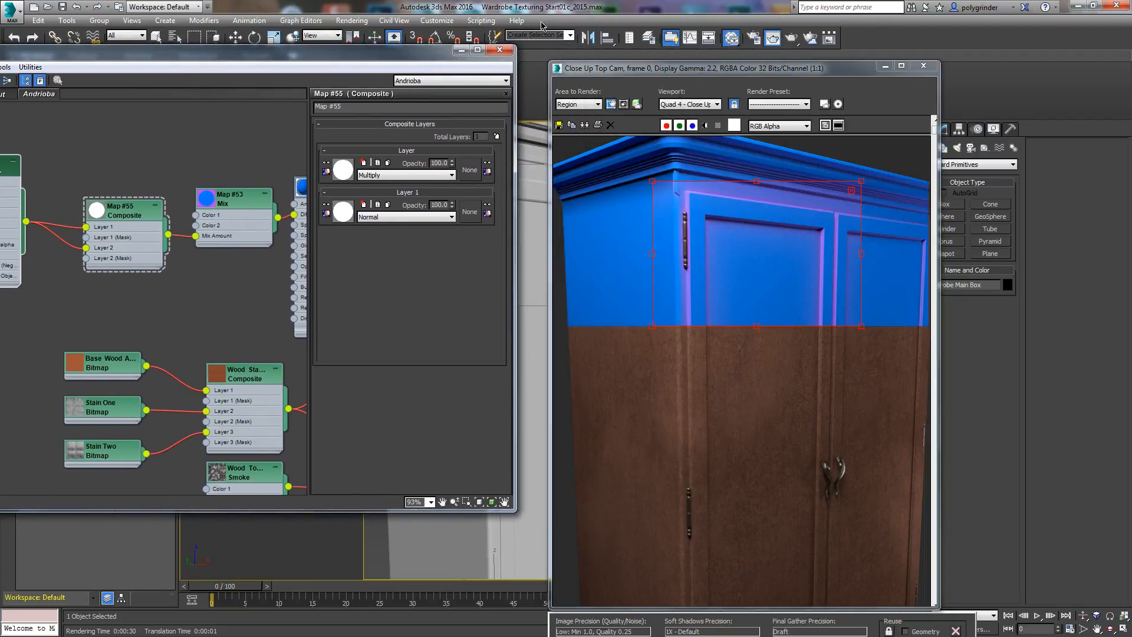
click(796, 45)
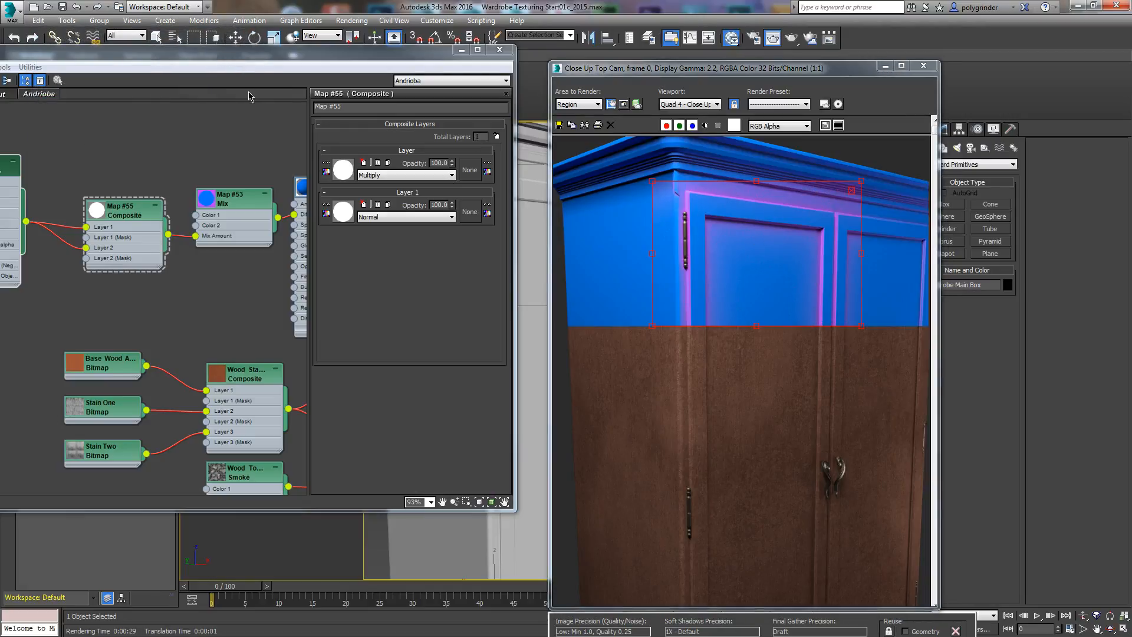
- Plug a new Noise map into the material's diffuse input in place of the Mix map and show its parameters
drag(231, 60, 447, 55)
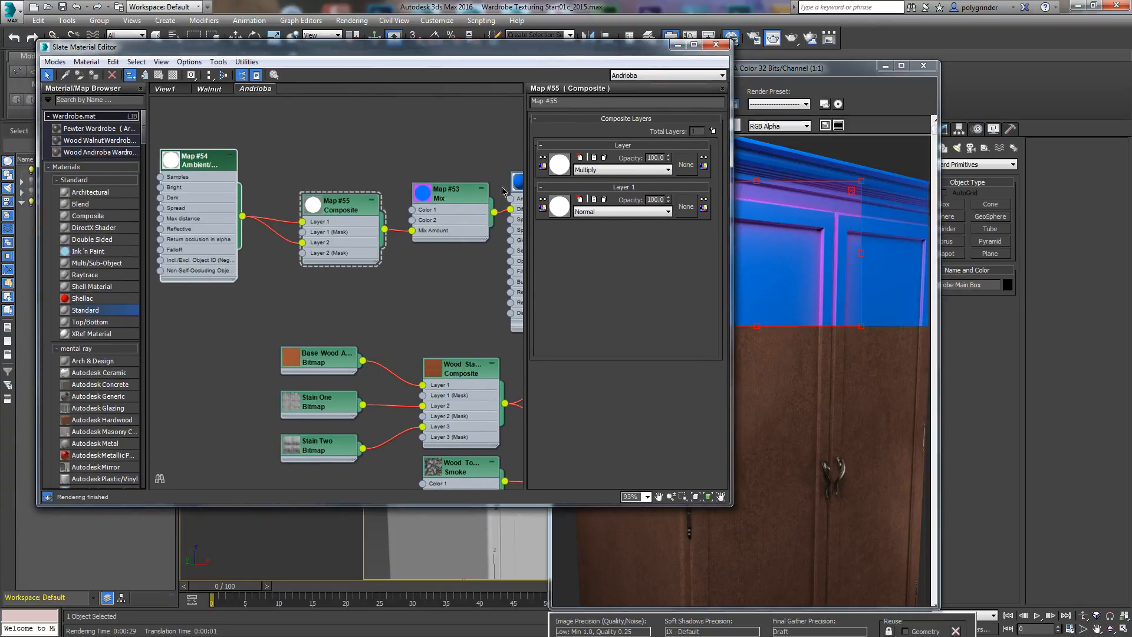
drag(468, 205, 425, 161)
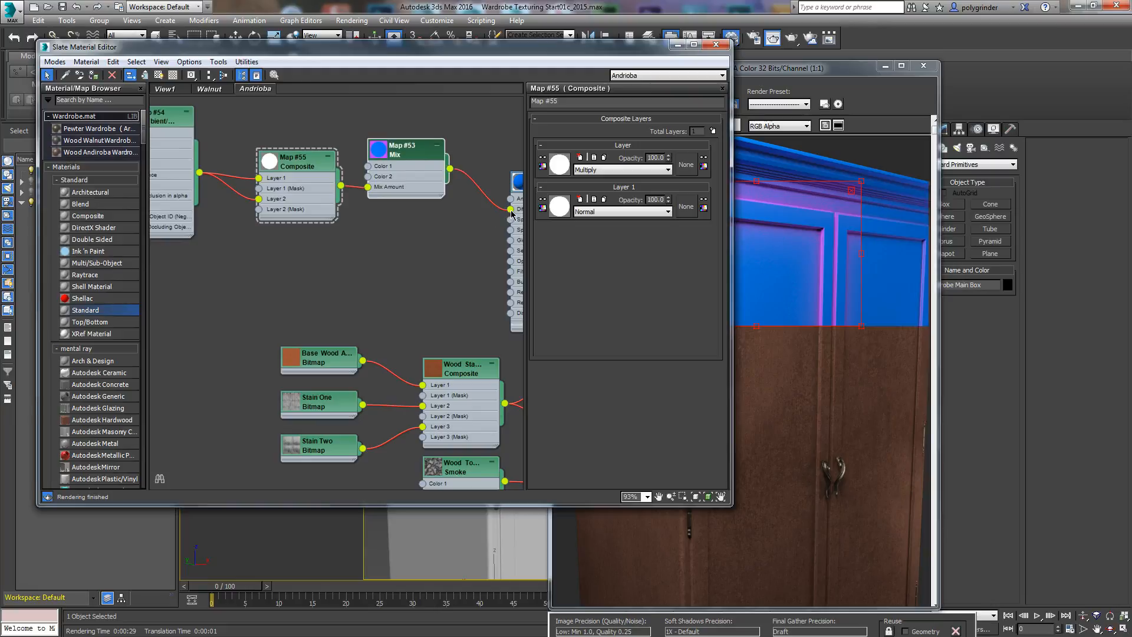
drag(515, 216, 406, 240)
mouse_move(437, 248)
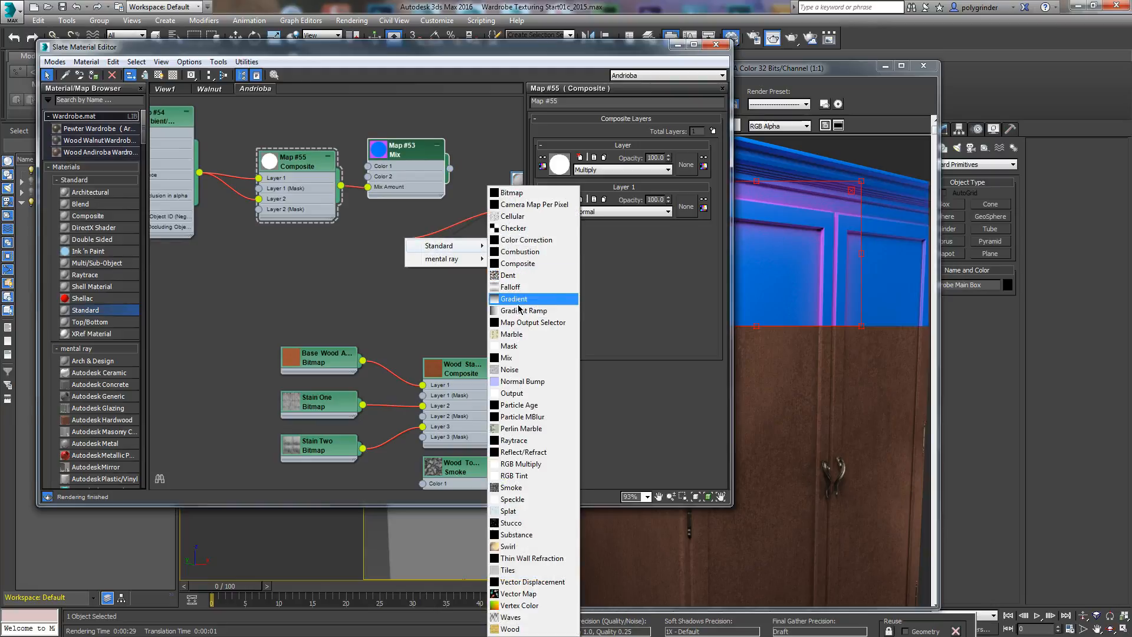
click(510, 369)
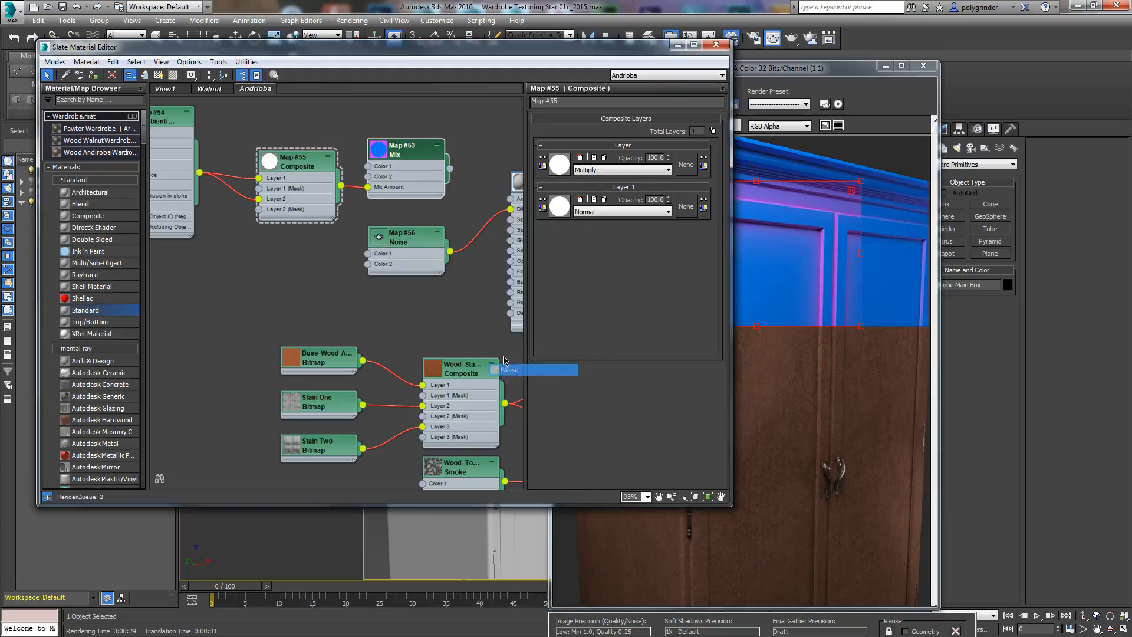
drag(423, 239, 384, 227)
click(384, 228)
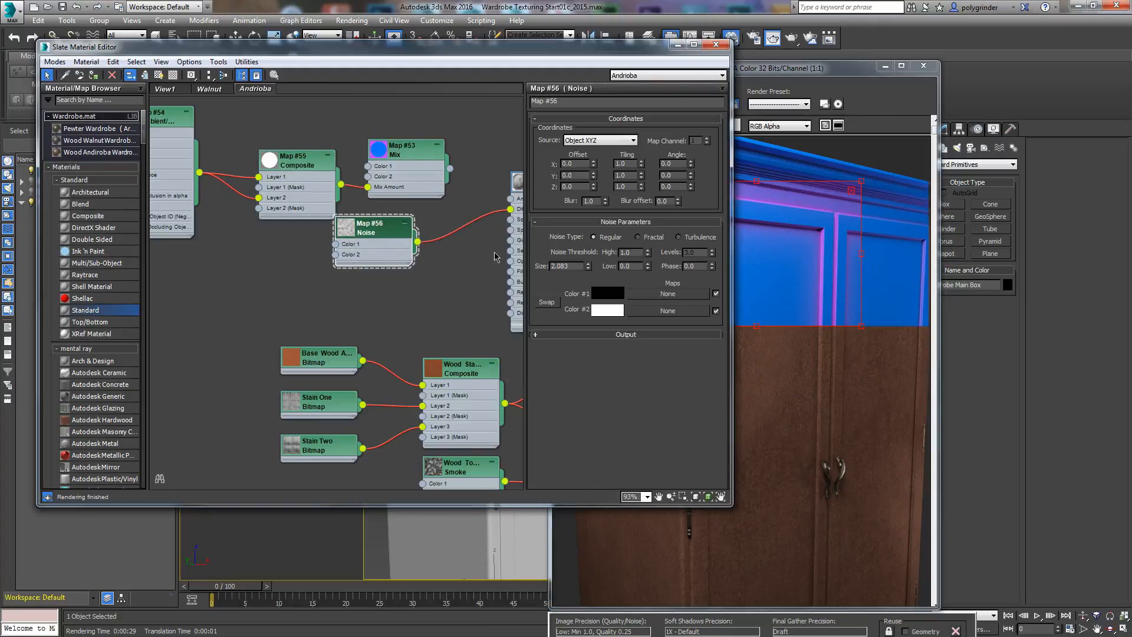
- Set the Noise type to Fractal and render the region around the top of the left door
click(638, 237)
drag(560, 53, 371, 40)
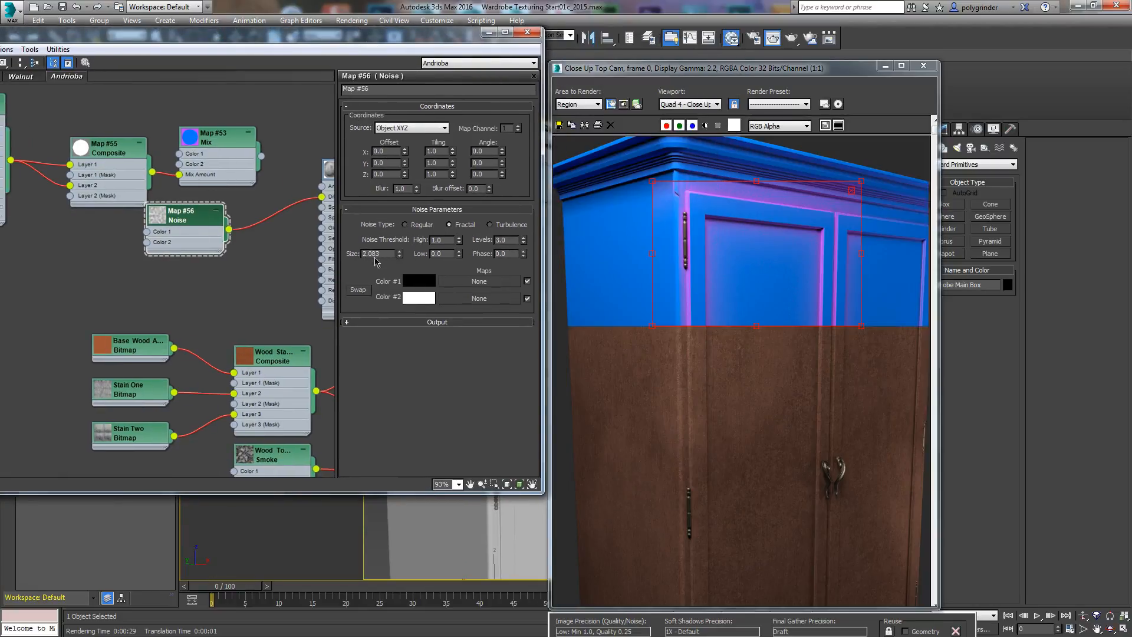
click(811, 37)
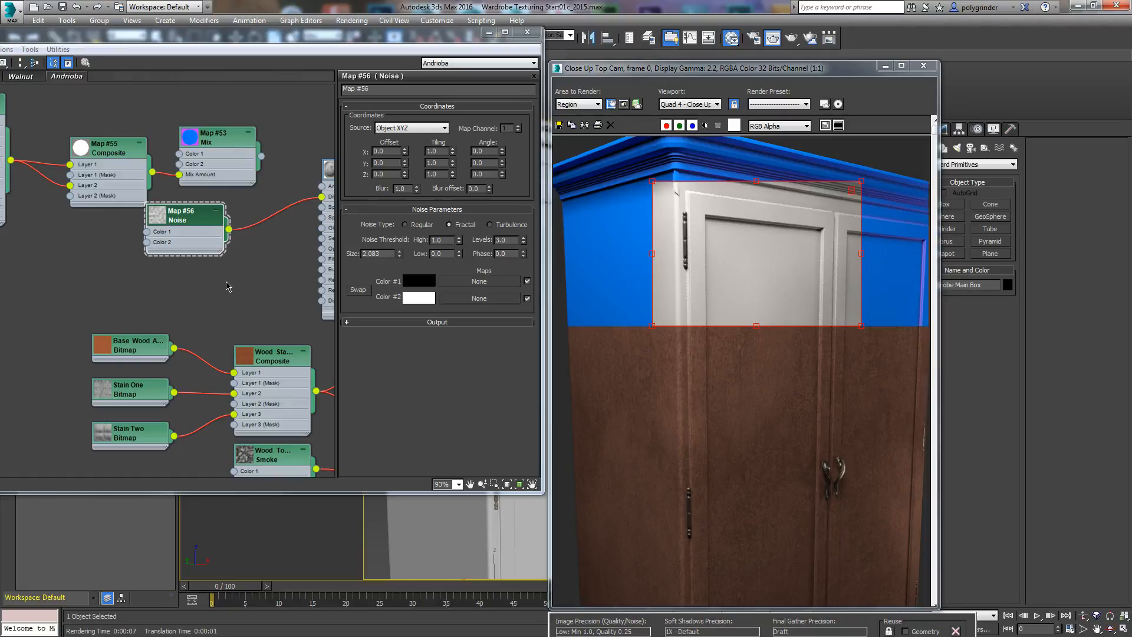
- Place the Noise node below the Mix map, set its noise size to 0.2, and render the region
drag(196, 213, 197, 236)
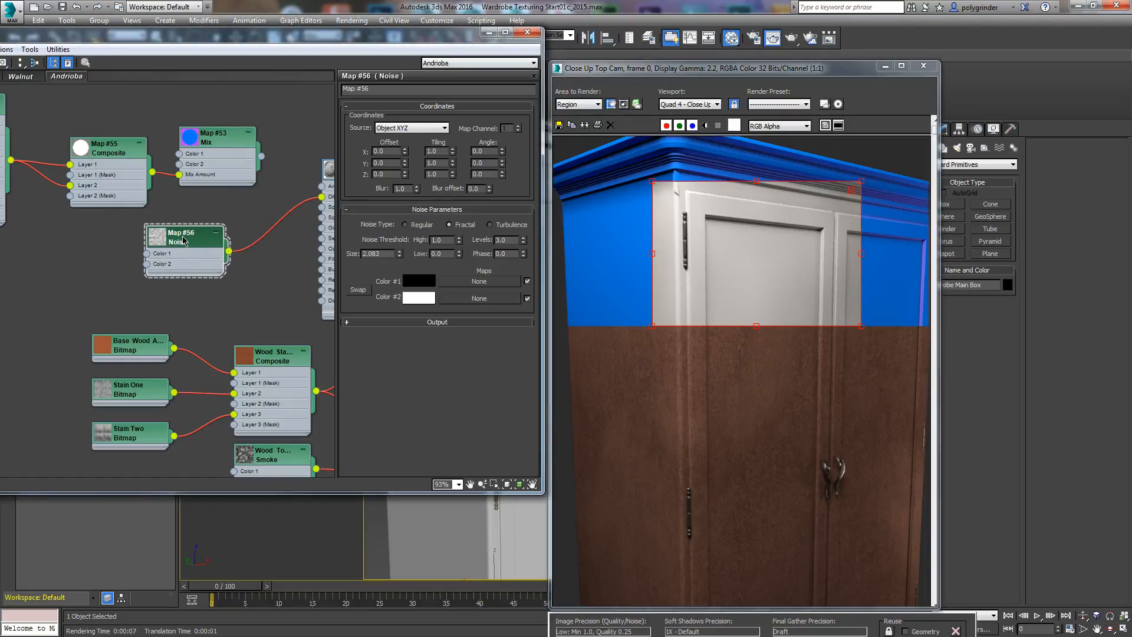
double_click(384, 253)
key(Return)
click(800, 39)
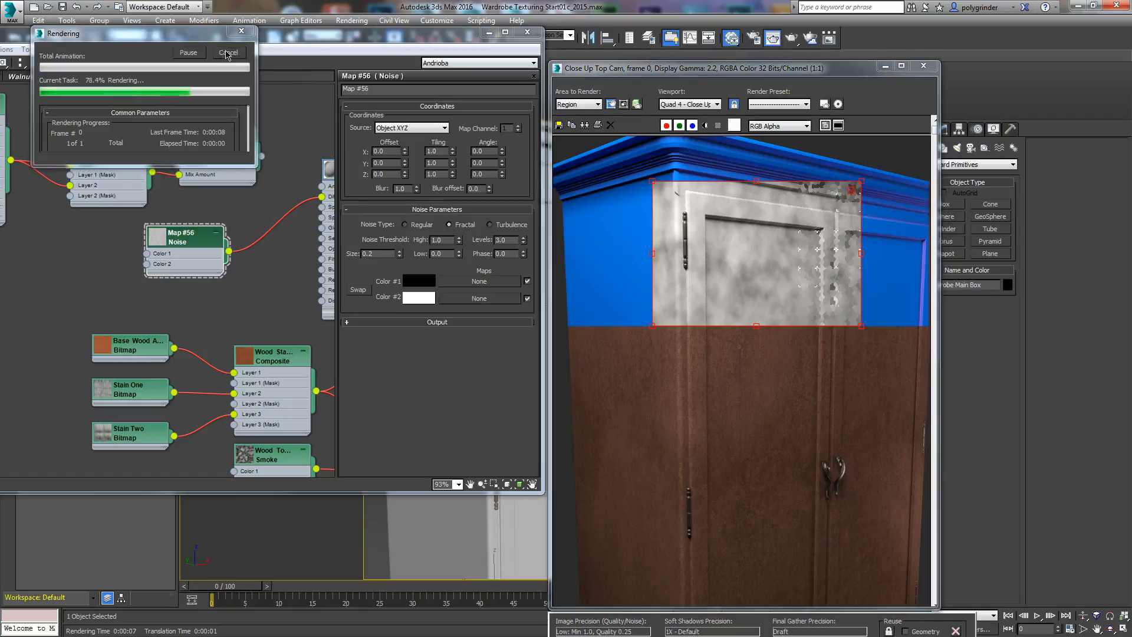
- Set the noise size to 0.02, render the region, and shift the Noise node away from the material
double_click(371, 253)
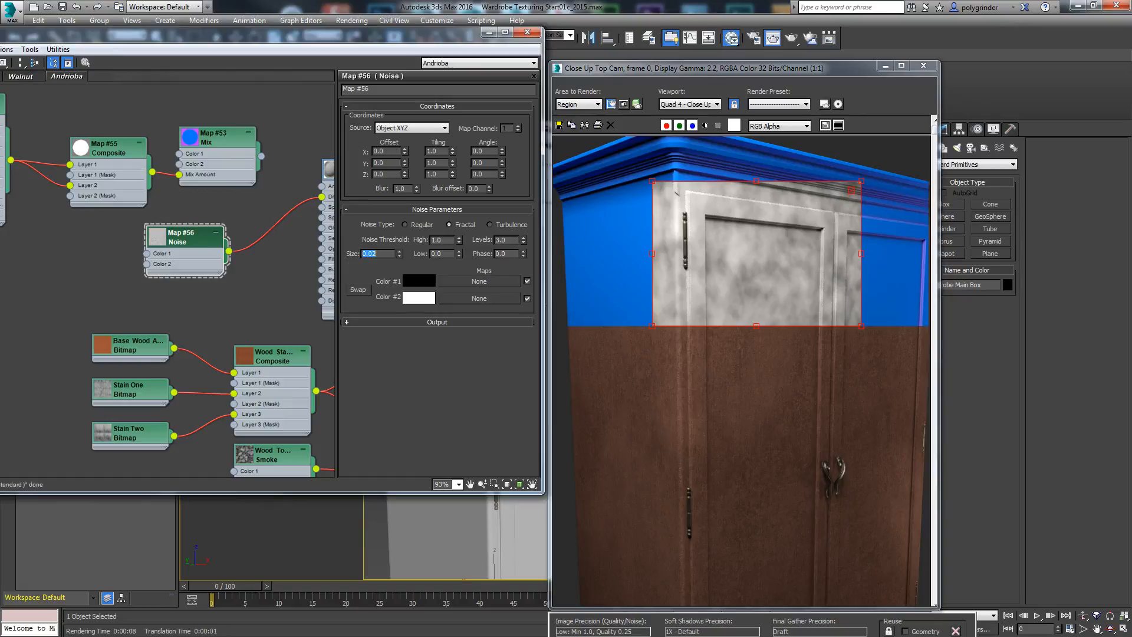
click(789, 40)
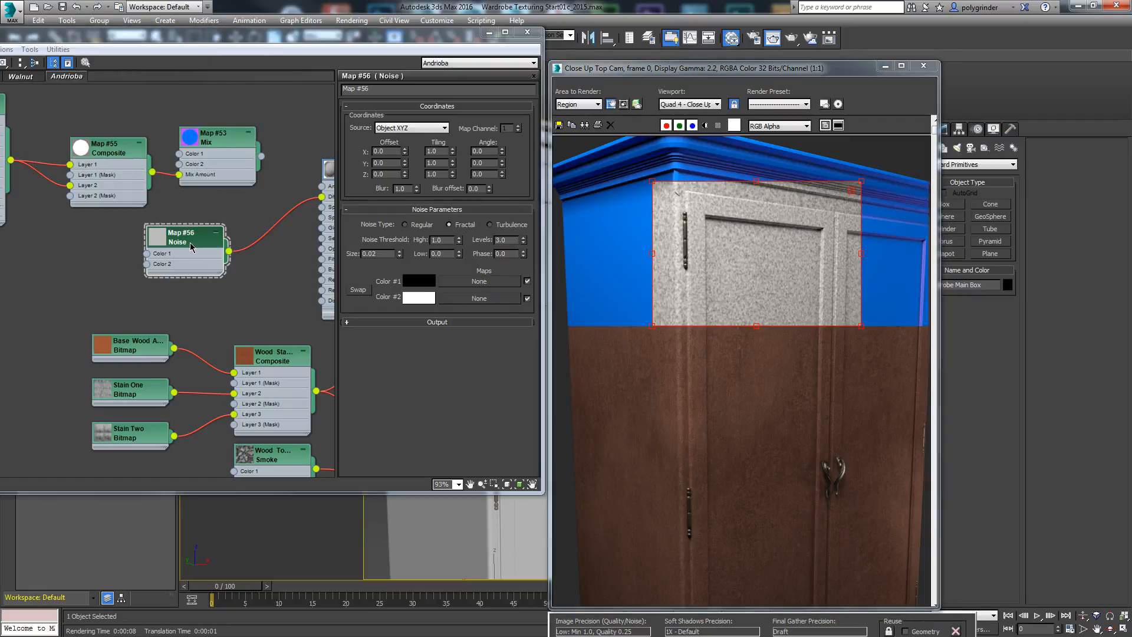
drag(191, 241, 166, 241)
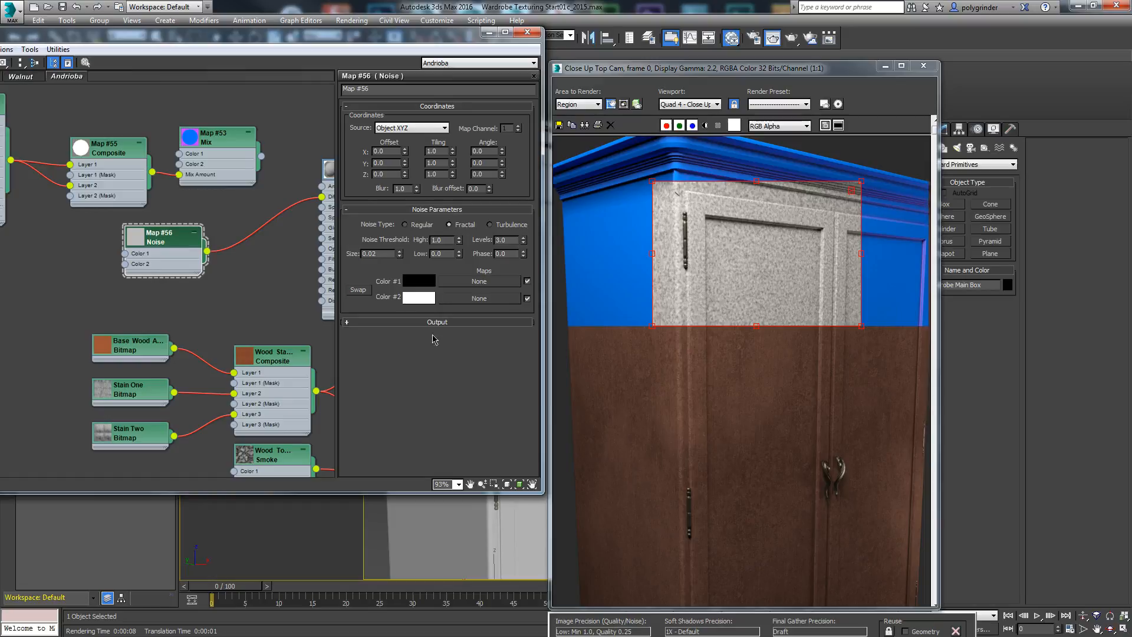
- Enable the colour map in the Noise map's output settings and insert a point near the middle of its curve
click(347, 323)
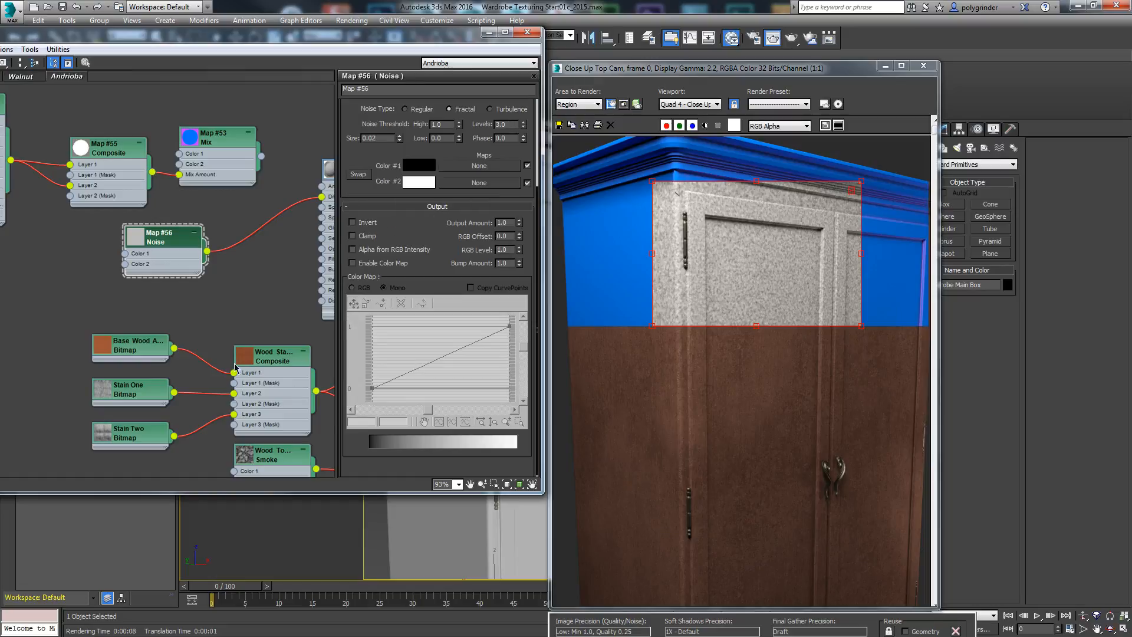
drag(449, 278, 448, 275)
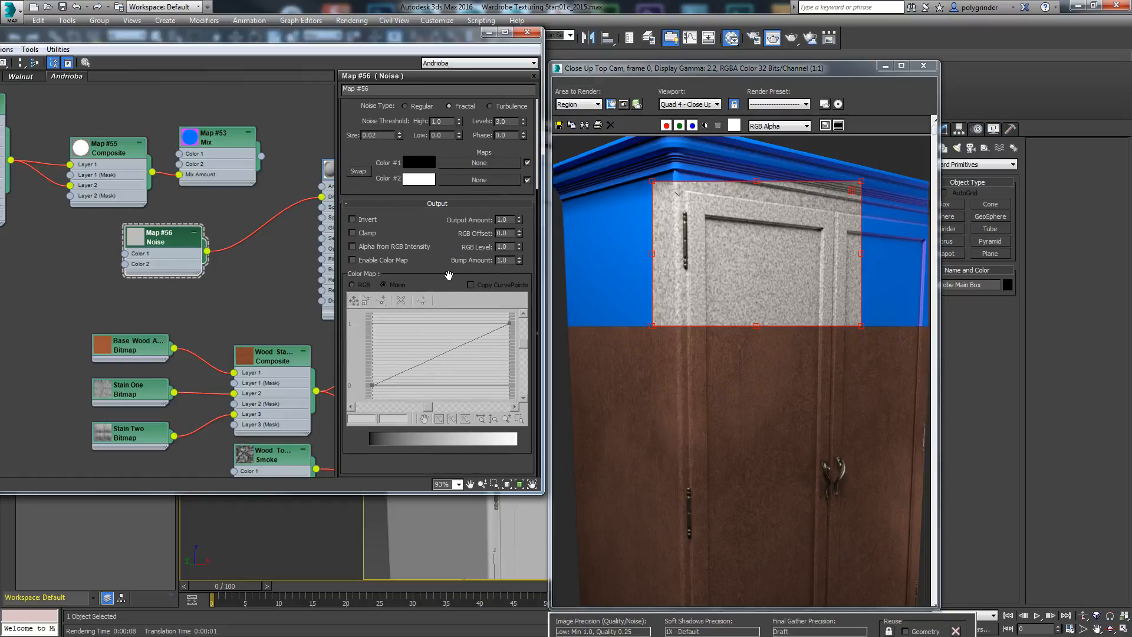
click(352, 261)
click(380, 301)
click(429, 361)
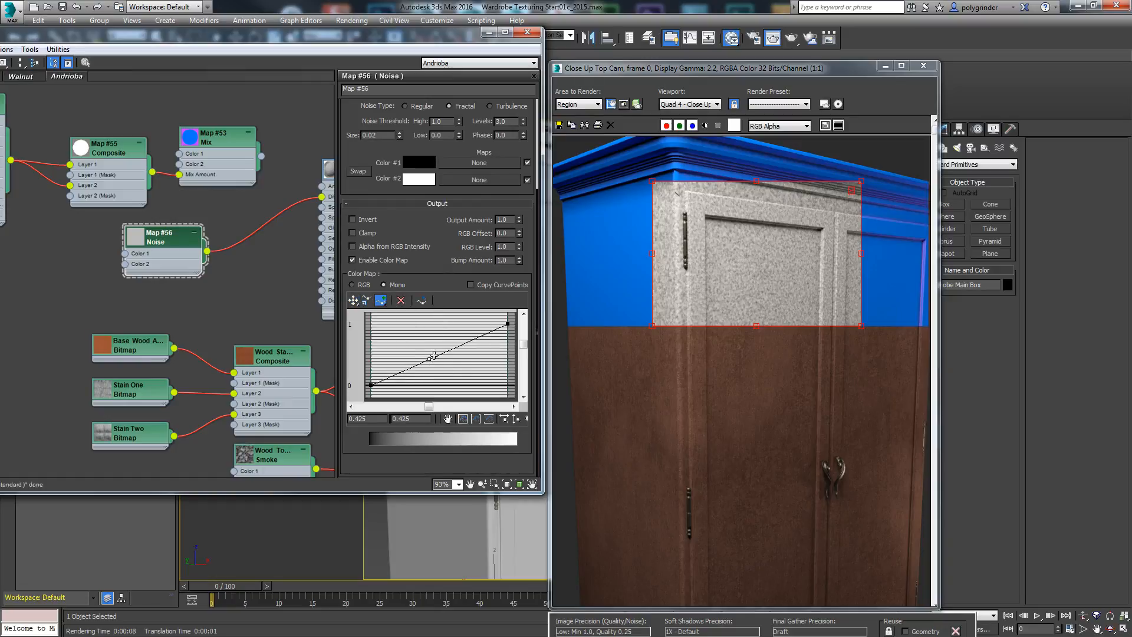
- Reshape the curve into a hard black-to-white step at about 0.46 and run a partial test render
click(353, 301)
drag(427, 364, 434, 323)
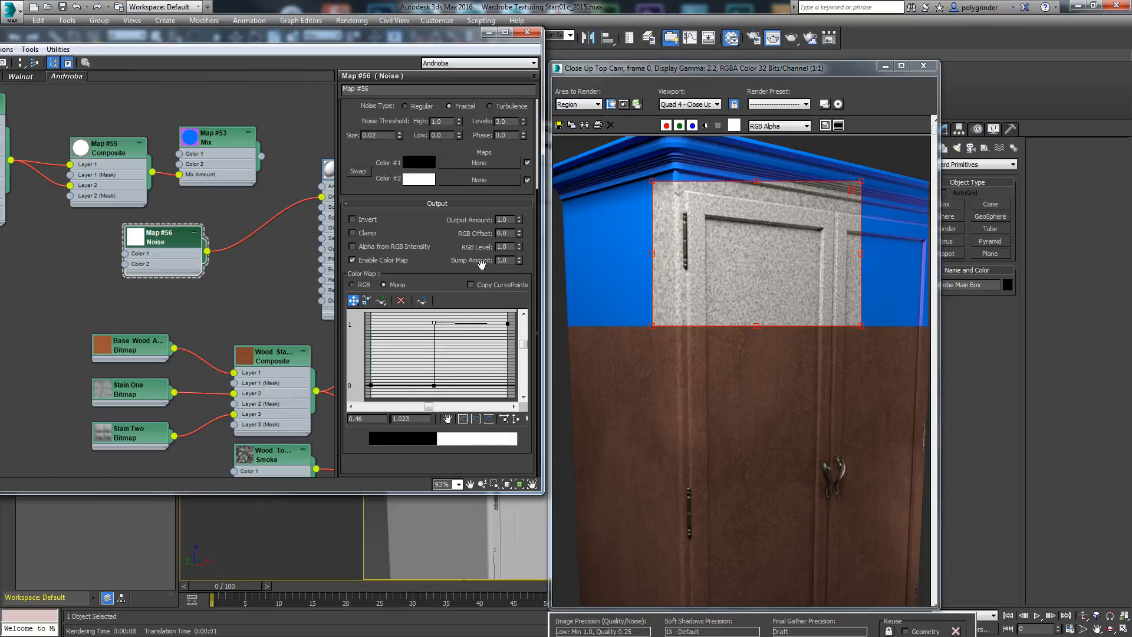
click(794, 39)
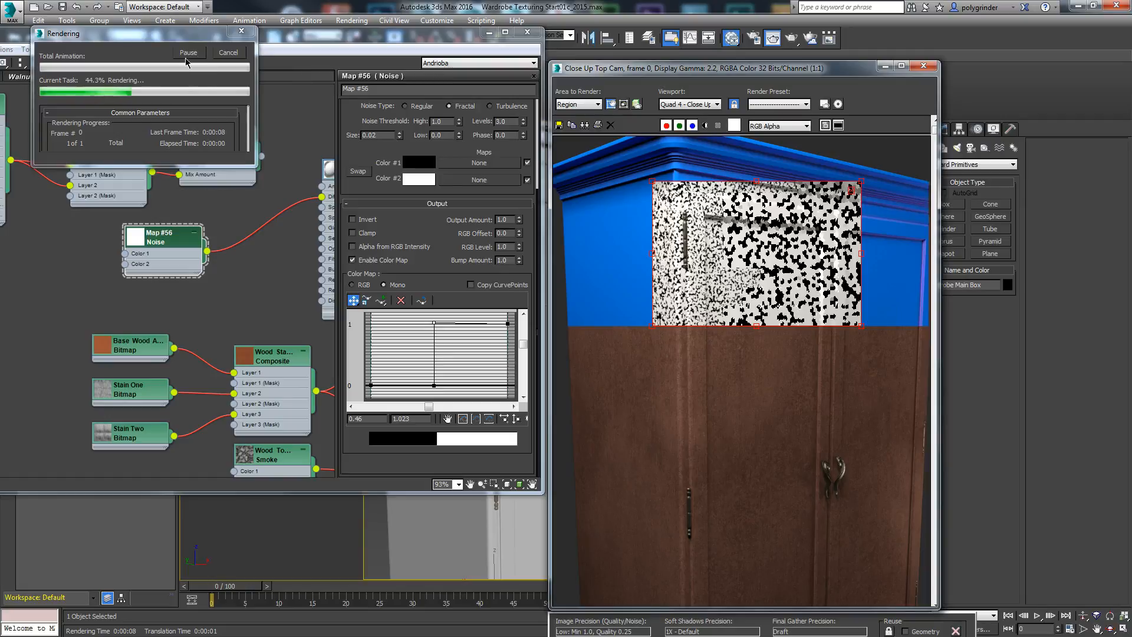
click(220, 52)
- Disconnect the Noise map from the material and reconnect the Mix map to the diffuse input
drag(271, 31, 491, 21)
drag(397, 218, 341, 240)
drag(543, 187, 470, 234)
drag(482, 147, 543, 186)
- Add a third layer to the Composite map, connect the Noise map to it, and set its blending to Multiply
double_click(331, 142)
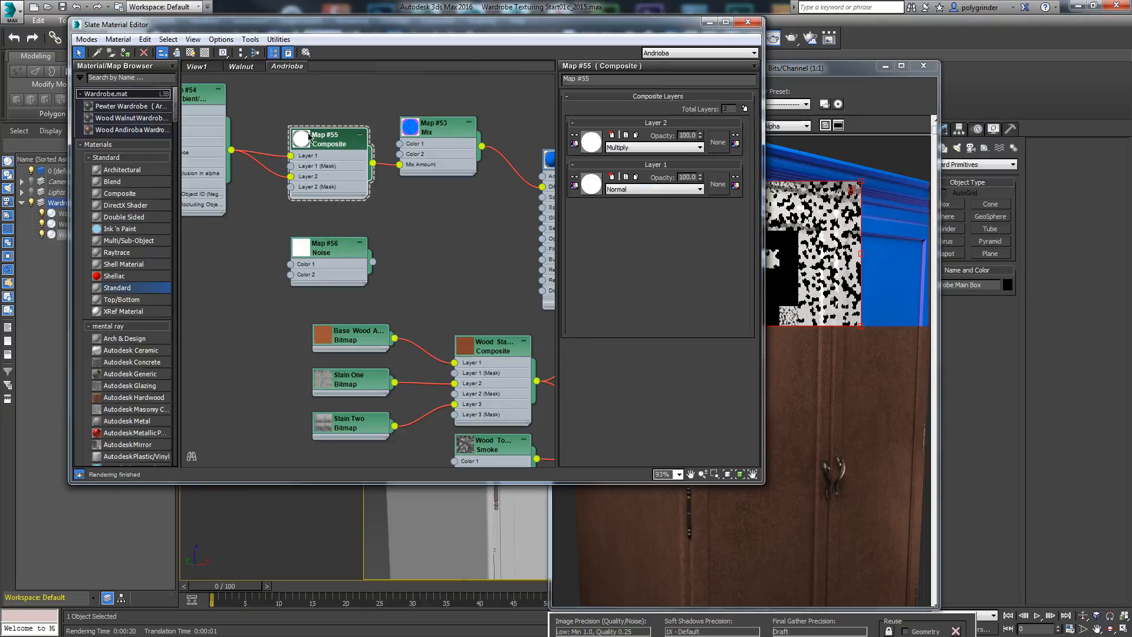
click(745, 109)
drag(358, 264, 290, 197)
click(675, 148)
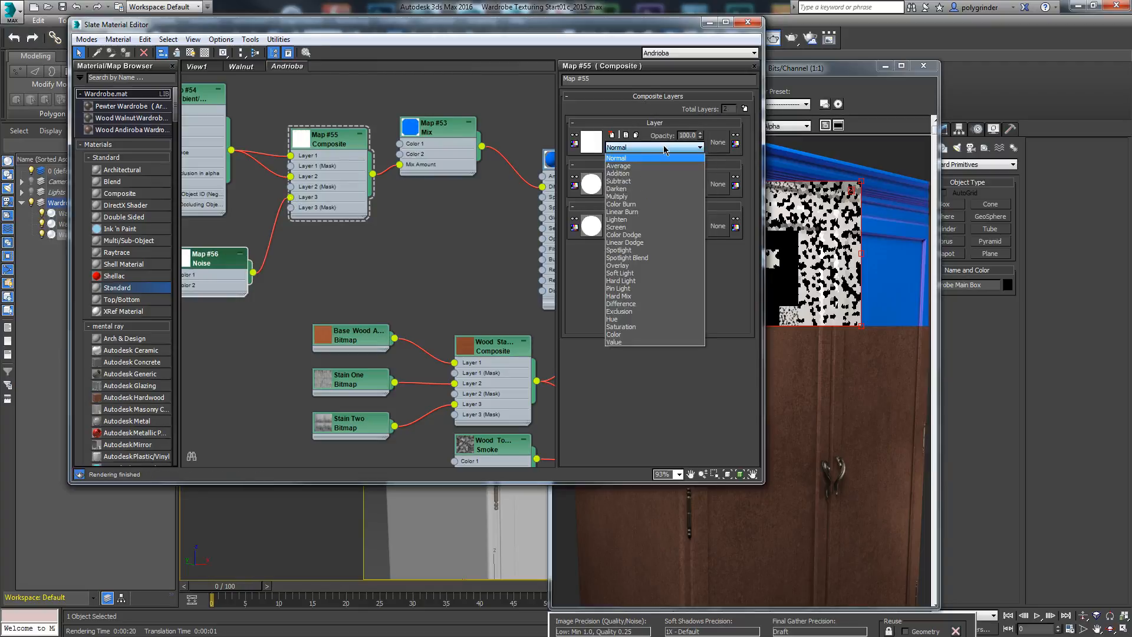
click(627, 201)
- Rearrange the nodes, connect the Ambient/Reflective Occlusion map to the Noise map's Color 1, and render the region
middle_drag(257, 291, 384, 316)
drag(326, 131, 217, 132)
middle_drag(269, 224, 320, 178)
drag(302, 134, 350, 257)
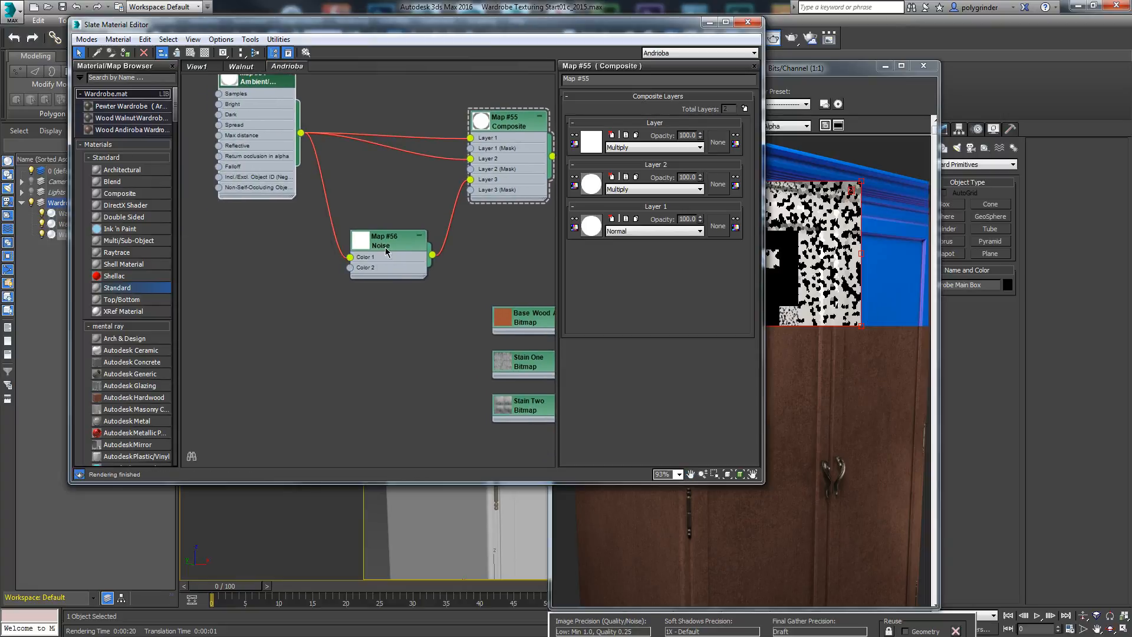
drag(446, 33, 274, 54)
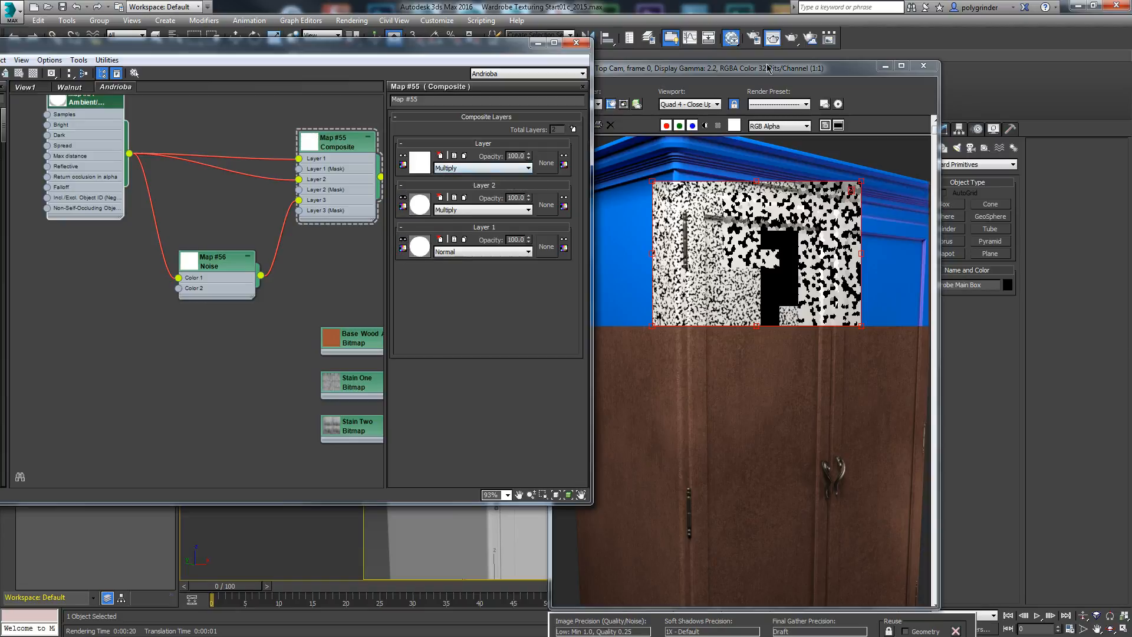
click(790, 40)
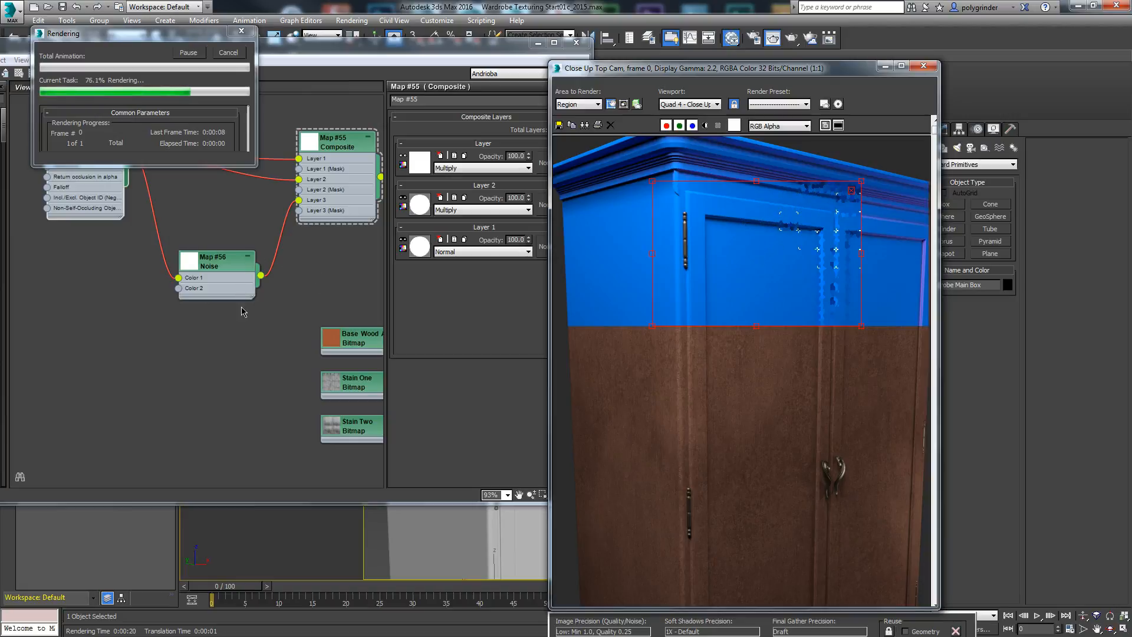
- Show the Noise map's output curve, move its black-to-white step to about 0.653, and render the region
double_click(220, 265)
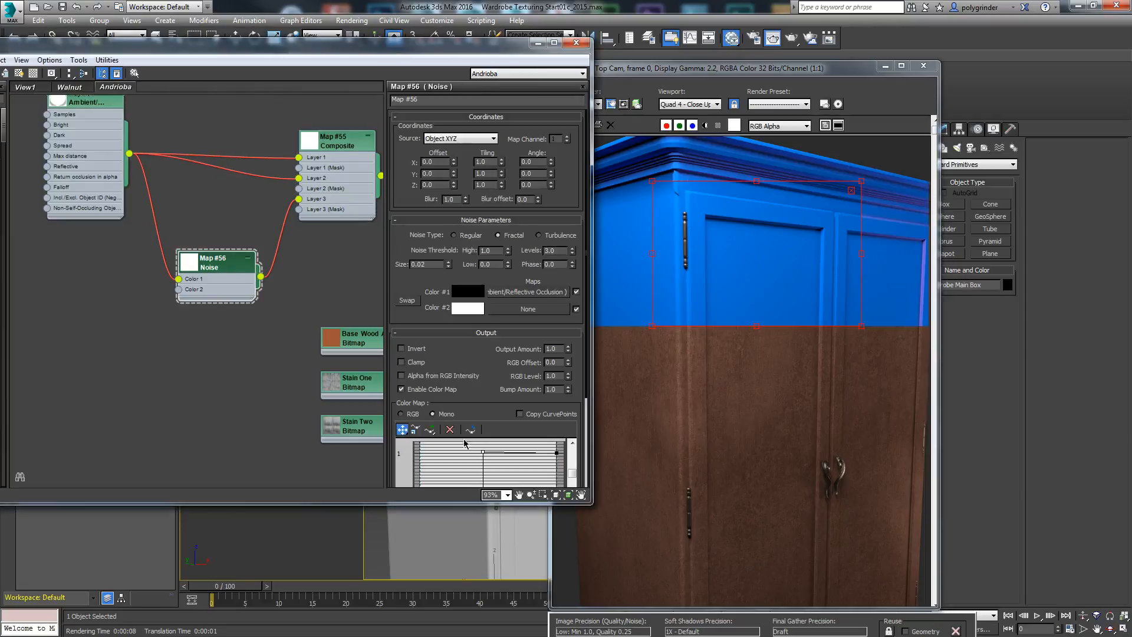
scroll(483, 367, down, 5)
scroll(472, 336, up, 2)
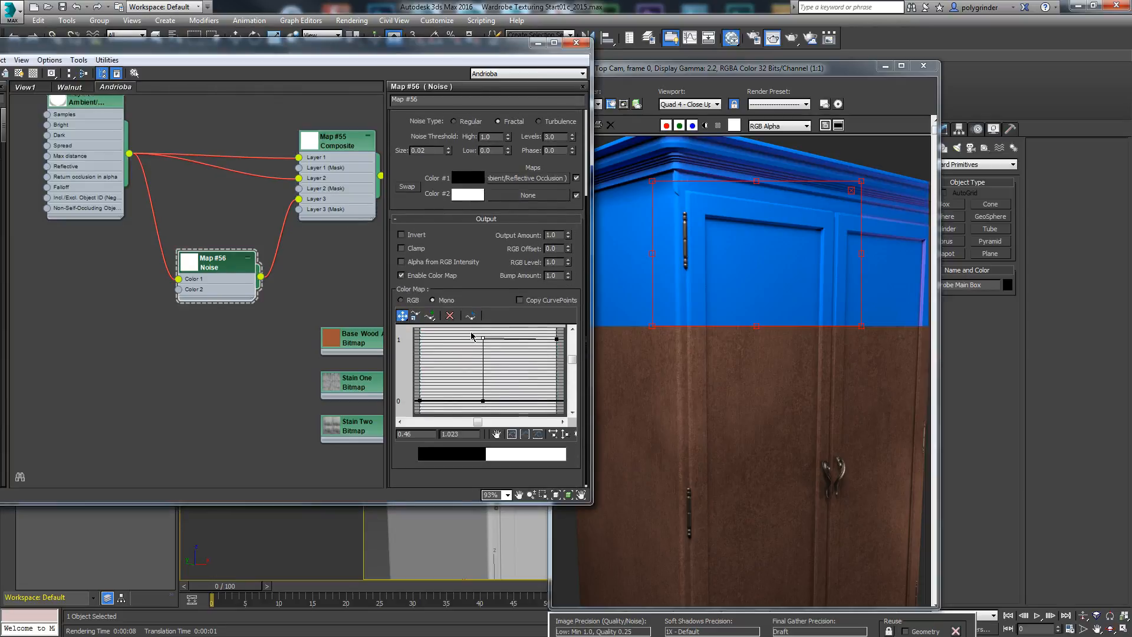
drag(508, 426, 512, 402)
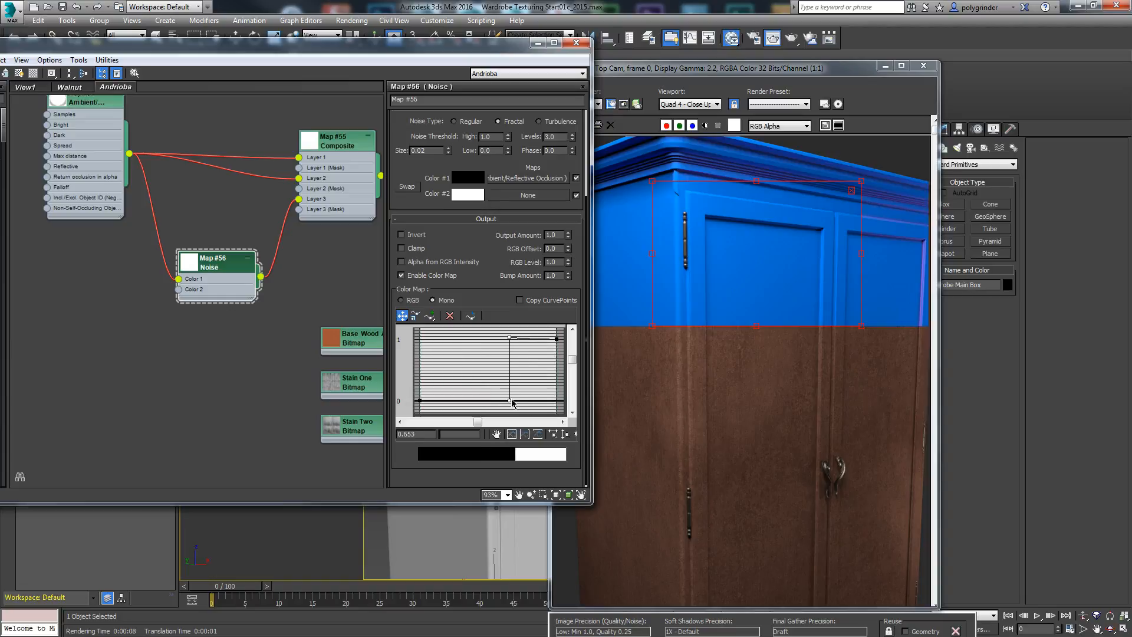
click(792, 40)
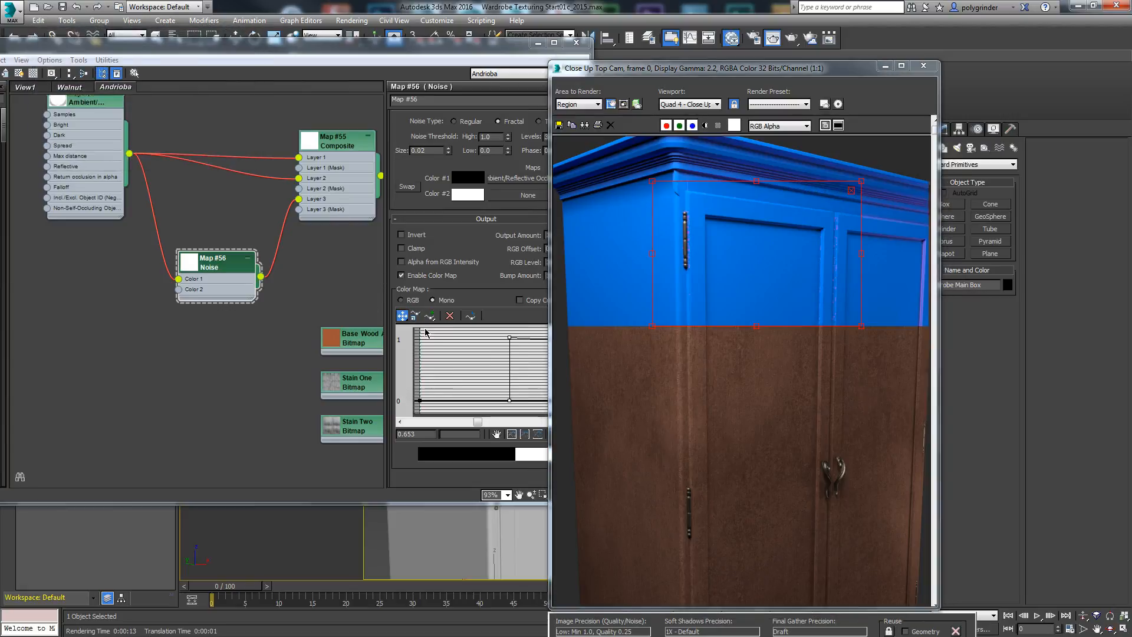
- Move the Noise curve's black-to-white step to about 0.834 and render the region again
middle_drag(358, 296, 343, 289)
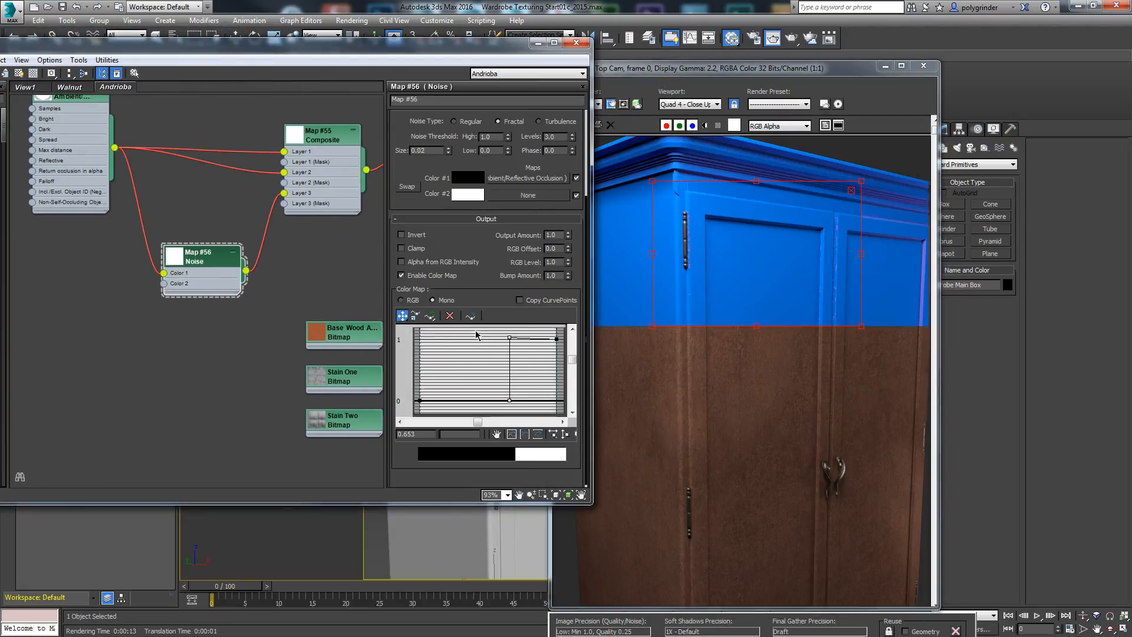
drag(508, 401, 535, 403)
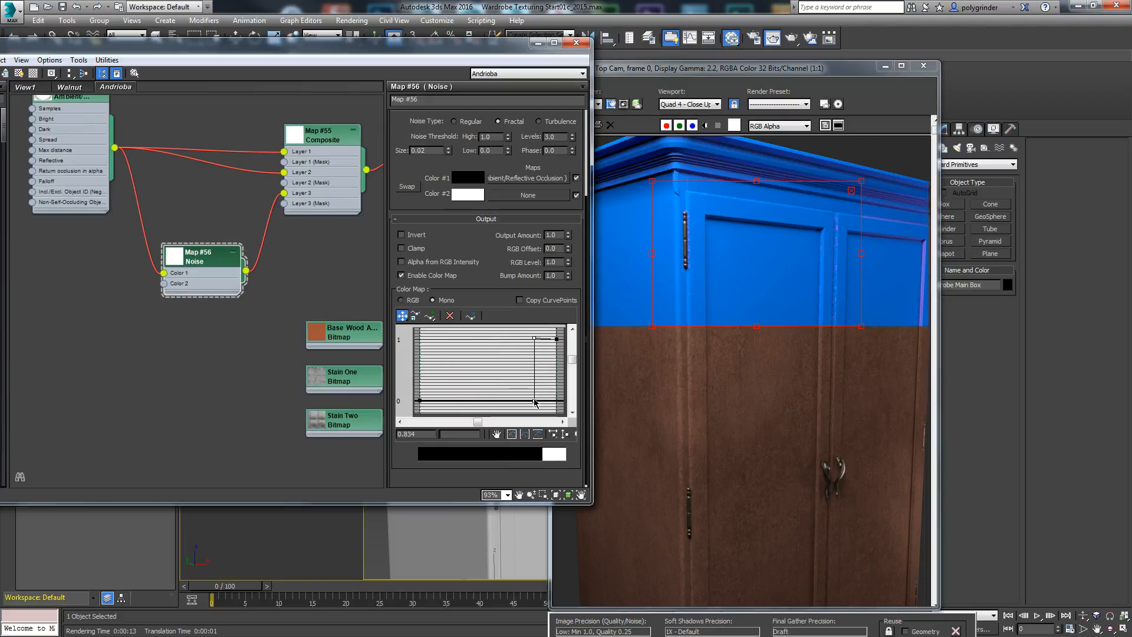
click(791, 39)
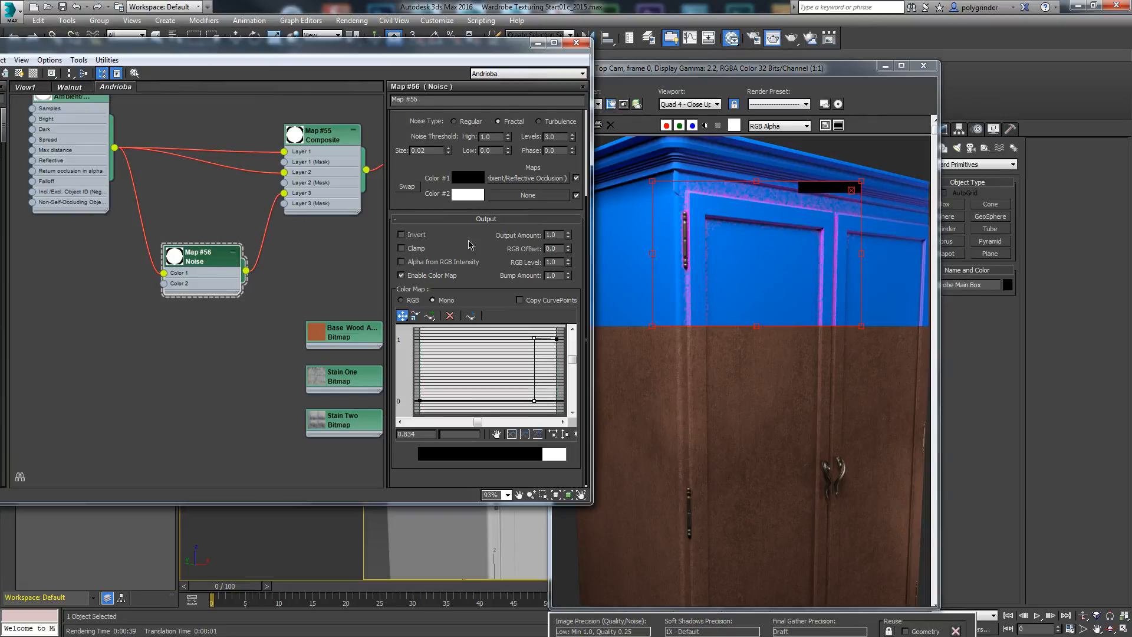
- Open the Composite map's layer settings, run a test render of the region, and stop it early
scroll(470, 244, up, 5)
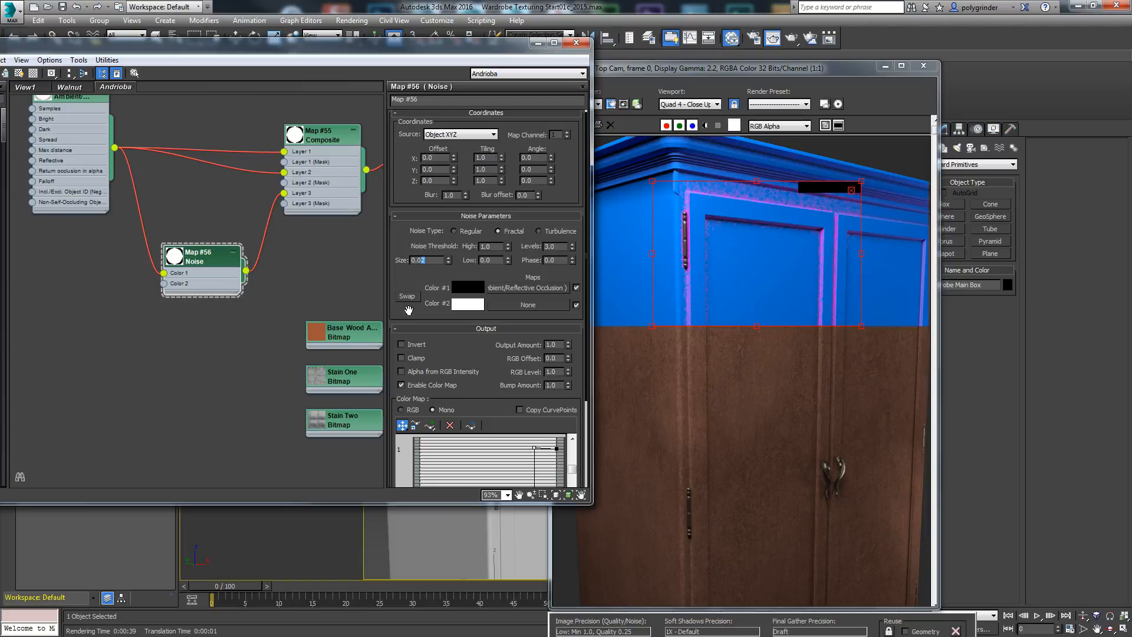
double_click(328, 140)
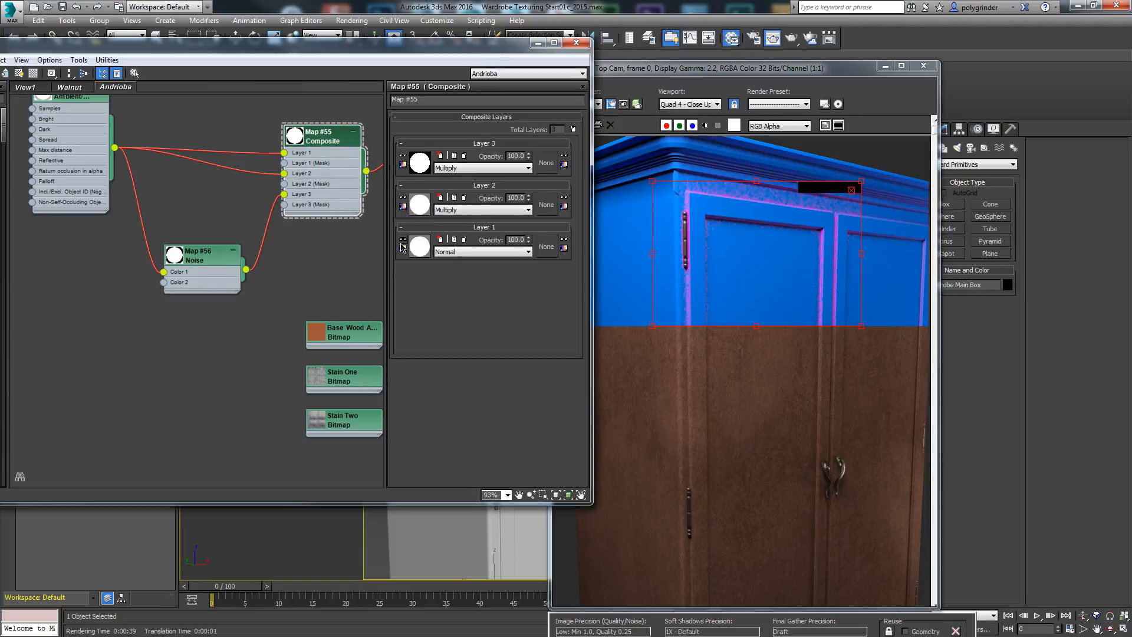
click(787, 44)
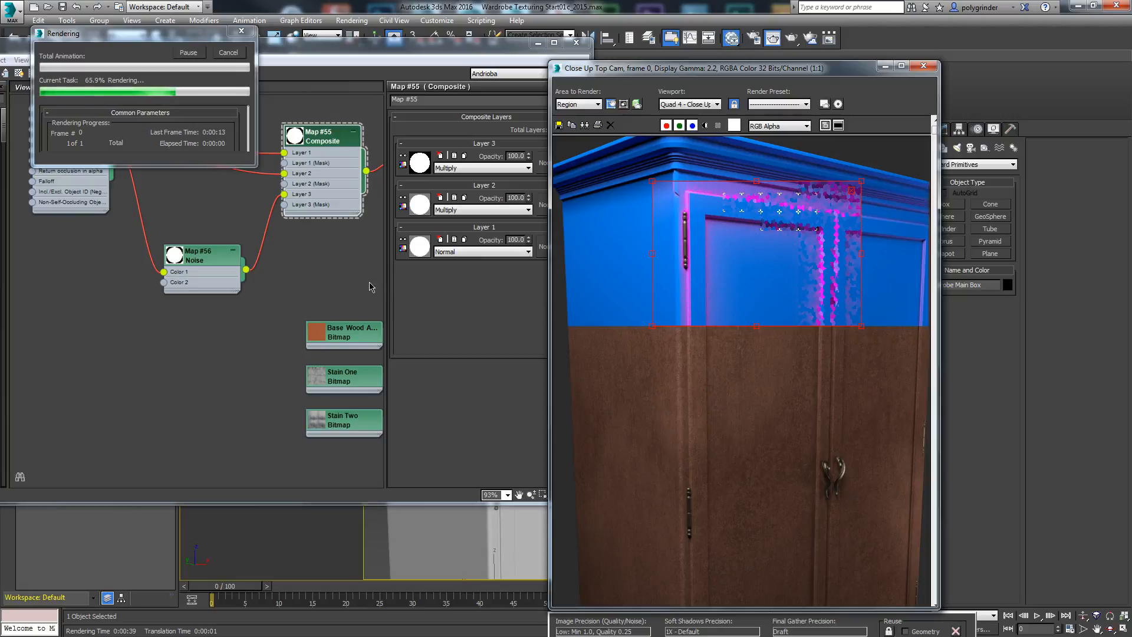
click(226, 54)
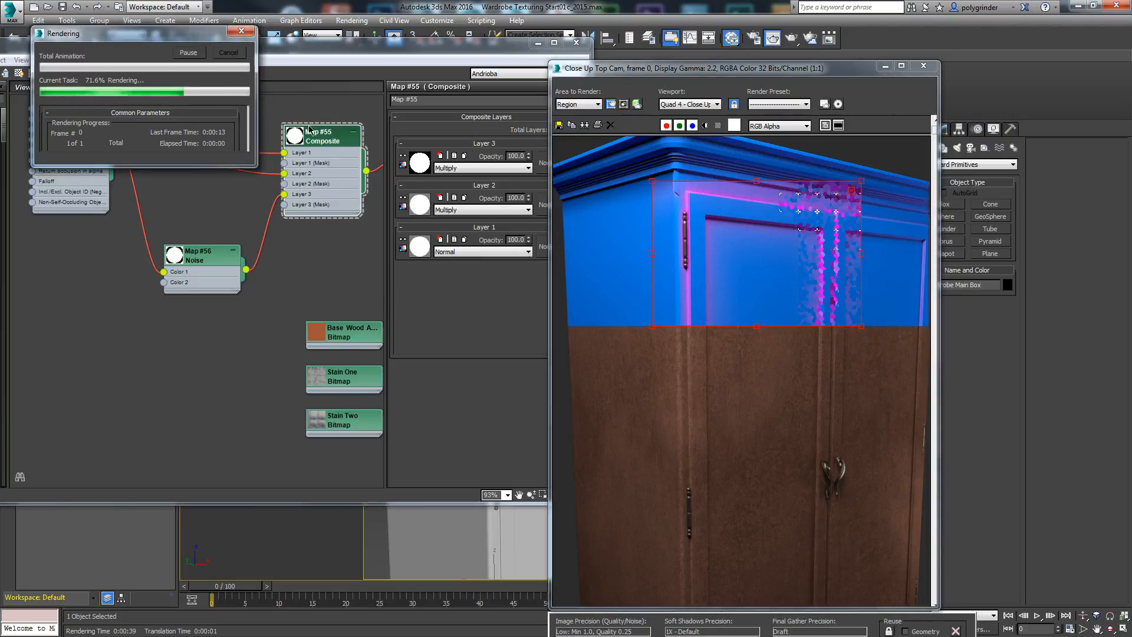
- Add a fourth layer to the Composite map, connect the Noise map to it, set its blending to Multiply, and render the region
click(321, 143)
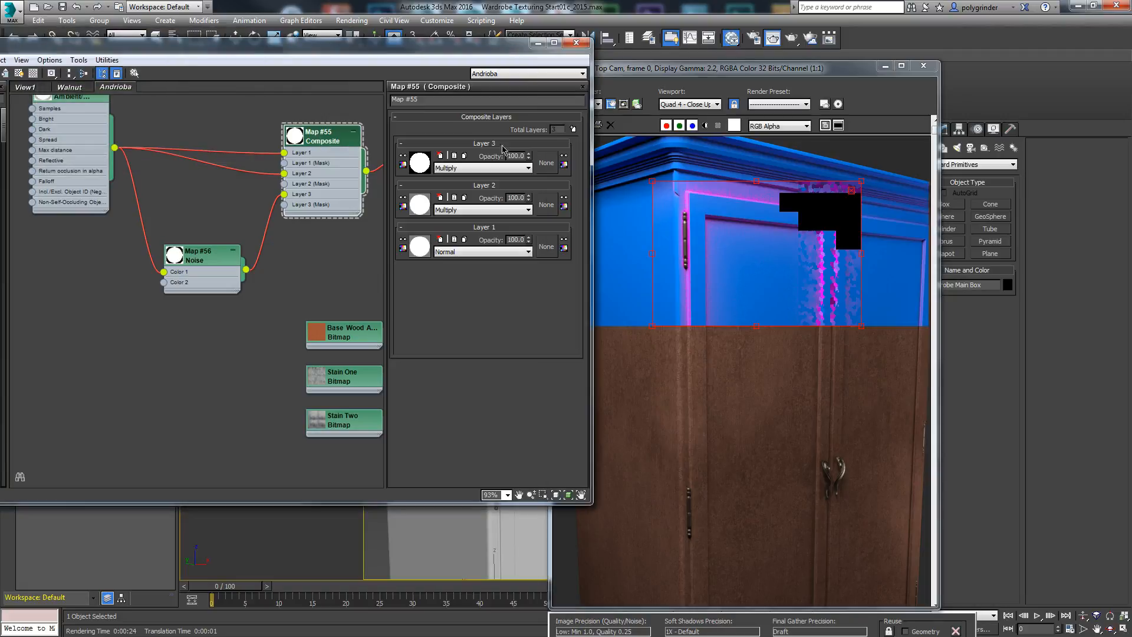
click(573, 129)
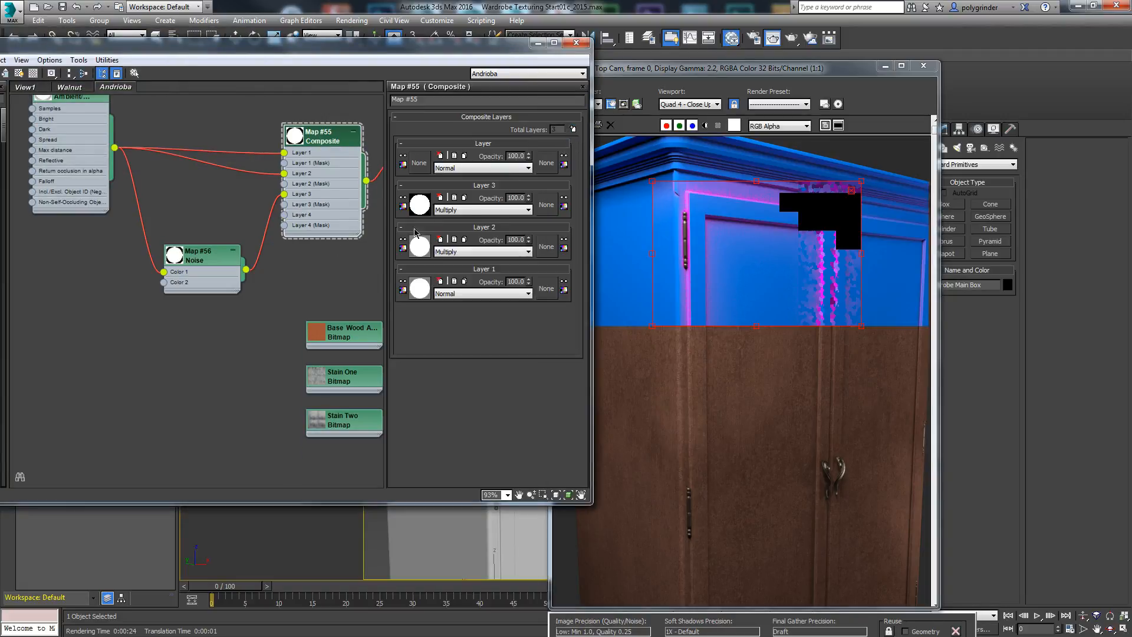
drag(235, 265, 285, 215)
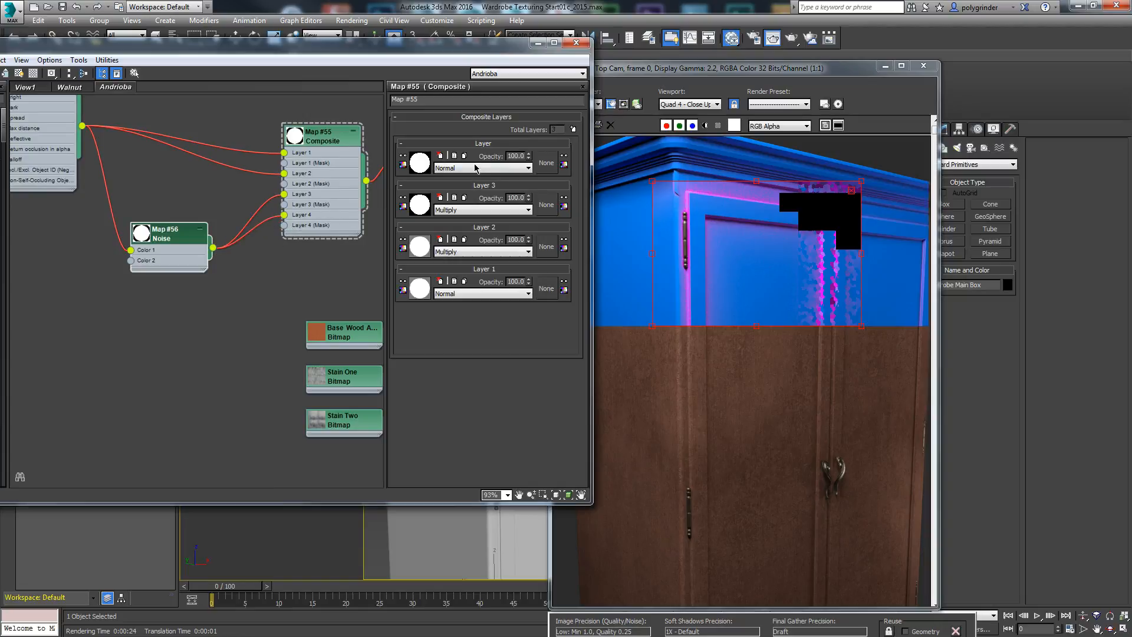
click(476, 168)
click(465, 217)
click(794, 39)
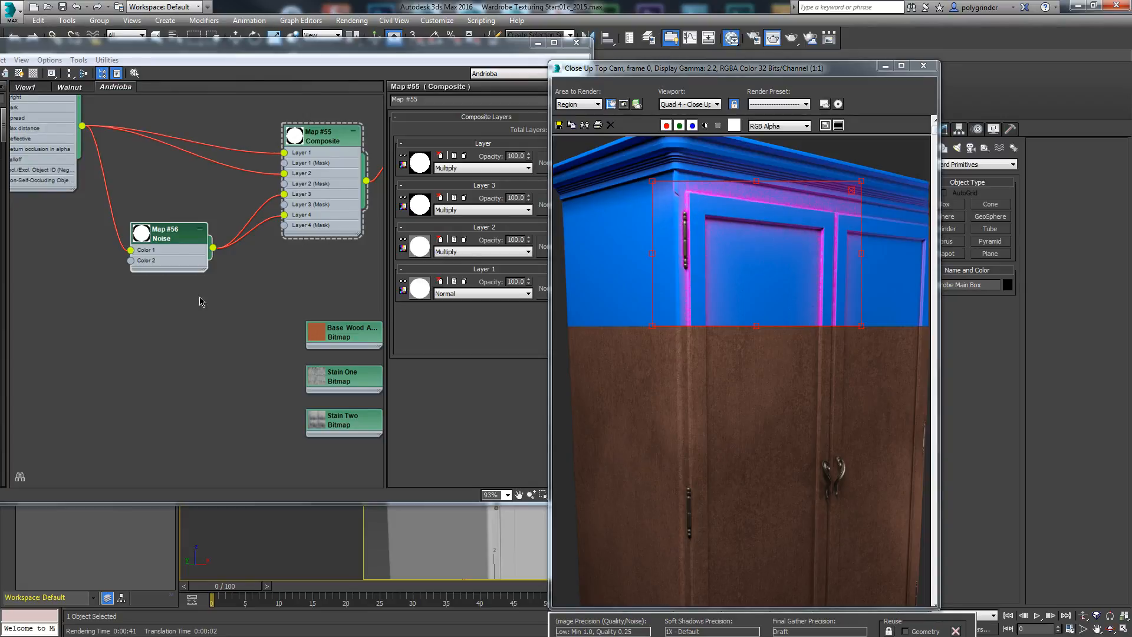
- Duplicate the Ambient/Reflective Occlusion map and place the copy below the Noise node
middle_drag(200, 298, 298, 275)
scroll(298, 275, down, 2)
middle_drag(241, 309, 213, 361)
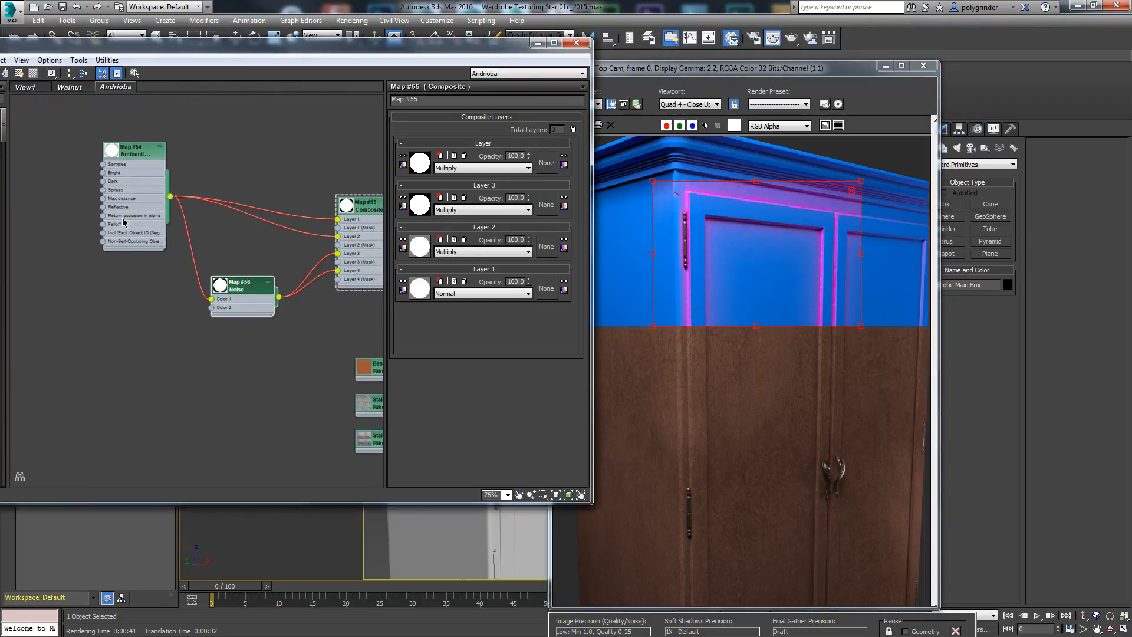
click(129, 154)
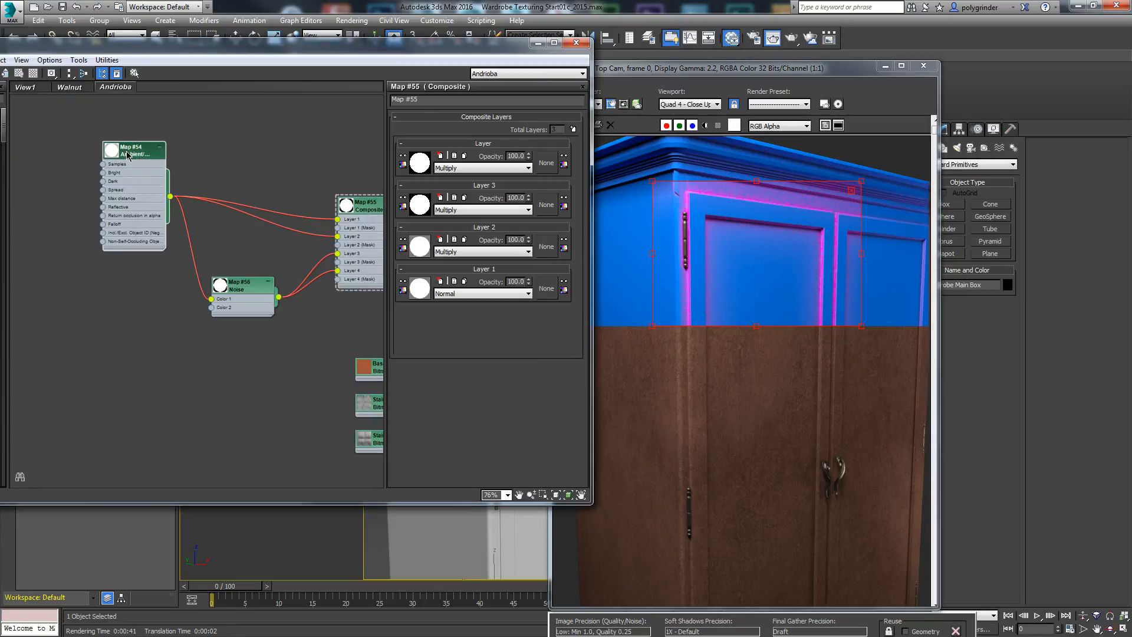
shift+drag(132, 158, 123, 338)
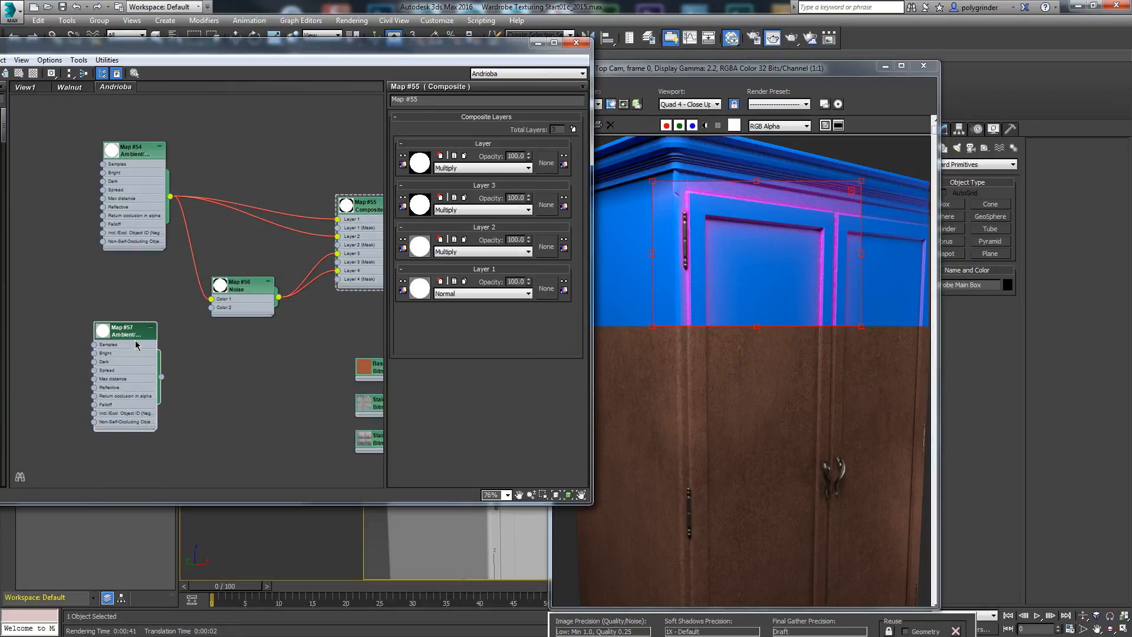
middle_drag(172, 345, 171, 298)
drag(130, 290, 191, 308)
- Set the copied Ambient/Reflective Occlusion map's Type to Inverted Occlusion
double_click(191, 306)
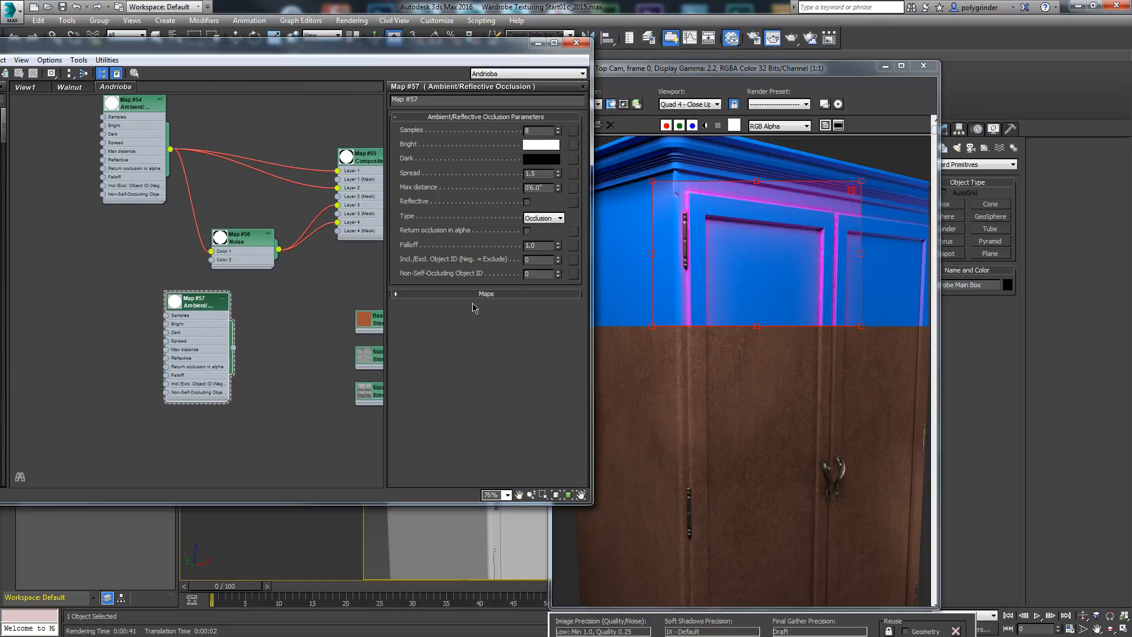
click(559, 219)
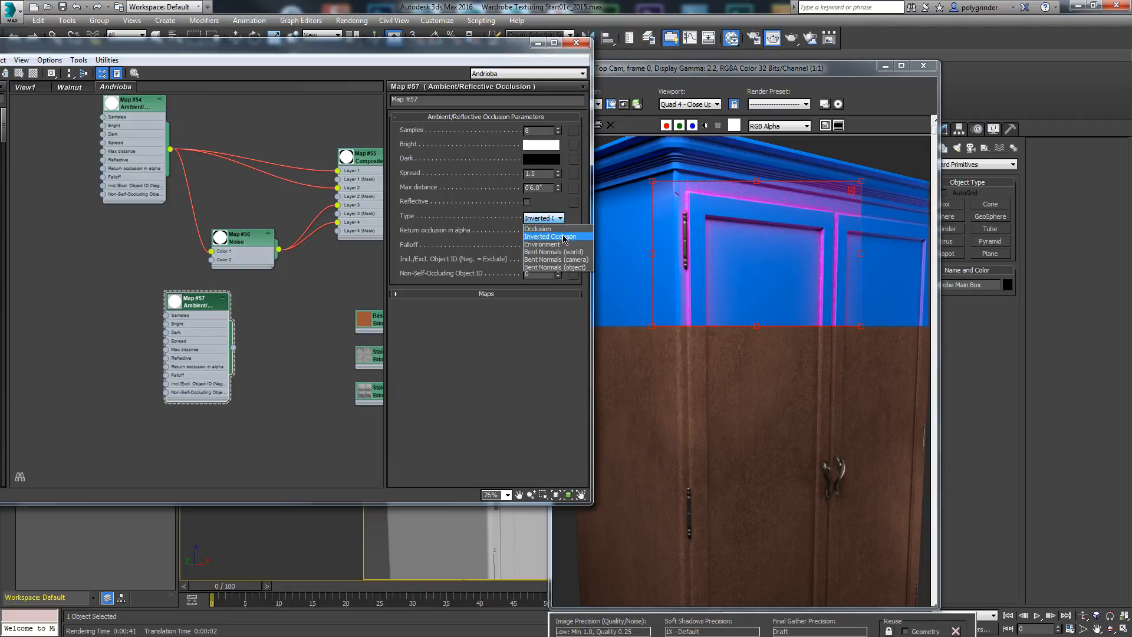
click(564, 237)
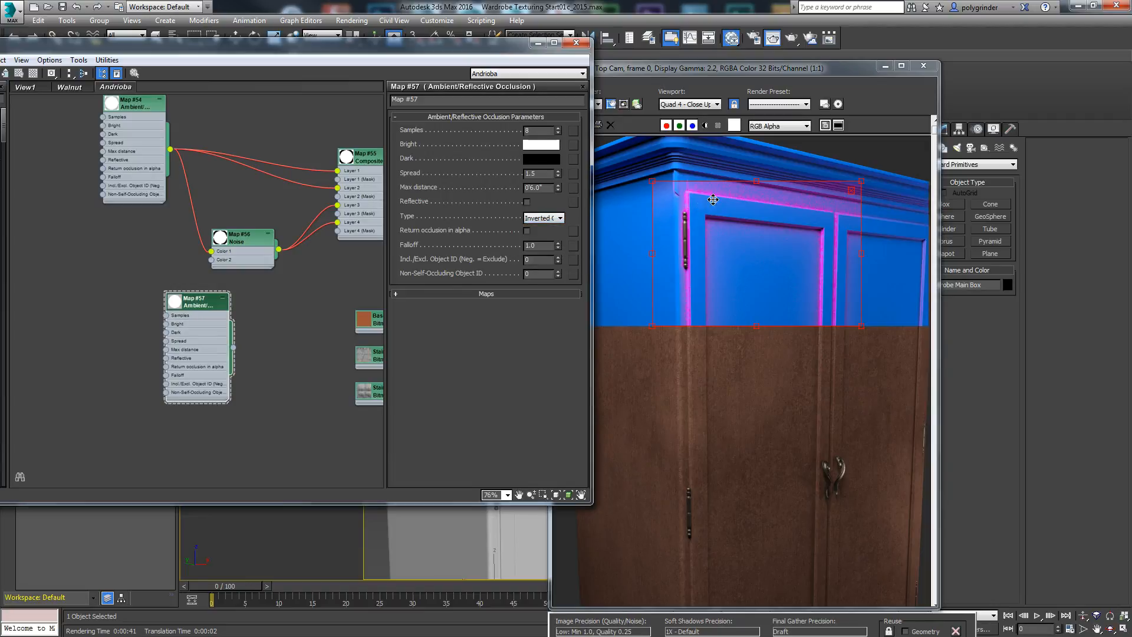
- Add a fifth layer to the Composite map, connect the inverted occlusion map to it, and test render the region
middle_drag(361, 285, 201, 302)
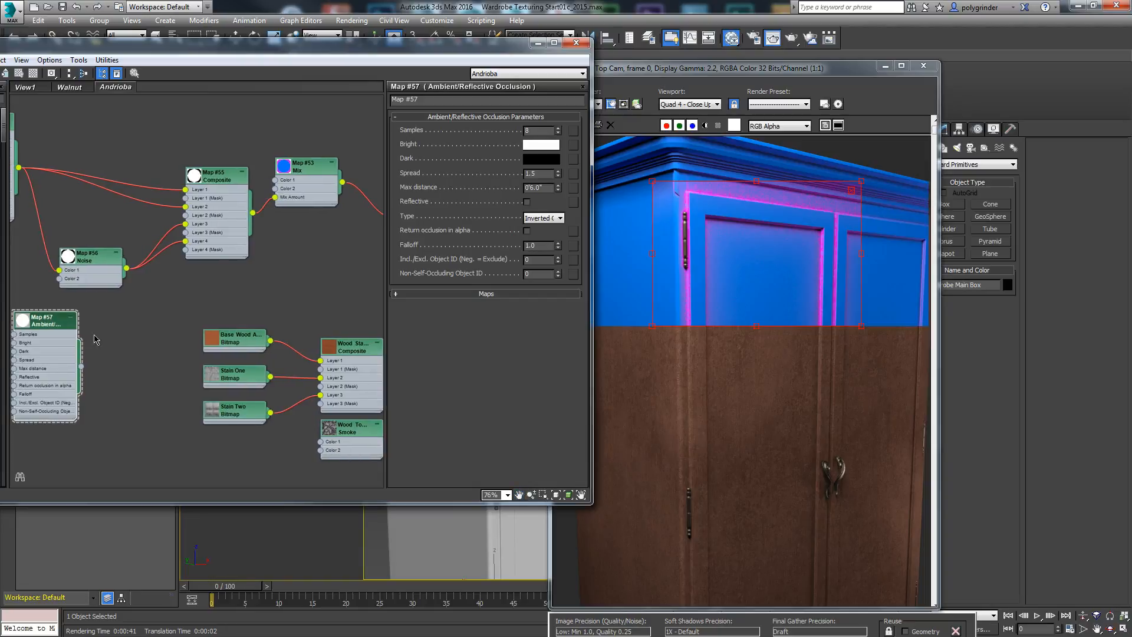
double_click(217, 184)
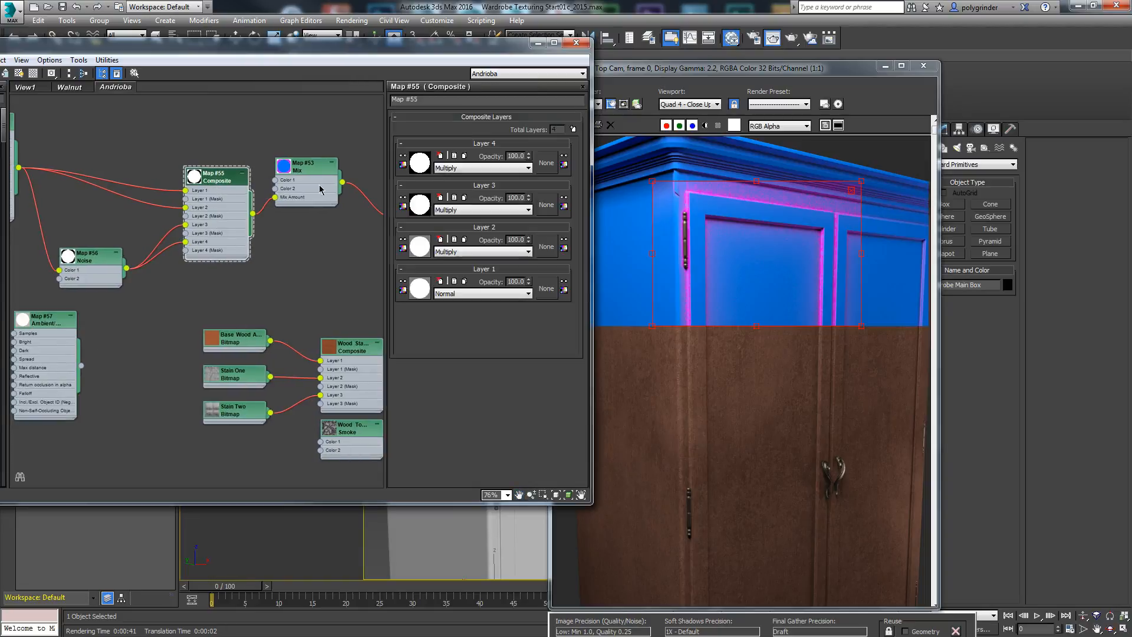
click(573, 129)
drag(82, 368, 185, 258)
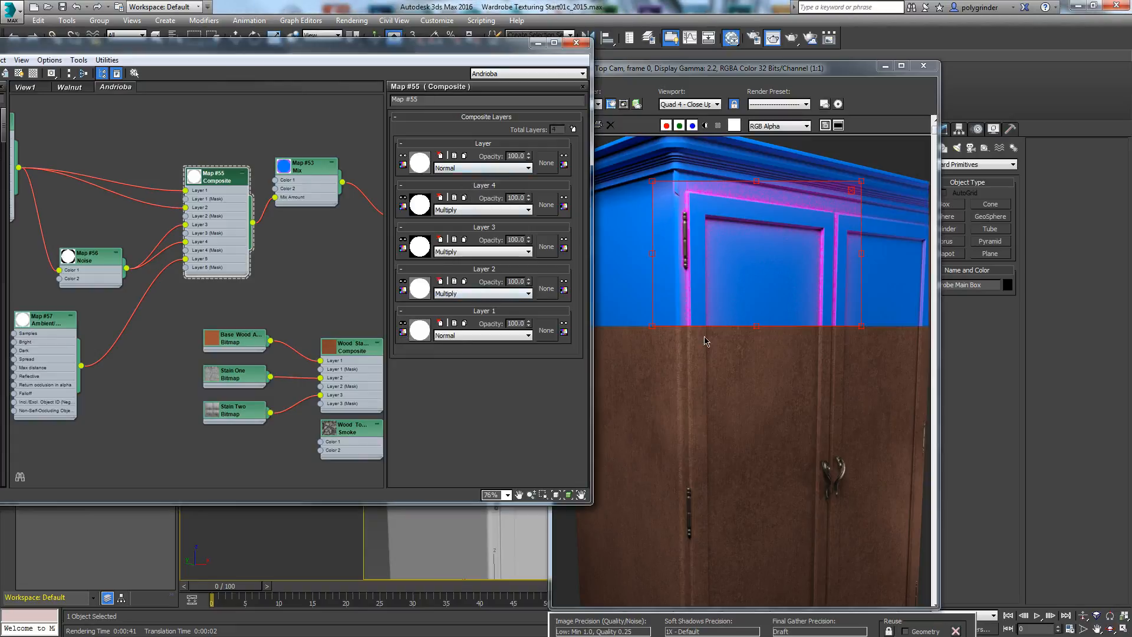
click(791, 39)
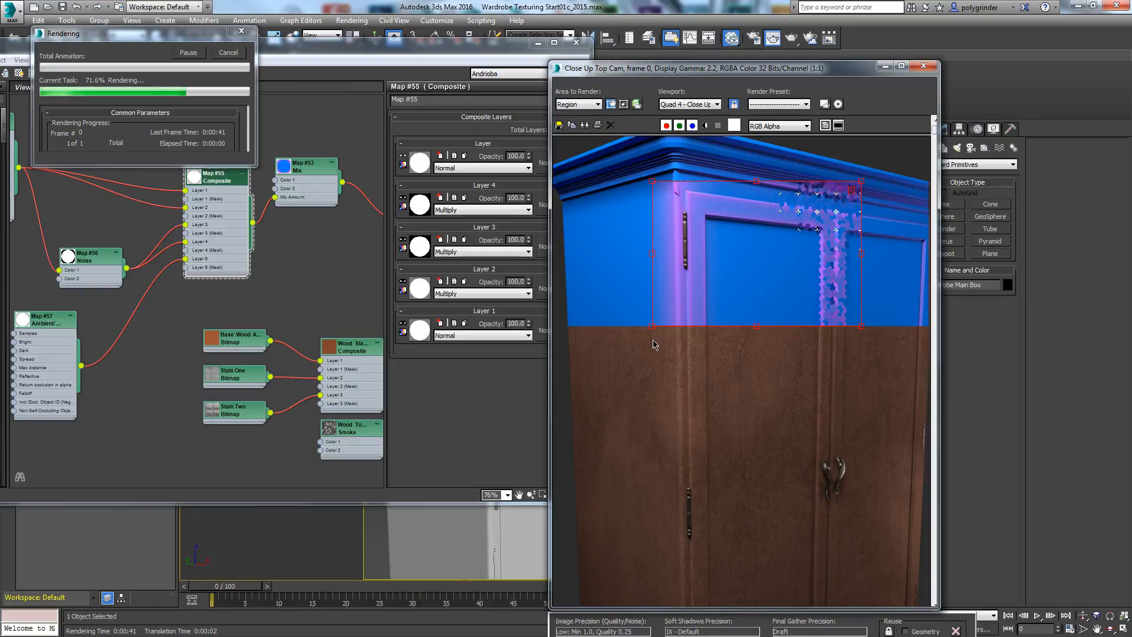
click(227, 53)
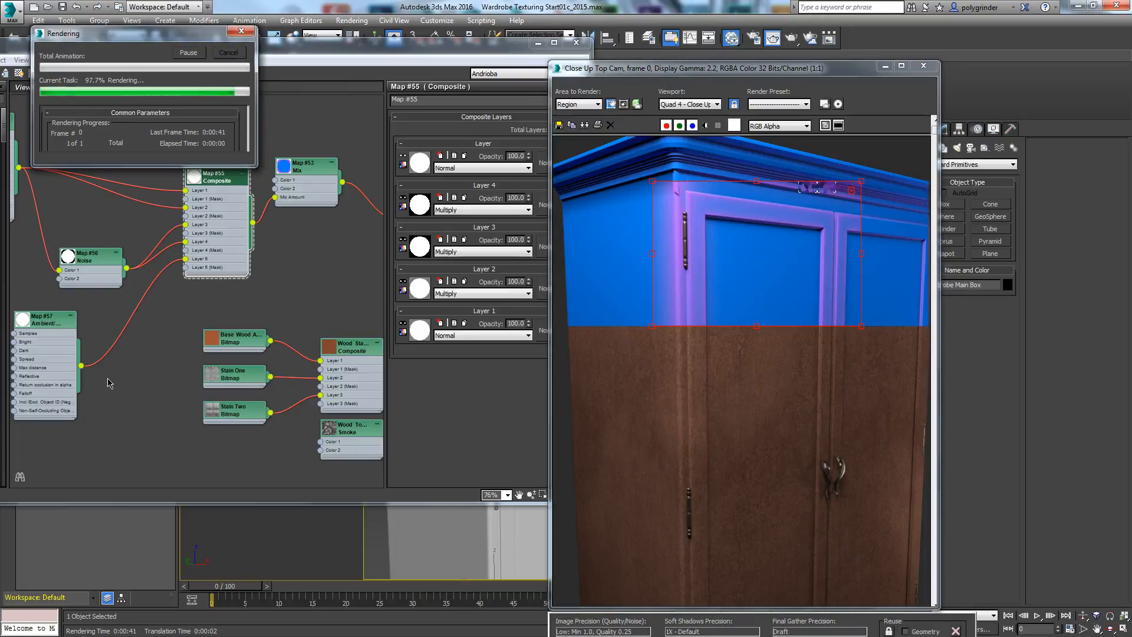
- Set the inverted occlusion map's Spread to 1.0 and Max distance to 3 inches, and test render the region
double_click(56, 323)
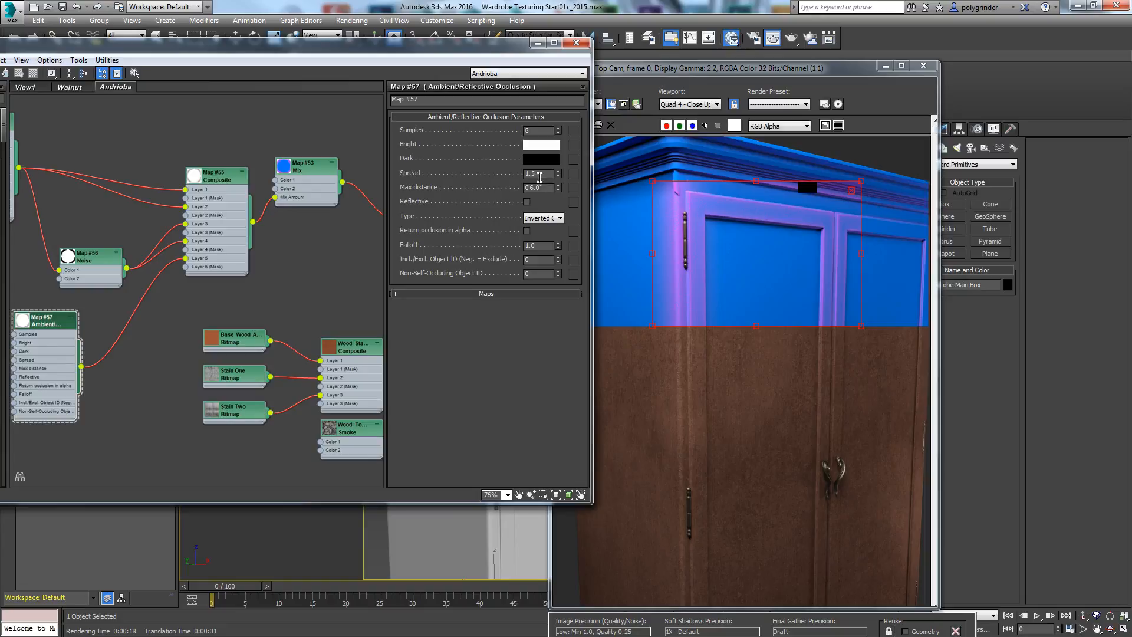
double_click(538, 174)
text(1)
key(Return)
text(3)
click(791, 38)
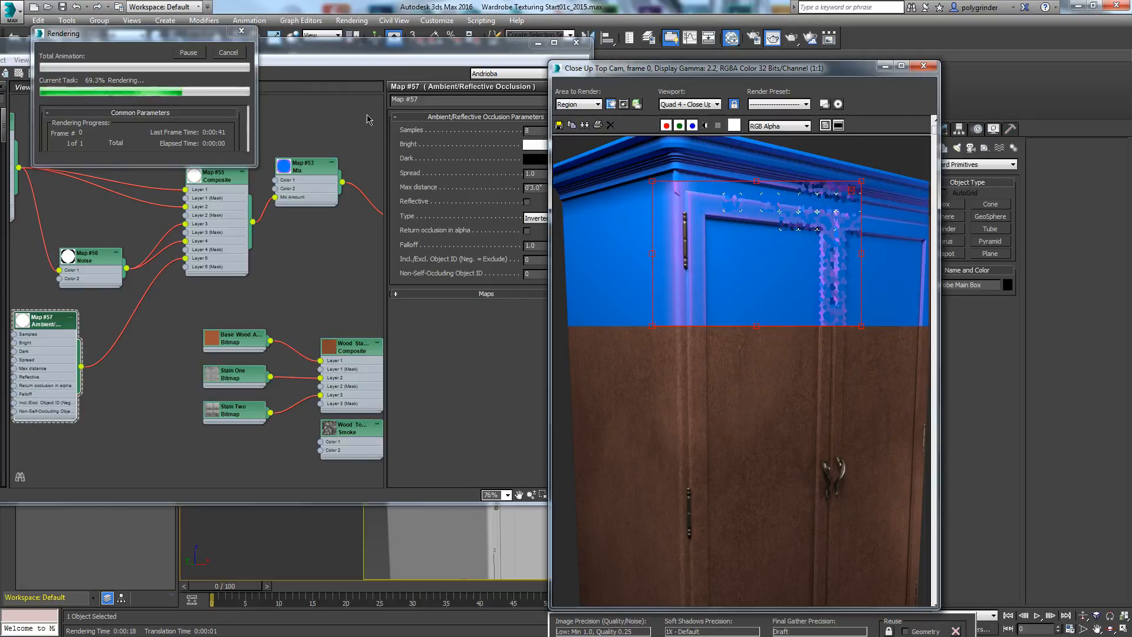
click(228, 53)
- Set the blending of the Composite map's Layer 5 to Multiply and render the region
double_click(216, 176)
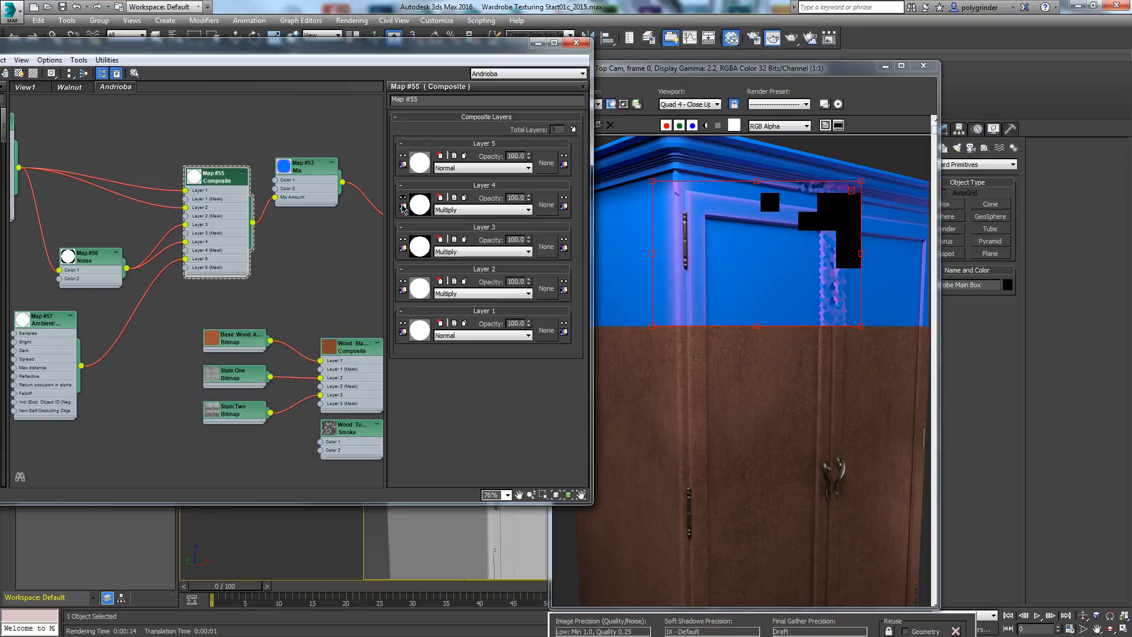
click(791, 38)
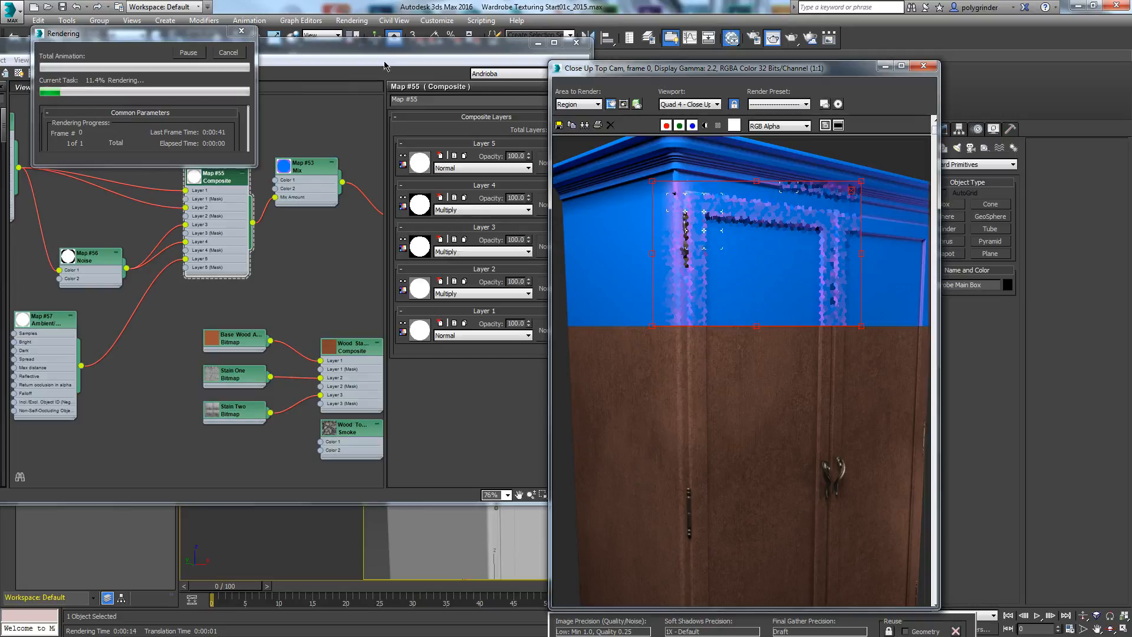
click(470, 169)
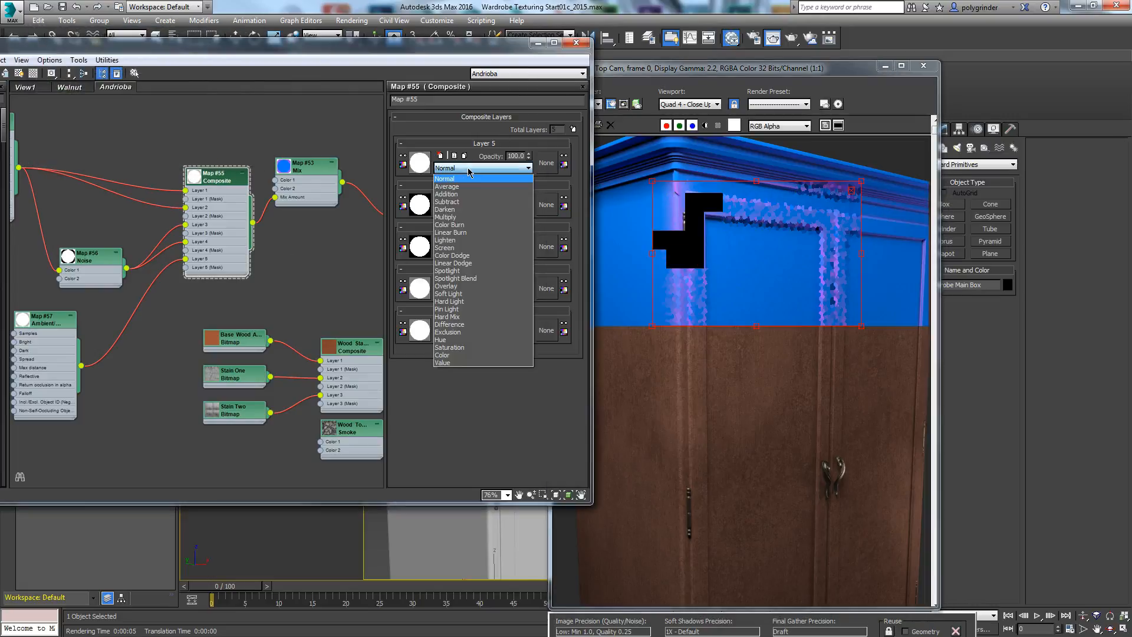
click(458, 217)
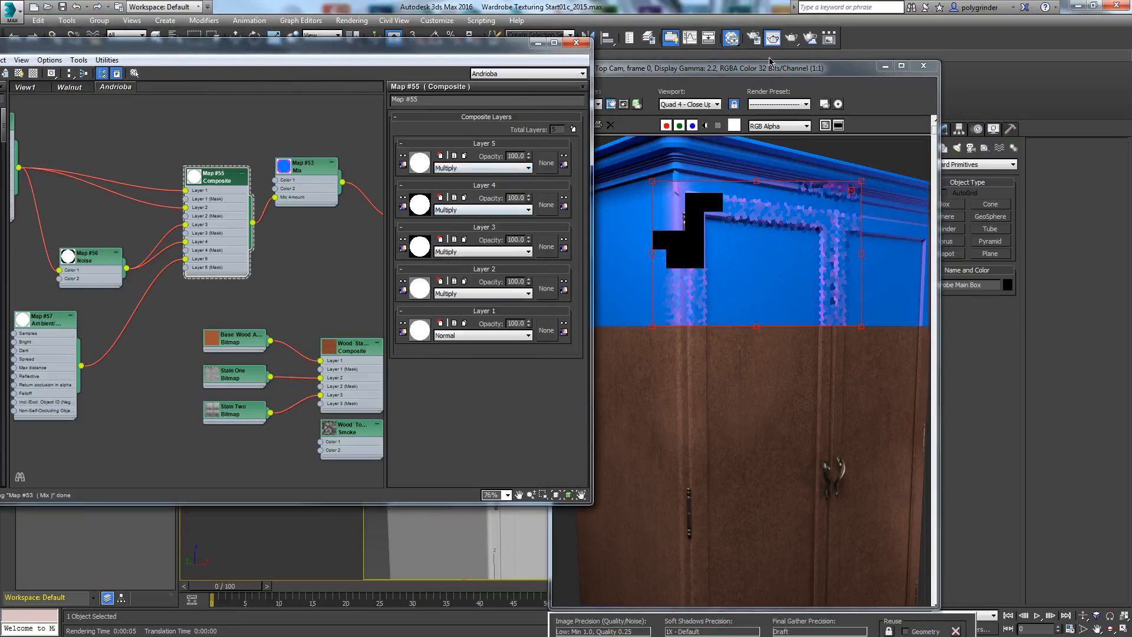
click(791, 39)
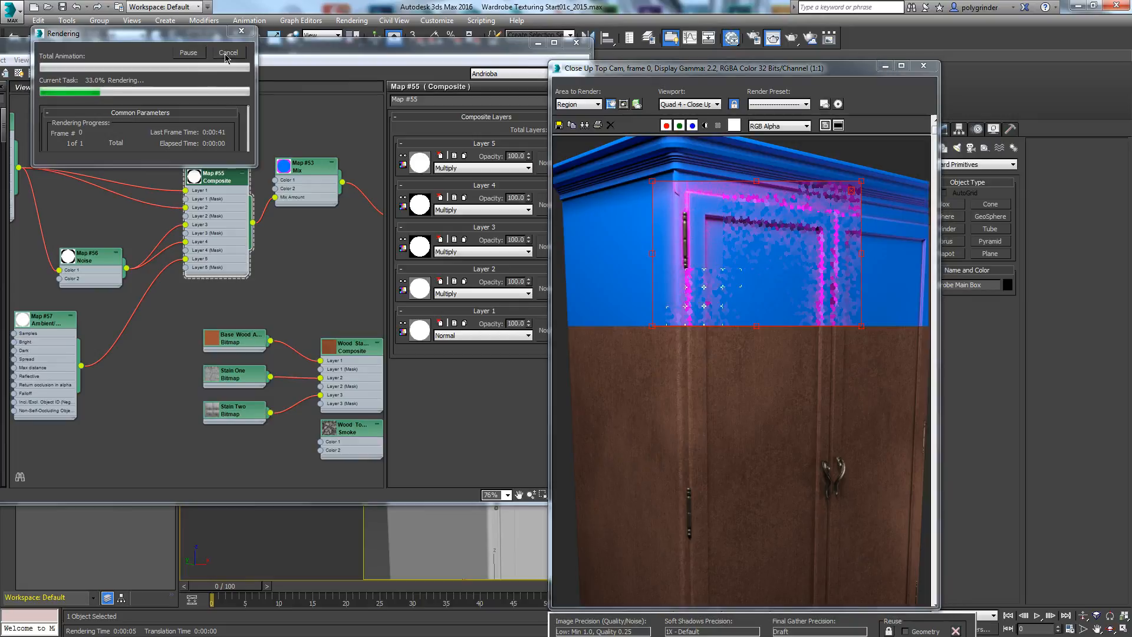
- Set the inverted occlusion map's Max distance to 5 inches and Spread to 1.2, and render the full view
double_click(60, 319)
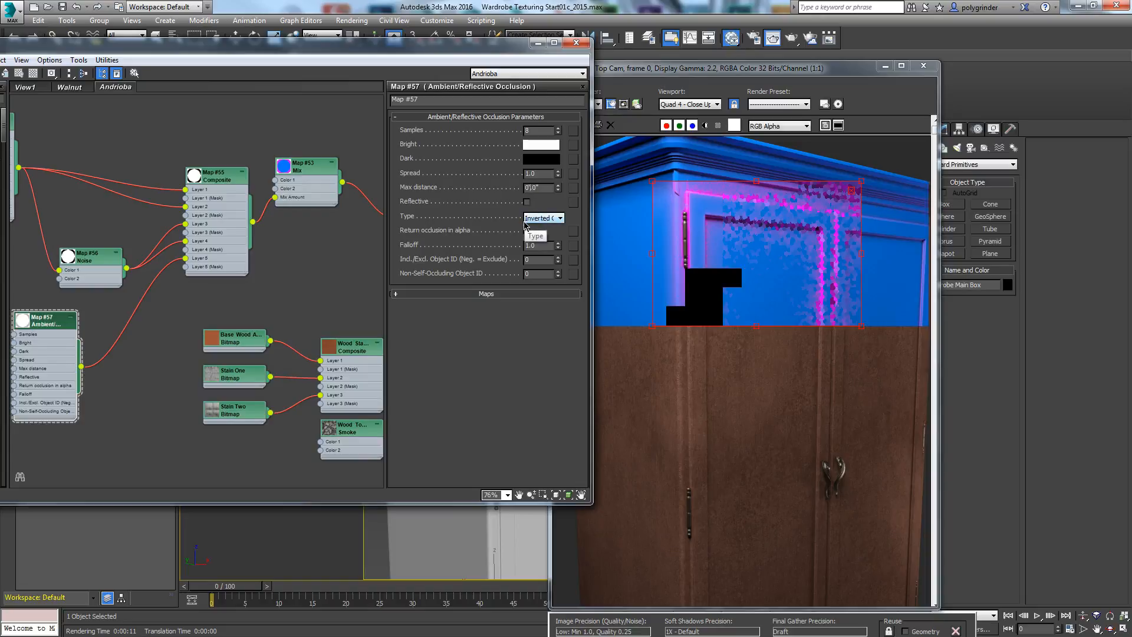
text(5)
key(Return)
click(533, 174)
double_click(533, 174)
click(790, 40)
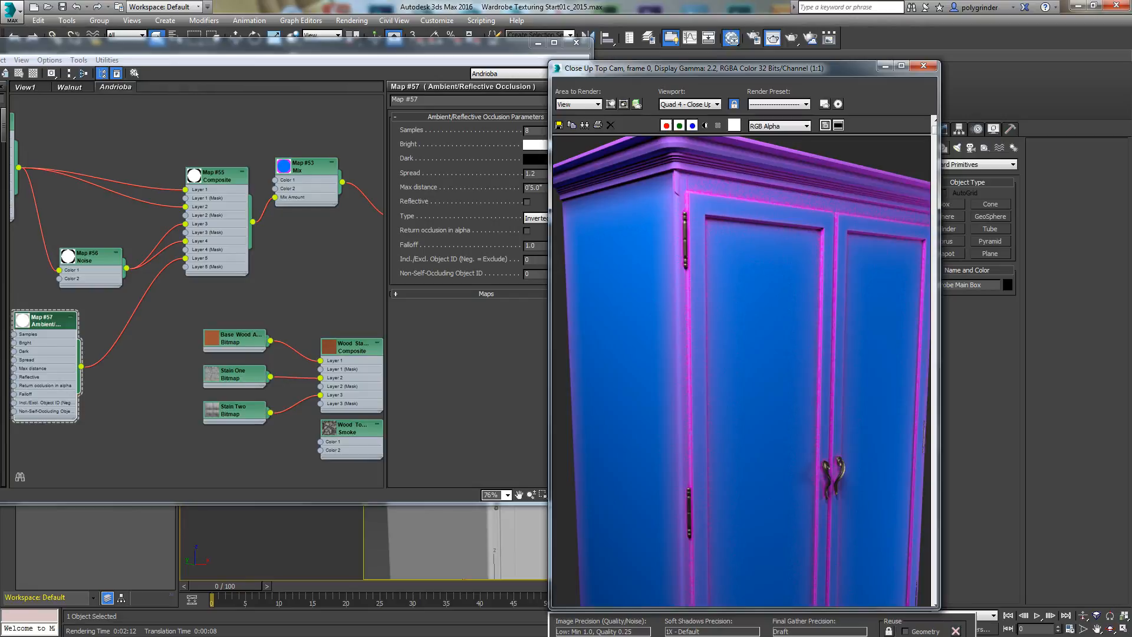
- Copy the rendered image, paste it as a new layer above Layer 19 in Photoshop, and return to 3ds Max
drag(710, 76, 705, 26)
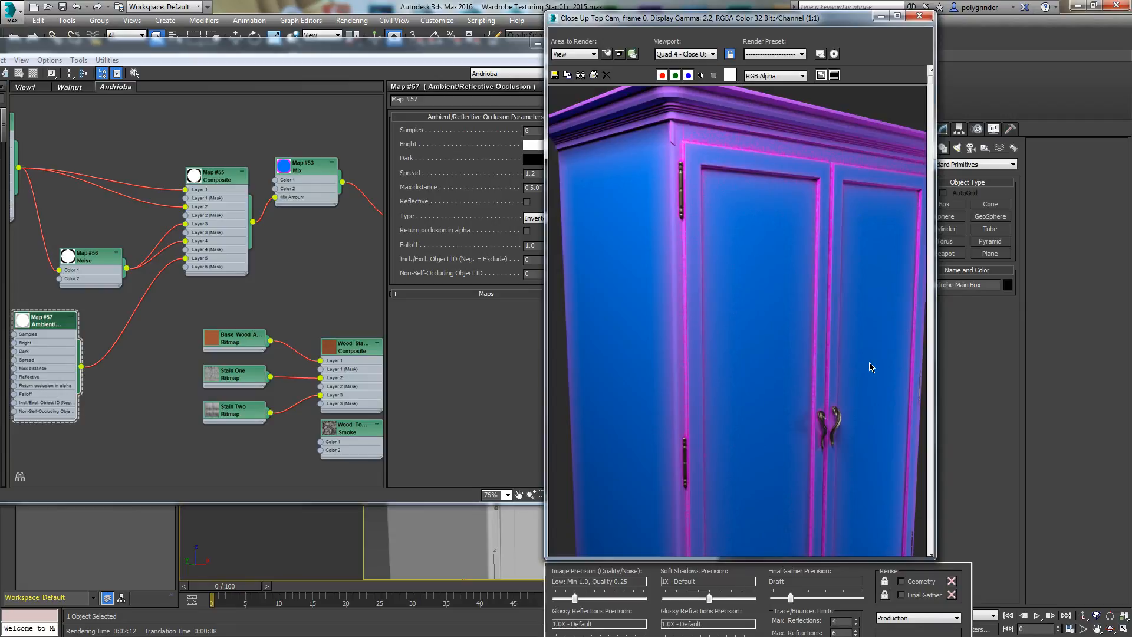
click(568, 77)
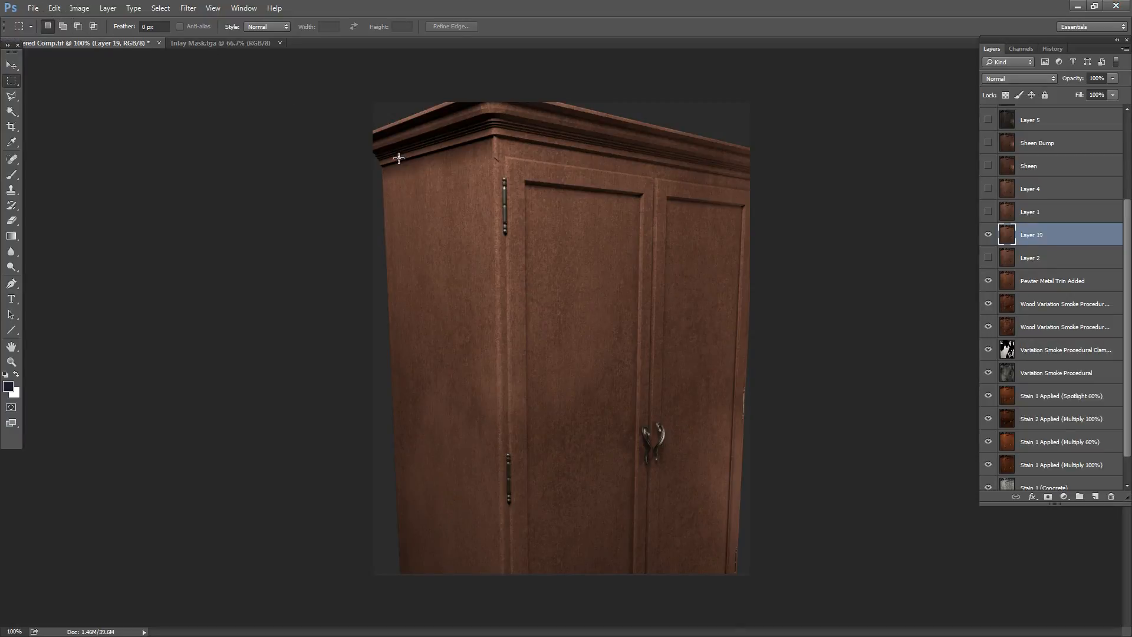
click(59, 9)
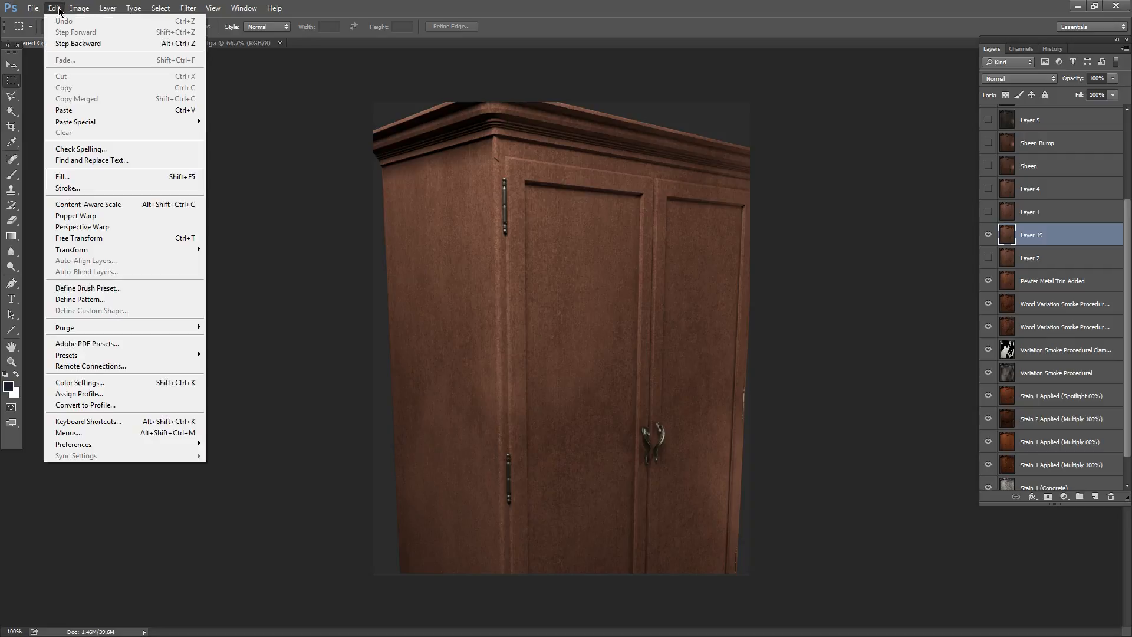
click(54, 107)
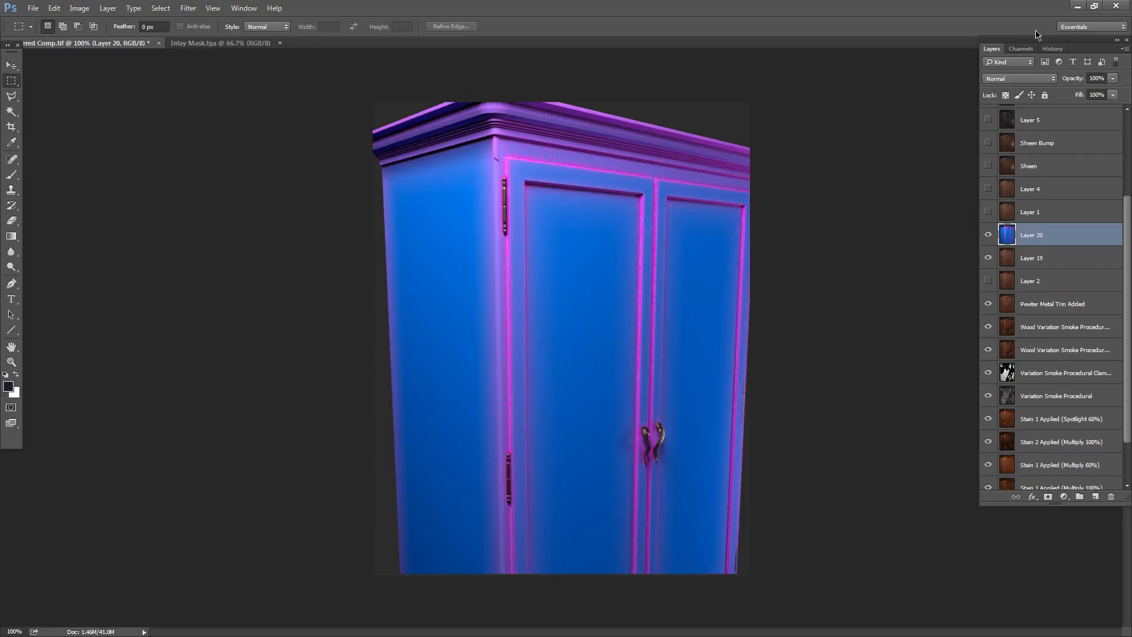
click(1077, 6)
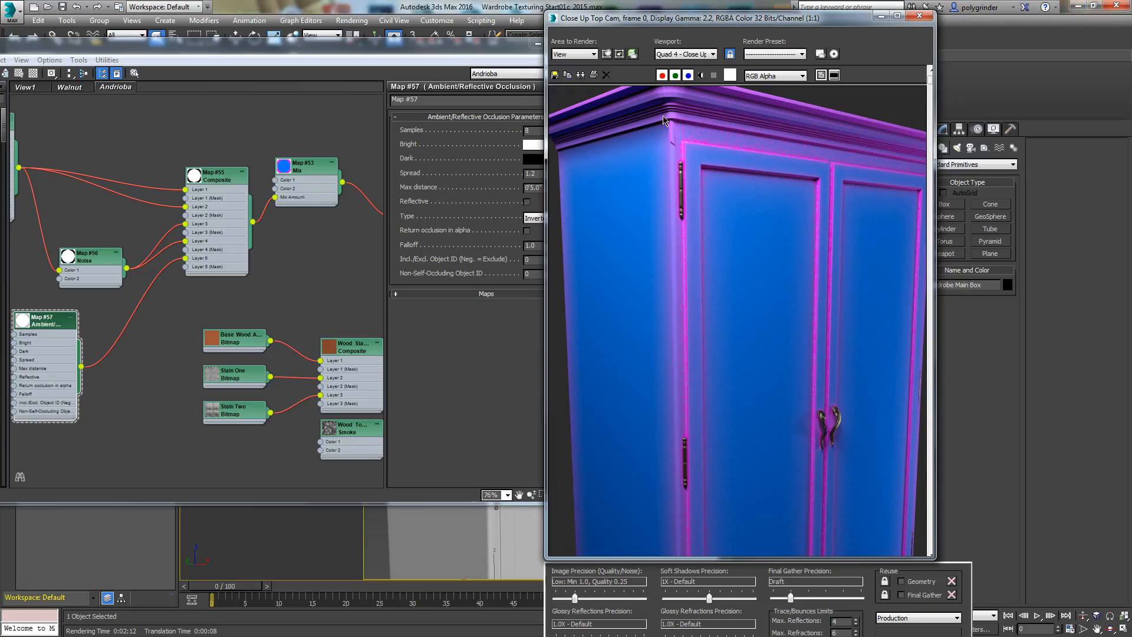
- Disconnect the Composite map from the Mix map's Mix Amount and move the Mix and material nodes above the occlusion network
click(333, 262)
scroll(263, 254, down, 5)
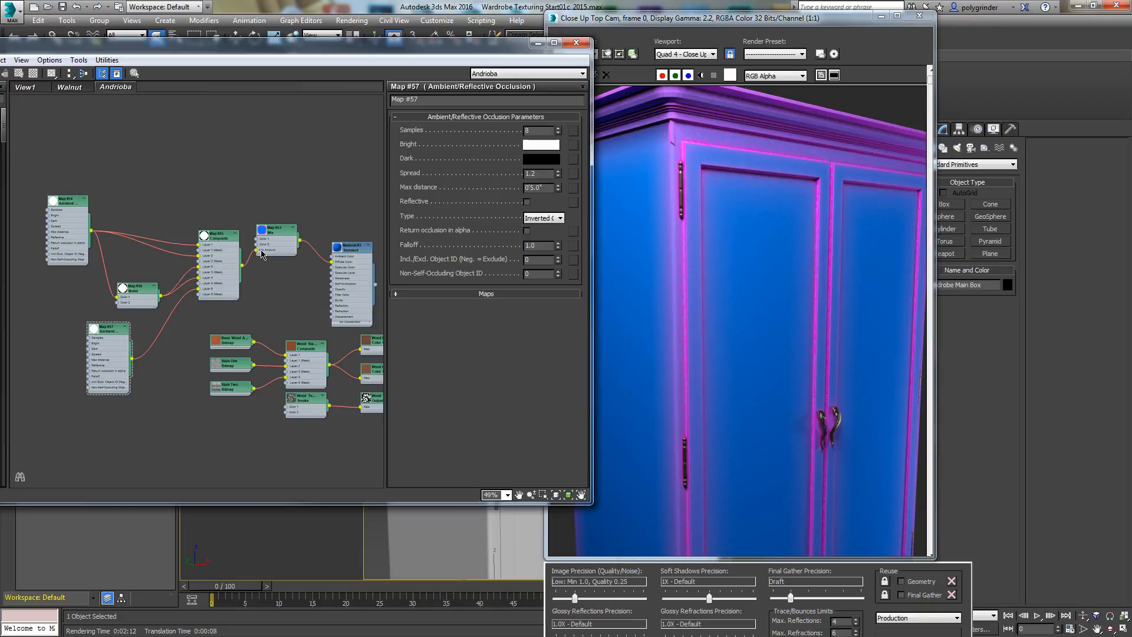
drag(224, 242, 194, 288)
drag(360, 253, 327, 137)
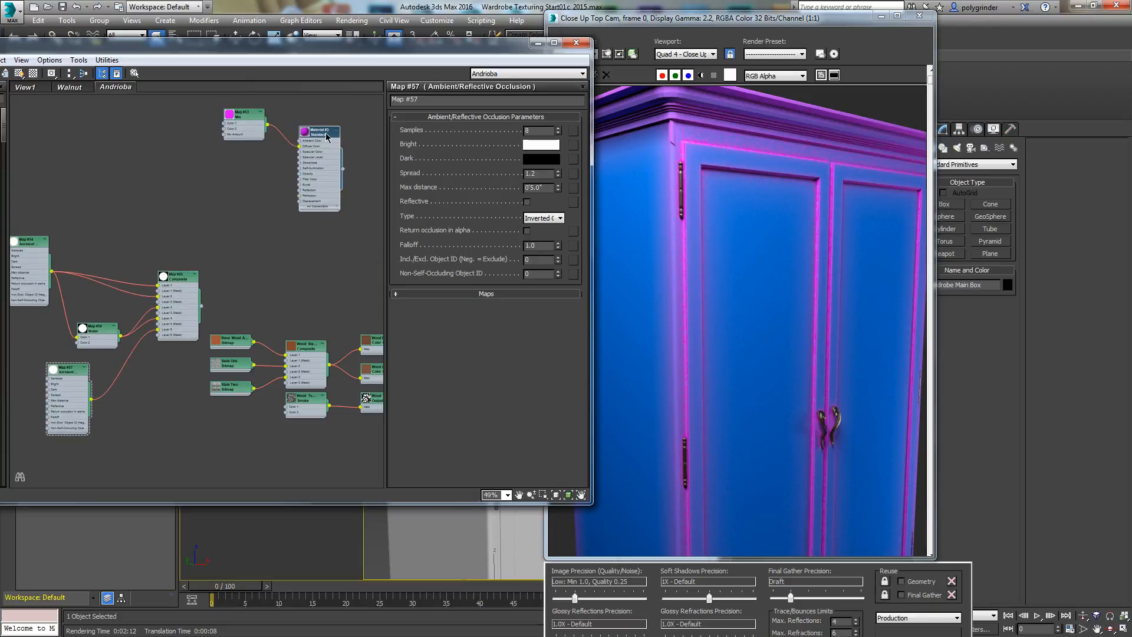
- Move the occlusion, Noise and Composite nodes beneath the wood material's node network
middle_drag(242, 292, 154, 222)
scroll(163, 216, down, 4)
drag(122, 210, 294, 359)
- Assign the Wood Andiroba Wardrobe#1 material to the selected wardrobe main box
scroll(255, 325, up, 6)
double_click(345, 199)
right_click(345, 199)
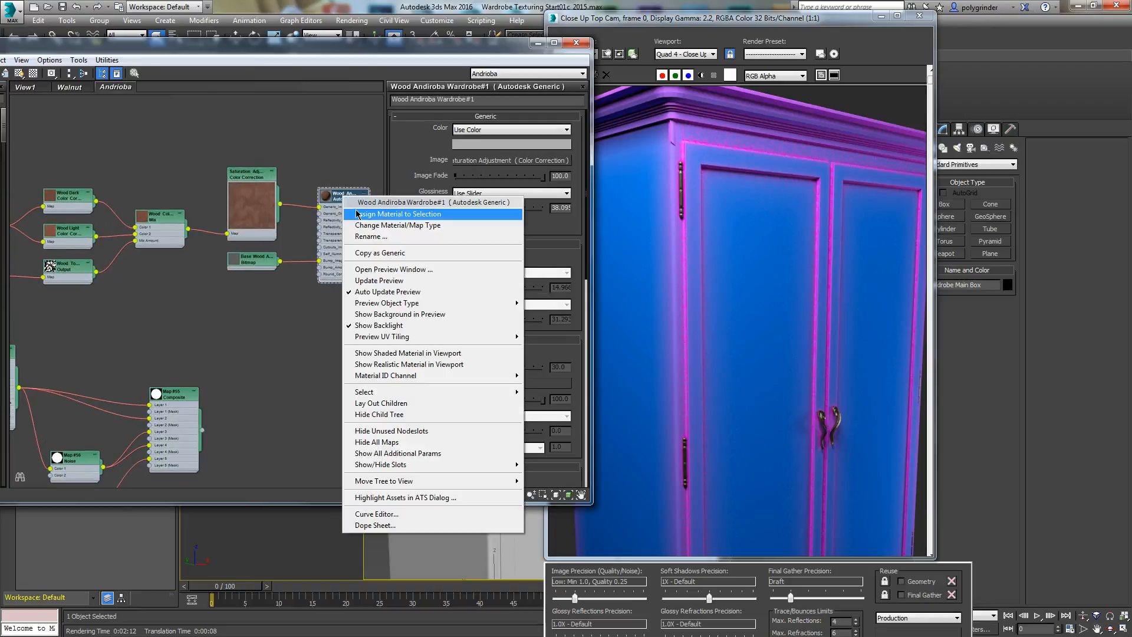
click(358, 214)
- Tidy the mask nodes into a compact group below the wood material and shift the Saturation Adjustment node away from the material
drag(175, 393, 260, 337)
drag(78, 295, 78, 359)
drag(171, 413, 178, 385)
drag(128, 453, 142, 410)
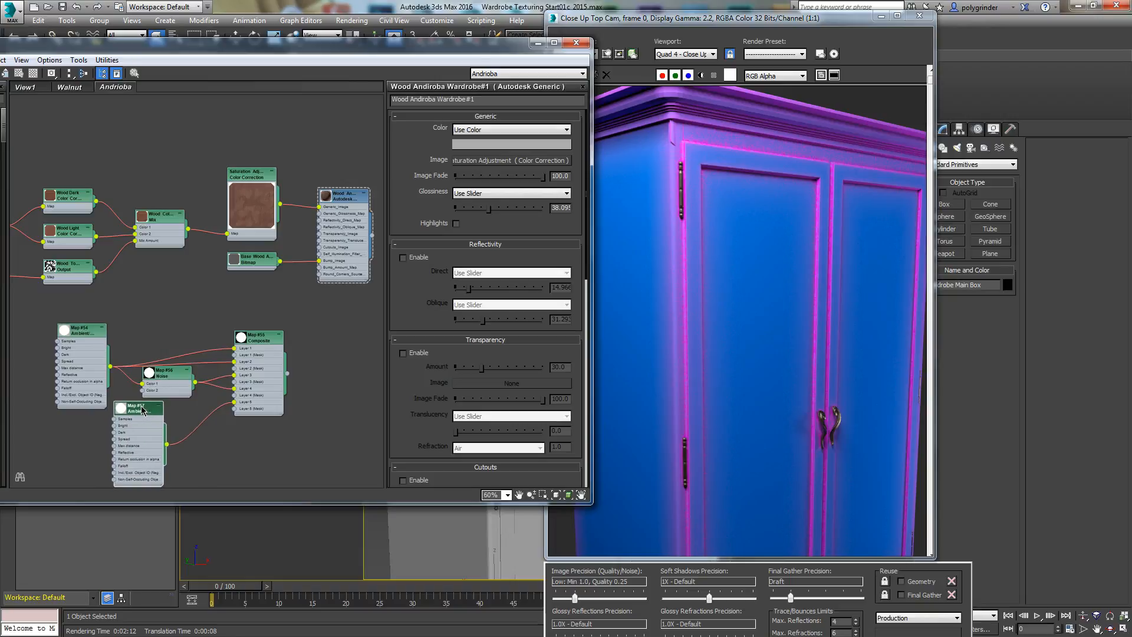
middle_drag(268, 324, 256, 355)
drag(229, 217, 225, 175)
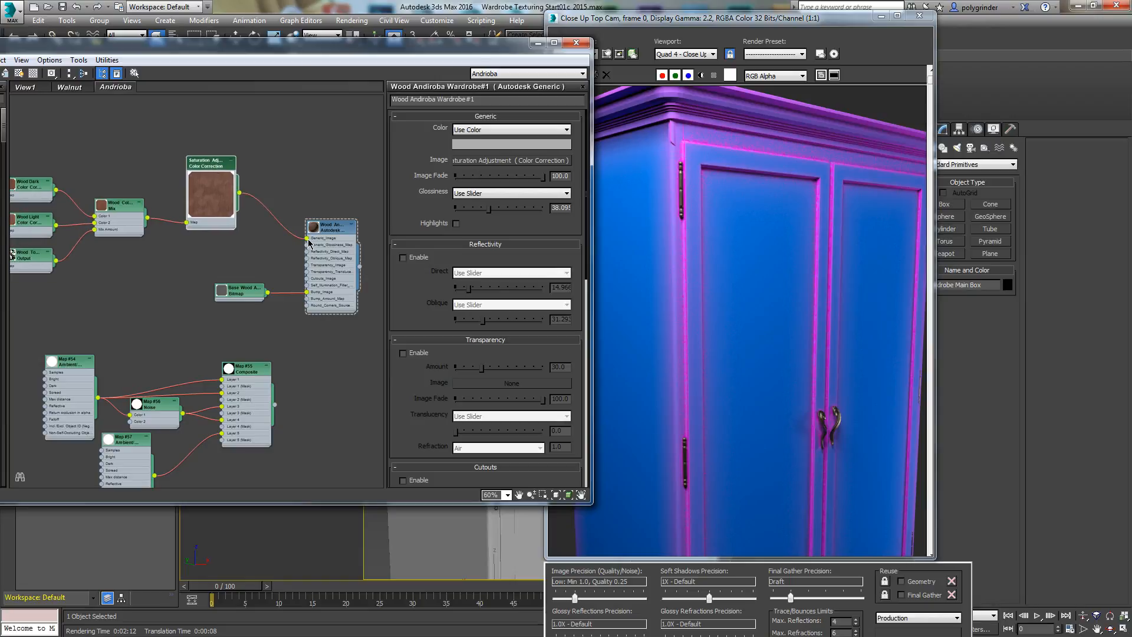
- Replace the map in the wood material's Generic_Image input with a new Mix map and position it between the Saturation Adjustment node and the material
drag(306, 244, 275, 255)
mouse_move(275, 254)
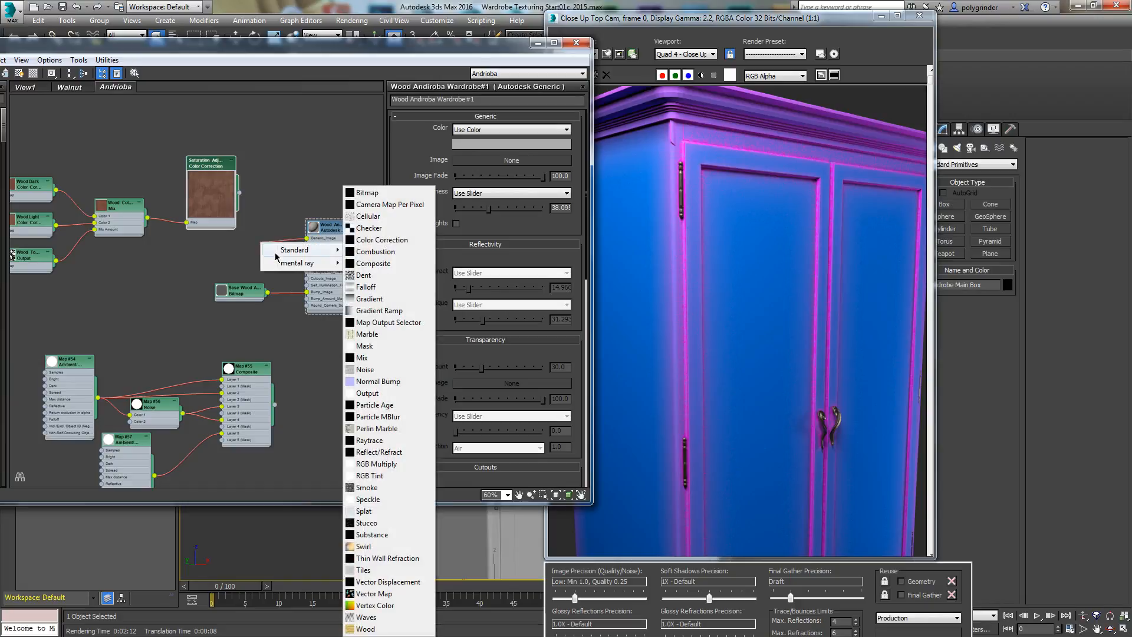
click(361, 357)
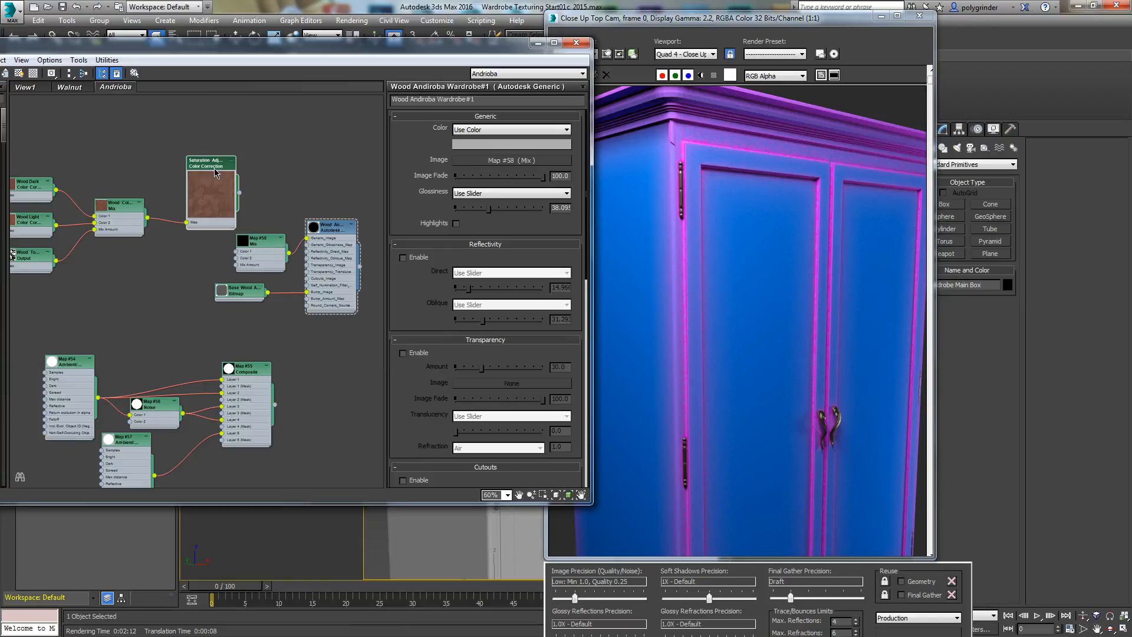
drag(213, 165, 185, 172)
drag(234, 240, 234, 212)
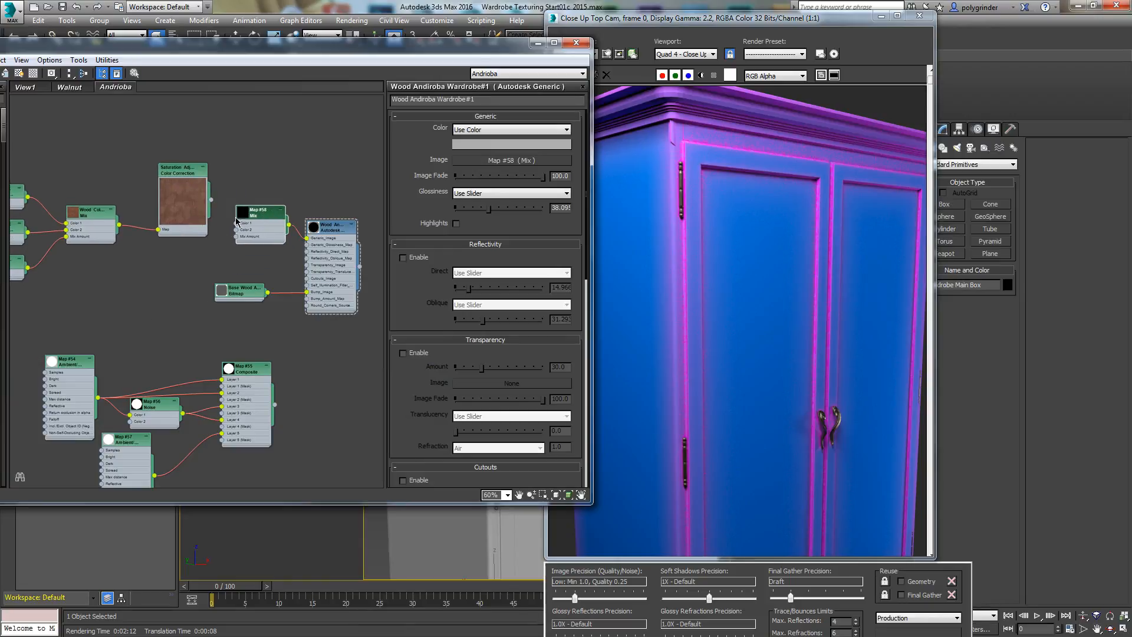
- Connect the Saturation Adjustment Color Correction to the new Mix map and reroute it from Color 1 to Color 2
drag(211, 203, 236, 223)
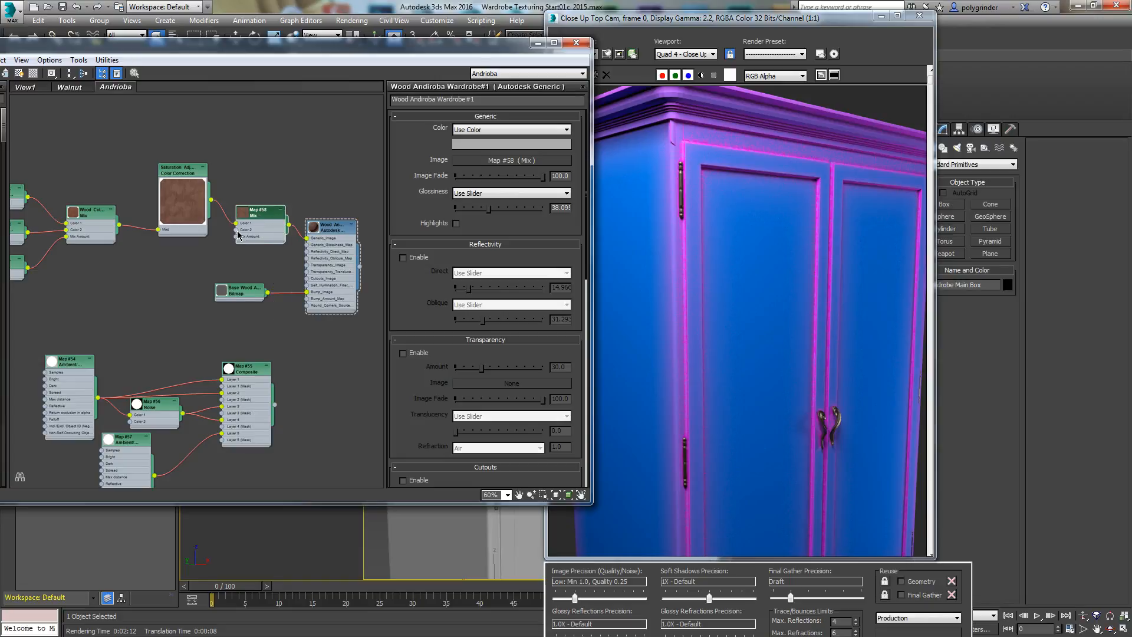
double_click(256, 219)
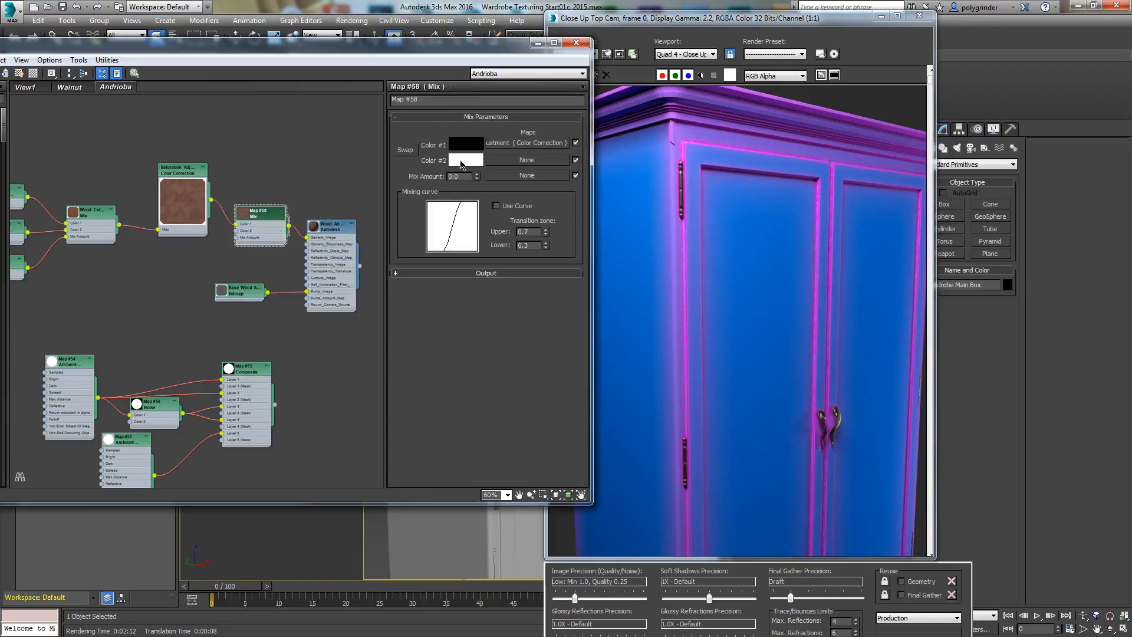
click(464, 161)
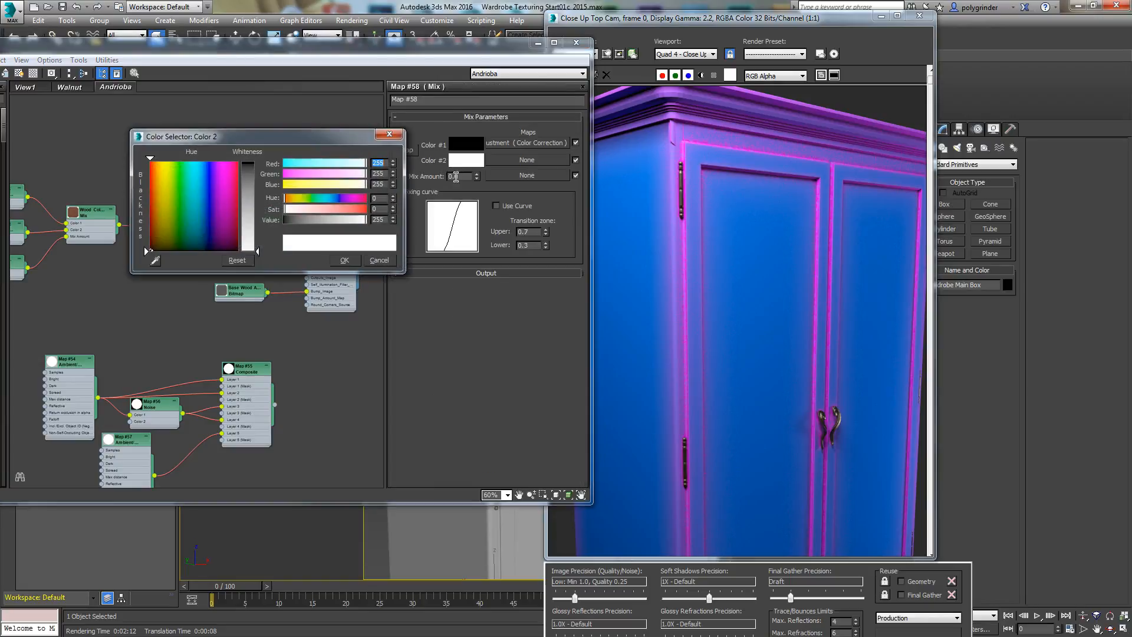
click(378, 262)
drag(186, 175, 158, 183)
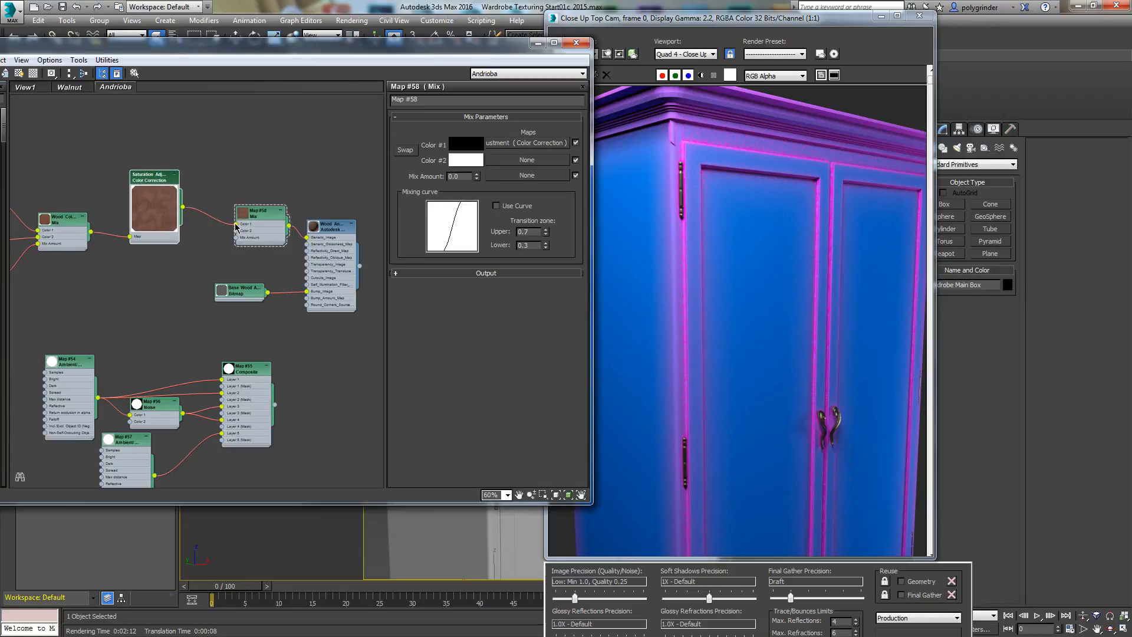
drag(237, 224, 237, 232)
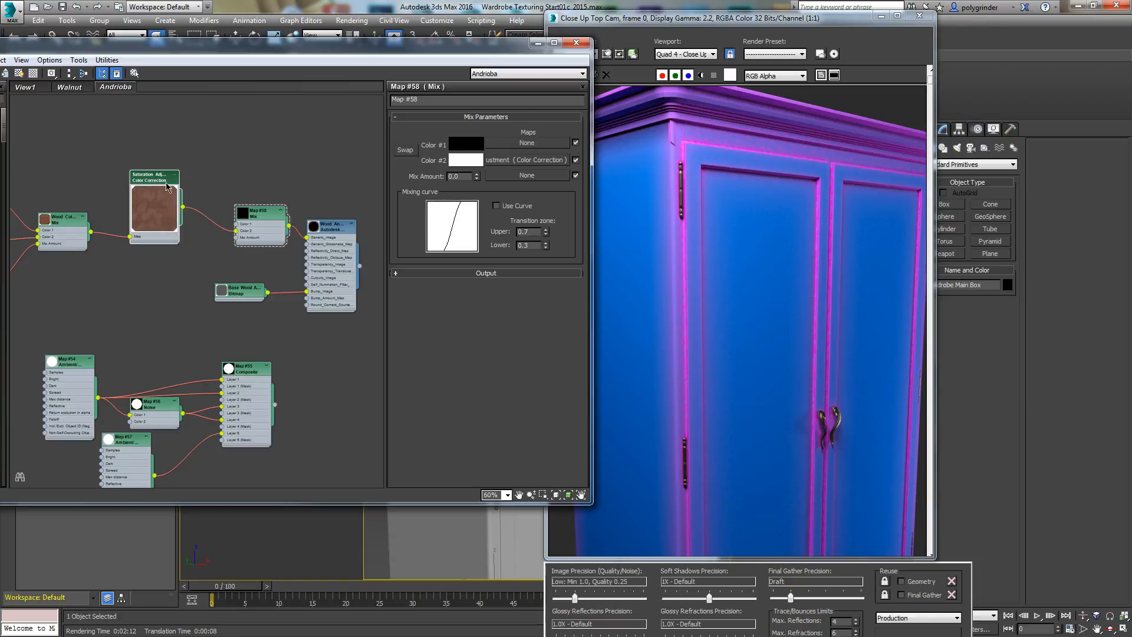
- Move the magenta and blue test Mix and its material above the wood network and check the test Mix's colour slots
scroll(247, 108, down, 3)
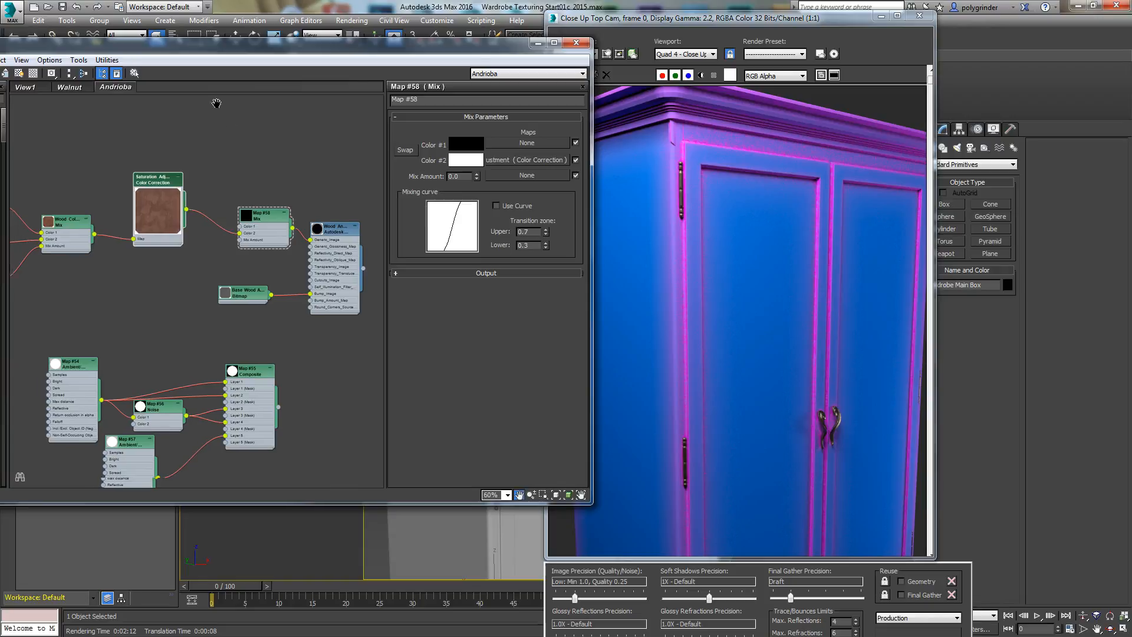
middle_drag(215, 102, 318, 302)
middle_drag(248, 261, 188, 153)
drag(68, 154, 280, 232)
click(288, 235)
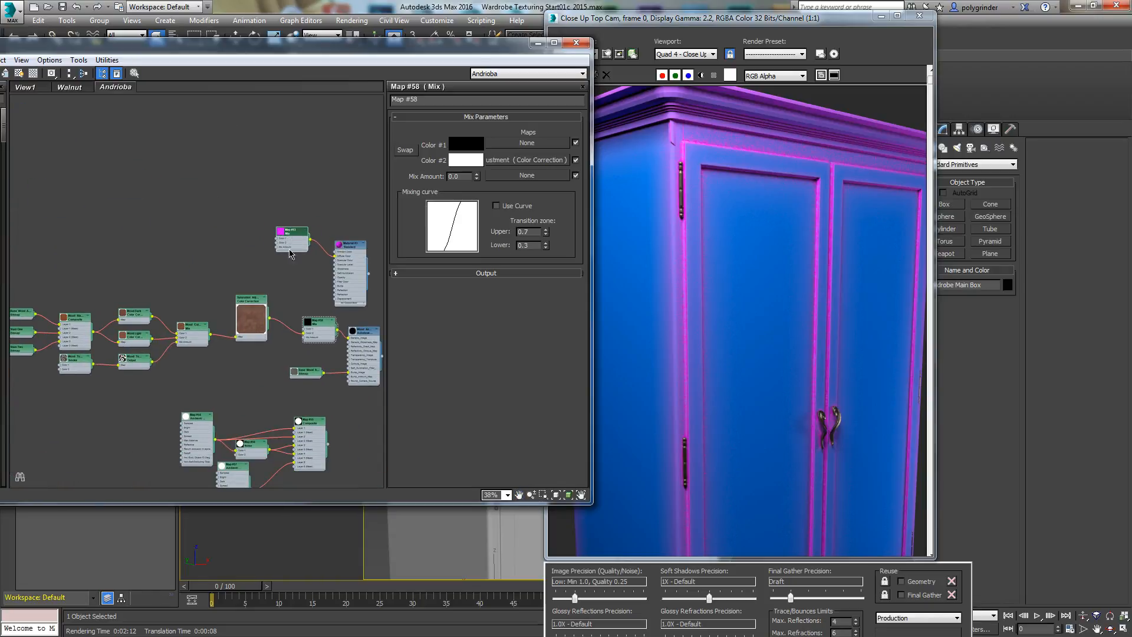
double_click(295, 236)
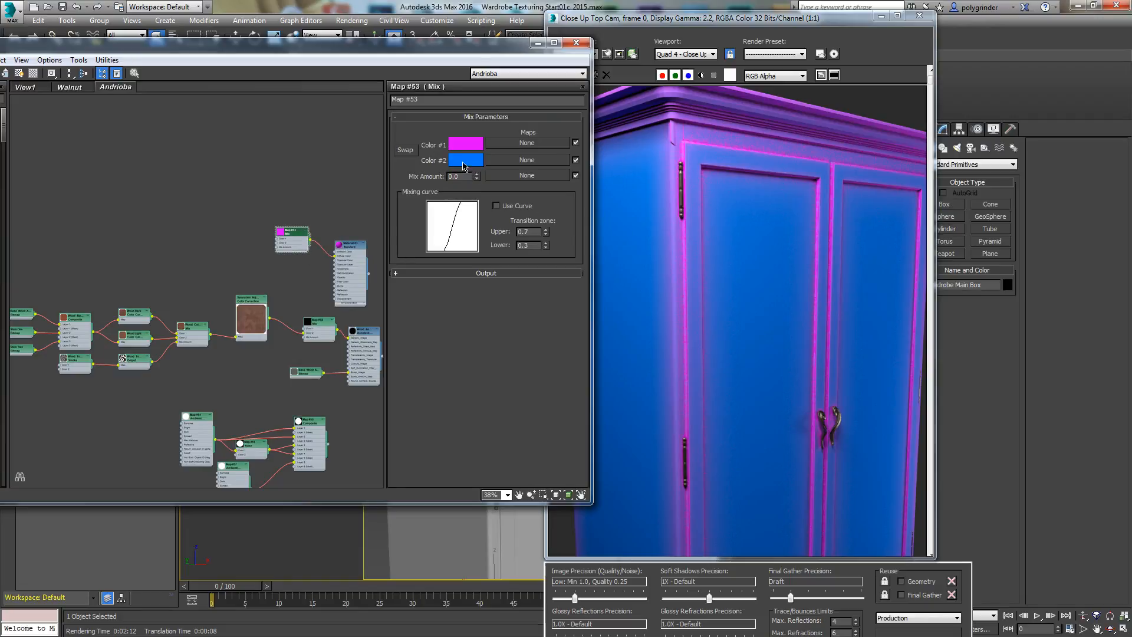
scroll(291, 300, up, 3)
middle_drag(291, 300, 214, 210)
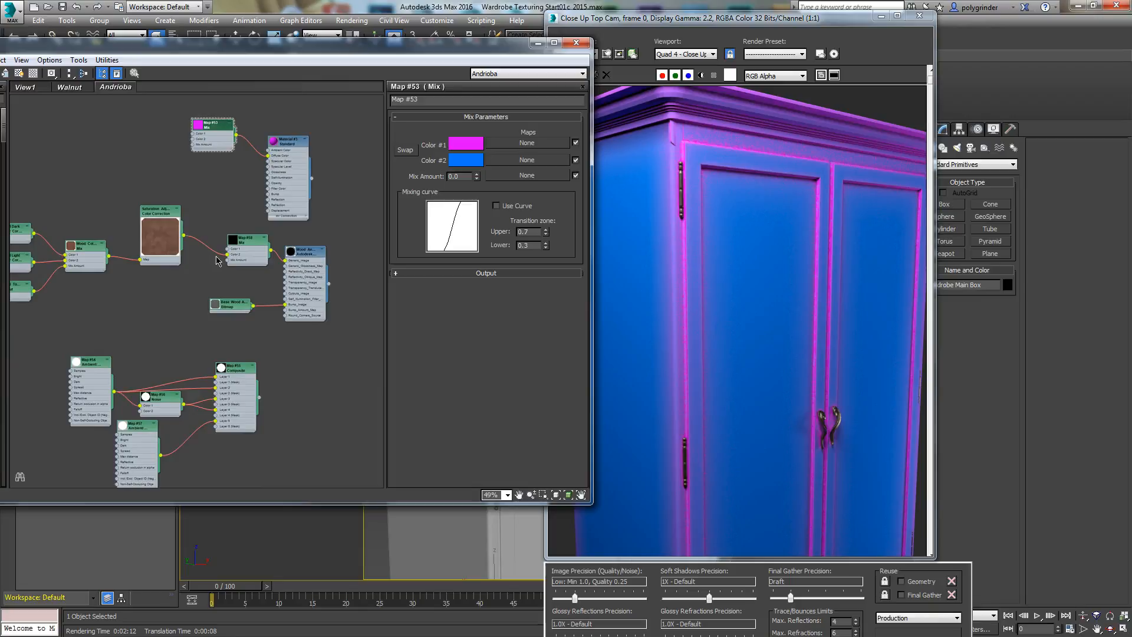
- Set the new Mix map's Color #1 to a dark olive of RGB 27, 27, 14 and wire the Composite map into its Mix Amount
click(246, 242)
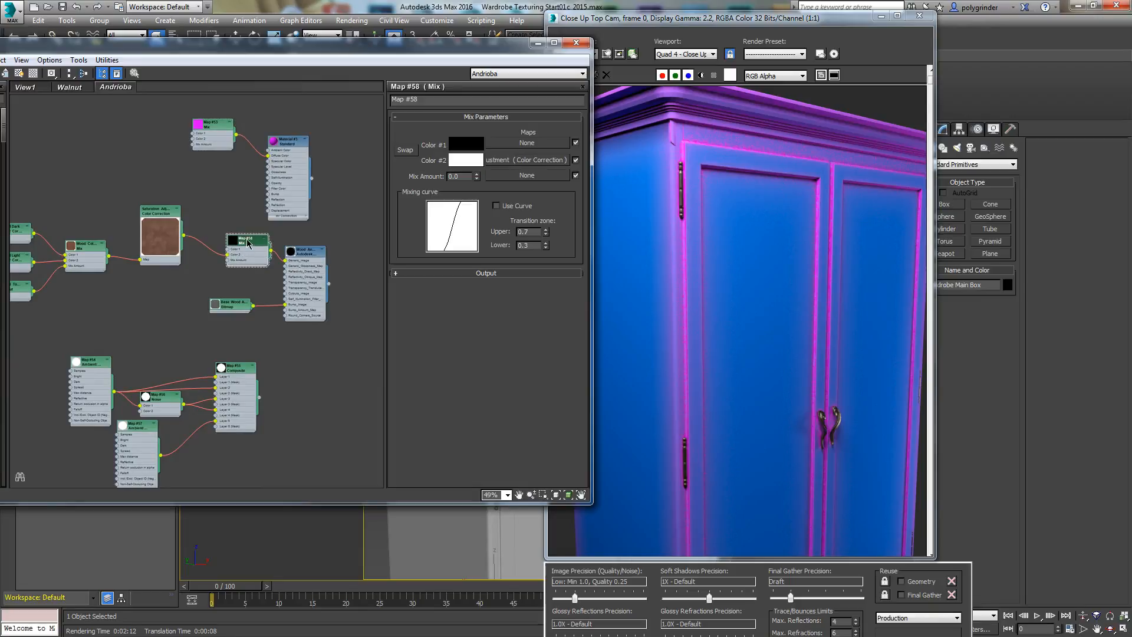
click(465, 144)
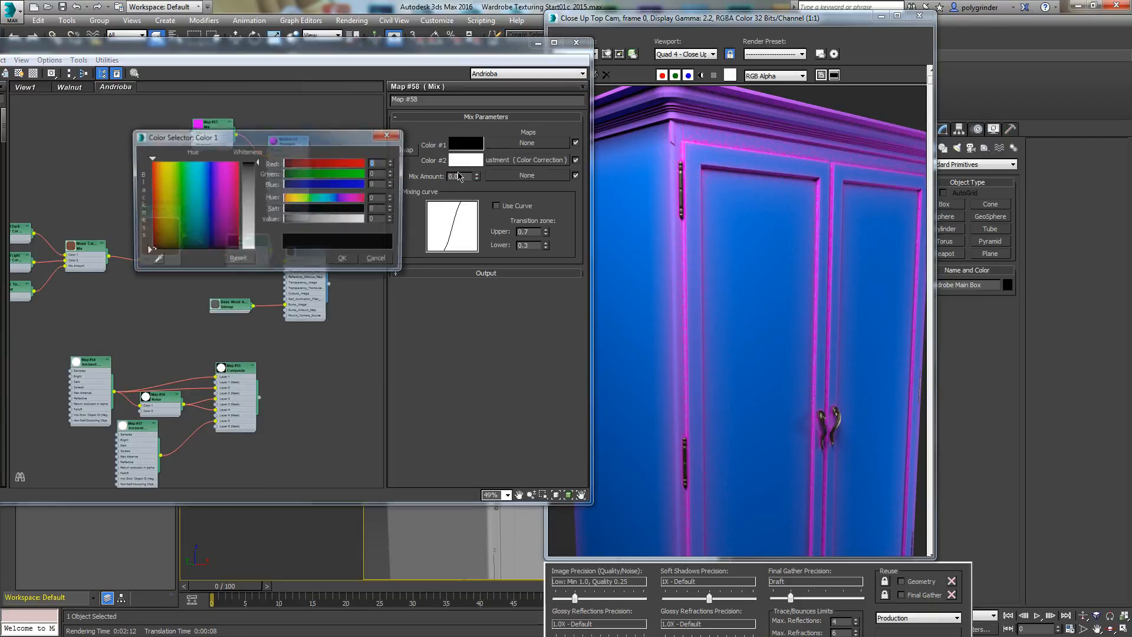
click(251, 172)
click(288, 185)
drag(302, 211, 323, 210)
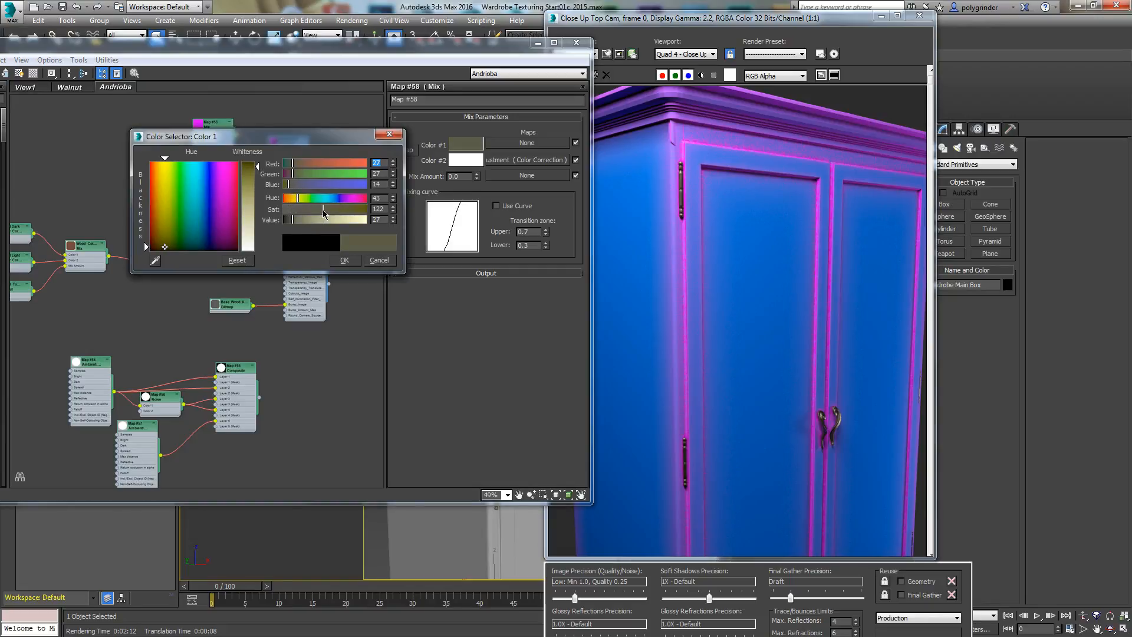
click(344, 261)
drag(242, 367, 227, 261)
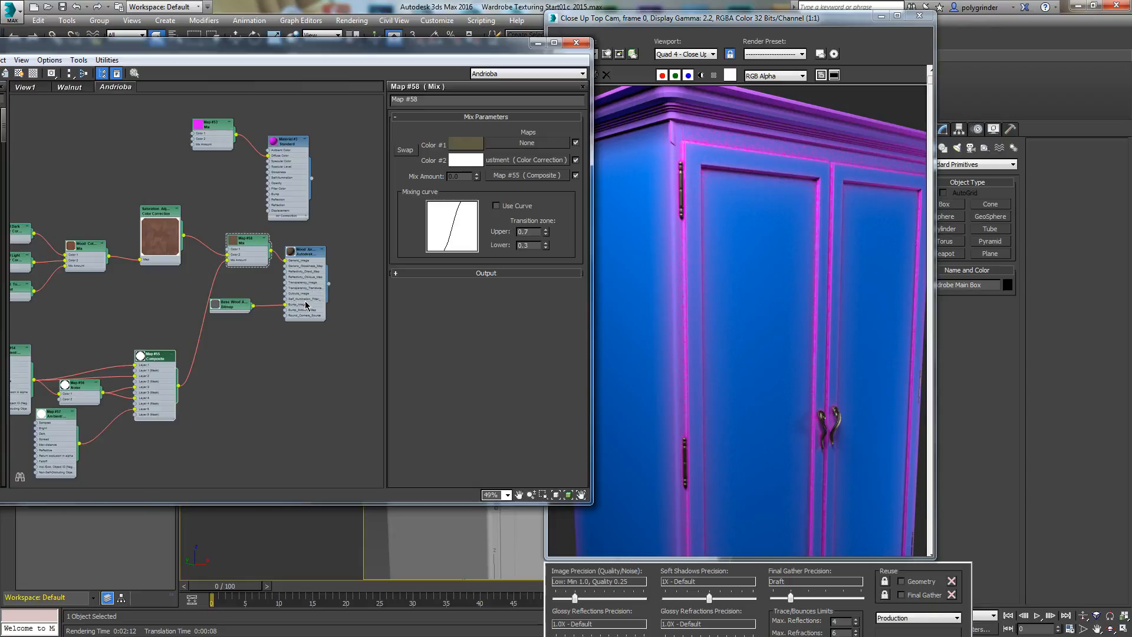
- Enlarge the render region to the full width of the wardrobe's upper part and render it
click(588, 30)
click(608, 75)
click(608, 54)
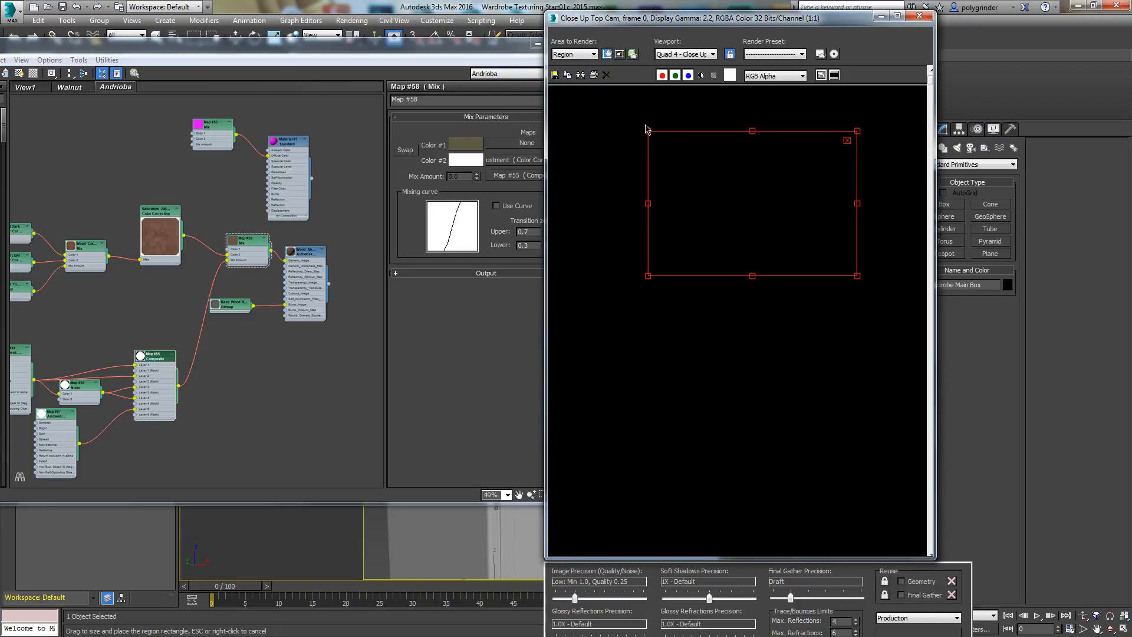
drag(648, 129, 549, 87)
drag(858, 276, 941, 270)
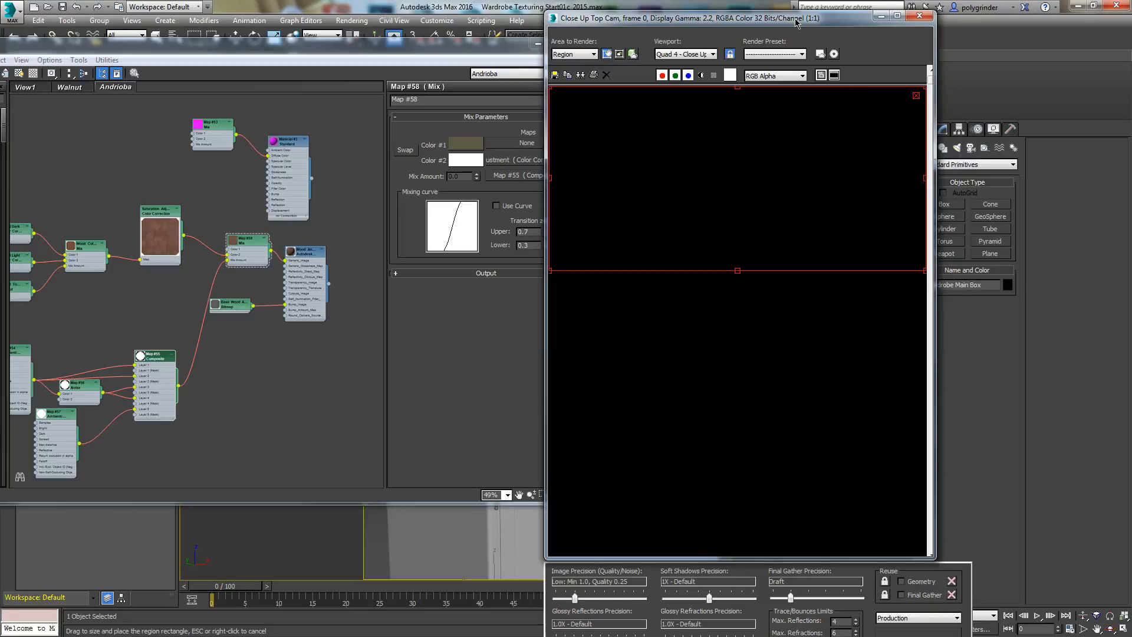
drag(796, 22, 712, 67)
click(792, 39)
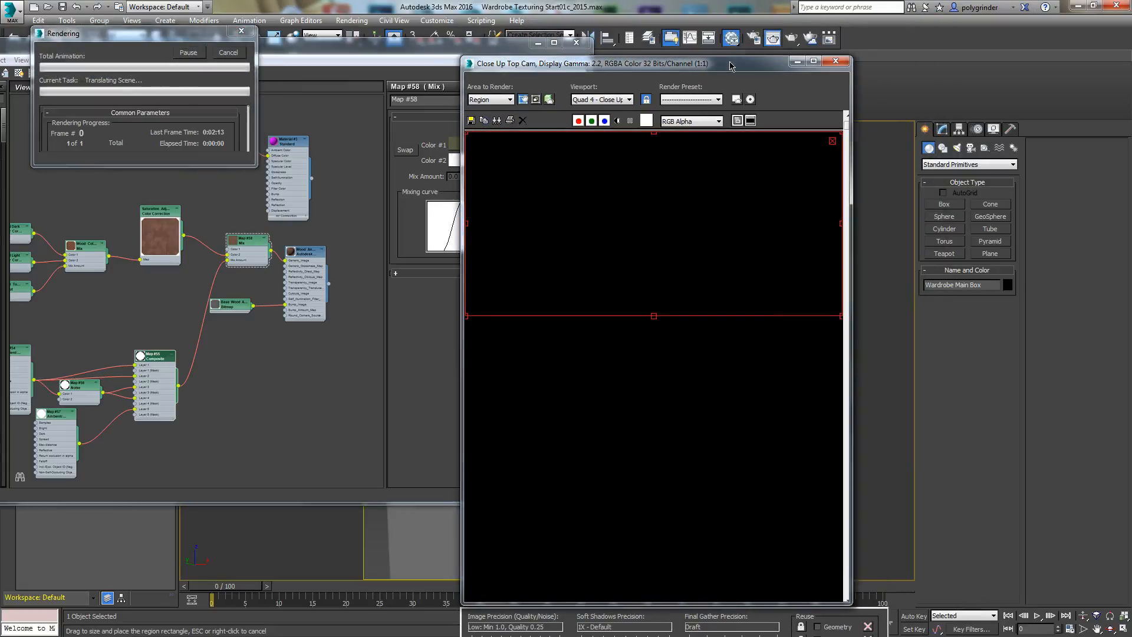
drag(729, 67, 737, 29)
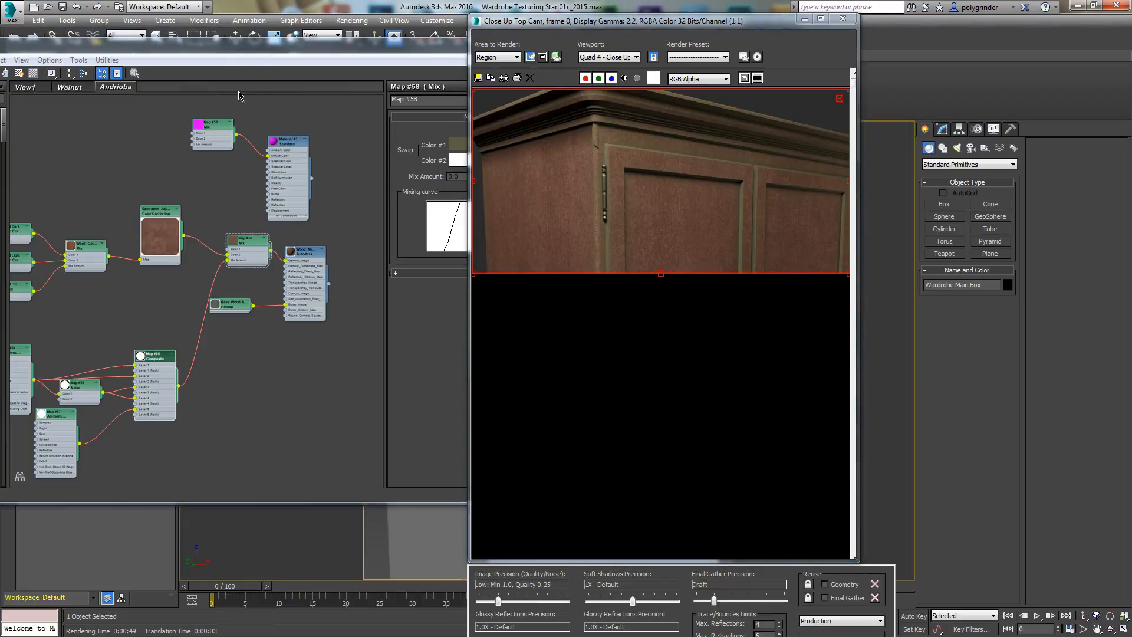
- Adjust the new Mix map's Color #1 to a lighter, less saturated olive with Sat 71 and Value 38
click(250, 253)
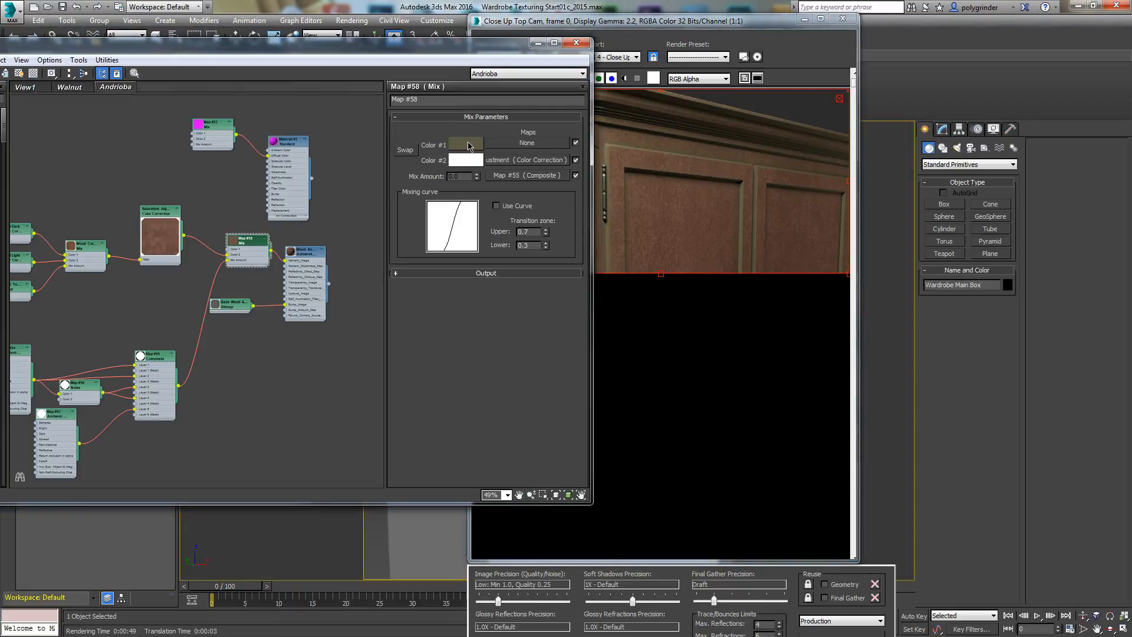
click(468, 145)
drag(324, 214, 296, 222)
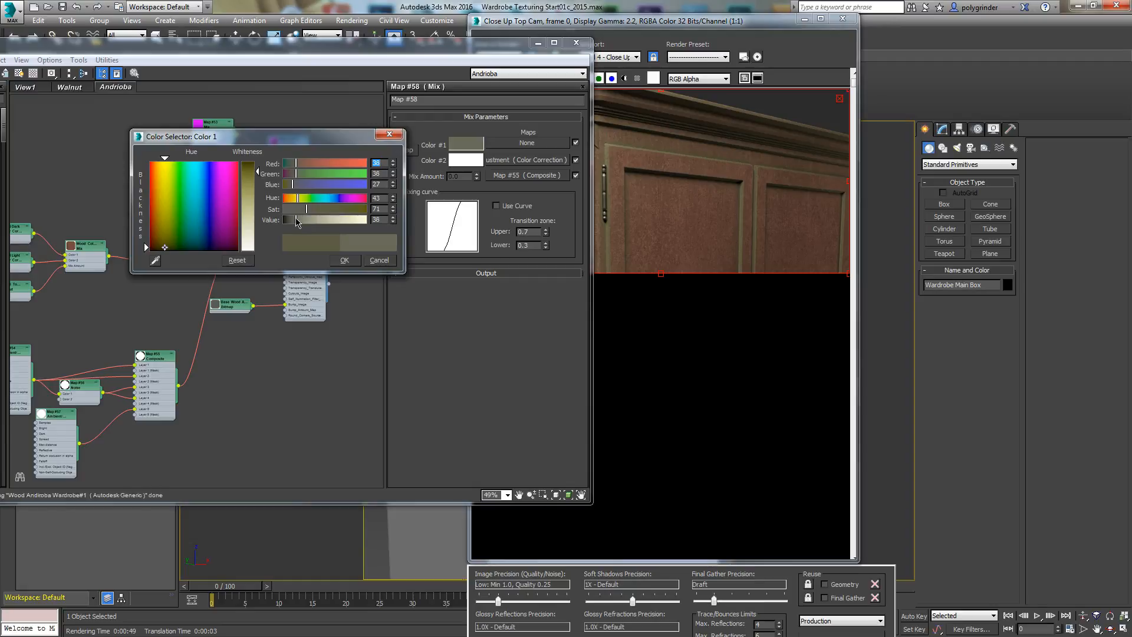
click(345, 260)
- Shrink the render region to the front corner and the top of the hinged door, and render it
click(645, 24)
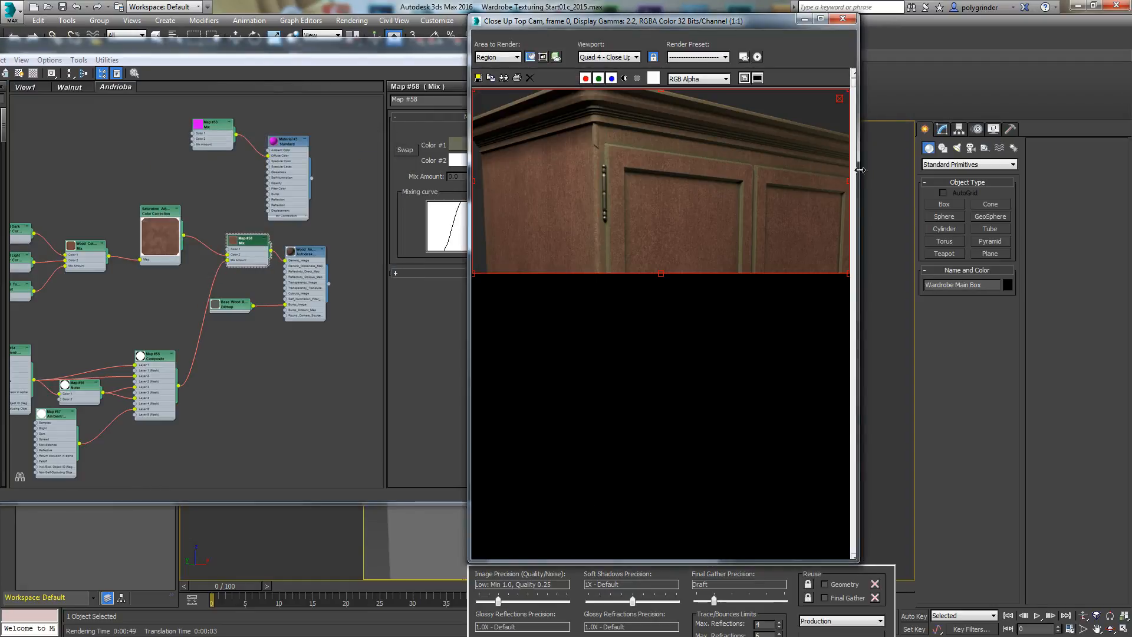
drag(847, 180, 777, 188)
drag(475, 180, 553, 189)
drag(665, 90, 676, 131)
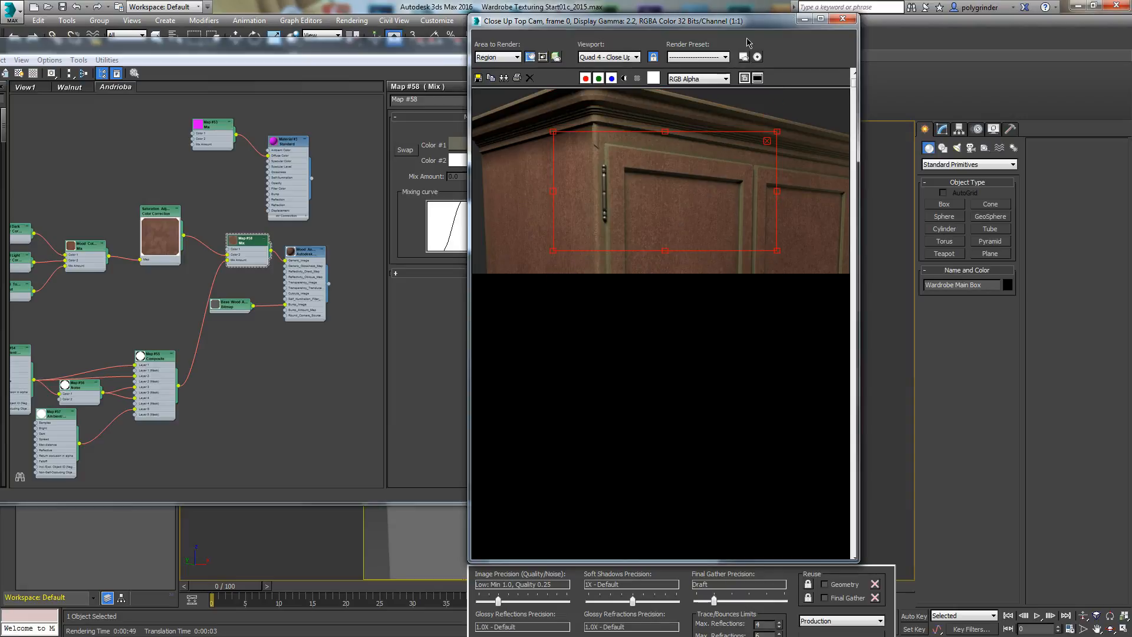
drag(749, 21, 760, 69)
click(791, 40)
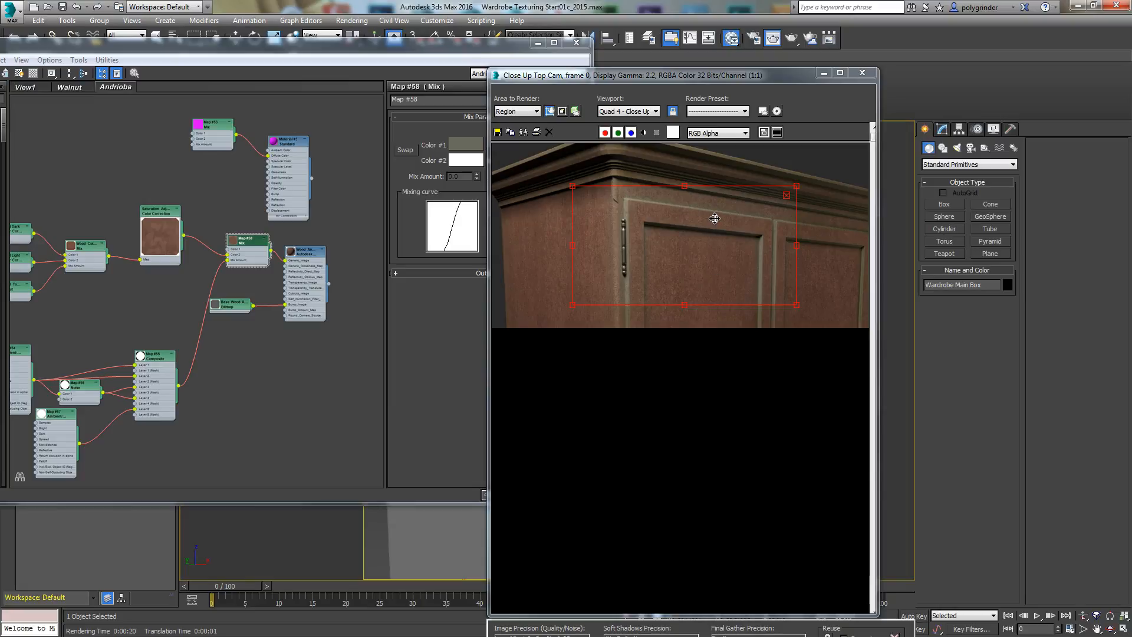
- Move the mask network closer to the wood material nodes and open the Composite map's layer settings
drag(210, 47, 315, 20)
drag(258, 328, 292, 293)
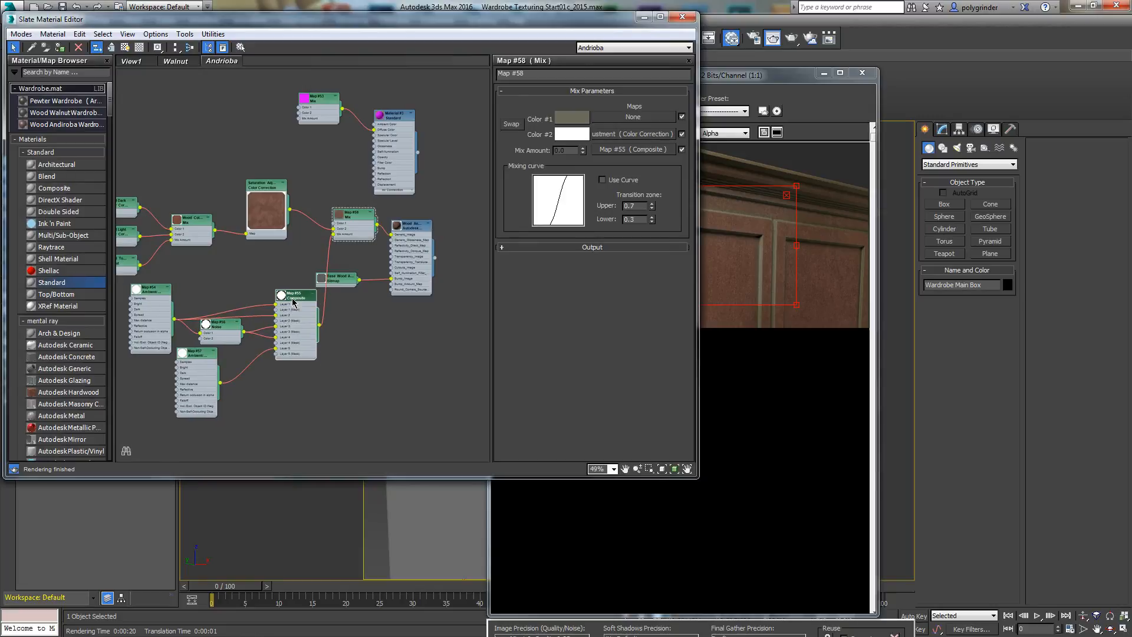
double_click(293, 303)
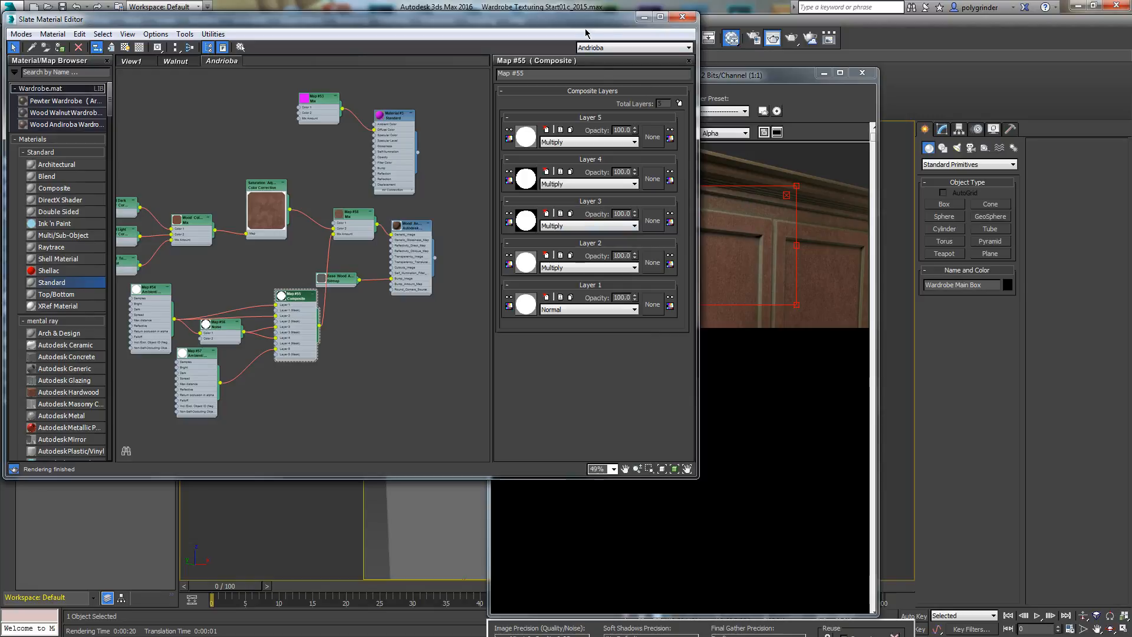
drag(592, 26, 470, 32)
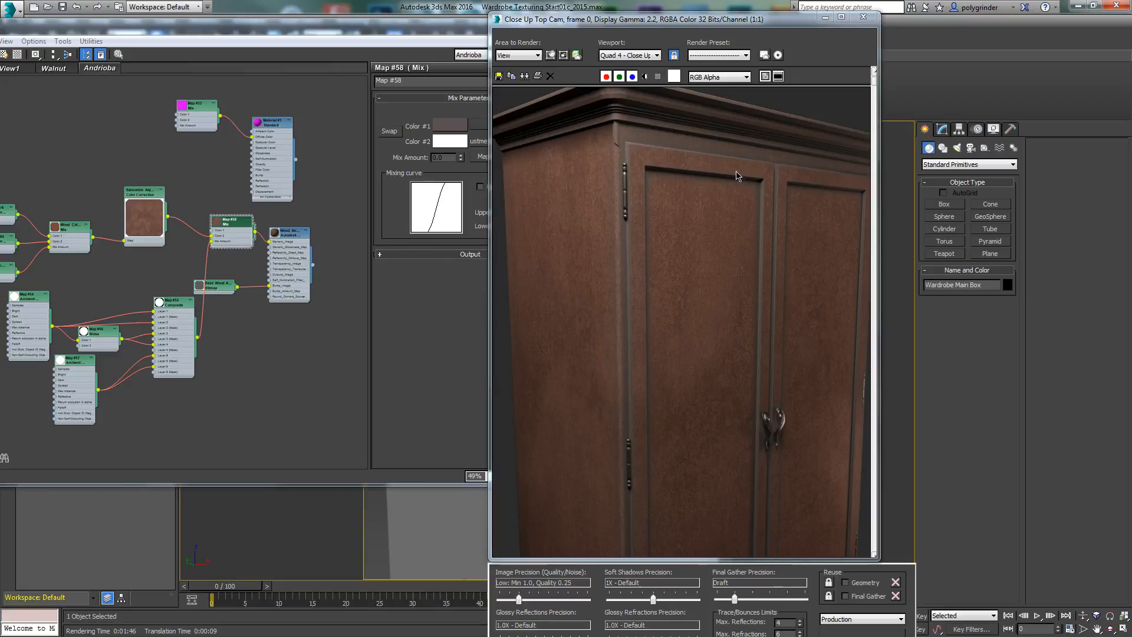
- Copy the full rendered image and paste it as a new layer above Layer 20 in Photoshop
click(512, 77)
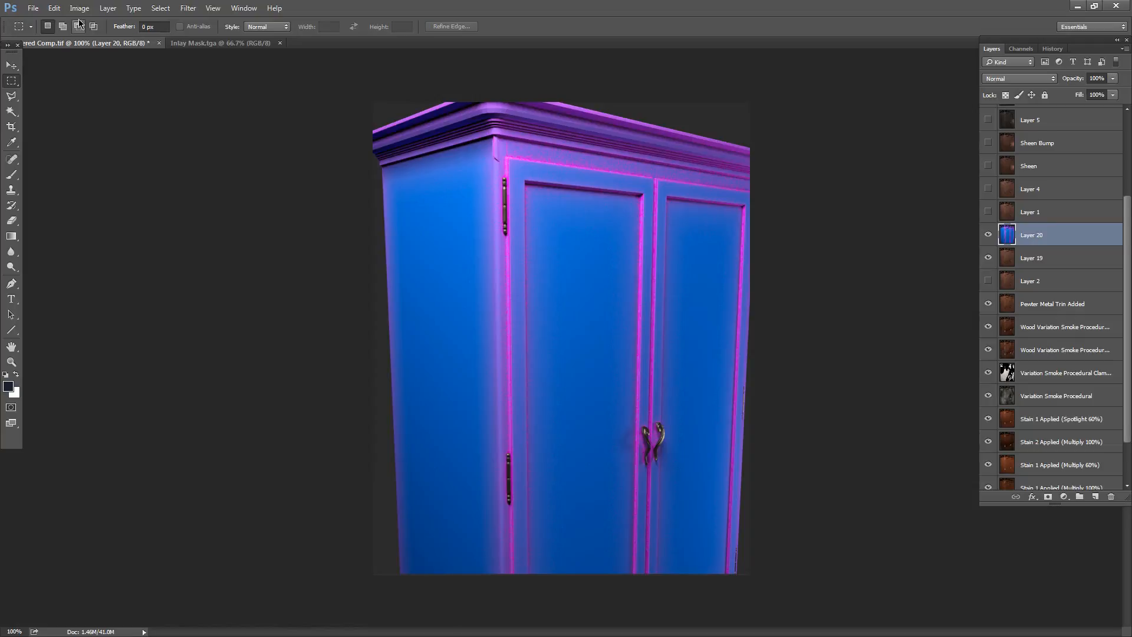
click(54, 8)
click(66, 109)
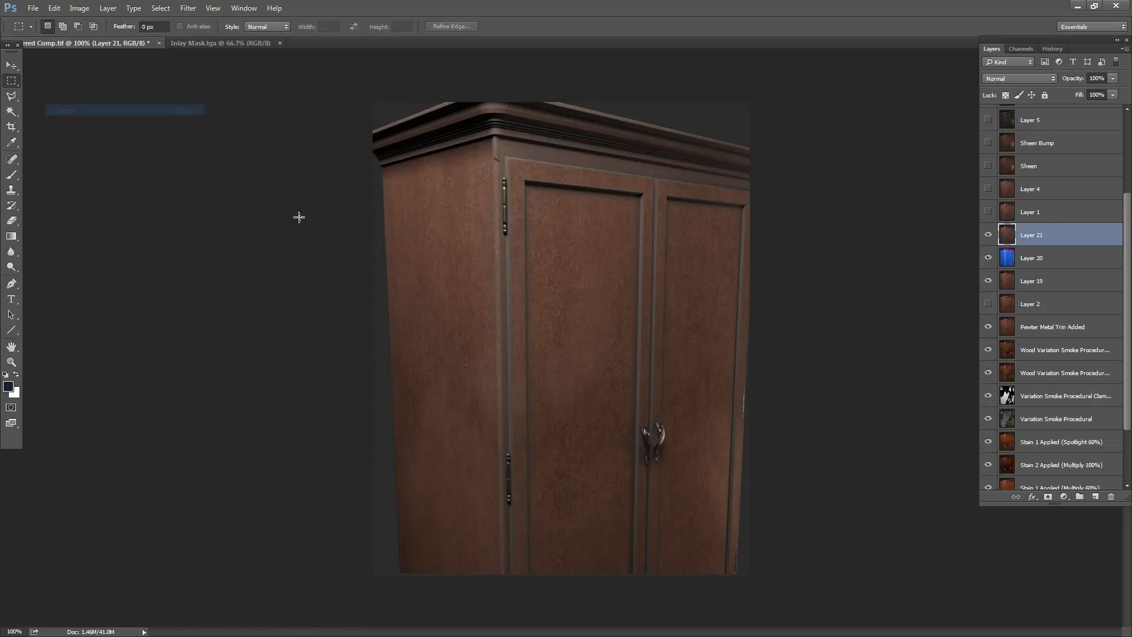
- Hide Layer 20 and toggle the visibility of Layer 21 to compare the worn wood render with Layer 19
click(988, 235)
click(988, 235)
click(989, 234)
click(989, 235)
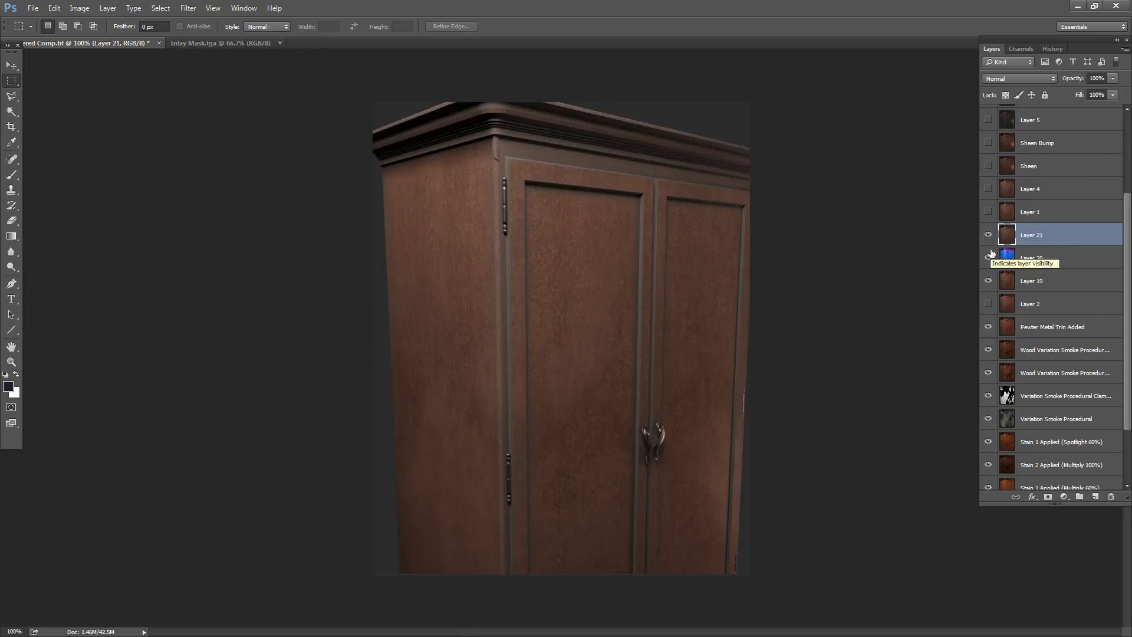
click(986, 235)
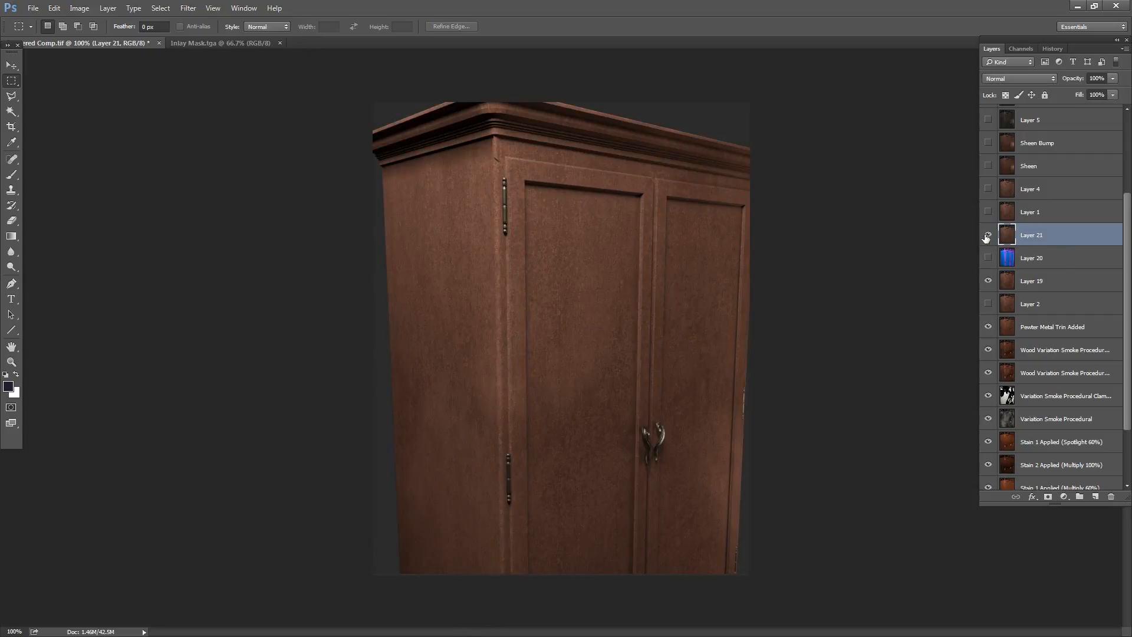
- Toggle the visibility of Layer 21 repeatedly to inspect the edge wear against the earlier render, and return to 3ds Max
click(988, 235)
click(988, 236)
click(988, 235)
click(988, 235)
click(987, 236)
click(988, 235)
click(988, 236)
click(987, 235)
click(988, 236)
click(987, 236)
click(1078, 6)
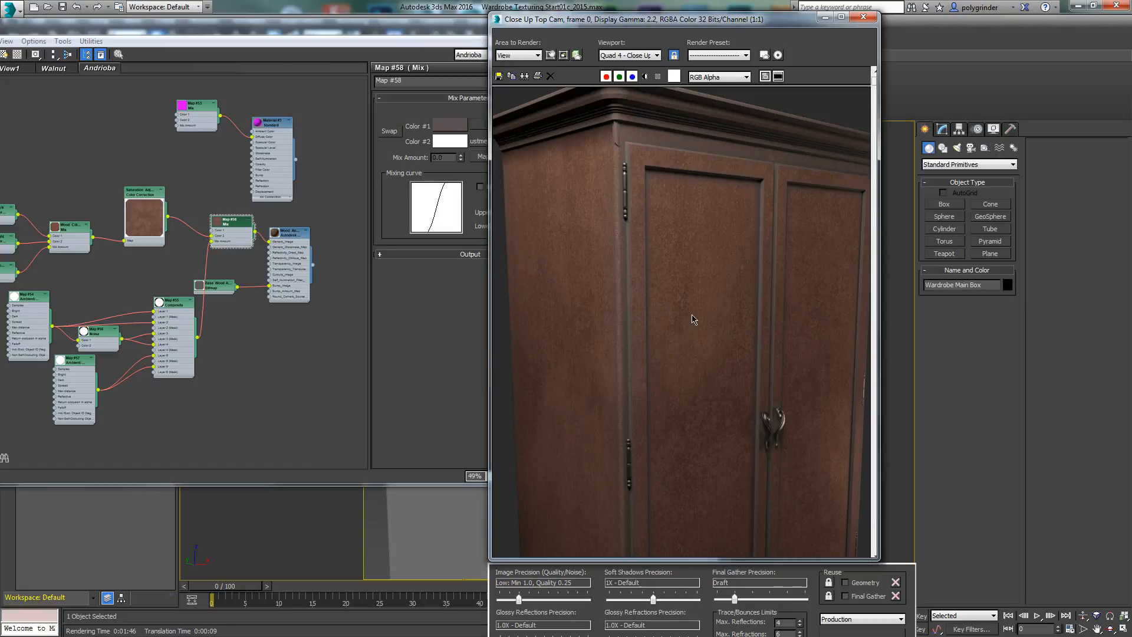
- Enable Reflectivity on the Wood Andiroba Wardrobe#1 material and enlarge the node's preview sphere
double_click(293, 239)
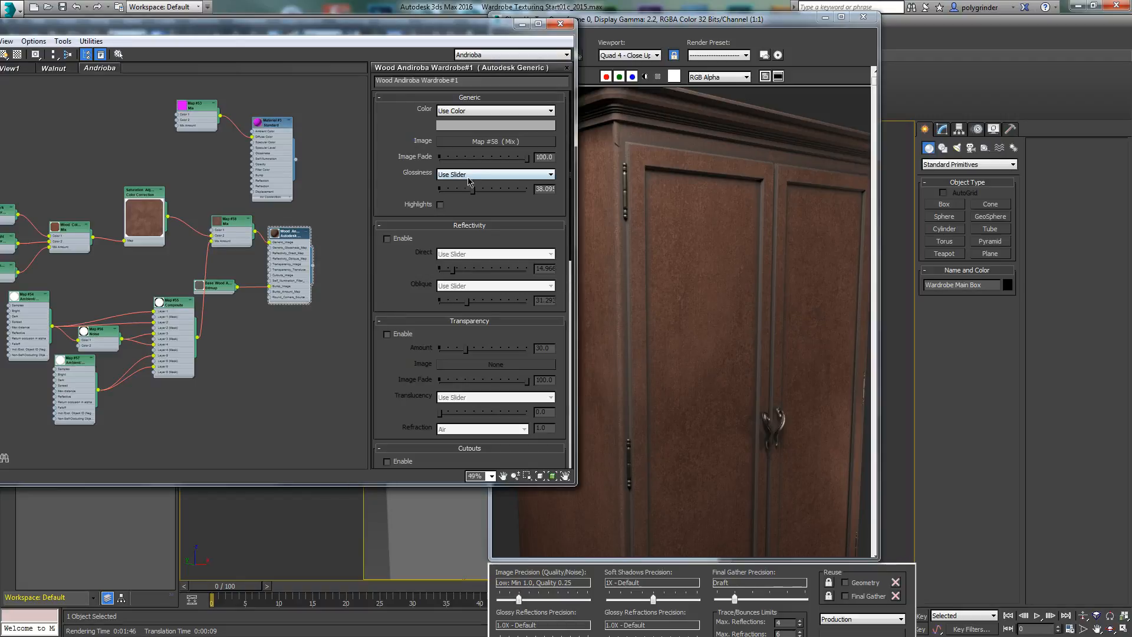
drag(391, 161, 389, 200)
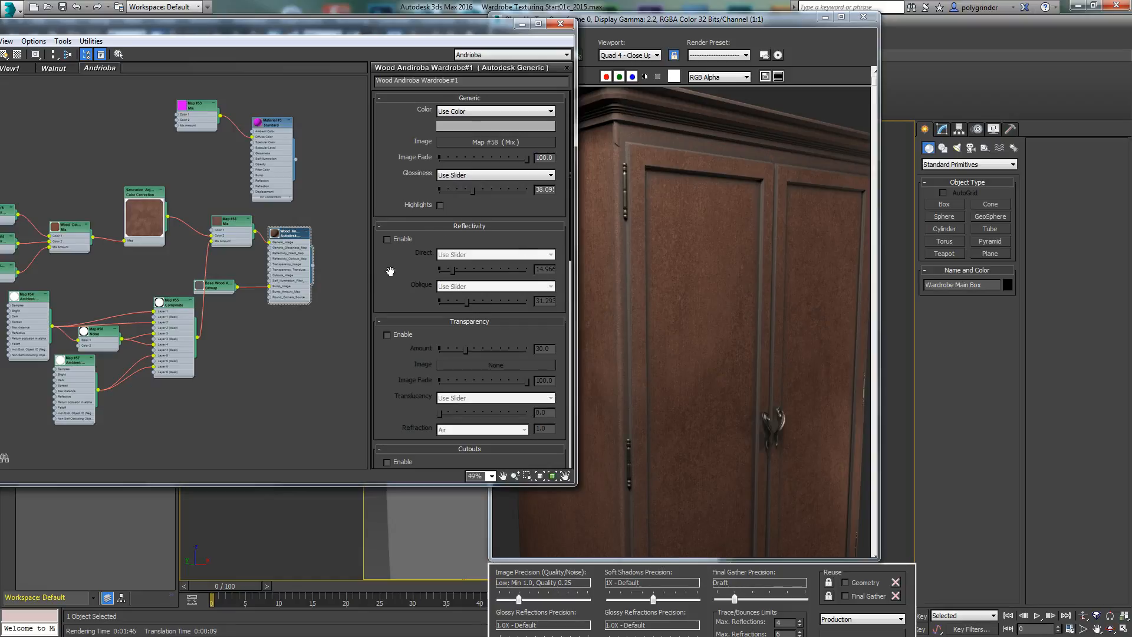
click(387, 239)
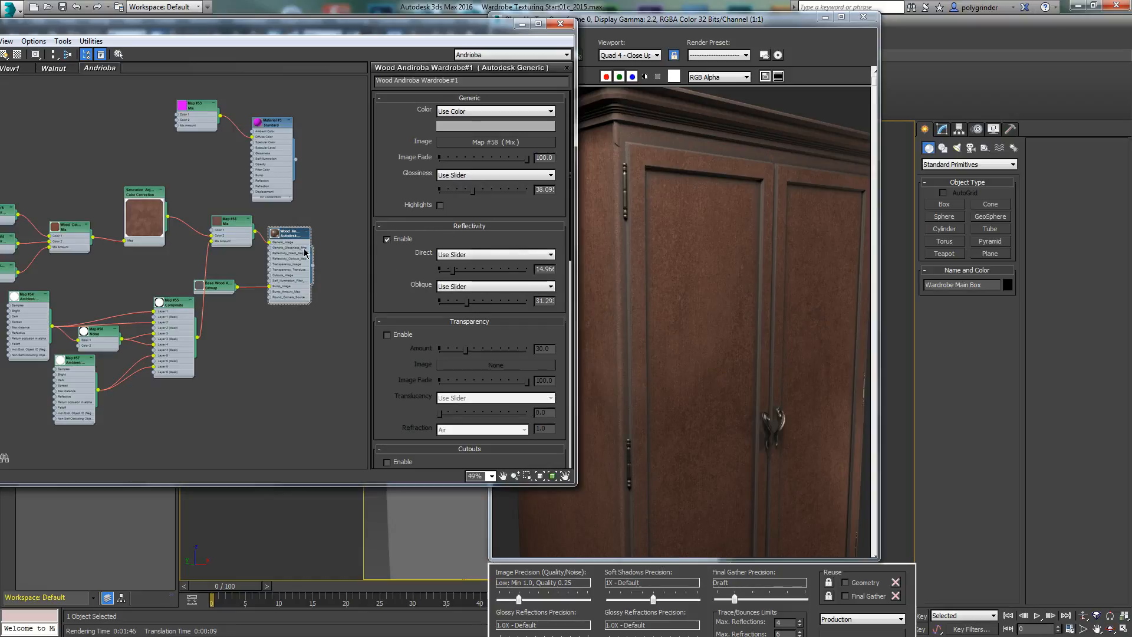
click(276, 237)
key(Escape)
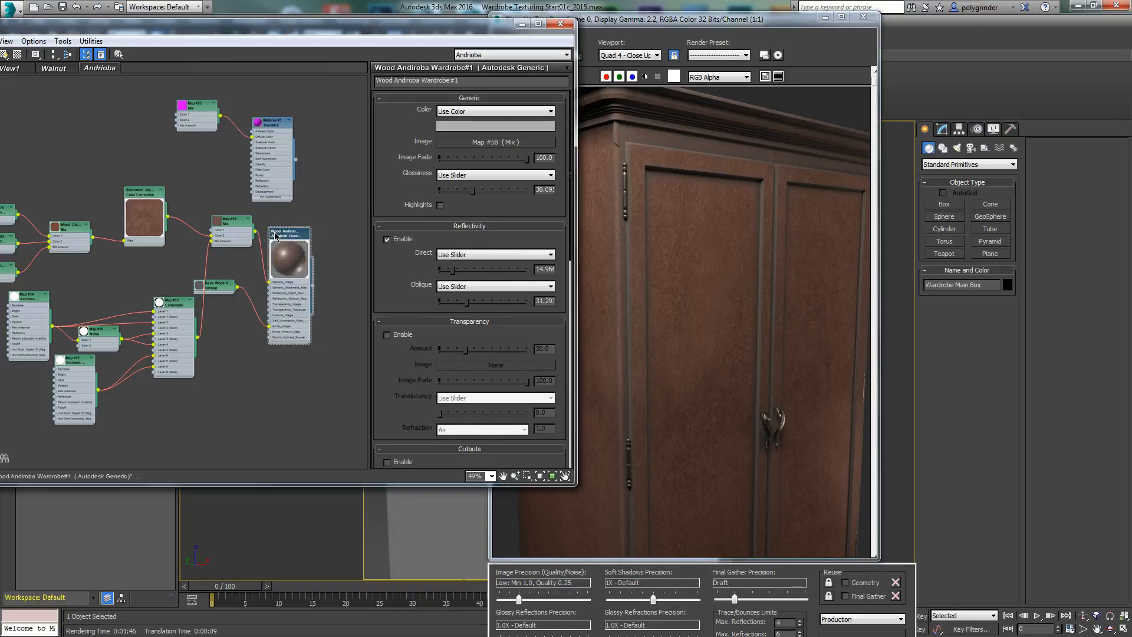
scroll(288, 300, up, 6)
middle_drag(318, 314, 316, 319)
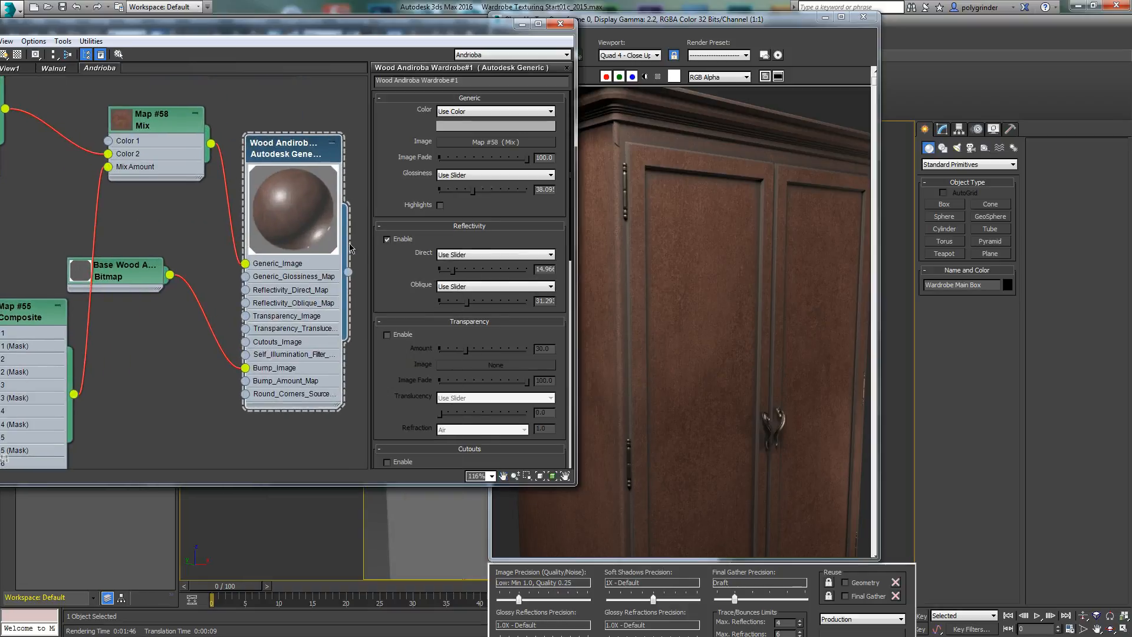
click(388, 239)
click(387, 239)
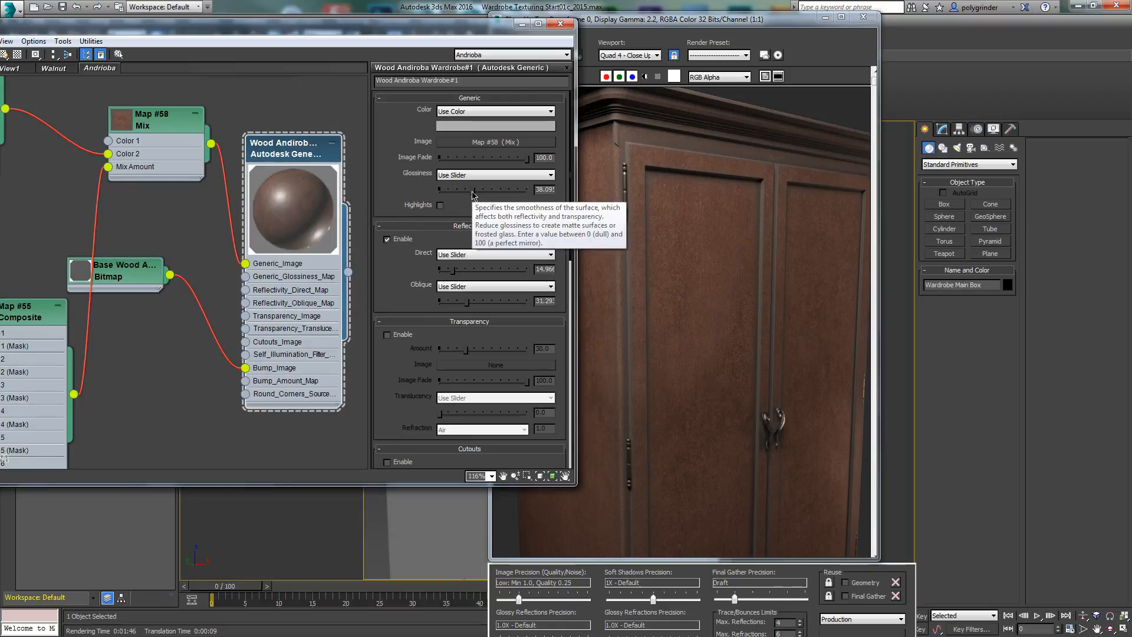
- Try a Glossiness of about 36 and a direct Reflectivity of 17 on the Andiroba wood material
drag(473, 194, 494, 192)
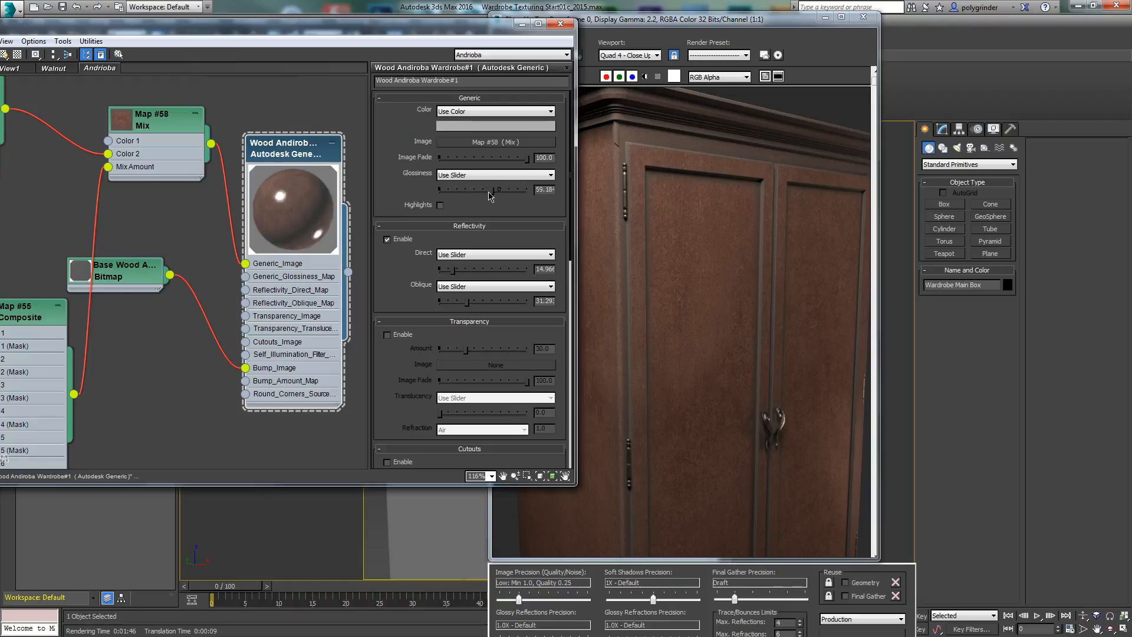
mouse_move(482, 192)
mouse_down()
mouse_move(447, 196)
mouse_move(507, 201)
mouse_move(465, 196)
mouse_up()
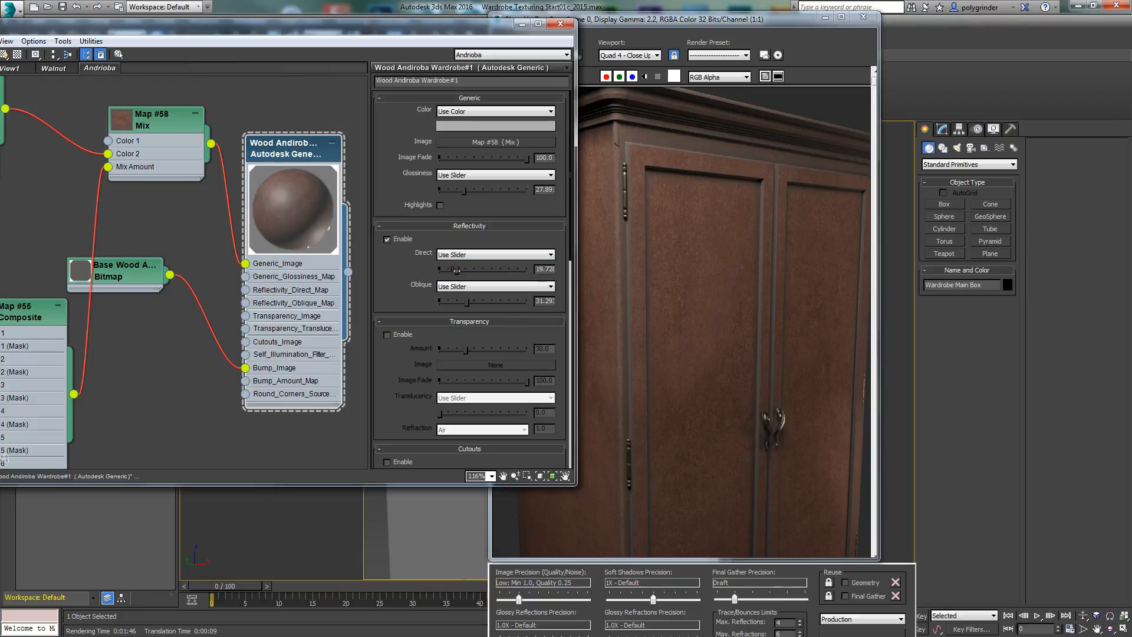
mouse_move(454, 273)
mouse_down()
mouse_move(463, 276)
mouse_move(454, 271)
mouse_up()
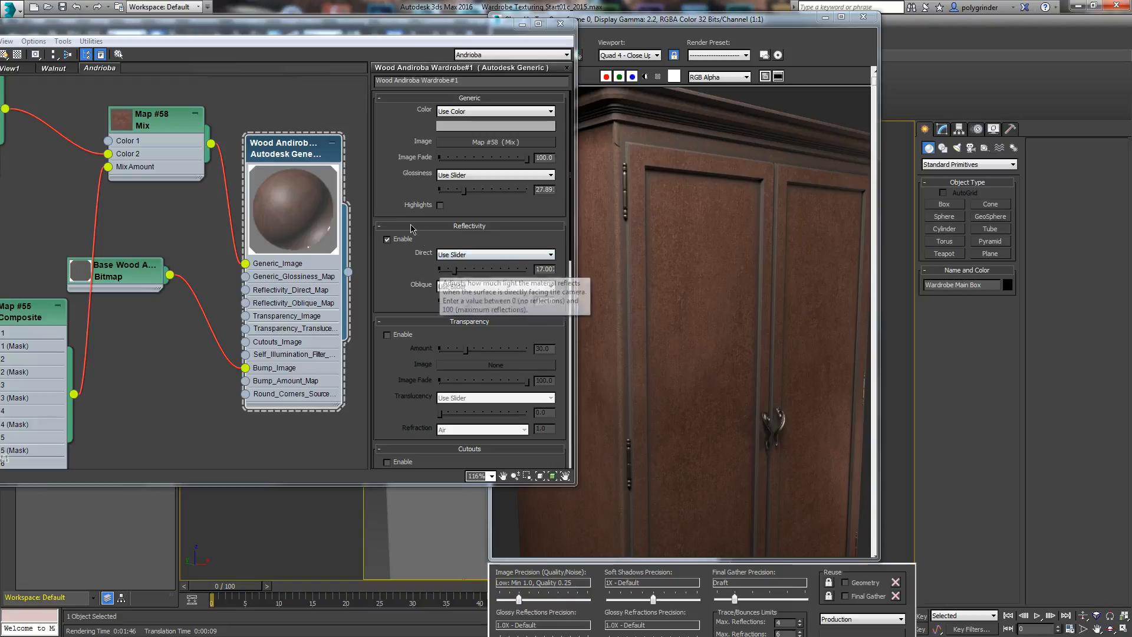
drag(465, 191, 466, 191)
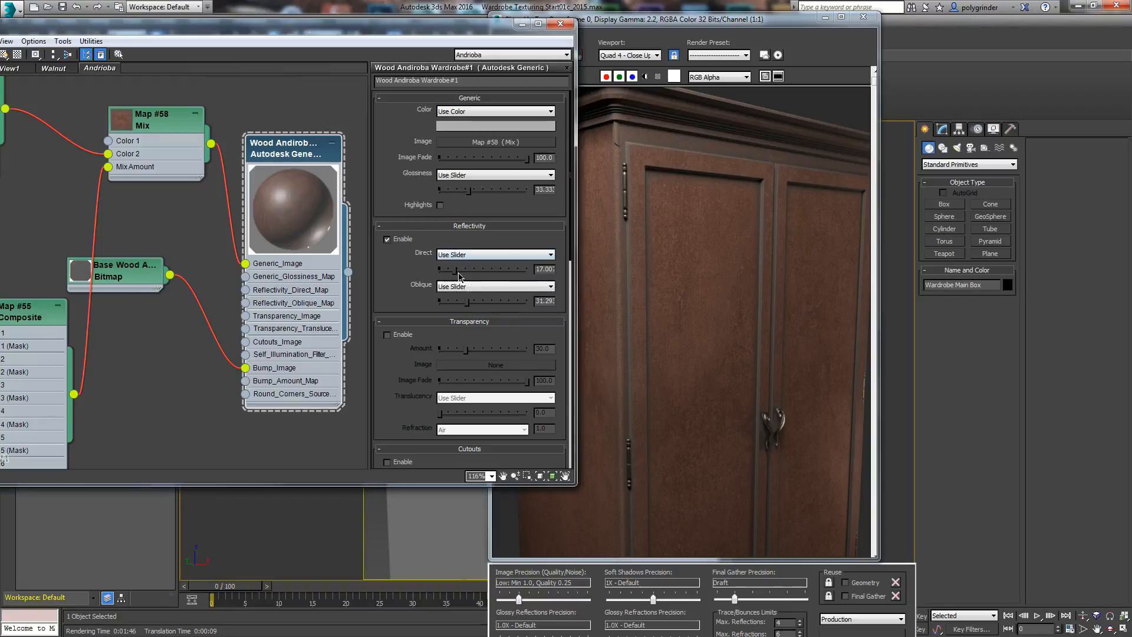
drag(467, 199, 472, 198)
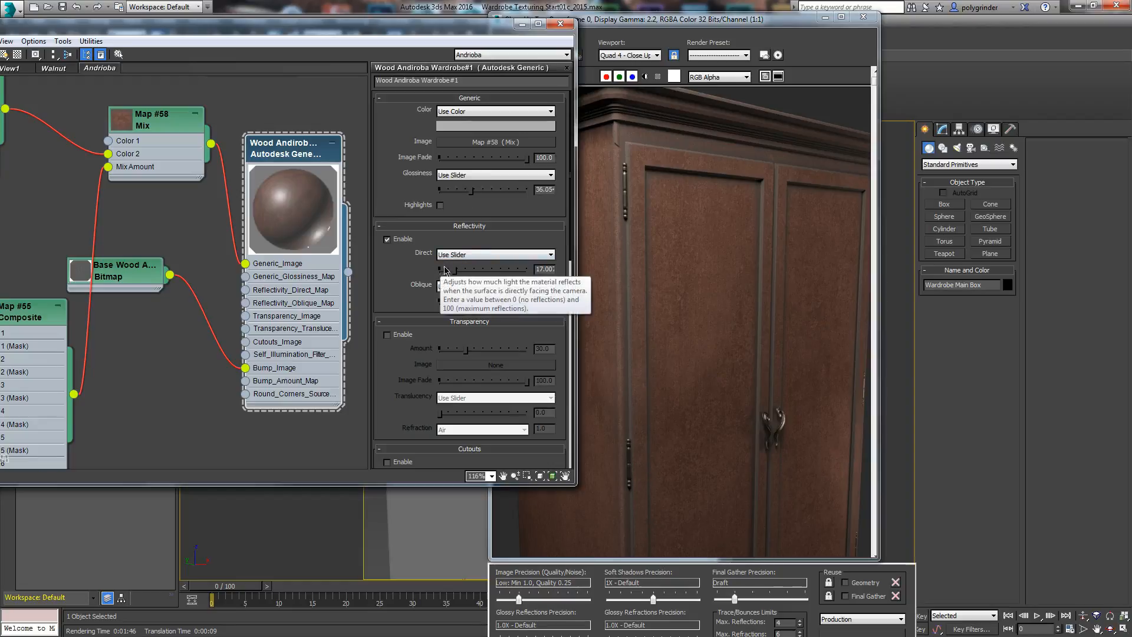
- Set a render region across the upper part of both doors, start a test render, and stop it
drag(463, 36, 303, 41)
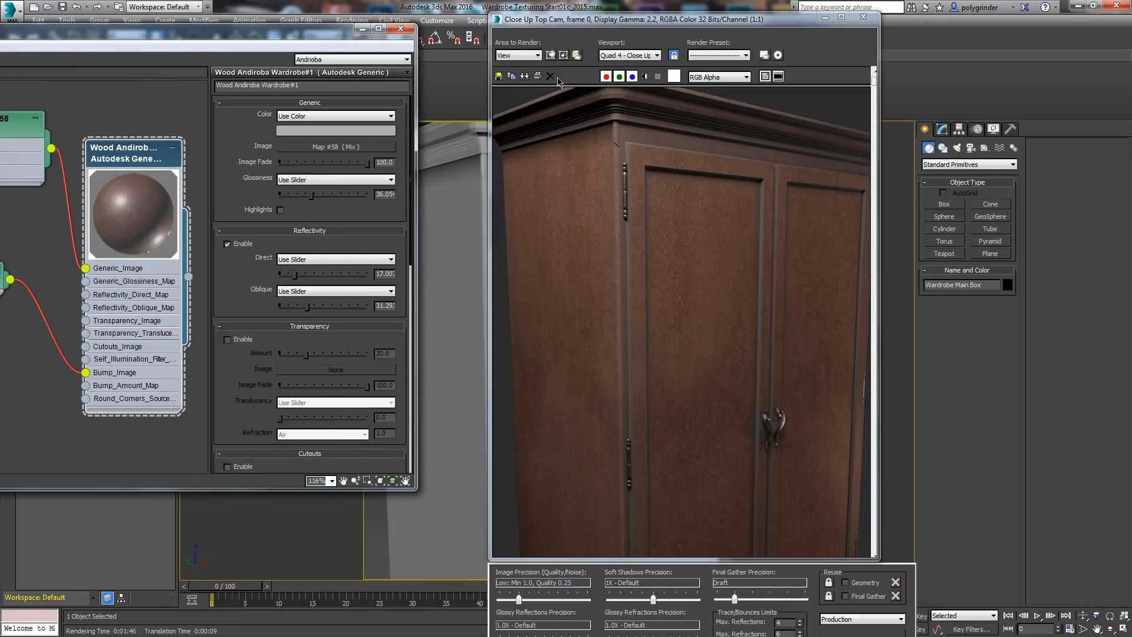
click(552, 56)
drag(680, 206, 586, 250)
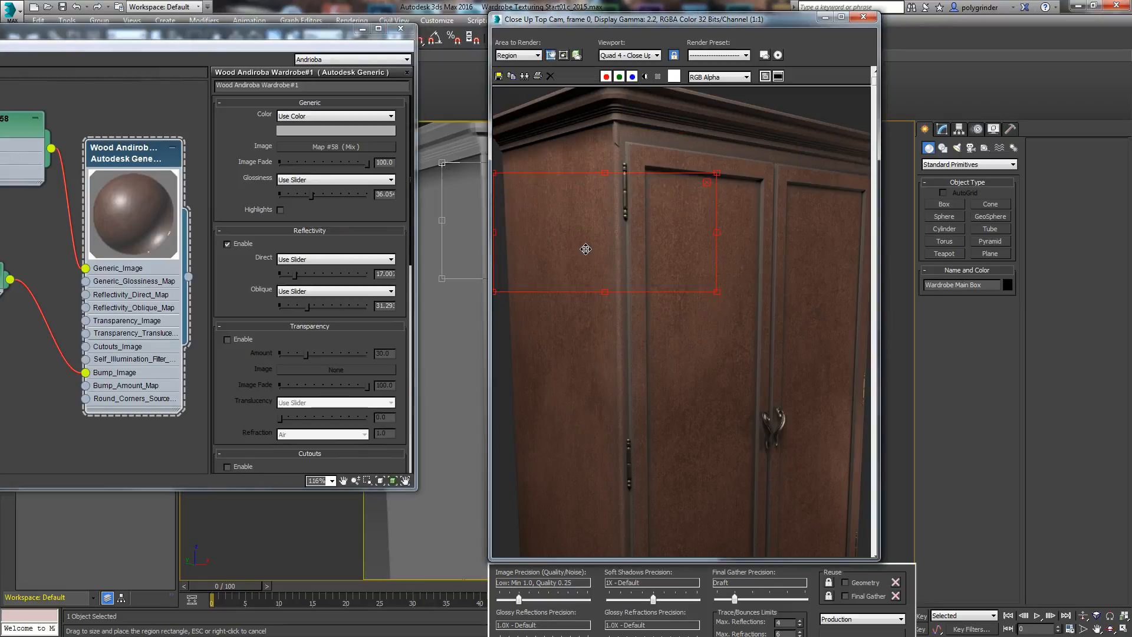
drag(875, 321, 872, 313)
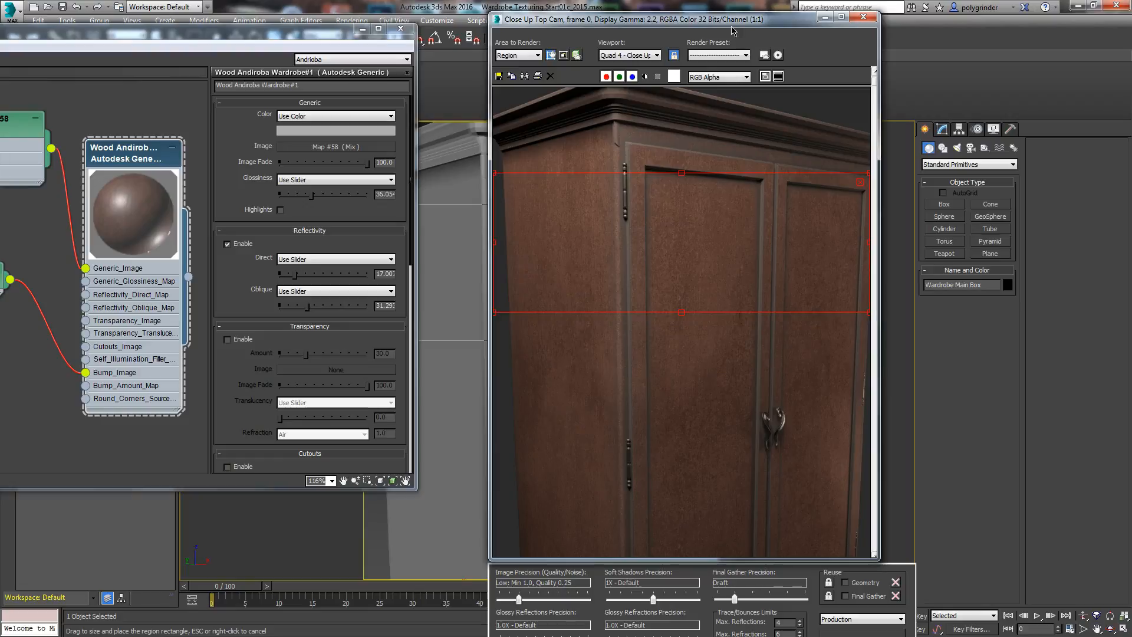
drag(732, 28, 734, 64)
click(791, 38)
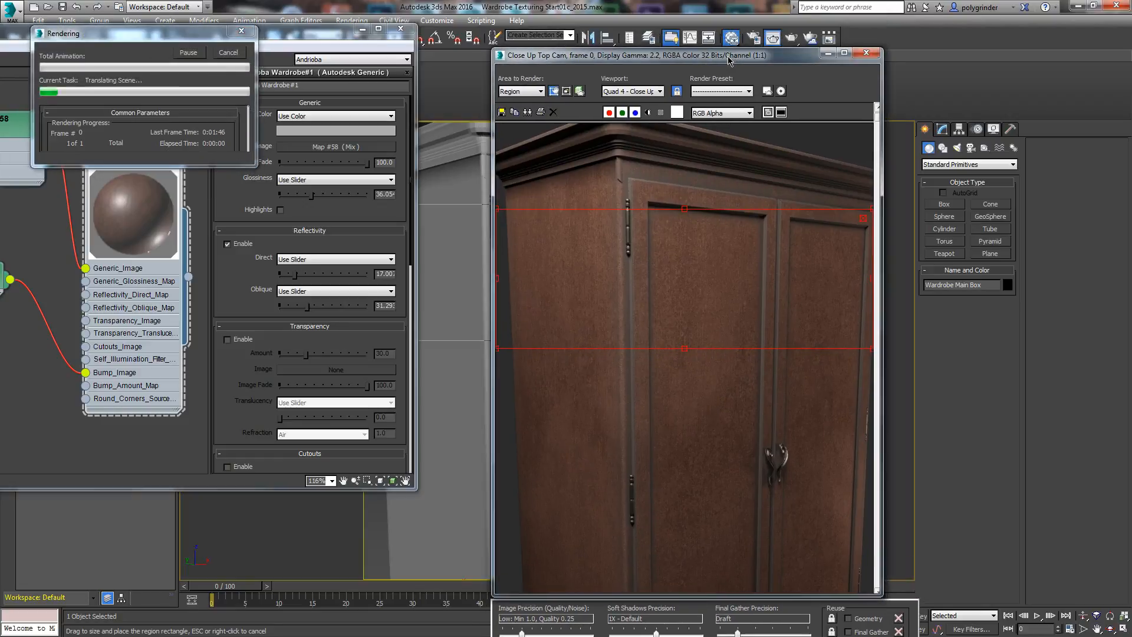
drag(729, 59, 729, 30)
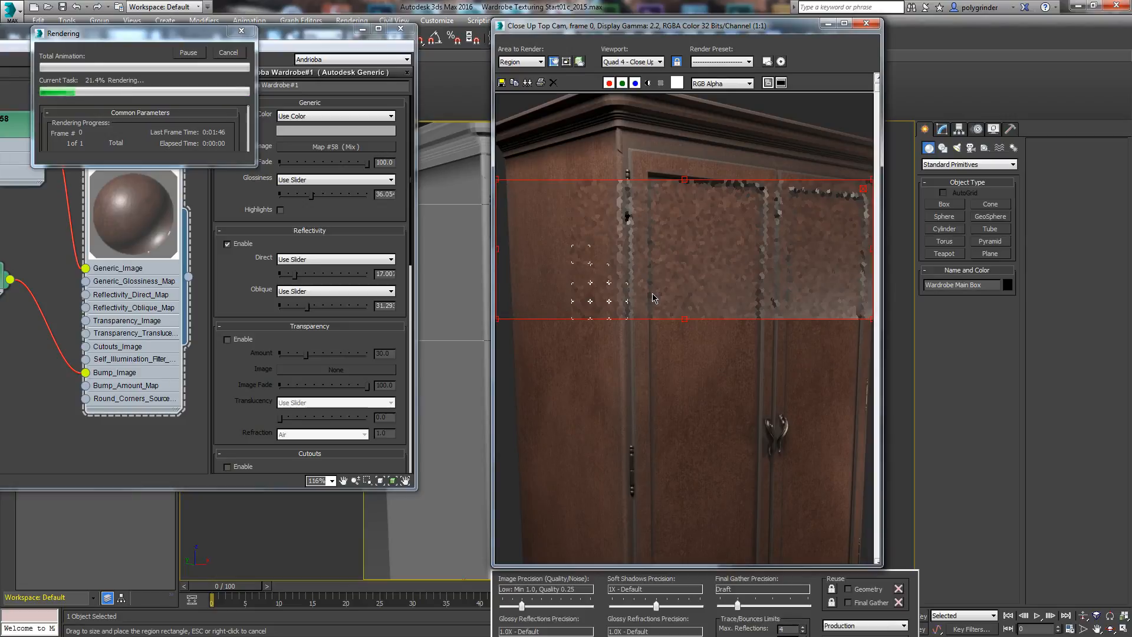
click(228, 52)
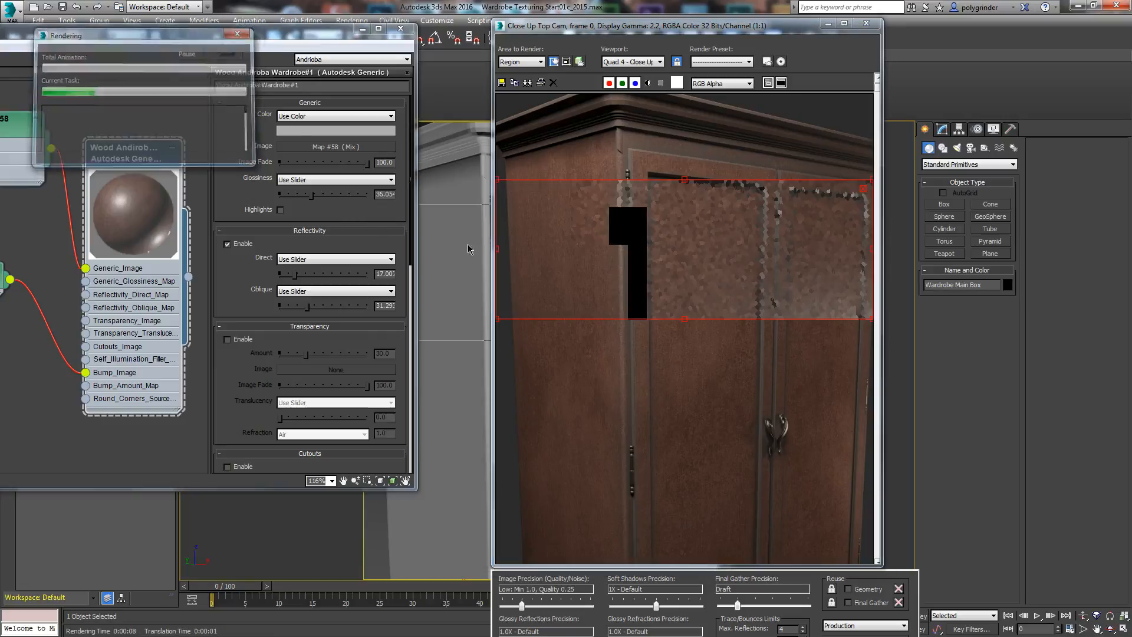
- Move and extend the render region over the door handles, raise Glossiness to about 47, and run a partial test render
drag(698, 265, 745, 373)
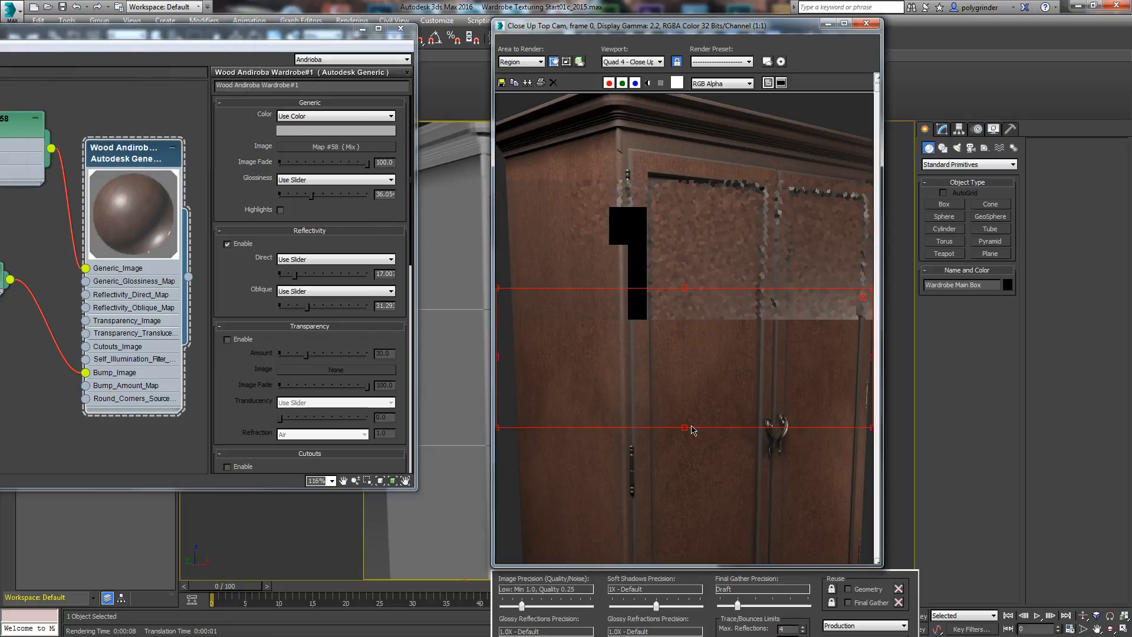
drag(685, 430, 685, 483)
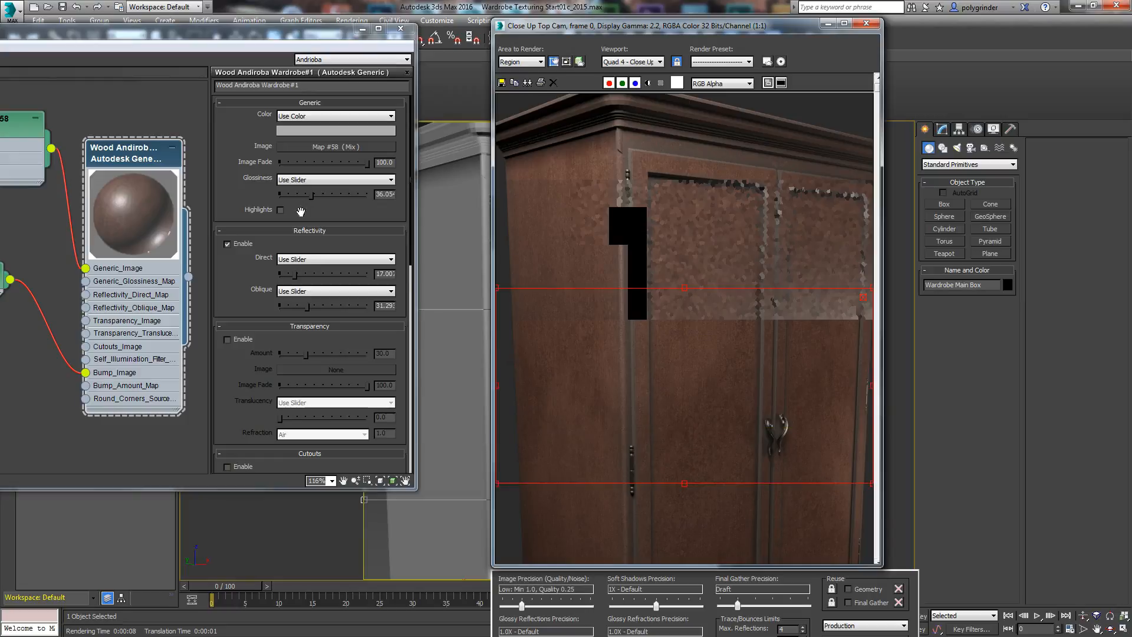
drag(313, 194, 321, 197)
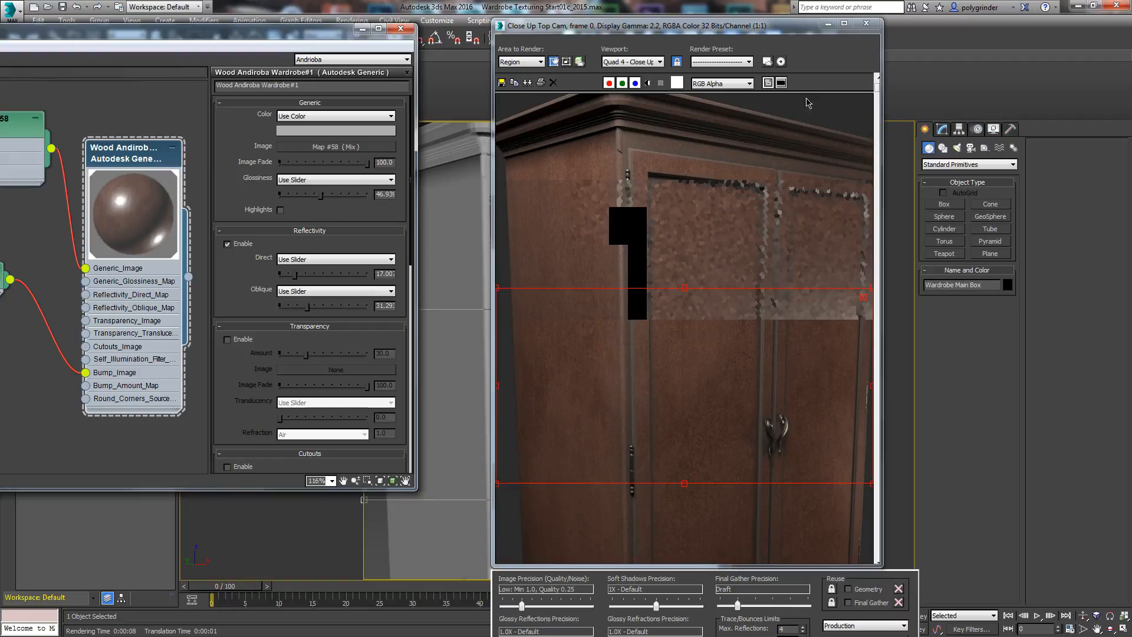
drag(790, 26, 655, 19)
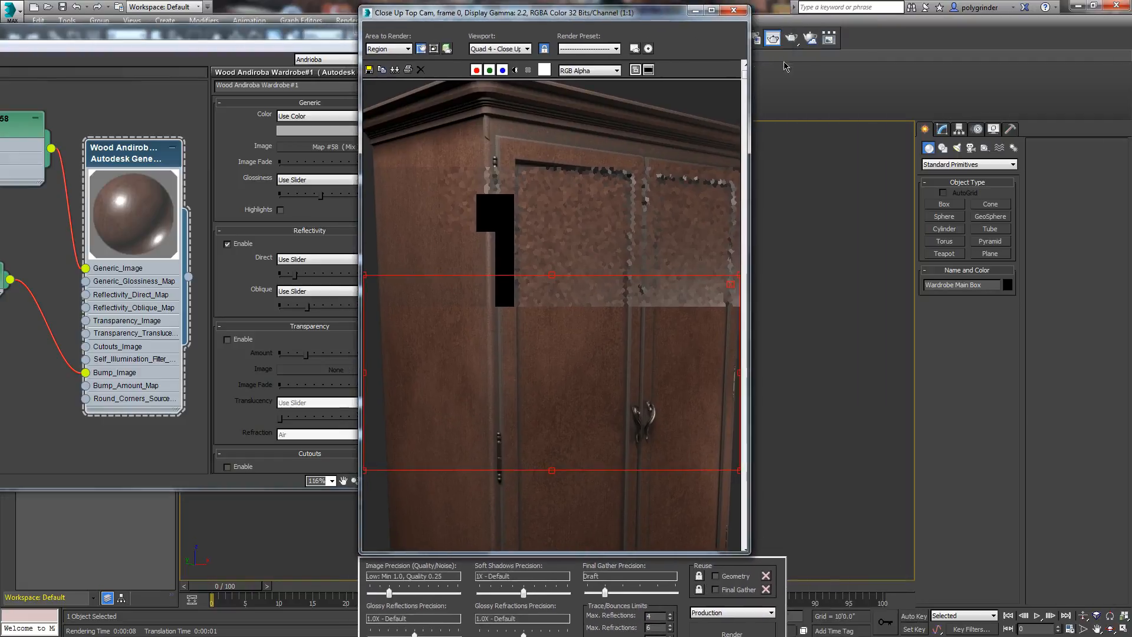
key(shift+q)
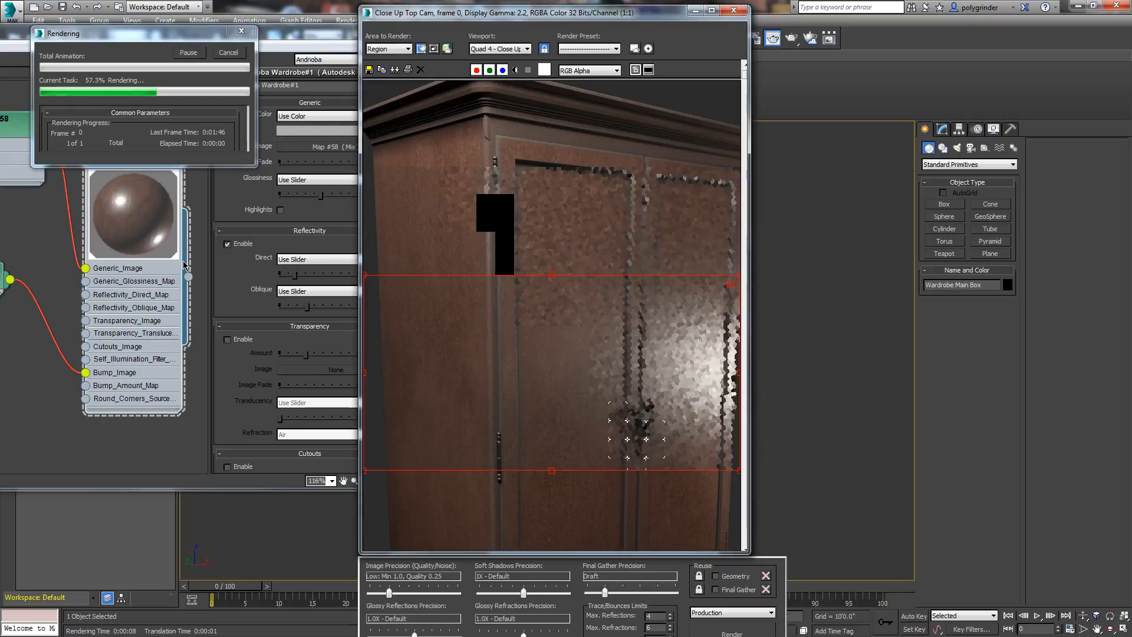
click(229, 54)
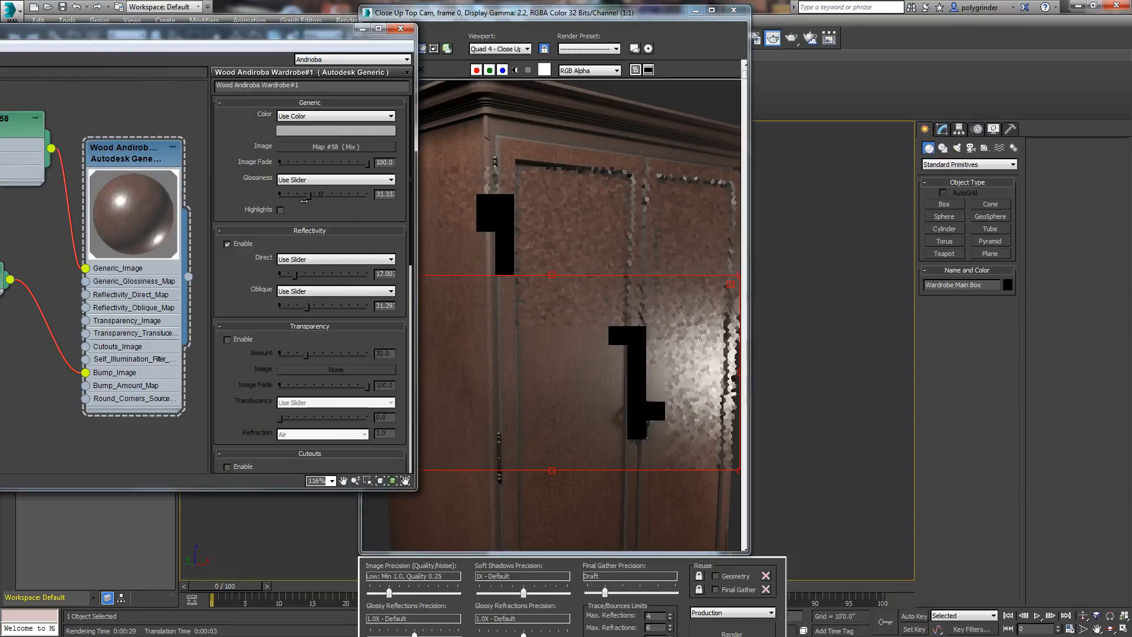
- Lower Glossiness to about 27.2 and direct Reflectivity to about 10.2, and test-render the door region again
drag(295, 273, 288, 278)
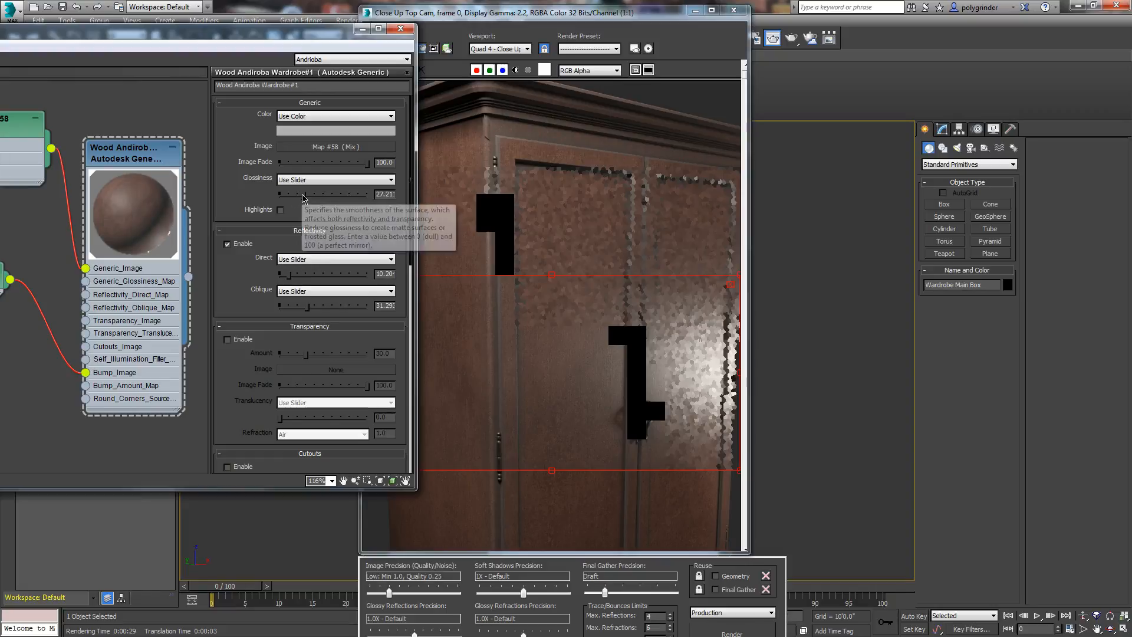
click(716, 631)
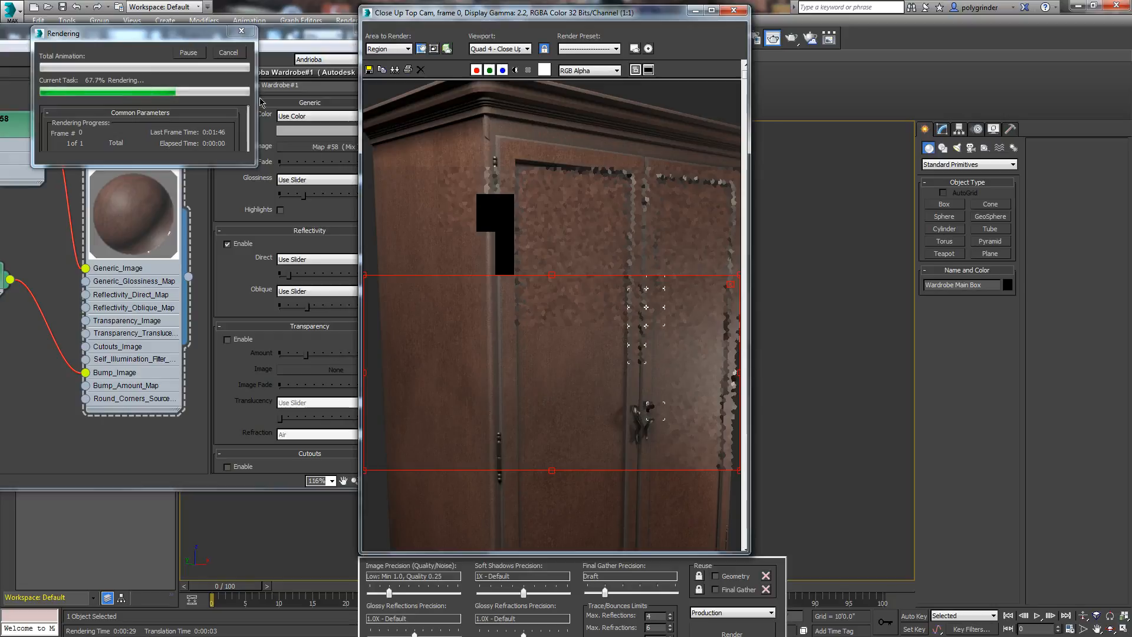
click(228, 55)
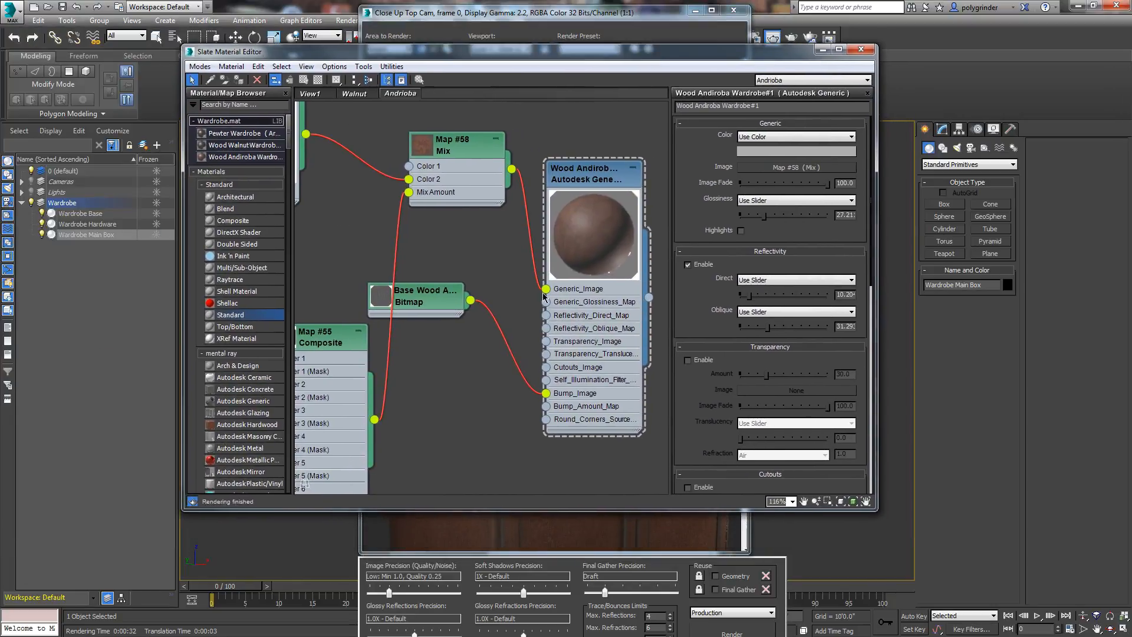
- Move the Base Wood Andiroba Bump bitmap node away from the Mix map, enlarge its preview, and view its full image
middle_drag(516, 353, 581, 267)
scroll(554, 295, down, 5)
drag(452, 268, 416, 217)
drag(510, 245, 482, 303)
double_click(487, 383)
double_click(483, 303)
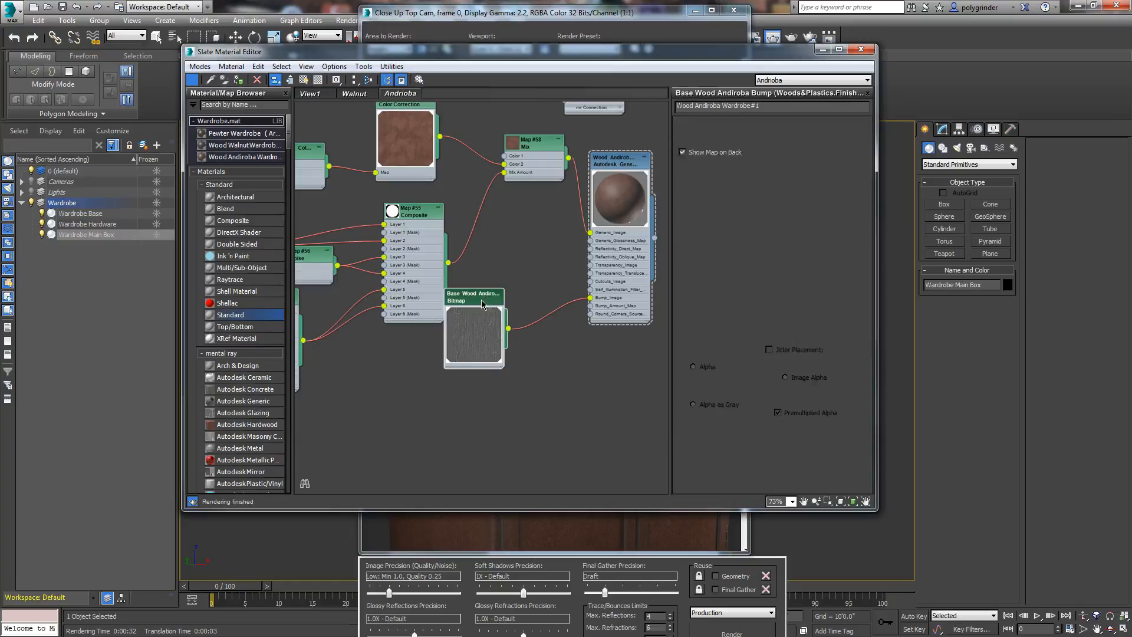
click(826, 298)
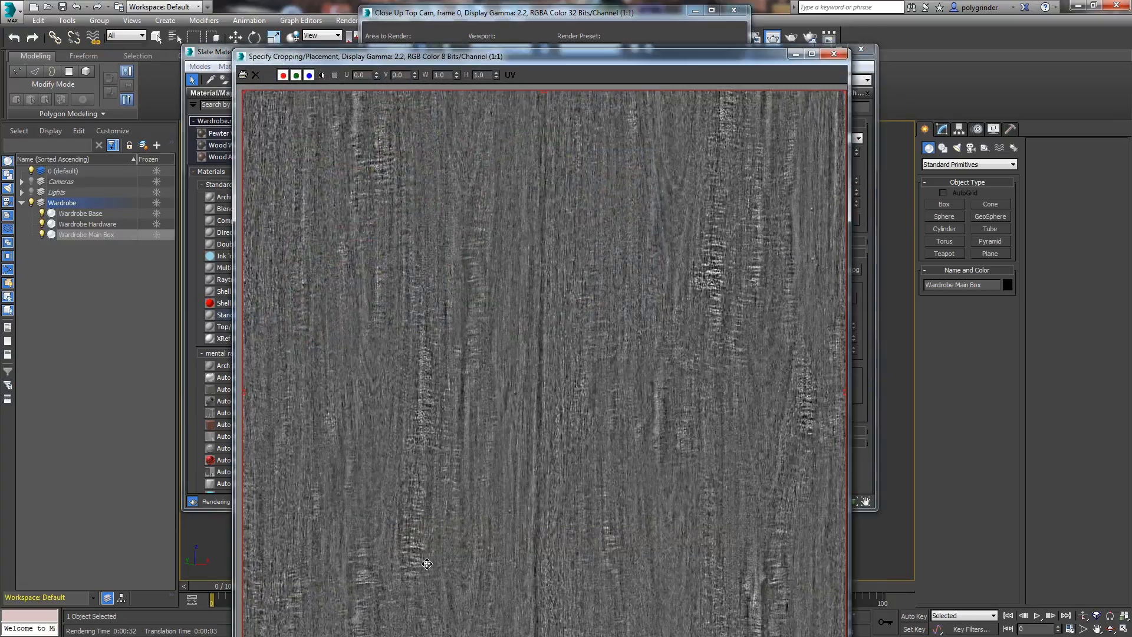
click(834, 53)
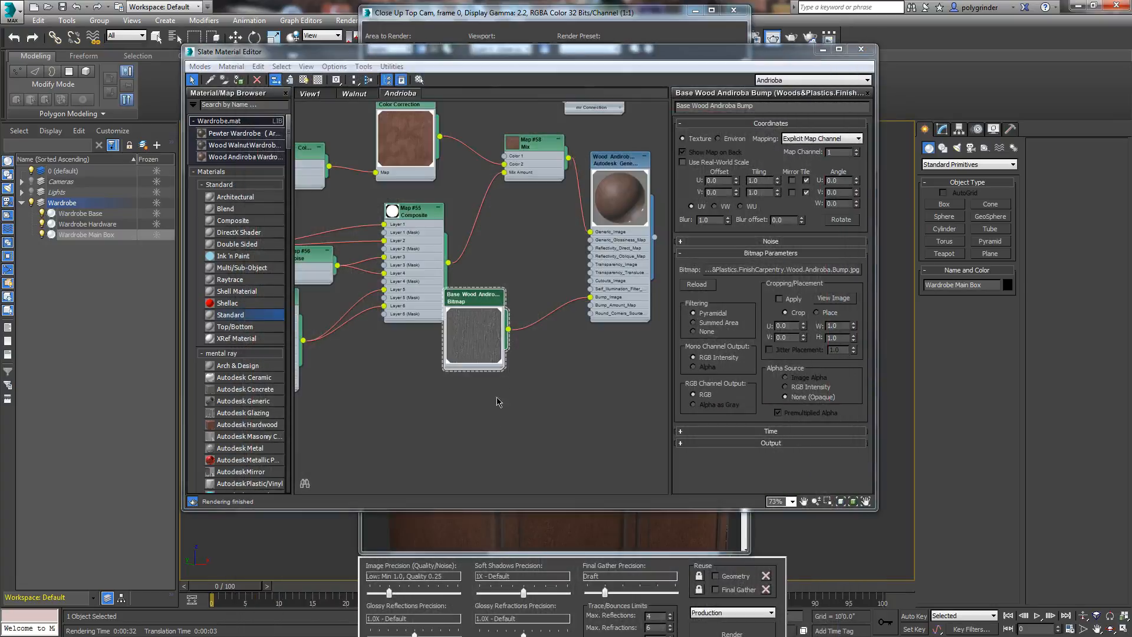
- Rearrange the Andiroba node network so the bump bitmap sits clear below the occlusion nodes and their Composite map
scroll(422, 445, down, 3)
middle_drag(422, 445, 550, 392)
scroll(411, 417, down, 3)
scroll(530, 381, up, 3)
scroll(550, 392, down, 4)
scroll(551, 391, up, 1)
scroll(393, 360, up, 3)
middle_drag(393, 360, 478, 403)
drag(403, 251, 385, 271)
double_click(392, 307)
middle_drag(566, 381, 431, 367)
scroll(505, 386, down, 2)
scroll(504, 386, up, 1)
scroll(410, 326, down, 2)
drag(609, 323, 574, 370)
middle_drag(649, 346, 533, 336)
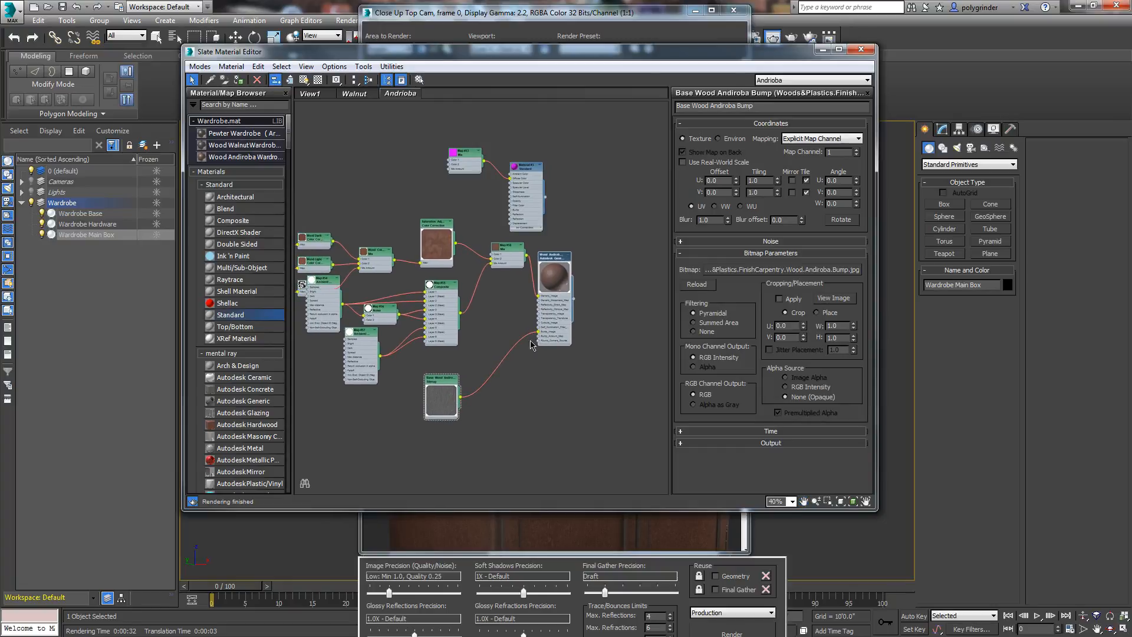
- Disconnect the bump bitmap, add a new Composite map to the wood material's Bump_Image input, and open its parameters
scroll(539, 382, up, 8)
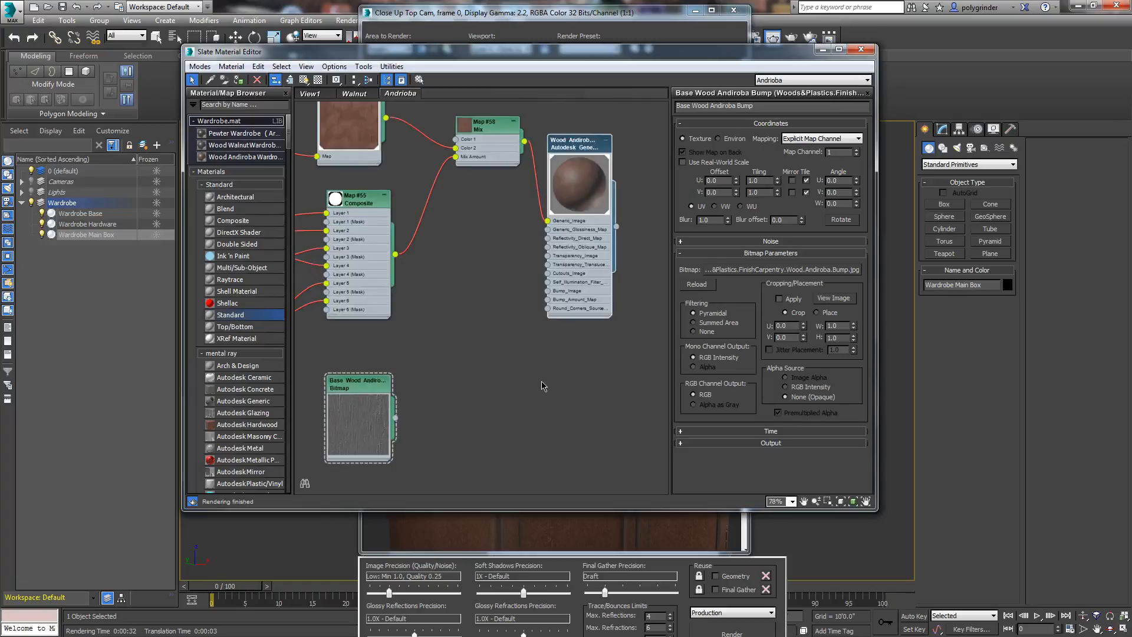
drag(550, 273, 480, 289)
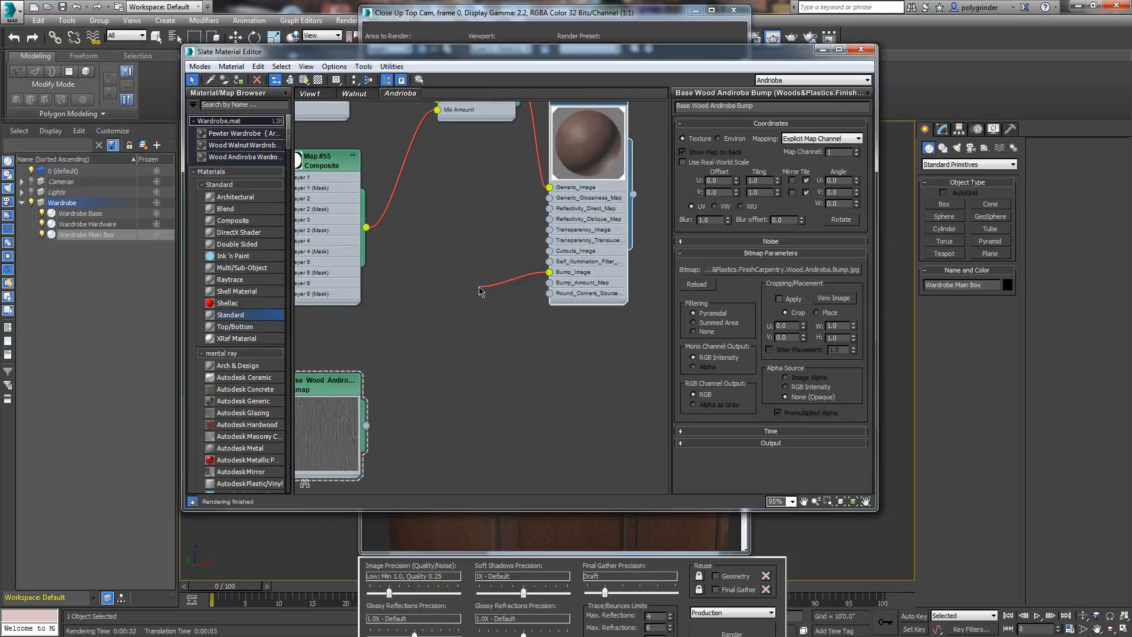
mouse_move(495, 297)
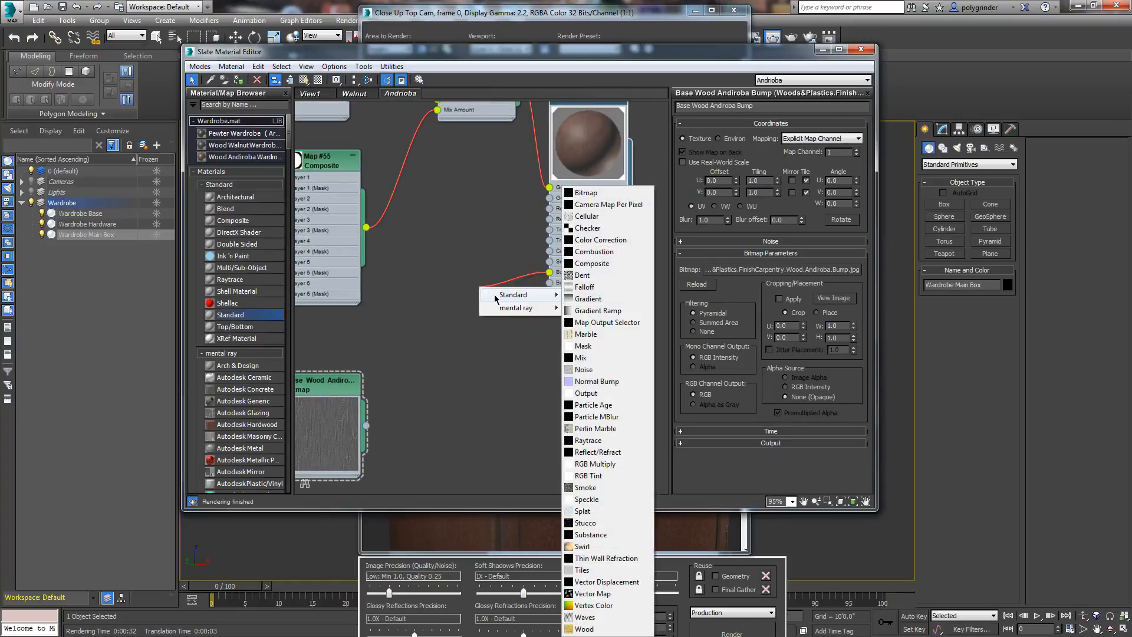
click(592, 264)
double_click(490, 299)
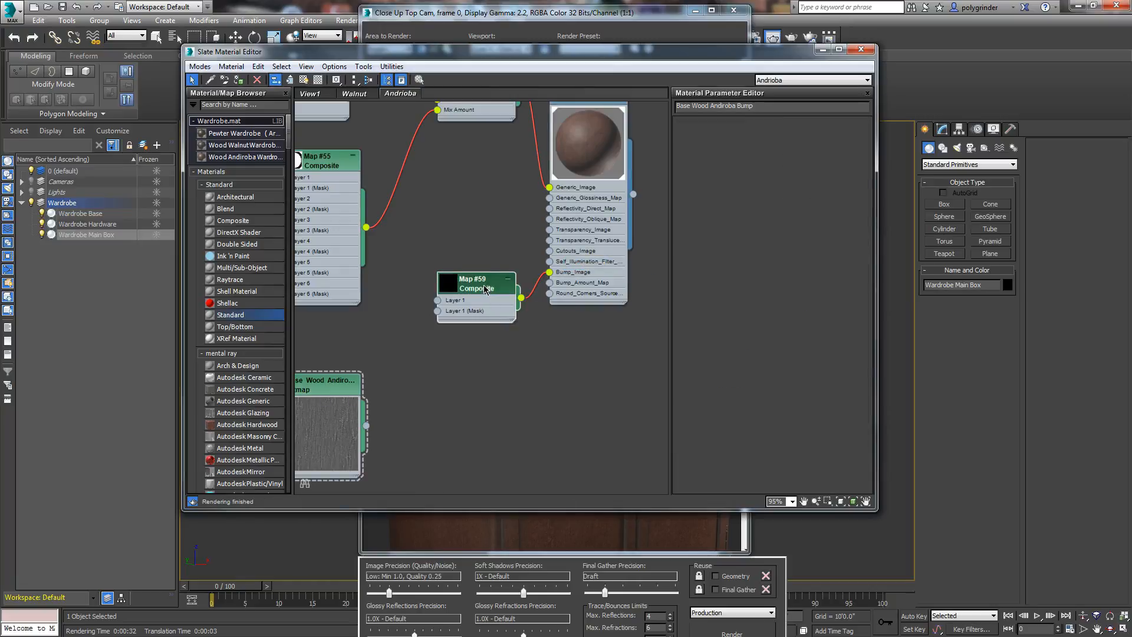
- Add a second layer to the new bump Composite and connect the Base Wood Andiroba Bump bitmap to its Layer 1
click(857, 135)
drag(339, 380, 351, 347)
drag(377, 390, 438, 301)
- Bring the Stain Two bitmap over to the bump Composite, connect it to Layer 2, and place it below the Andiroba bump bitmap
scroll(435, 409, down, 10)
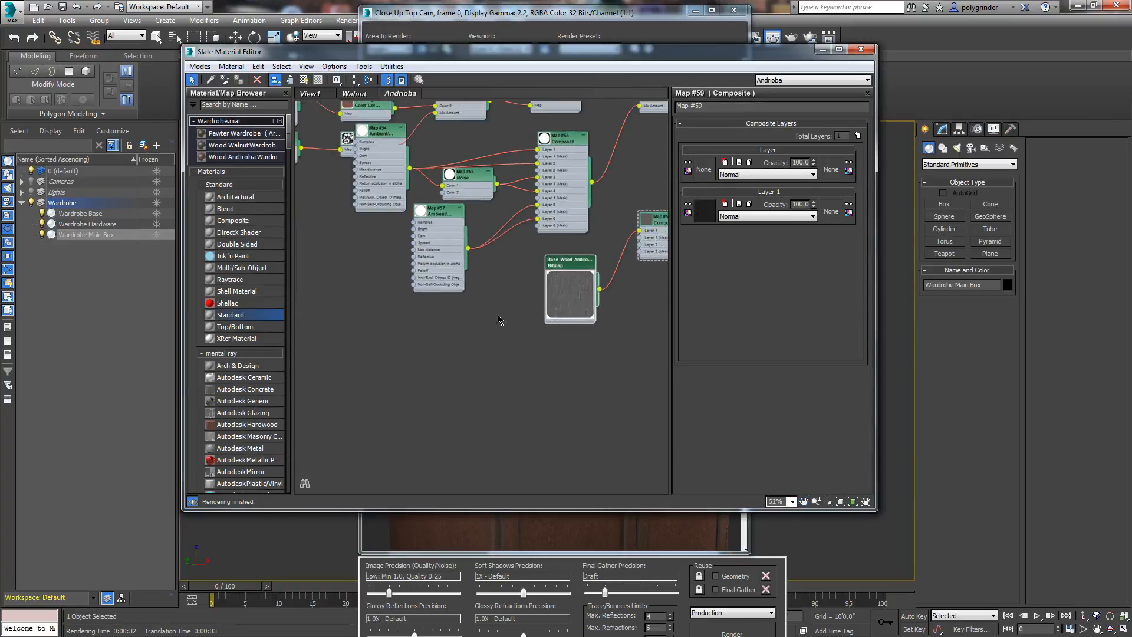
middle_drag(371, 354, 421, 356)
drag(340, 235, 588, 333)
scroll(613, 322, up, 1)
middle_drag(577, 319, 423, 322)
scroll(485, 336, up, 5)
scroll(534, 355, up, 3)
middle_drag(534, 355, 584, 389)
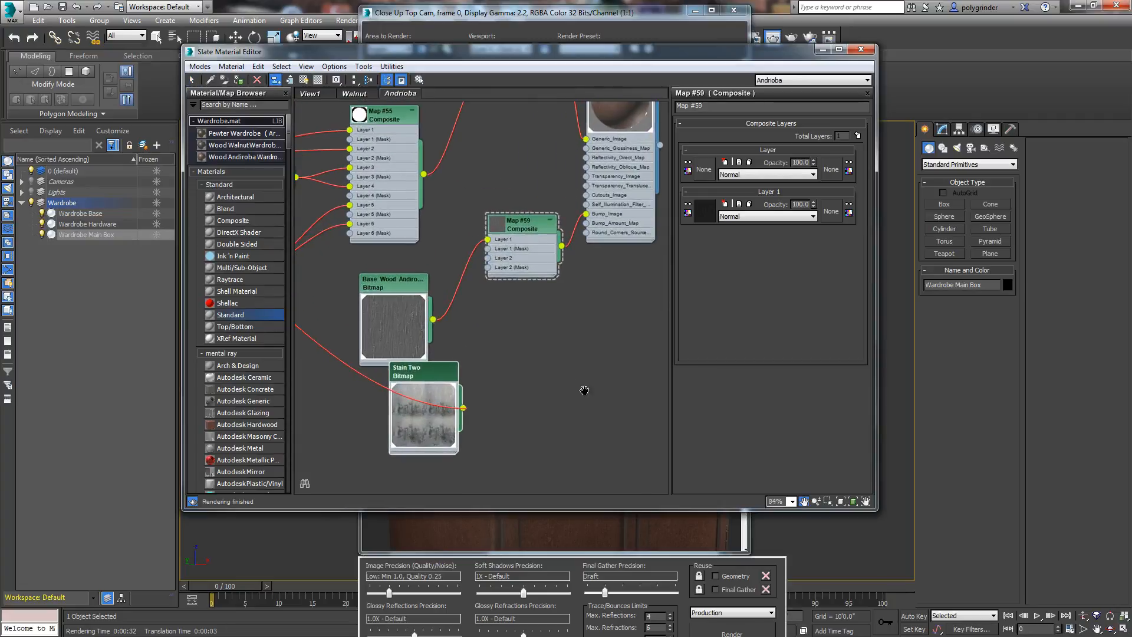
scroll(496, 423, up, 2)
drag(484, 268, 487, 228)
drag(423, 380, 352, 403)
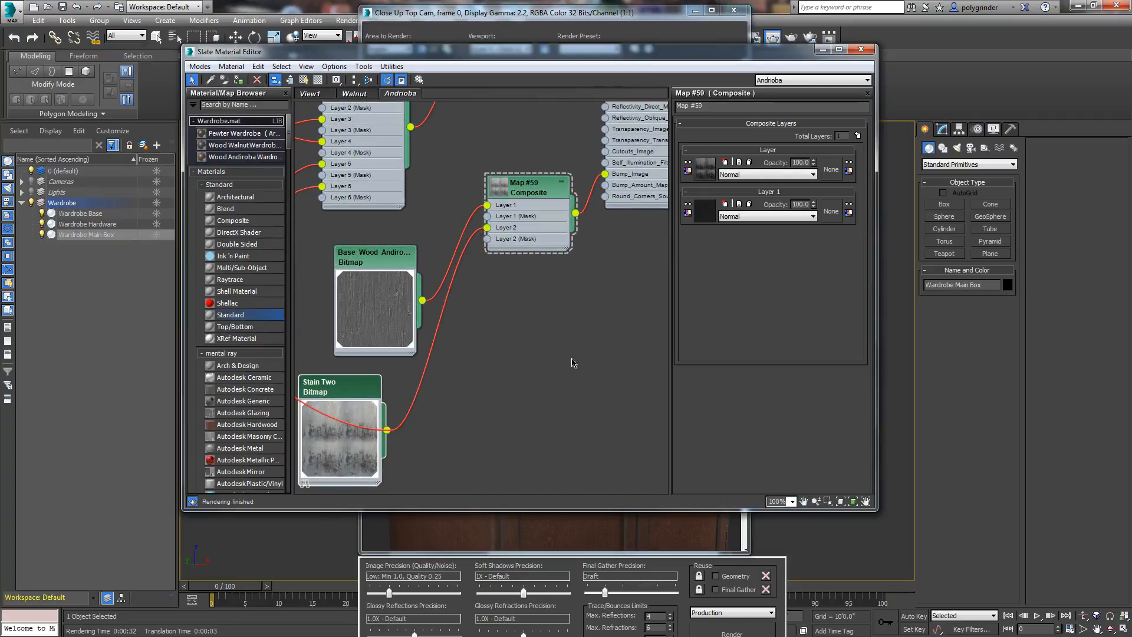
- Set the Andiroba wood material's Bump amount to 90 and test-render the door region
middle_drag(557, 327, 505, 405)
click(488, 259)
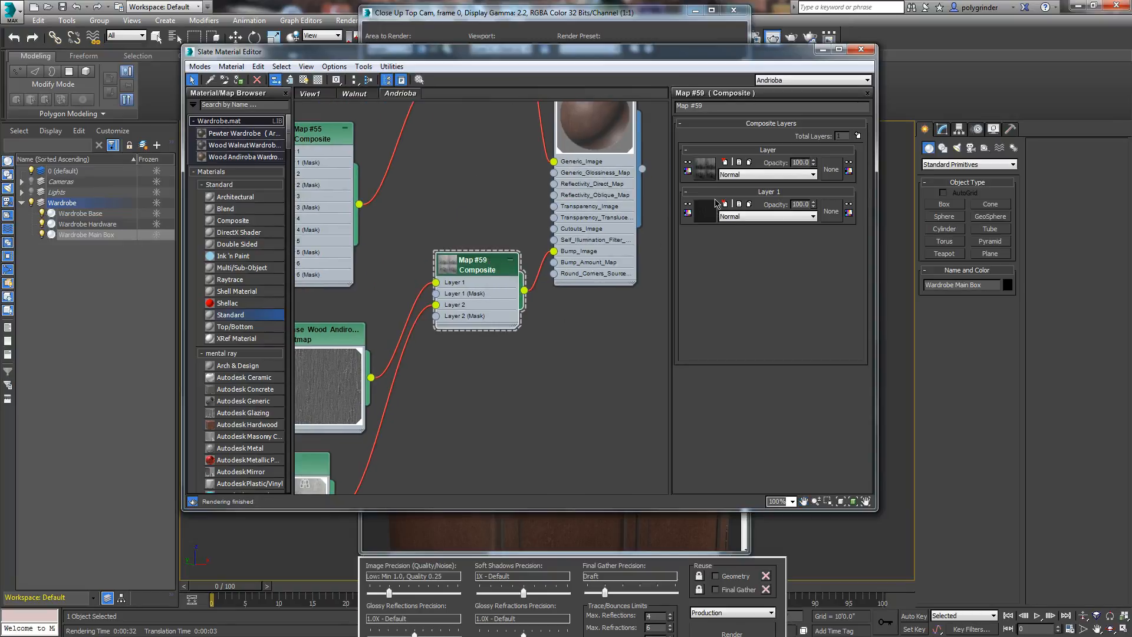
middle_drag(645, 283, 577, 359)
double_click(527, 149)
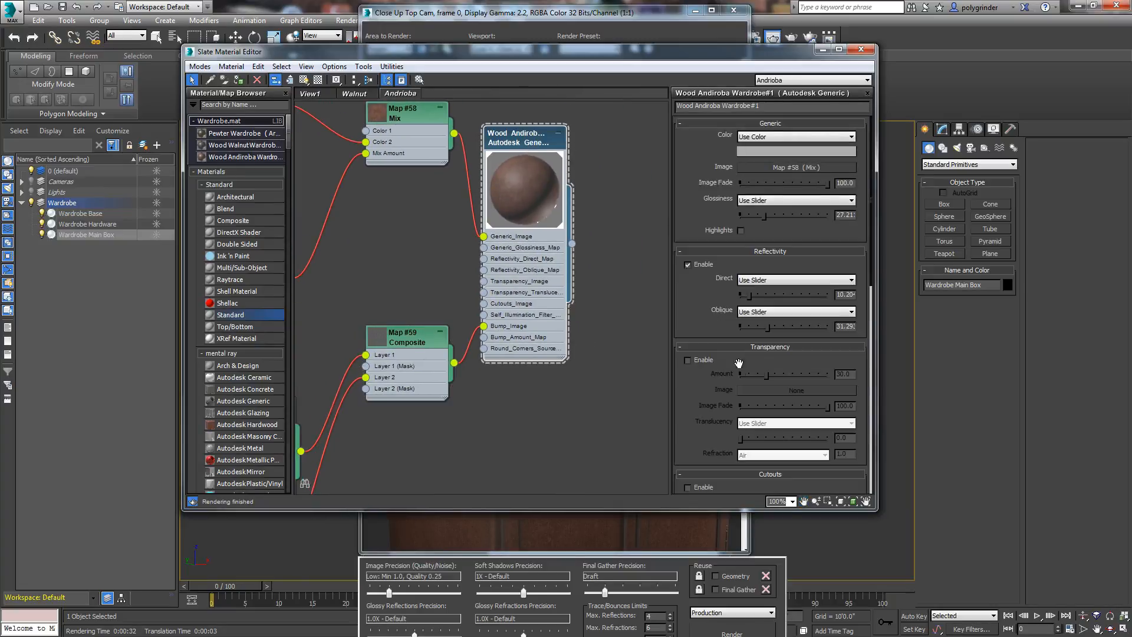
drag(694, 404, 654, 215)
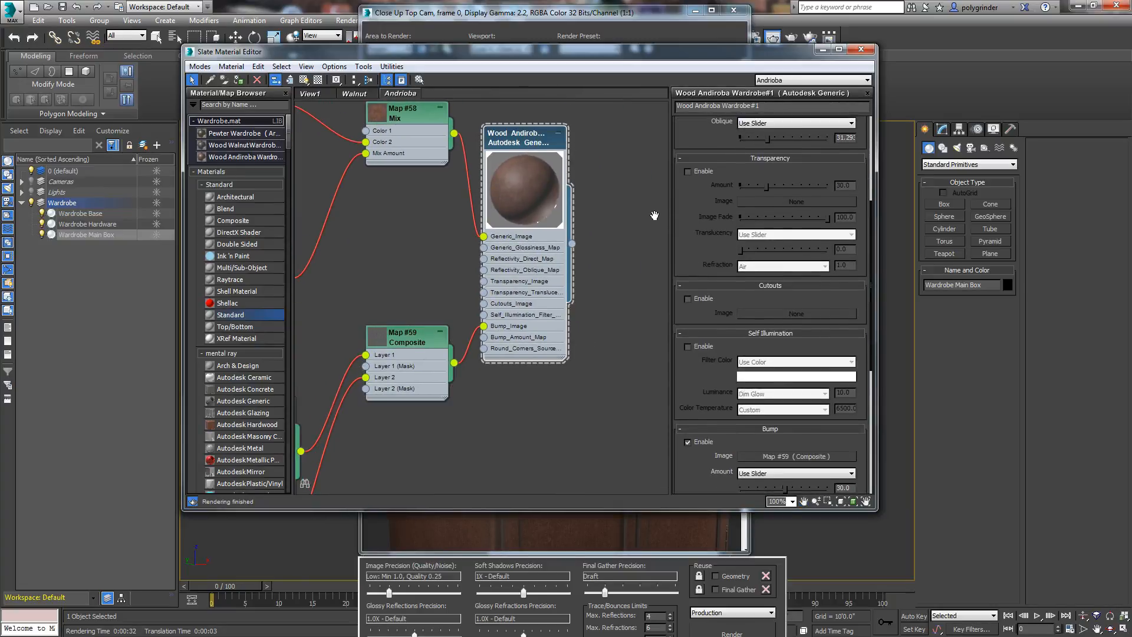
scroll(704, 278, down, 3)
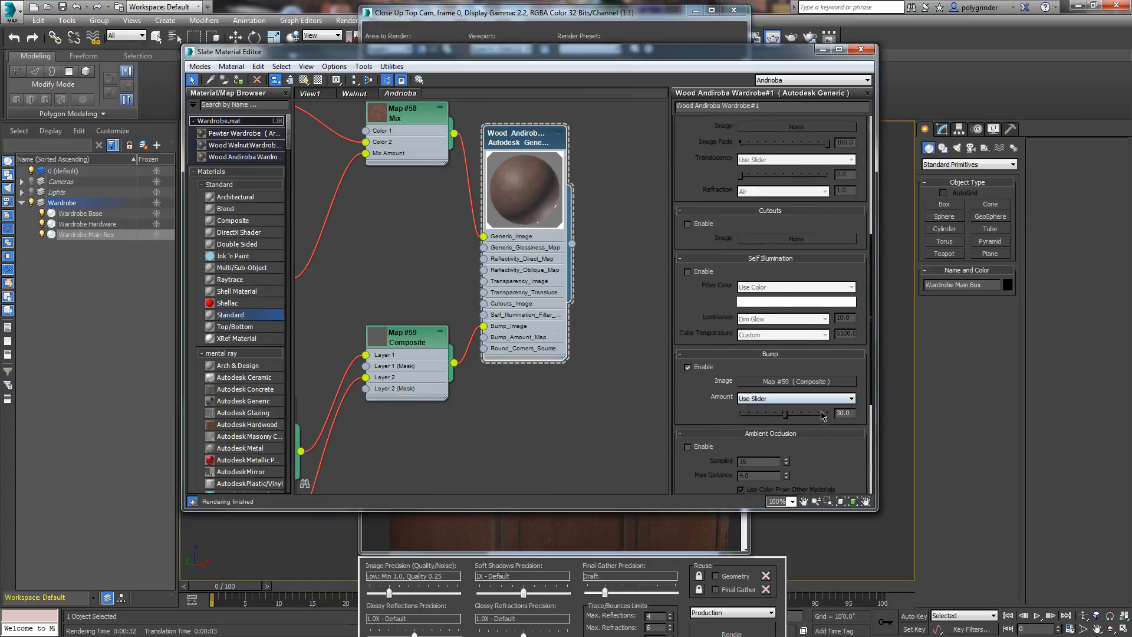
double_click(849, 414)
text(90)
key(Return)
drag(653, 60, 670, 95)
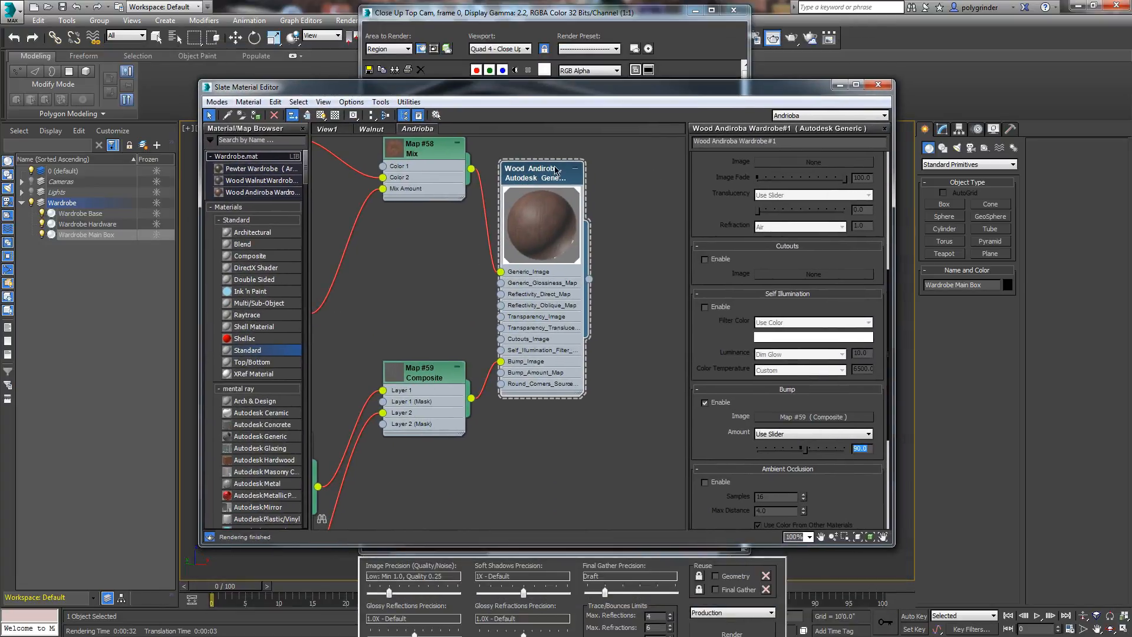
drag(568, 19, 716, 56)
click(792, 39)
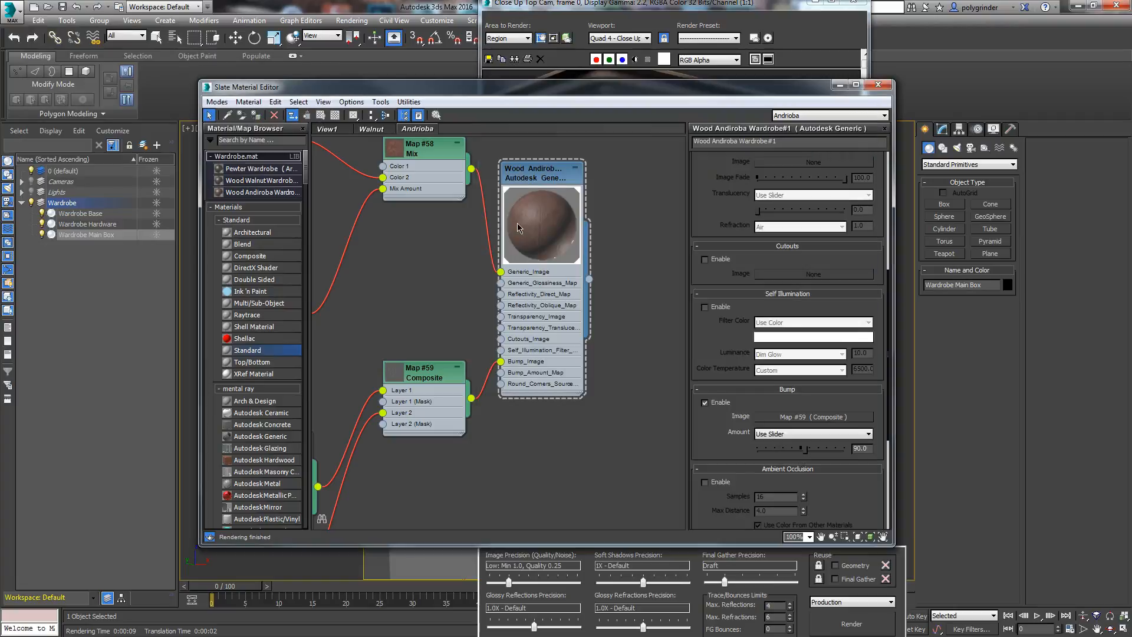
- Lower the wood material's generic Image Fade to 0 and render the door region to isolate the bump effect
click(537, 176)
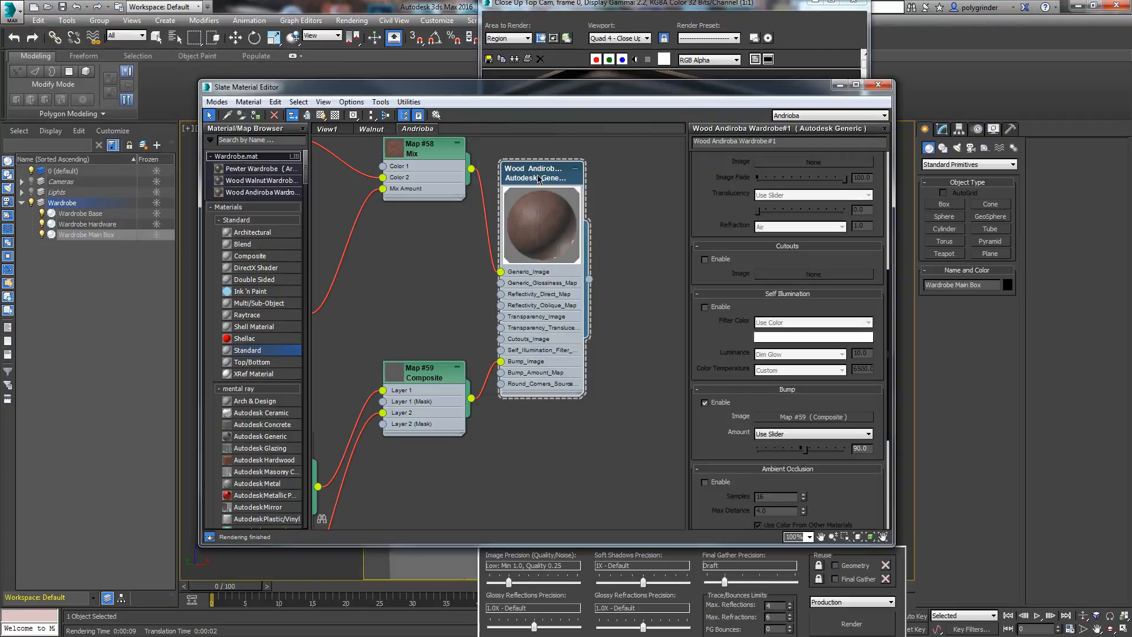
drag(710, 190, 741, 442)
drag(723, 218, 715, 232)
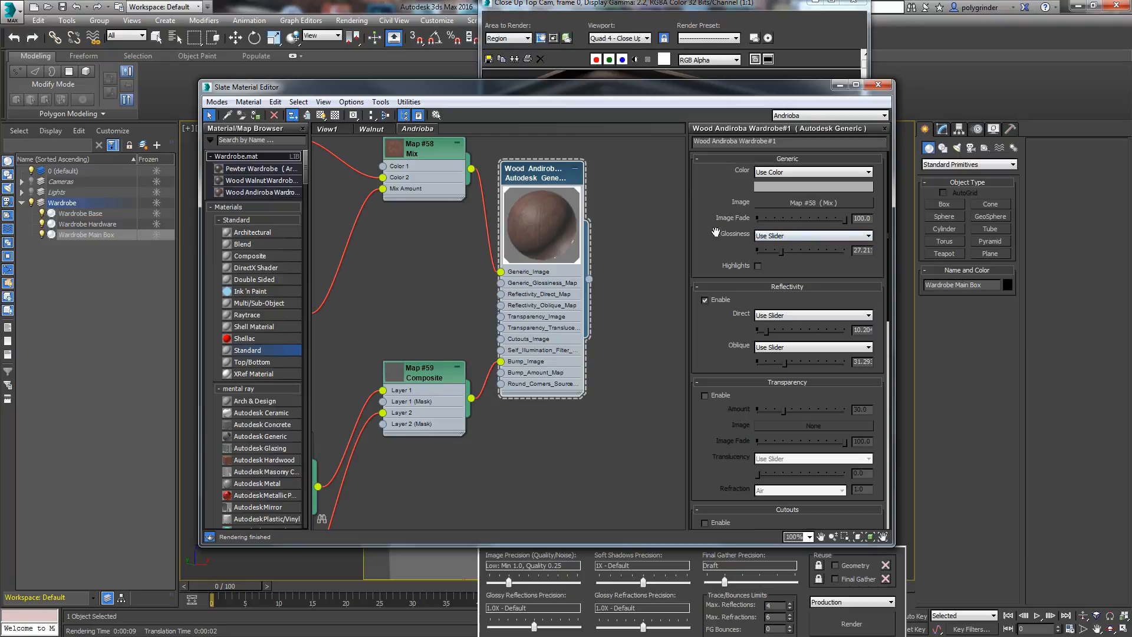
mouse_move(847, 222)
mouse_down()
mouse_move(737, 224)
mouse_move(844, 219)
mouse_up()
click(596, 74)
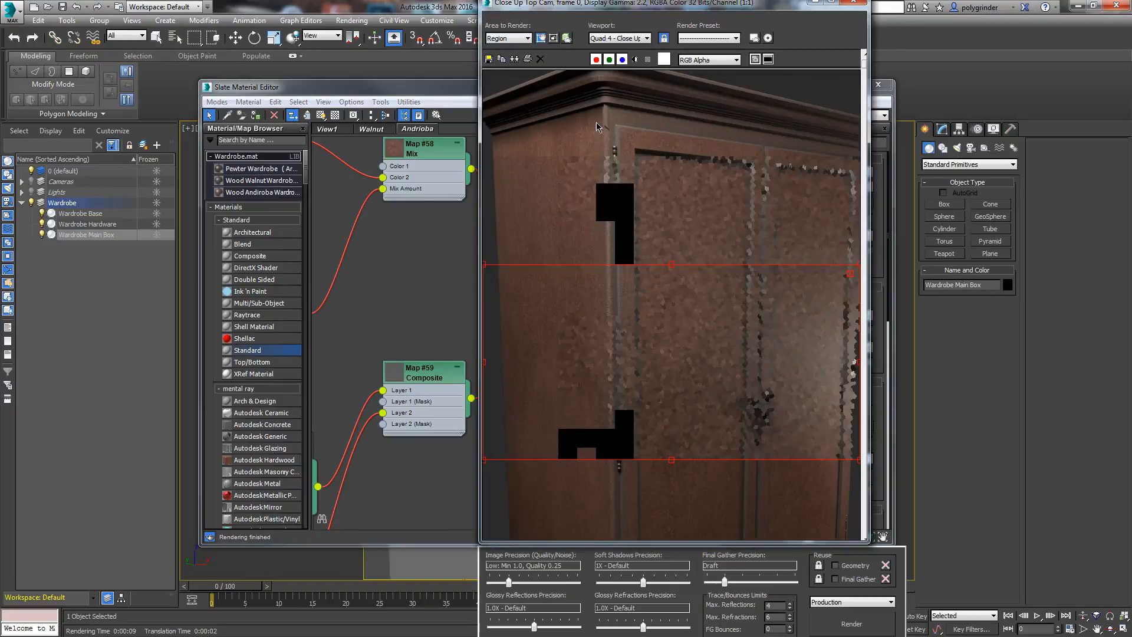
click(837, 622)
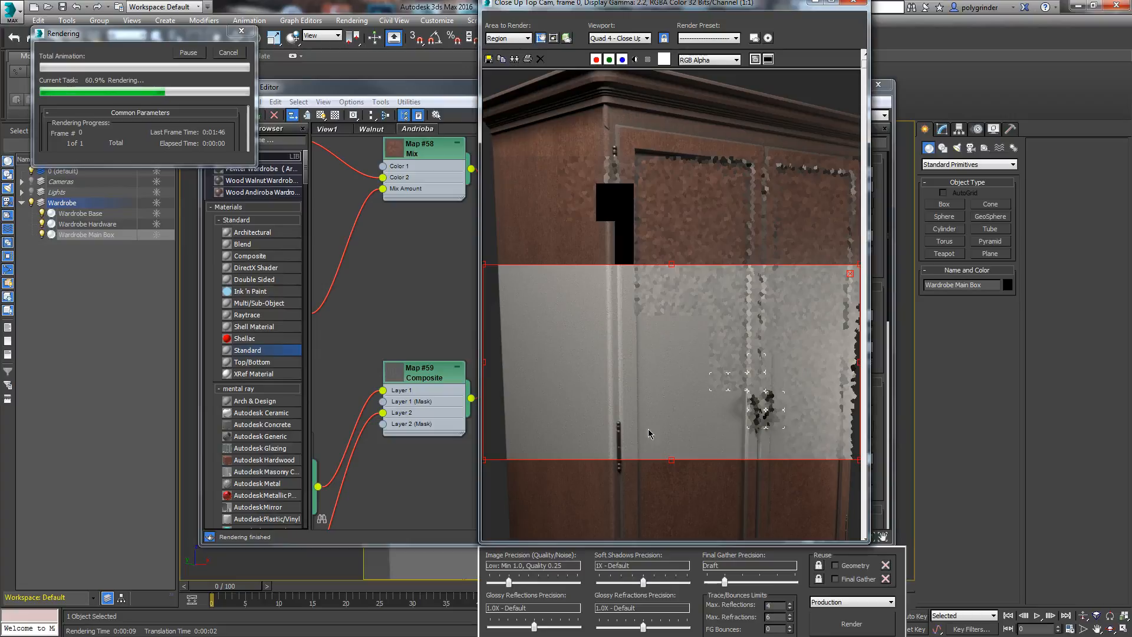
- Set Layer 2 of the bump Composite to Multiply at about 28 opacity and test-render the door region
middle_drag(343, 364, 382, 311)
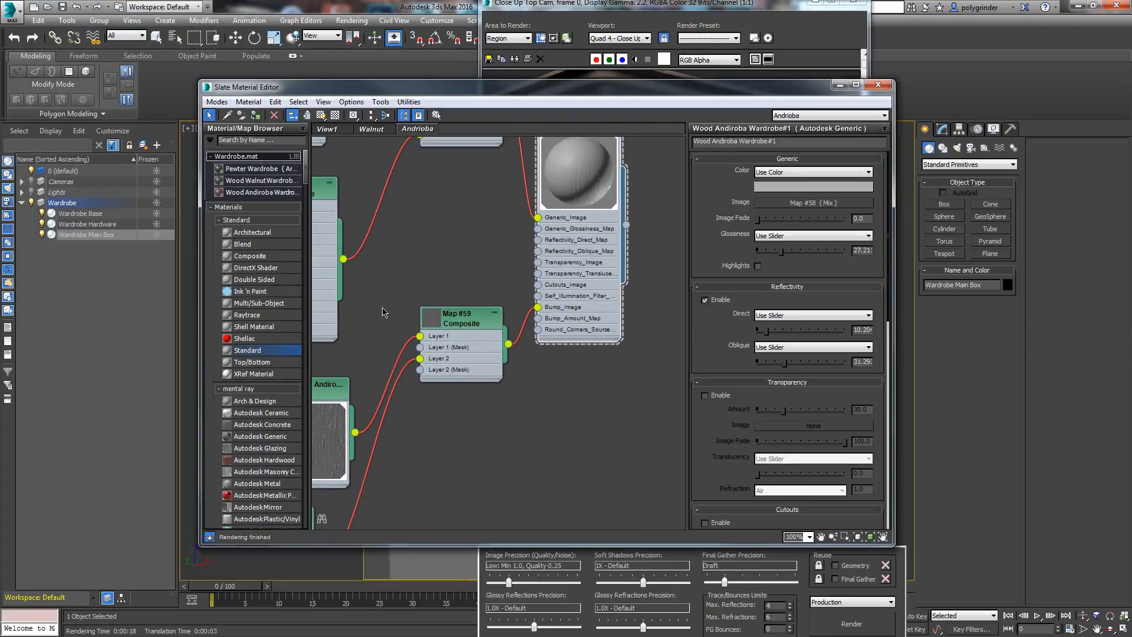
double_click(455, 322)
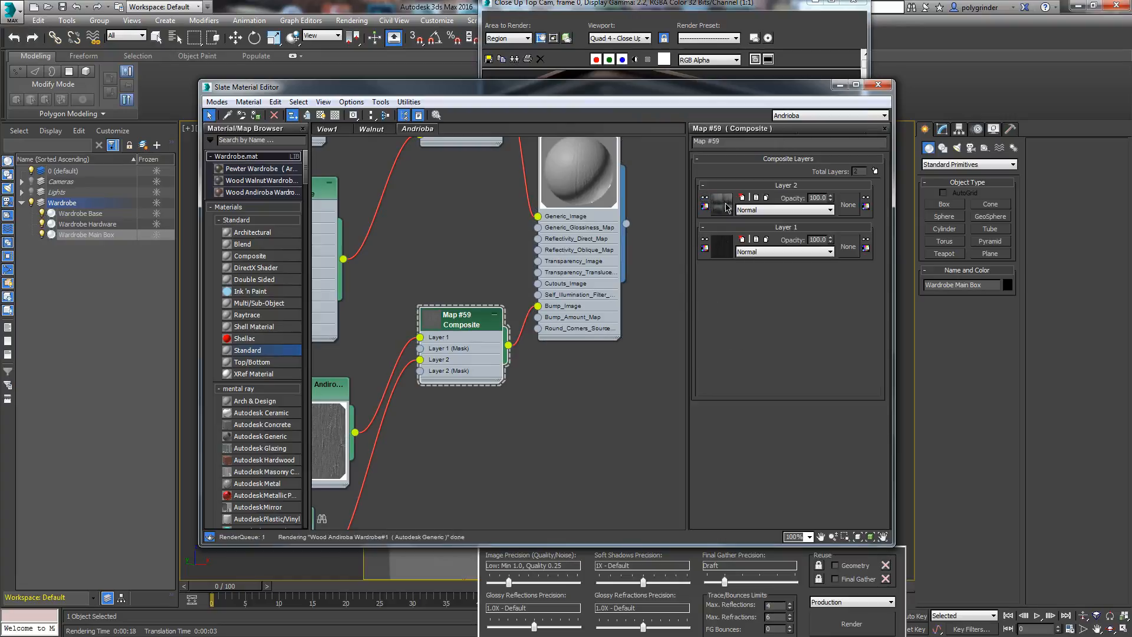
click(766, 210)
click(758, 259)
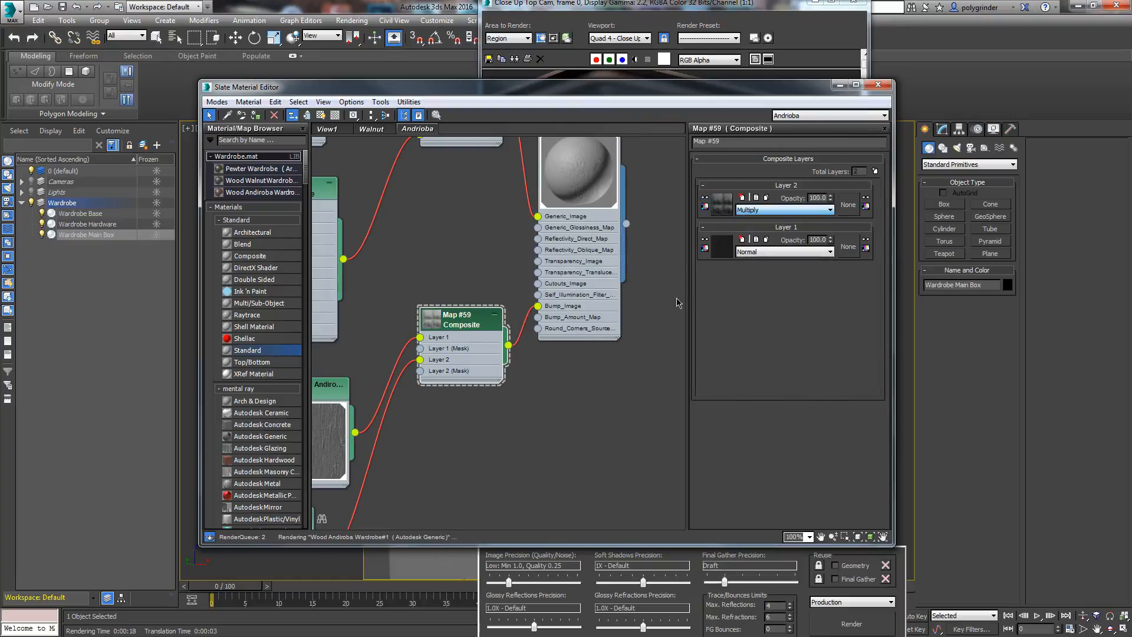
drag(831, 200, 832, 240)
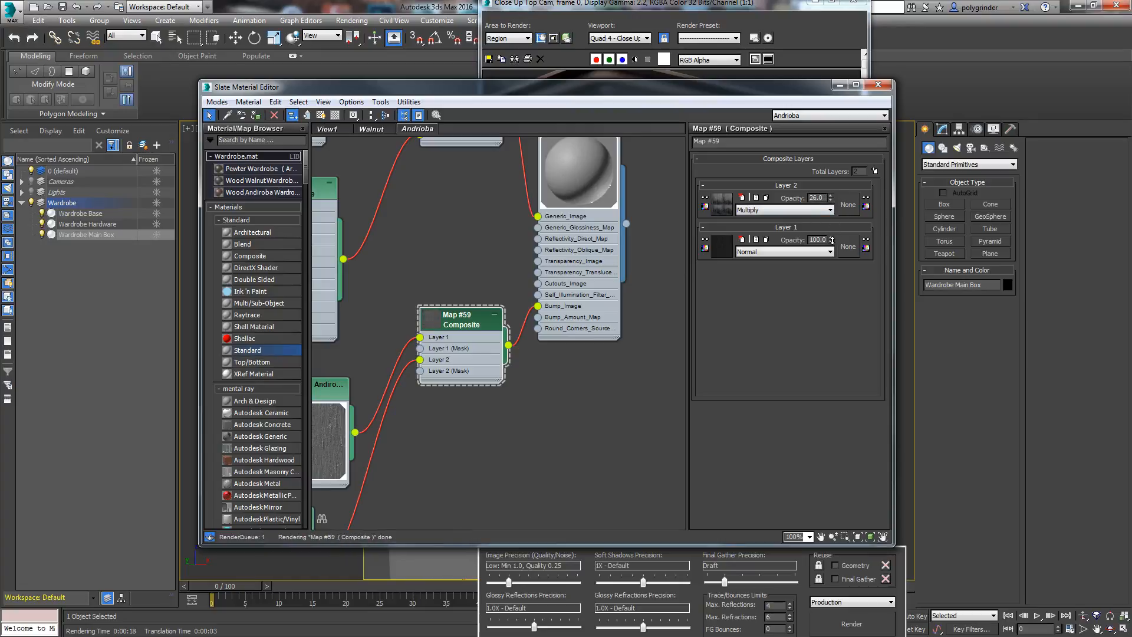
click(544, 27)
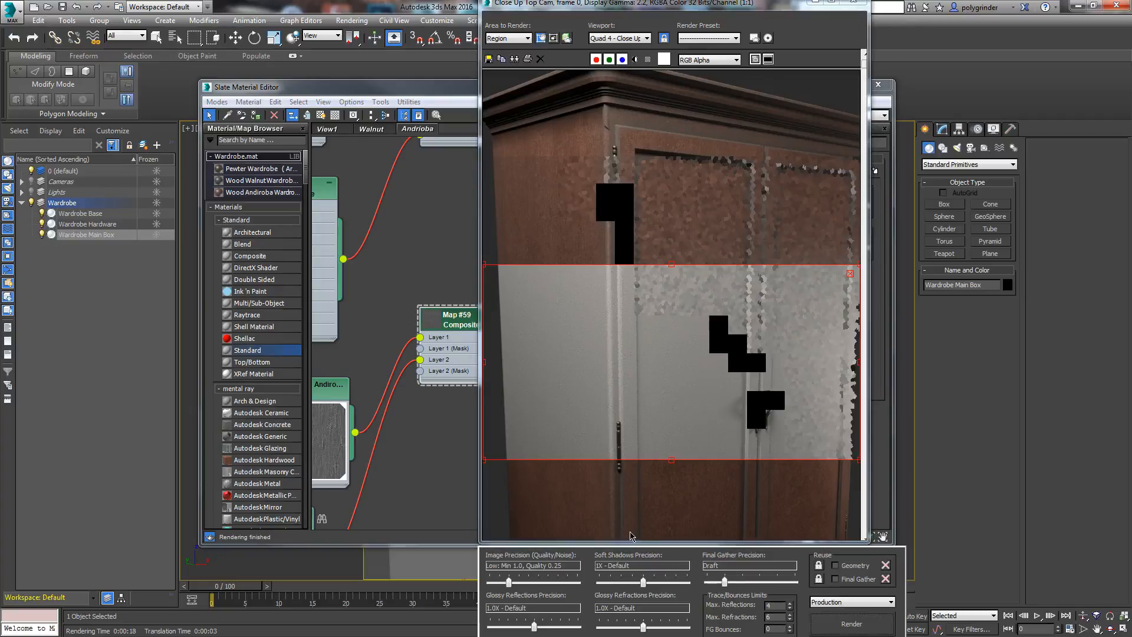
click(833, 619)
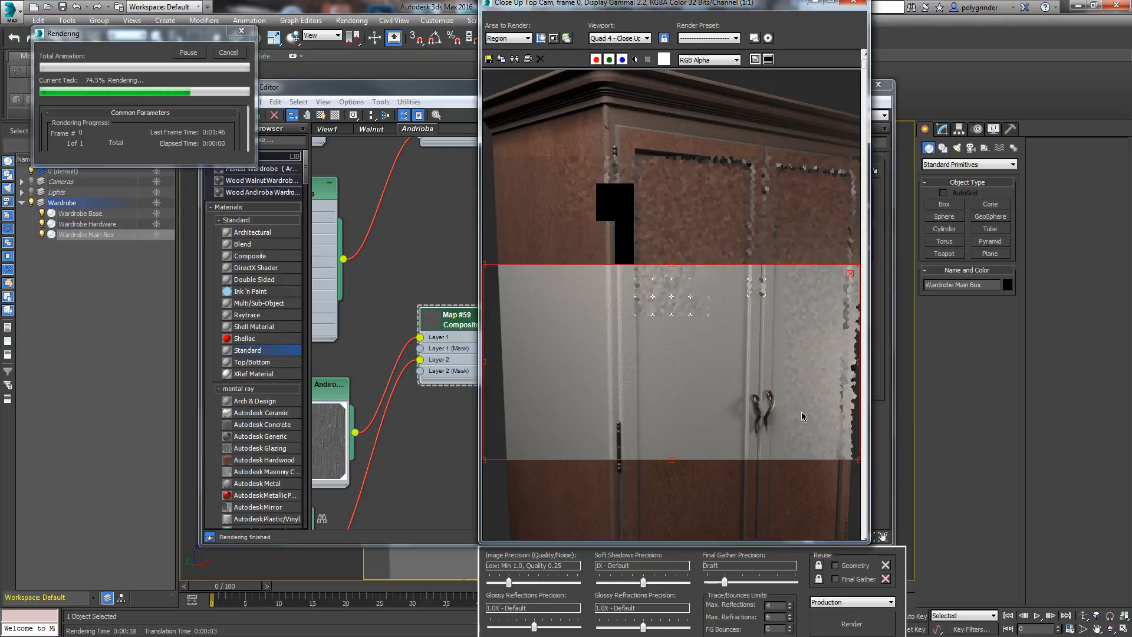
- Raise the bump Composite's Layer 2 opacity to 43, test-render the region again, and stop the render
click(228, 53)
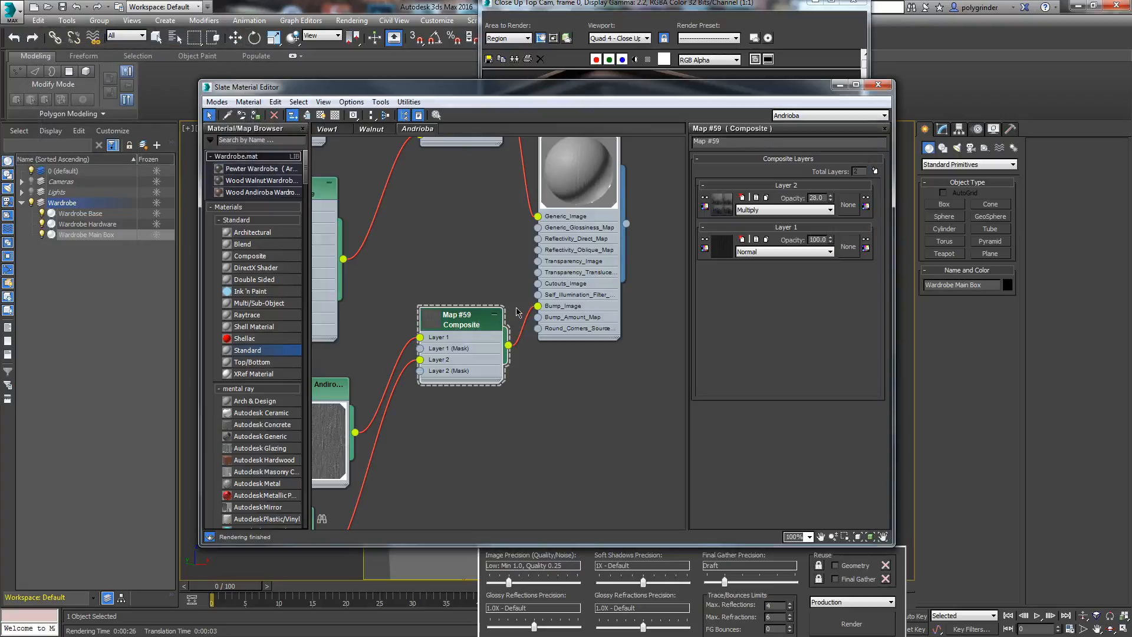
drag(830, 201, 828, 189)
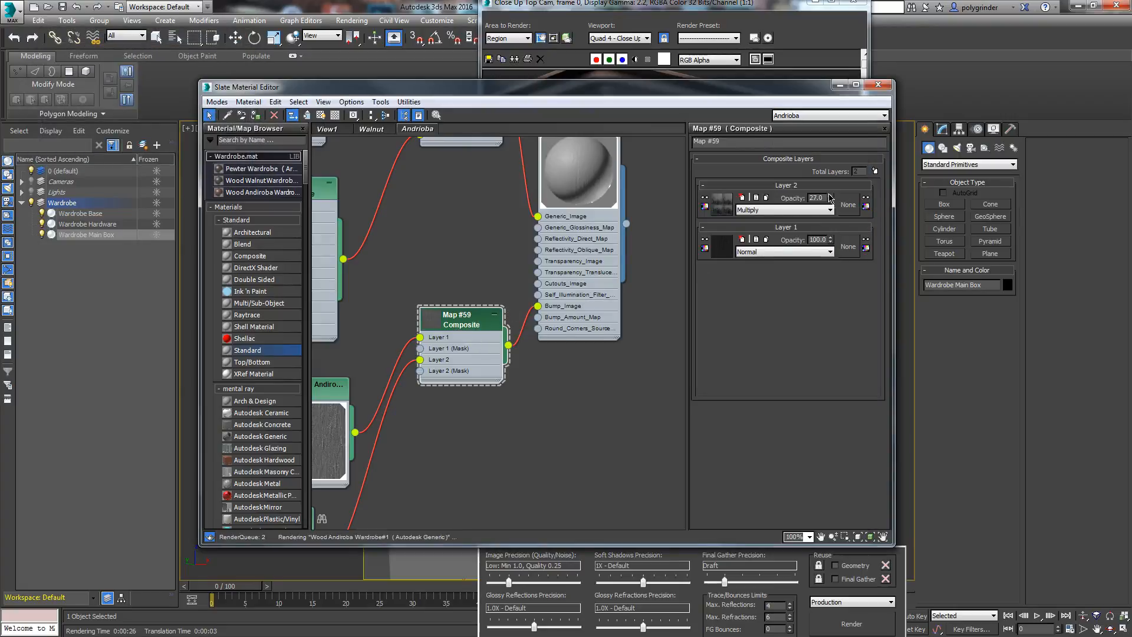
click(833, 624)
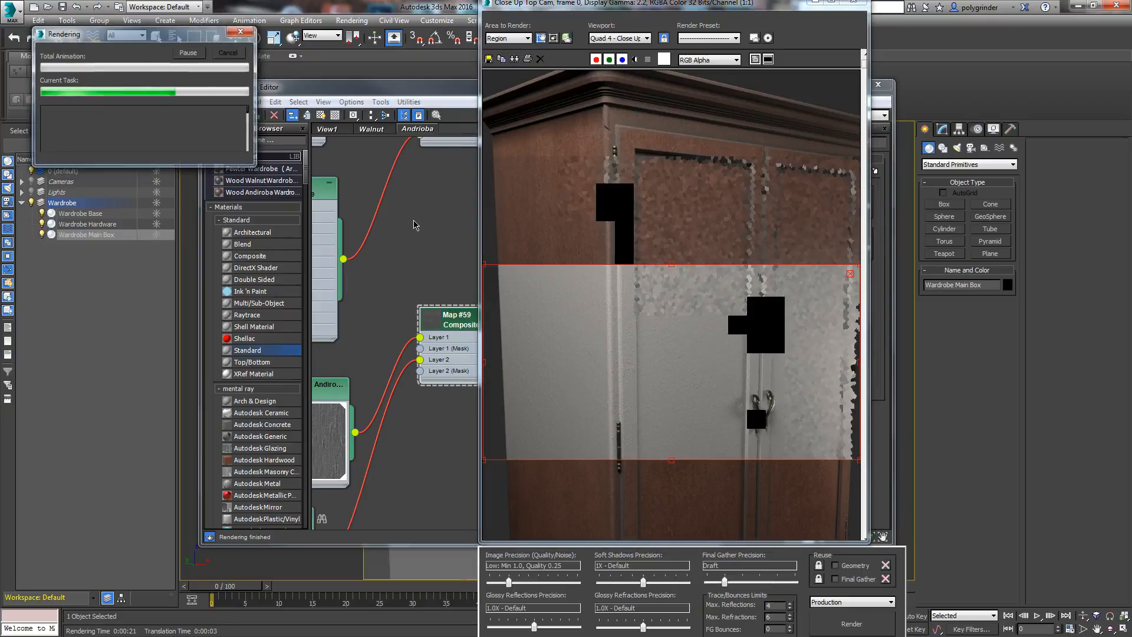
click(226, 54)
- Restore the wood material's generic Image Fade to 100 and render the wardrobe close-up again
middle_drag(475, 229, 467, 278)
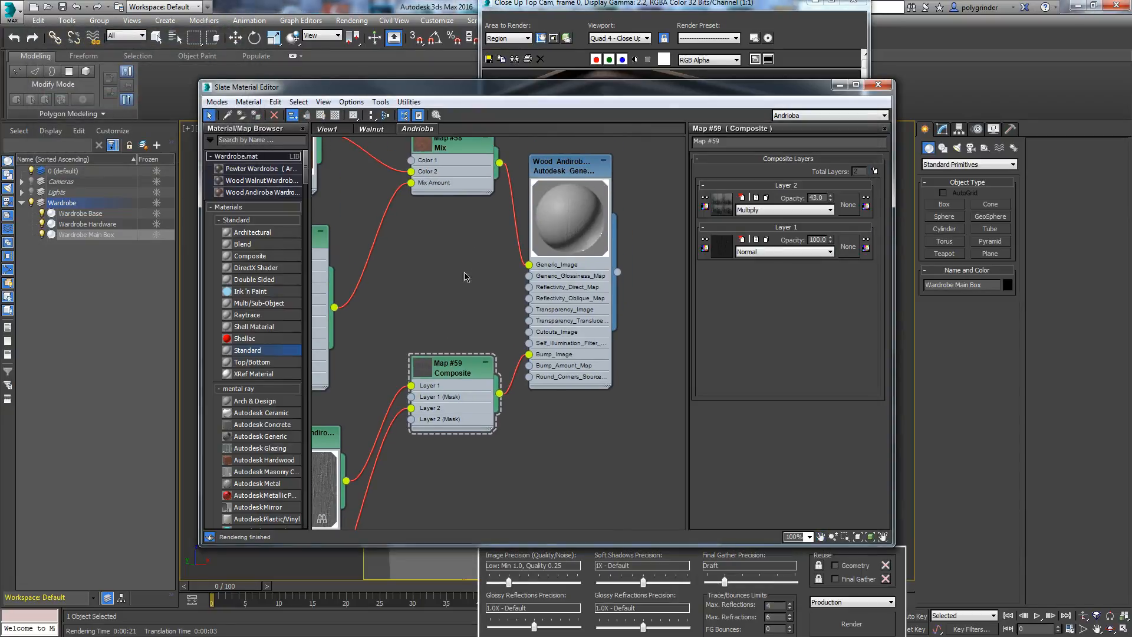
double_click(557, 177)
drag(759, 220, 845, 226)
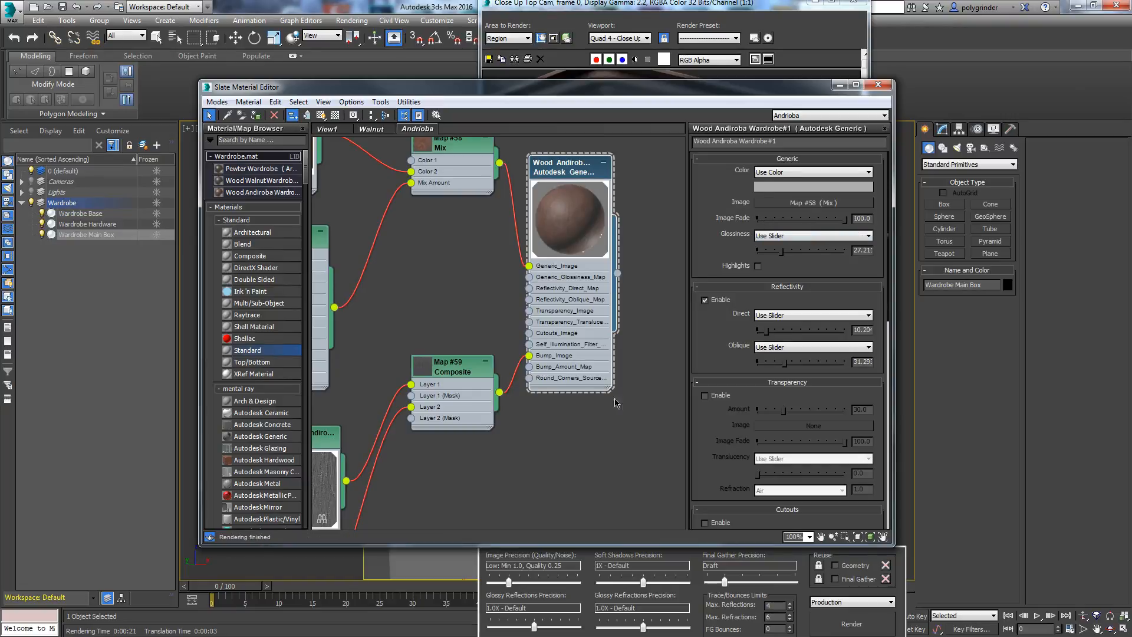
click(849, 623)
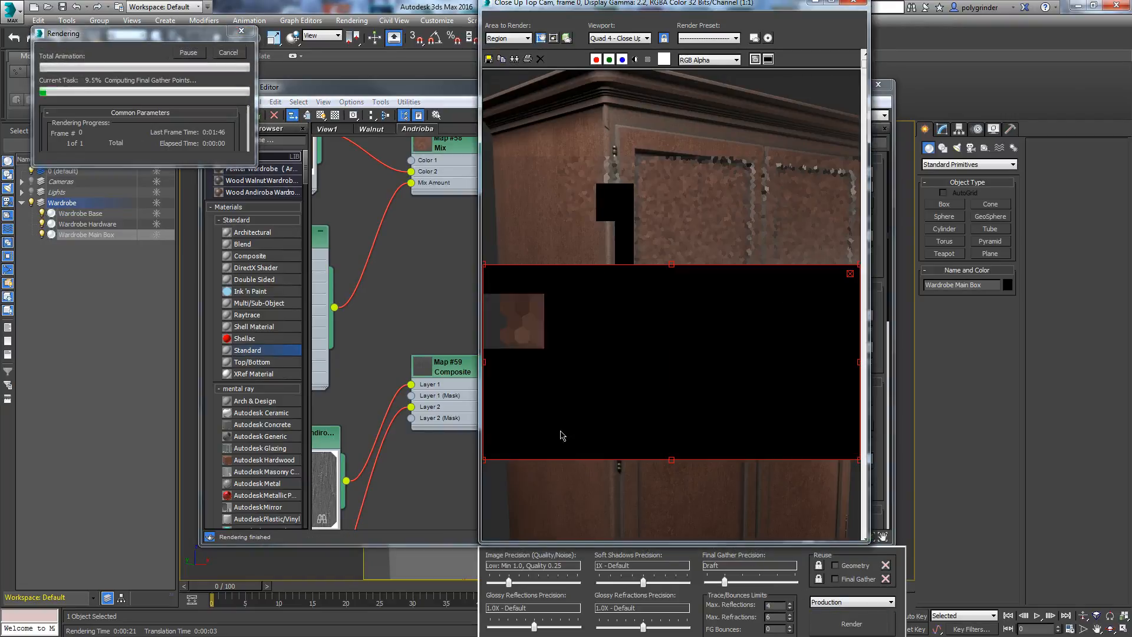
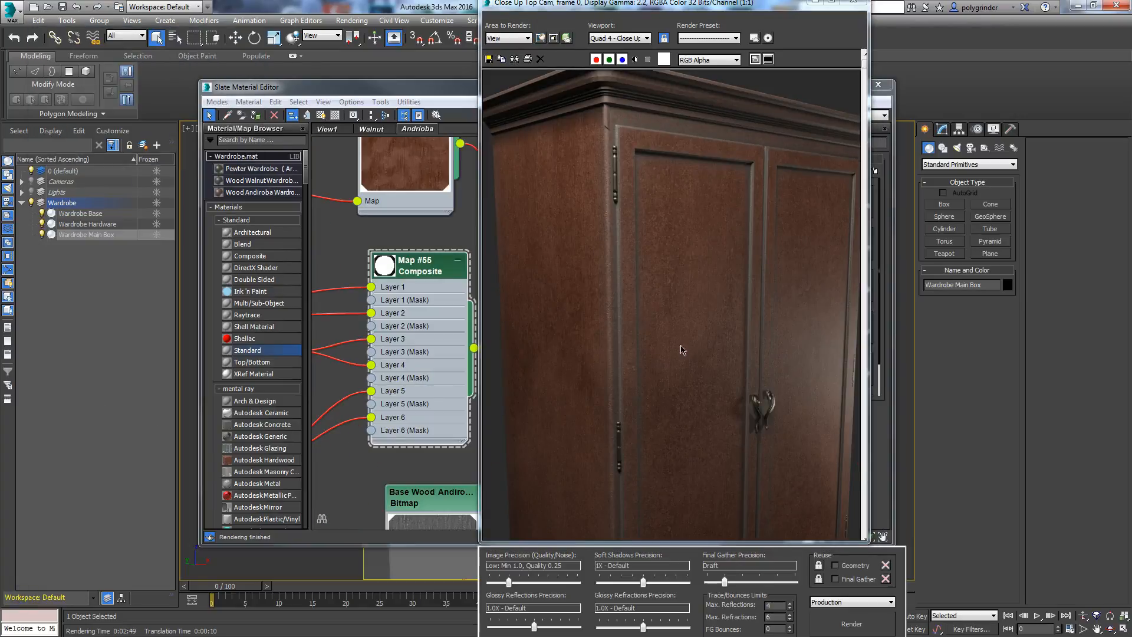
- Copy the finished wardrobe render and paste it as a new layer into the layered comp in Photoshop
click(501, 60)
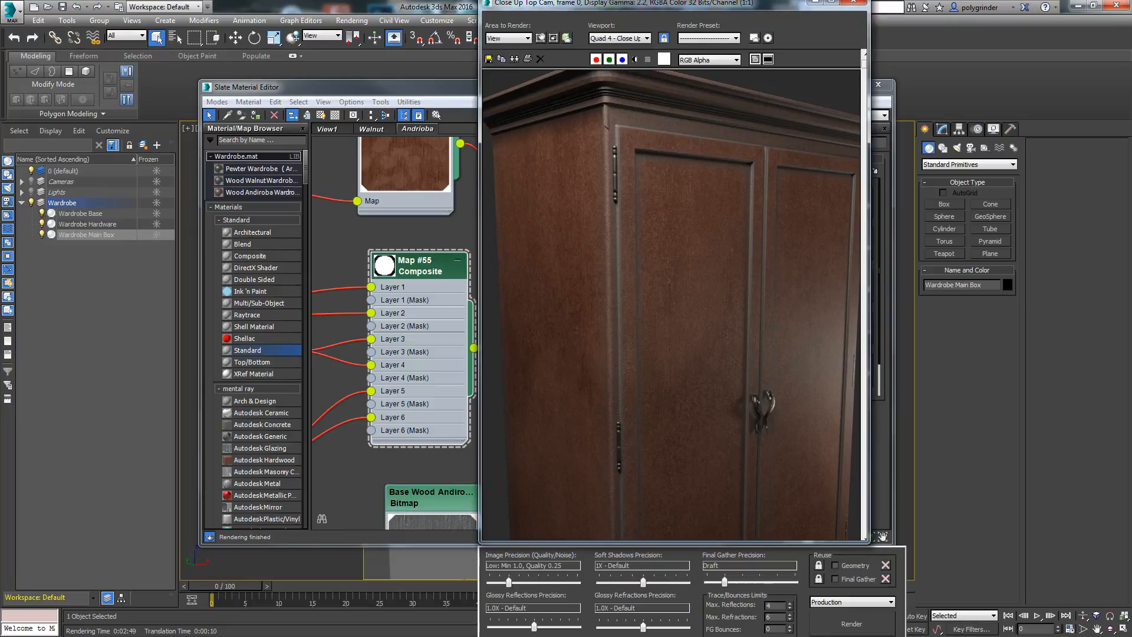
key(alt+Tab)
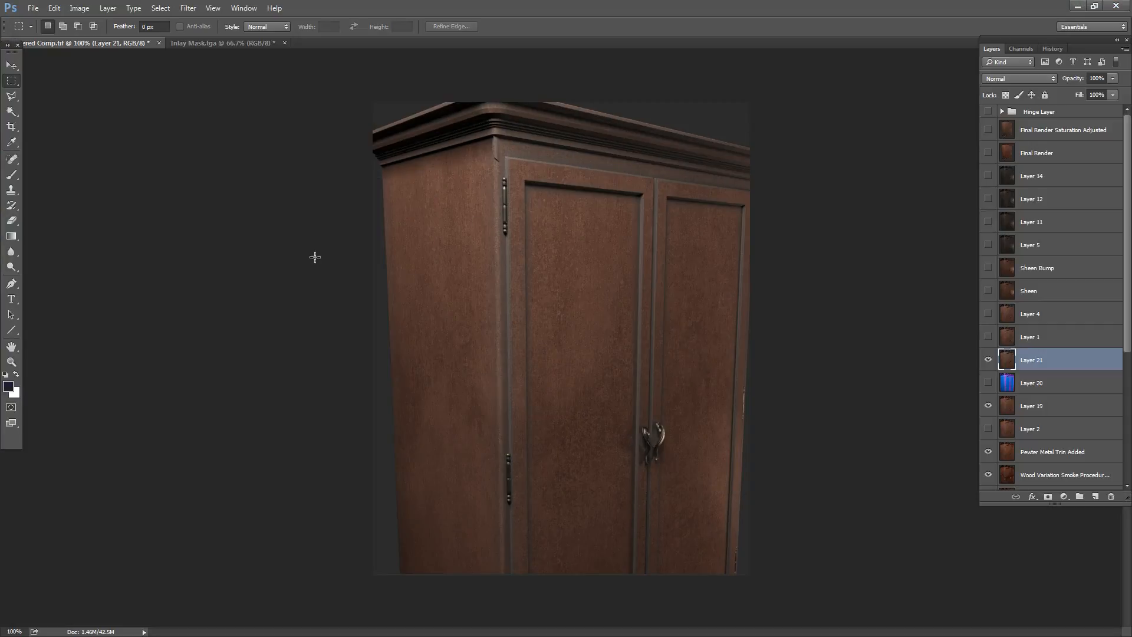
click(54, 8)
click(75, 112)
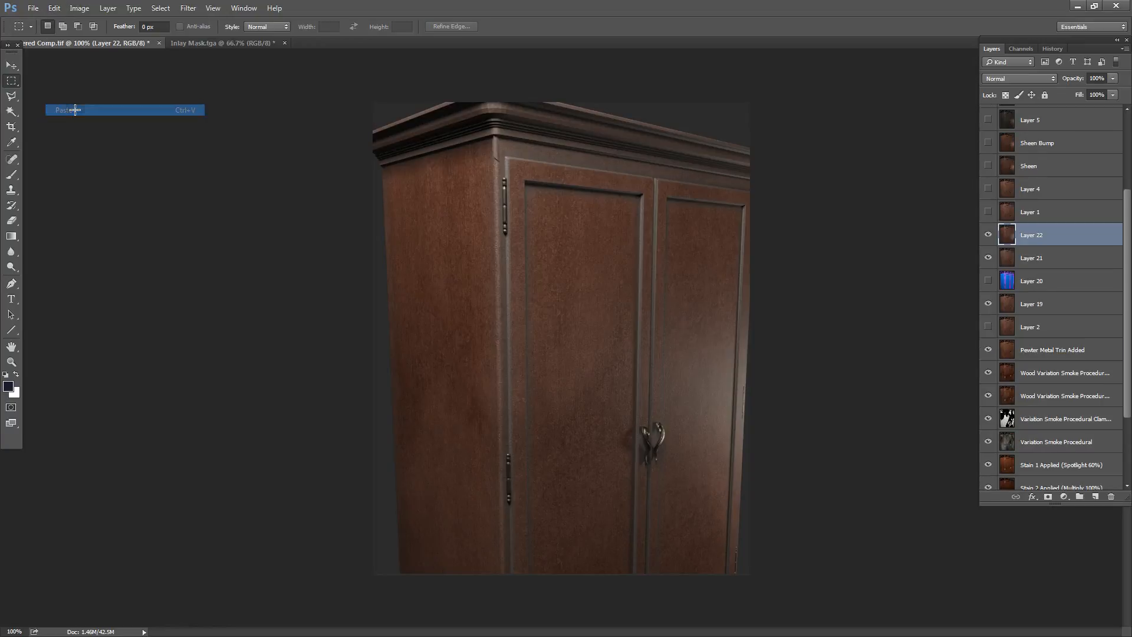
- Toggle the pasted render layer's visibility to compare it with the previous render, leaving it shown
click(987, 235)
click(988, 235)
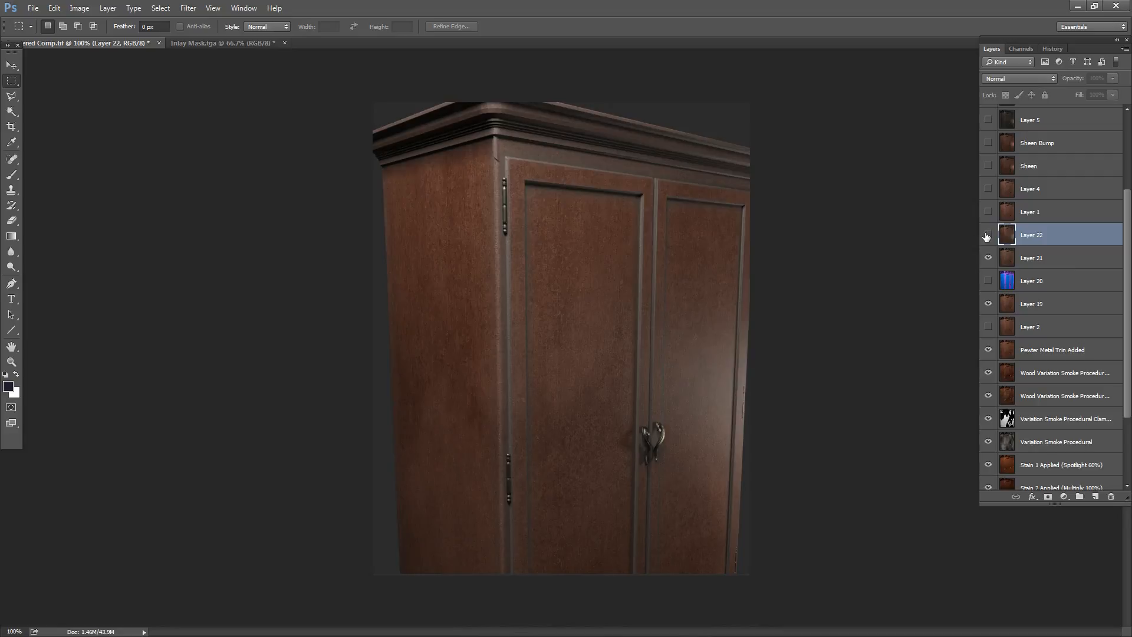
click(987, 235)
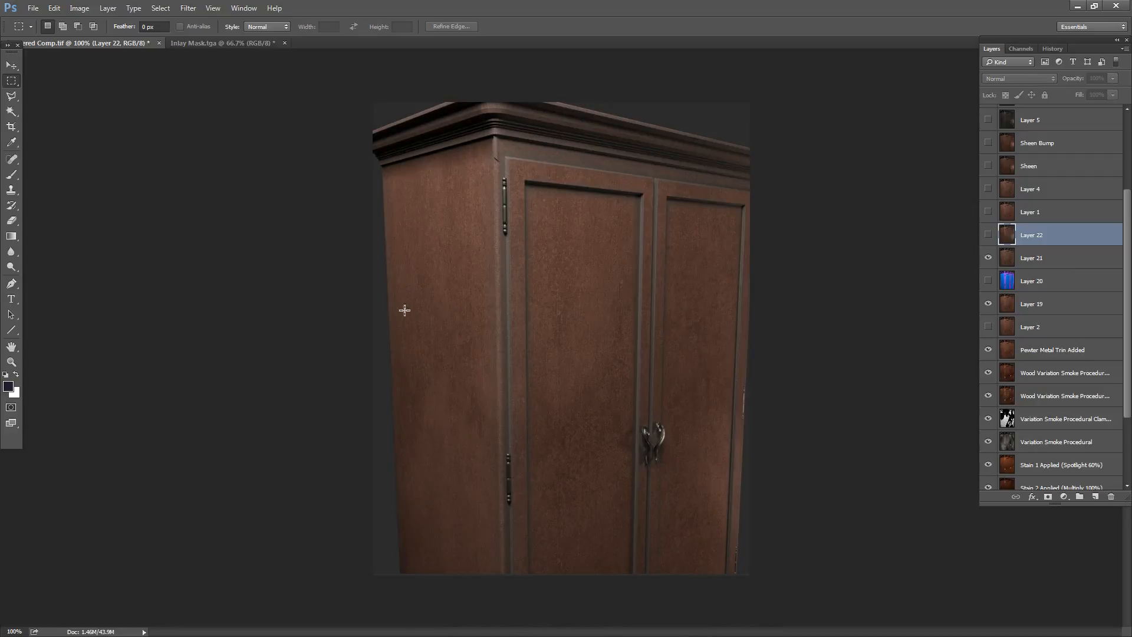
click(11, 65)
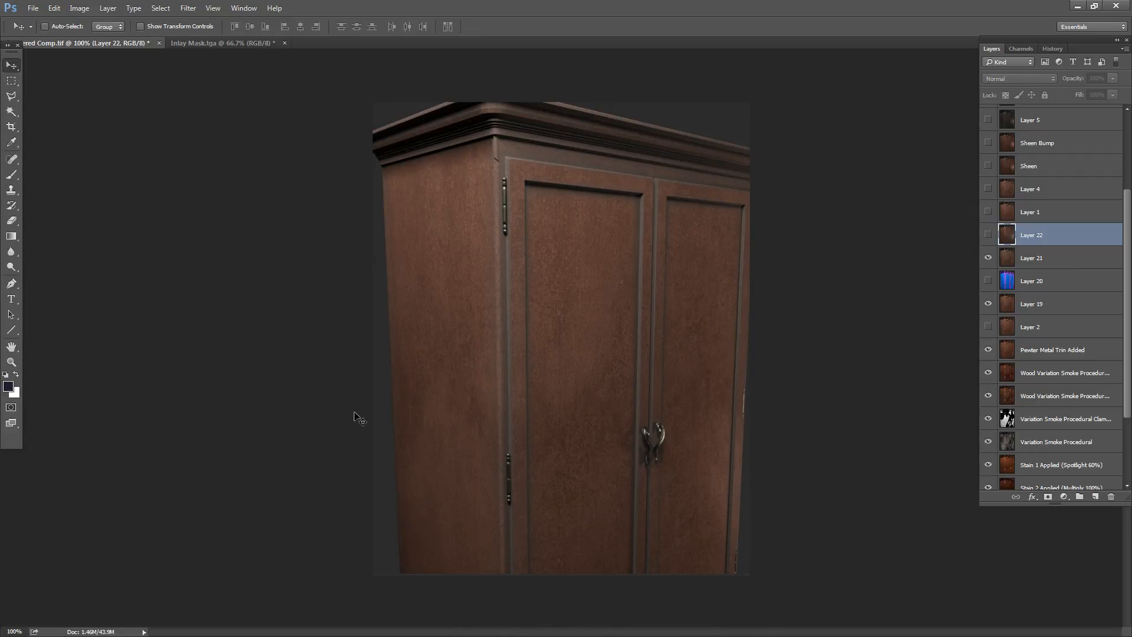
click(987, 236)
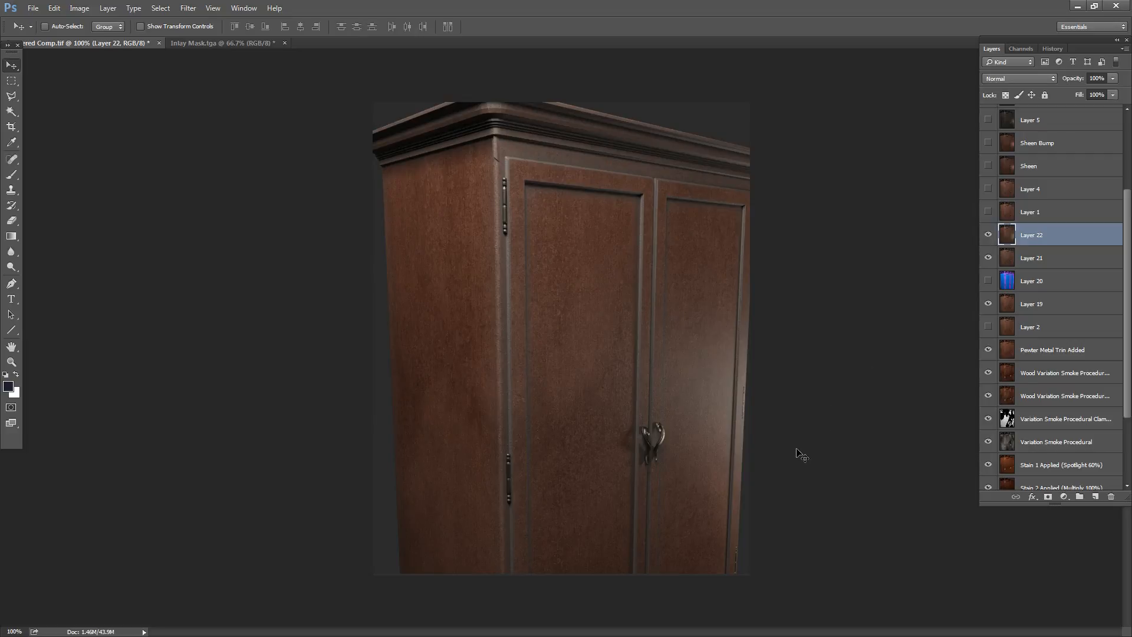
- Toggle Layer 22's visibility repeatedly to compare the wardrobe render with and without it
click(989, 235)
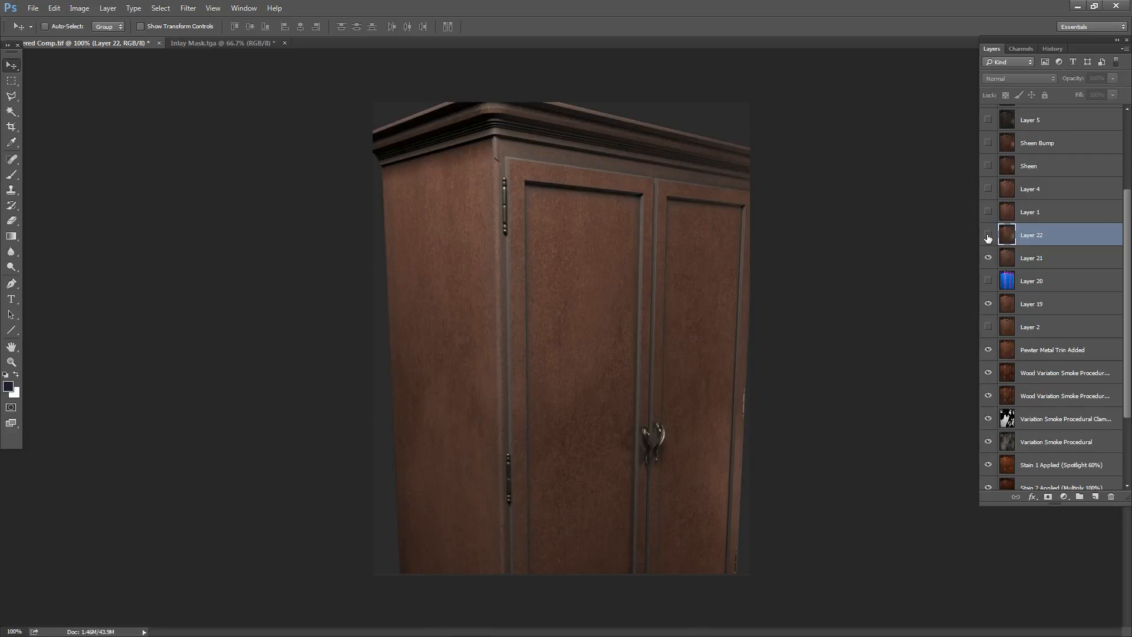
click(989, 235)
click(988, 235)
click(988, 235)
click(988, 235)
click(988, 235)
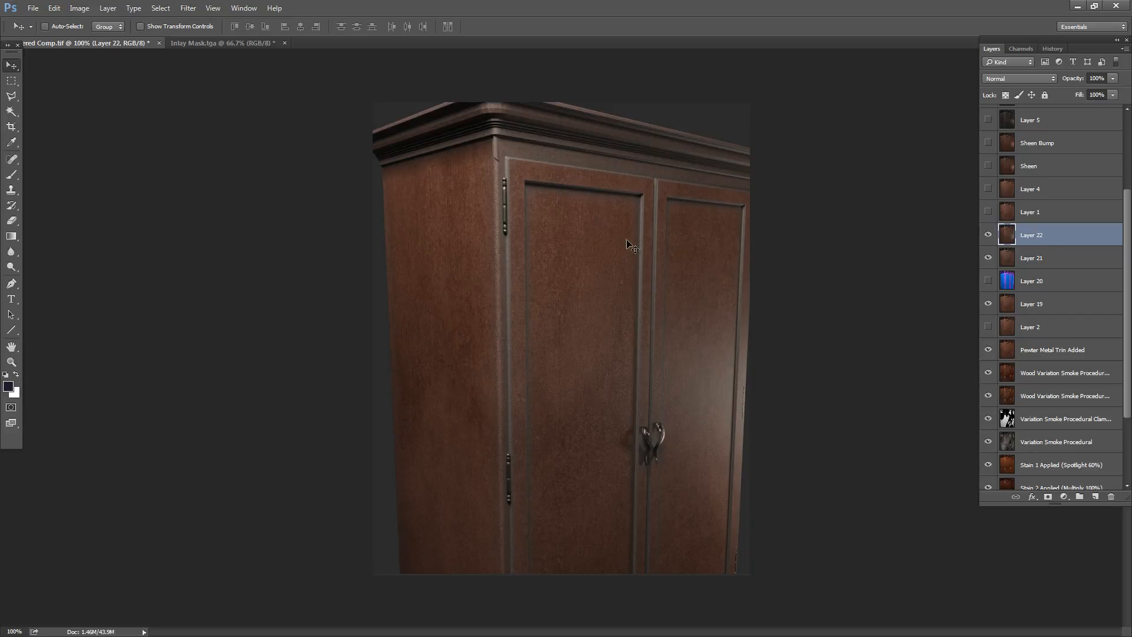
- Switch to 3ds Max, minimize the Slate Material Editor, and frame the whole wardrobe in the front view without safe frames
click(1079, 7)
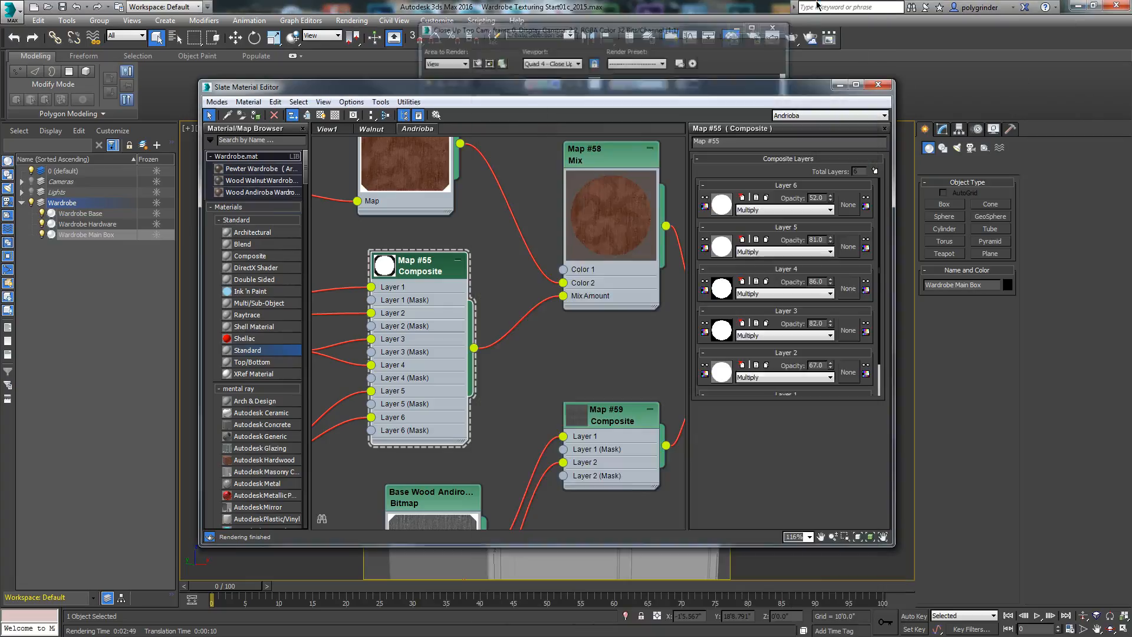
click(839, 84)
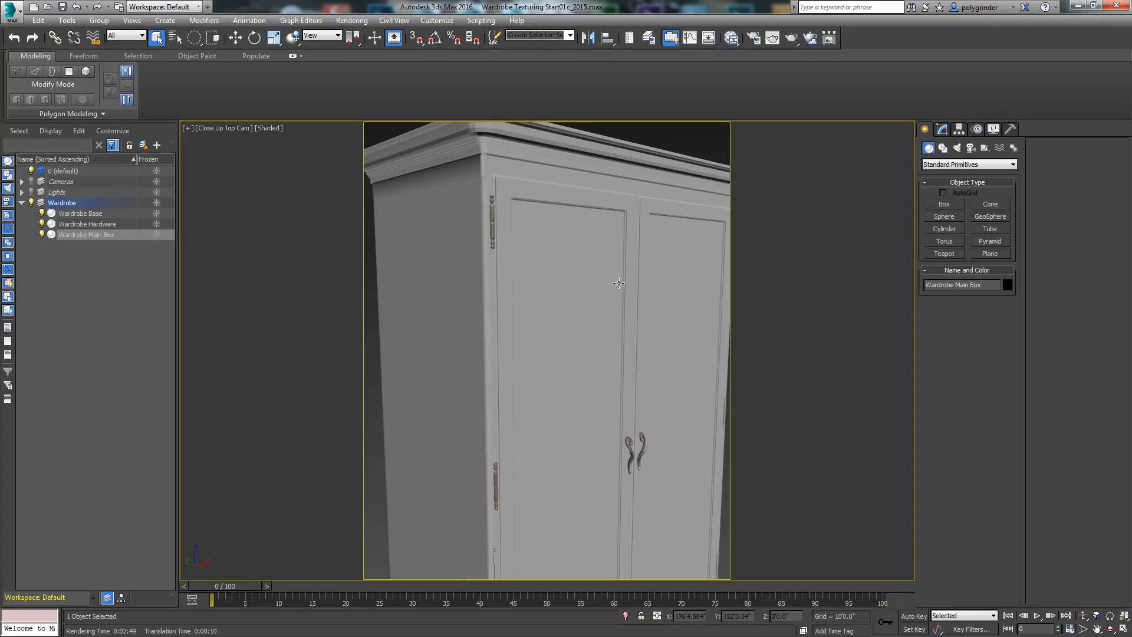
click(288, 187)
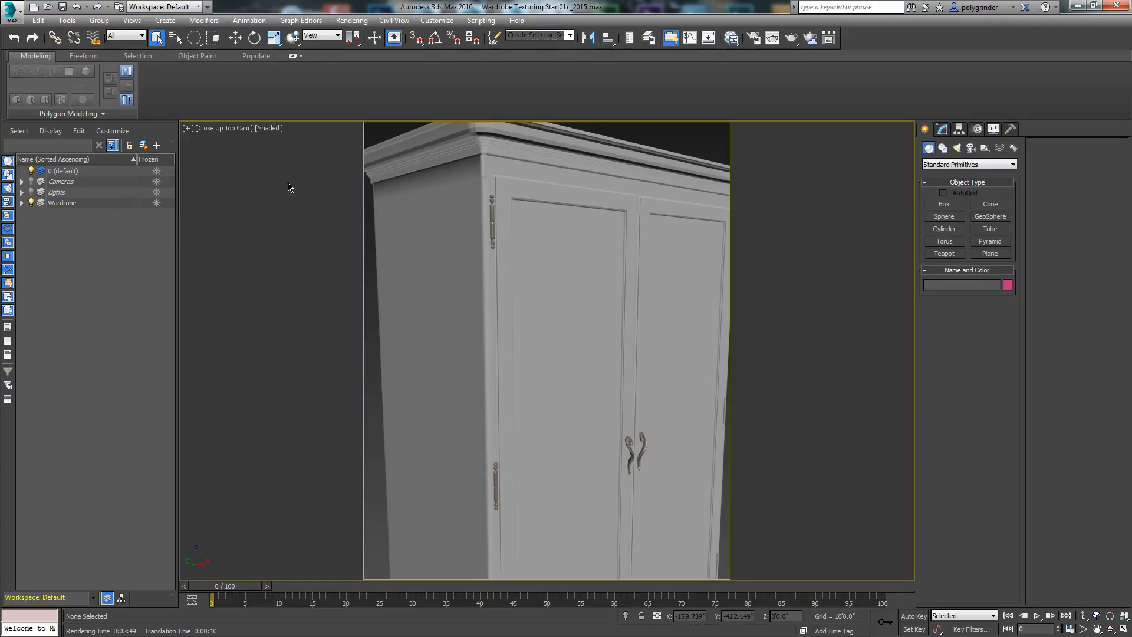
key(v)
key(f)
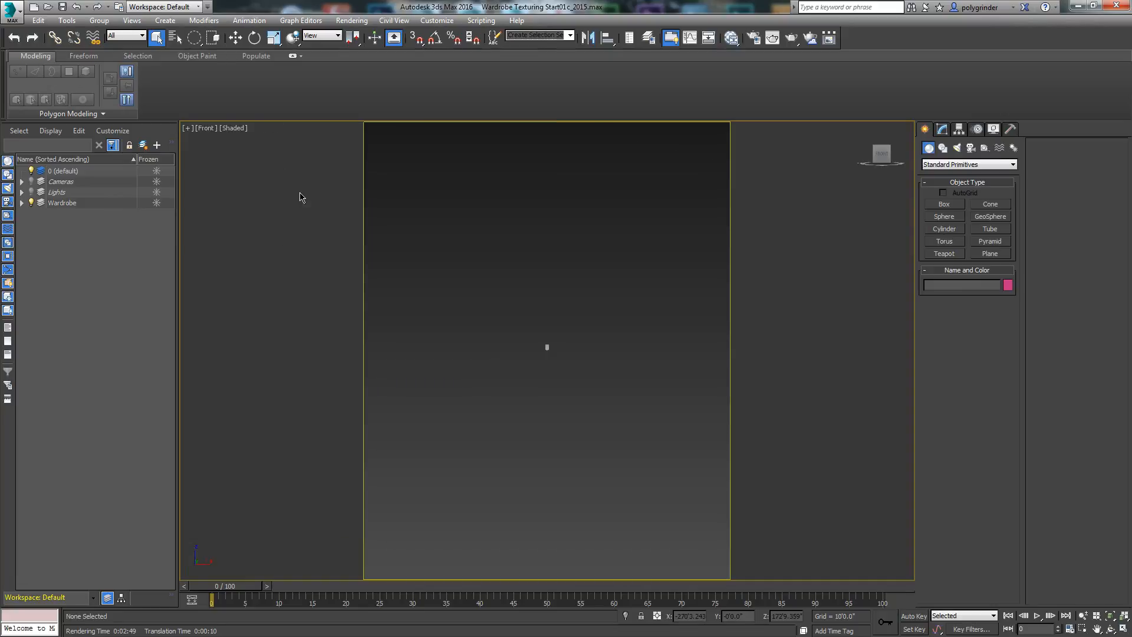
key(shift+f)
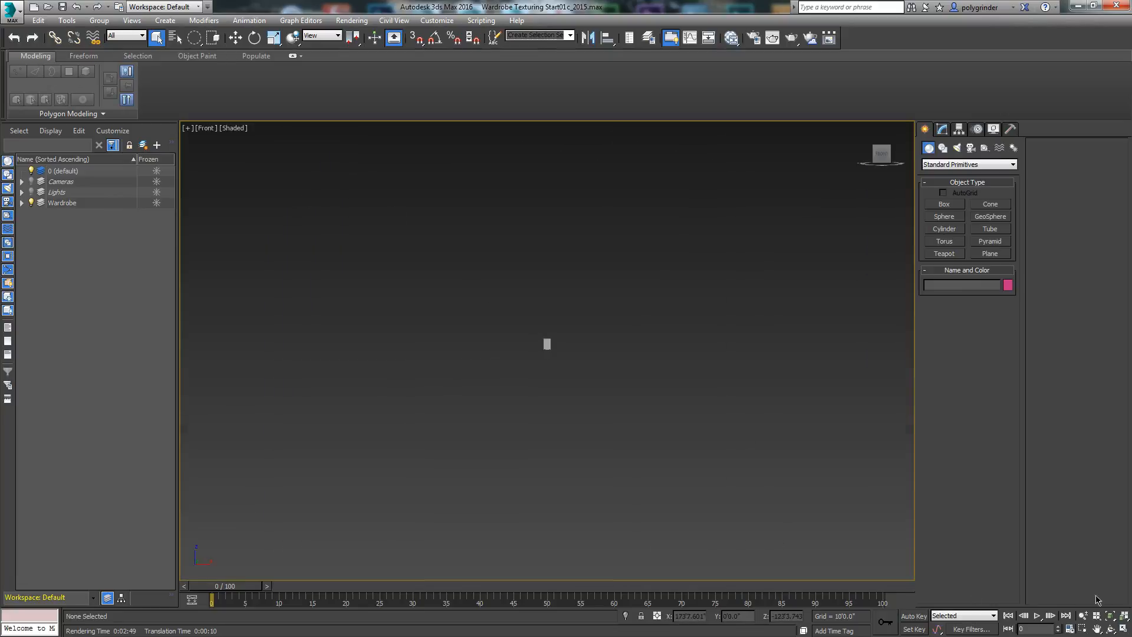
click(1115, 614)
- Select the wardrobe's main box, collapse its upper modifiers, and check the UVW Inlay 4 mapping before returning to UVW Stain 3
click(616, 330)
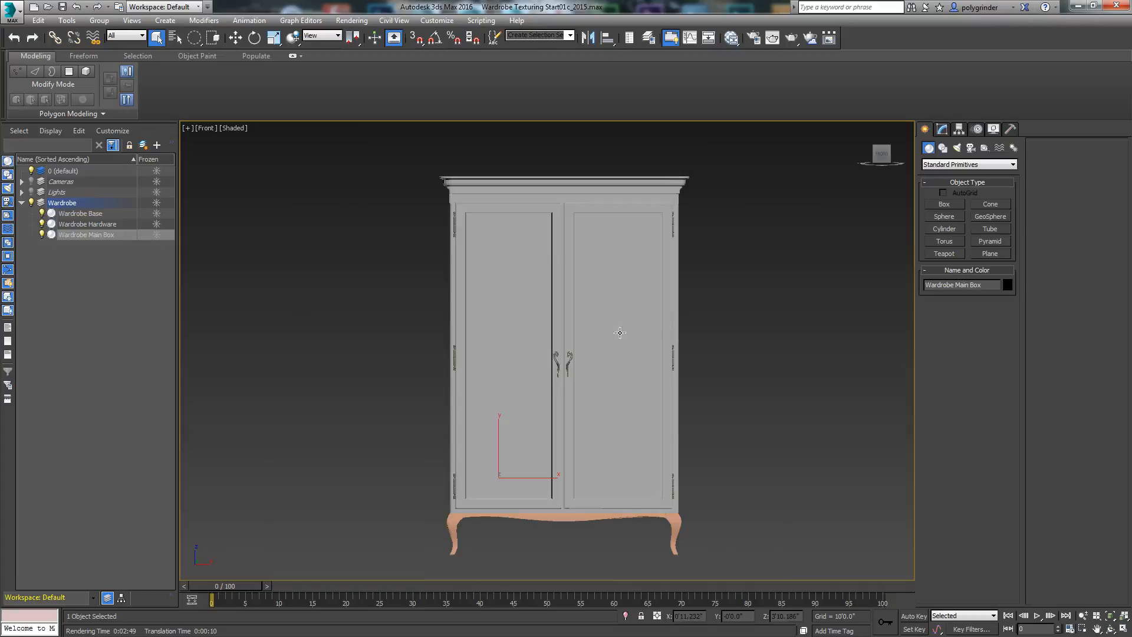
click(941, 129)
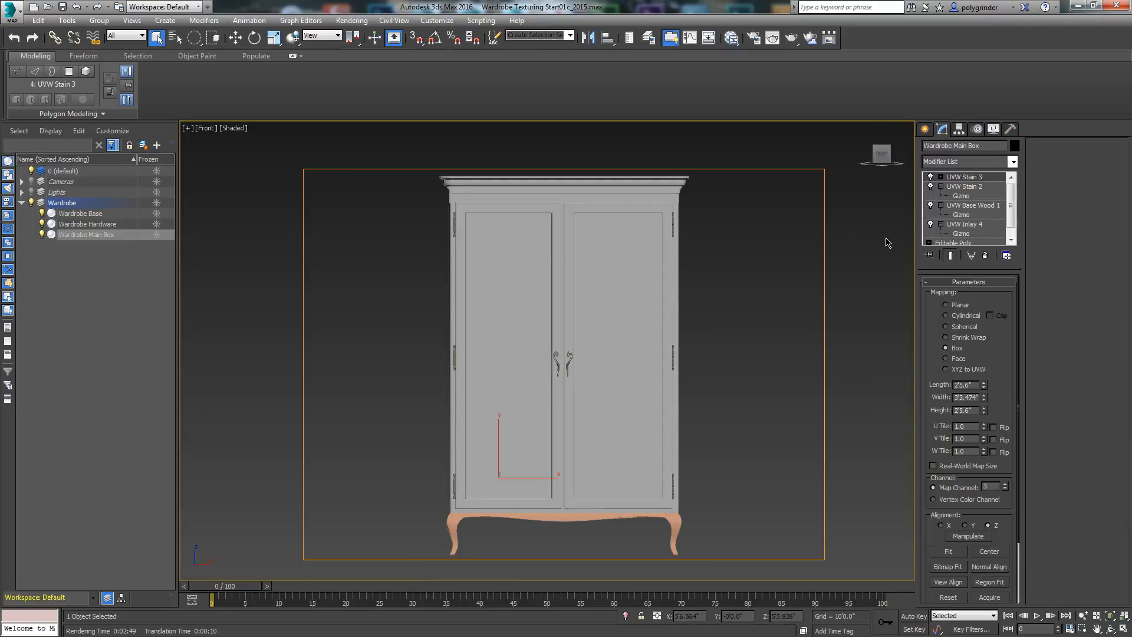
click(941, 186)
click(941, 195)
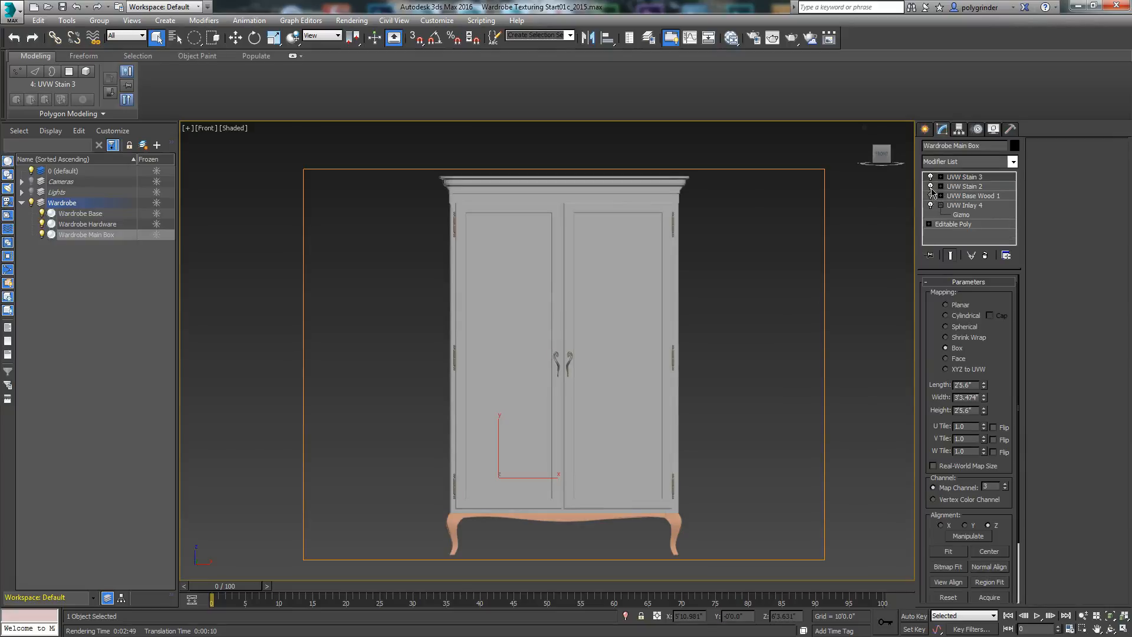
click(957, 205)
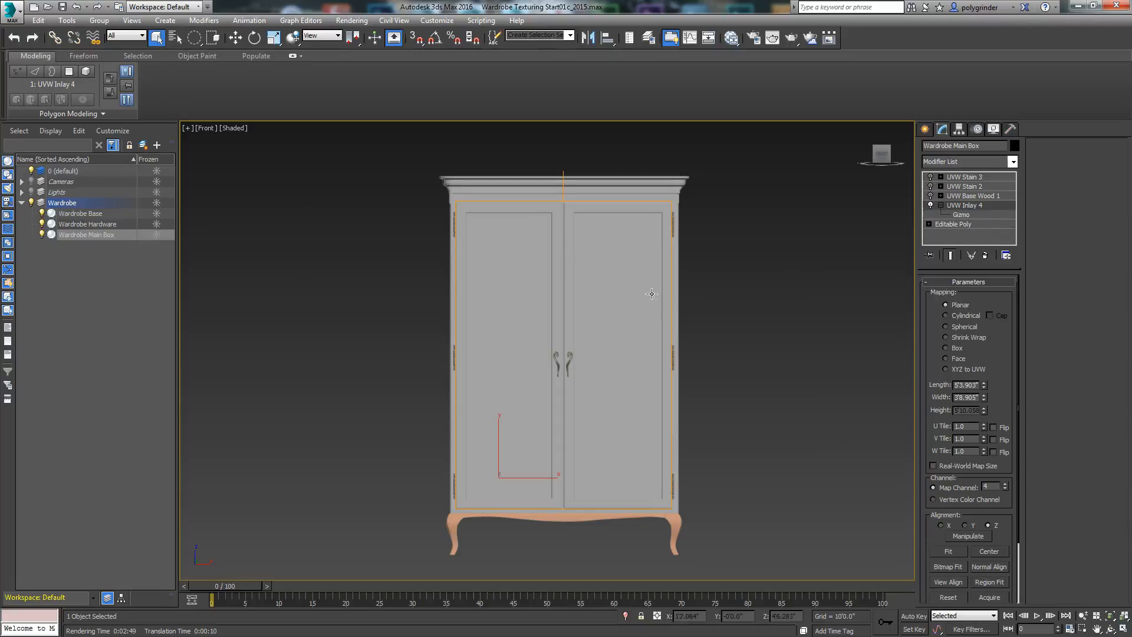
click(965, 178)
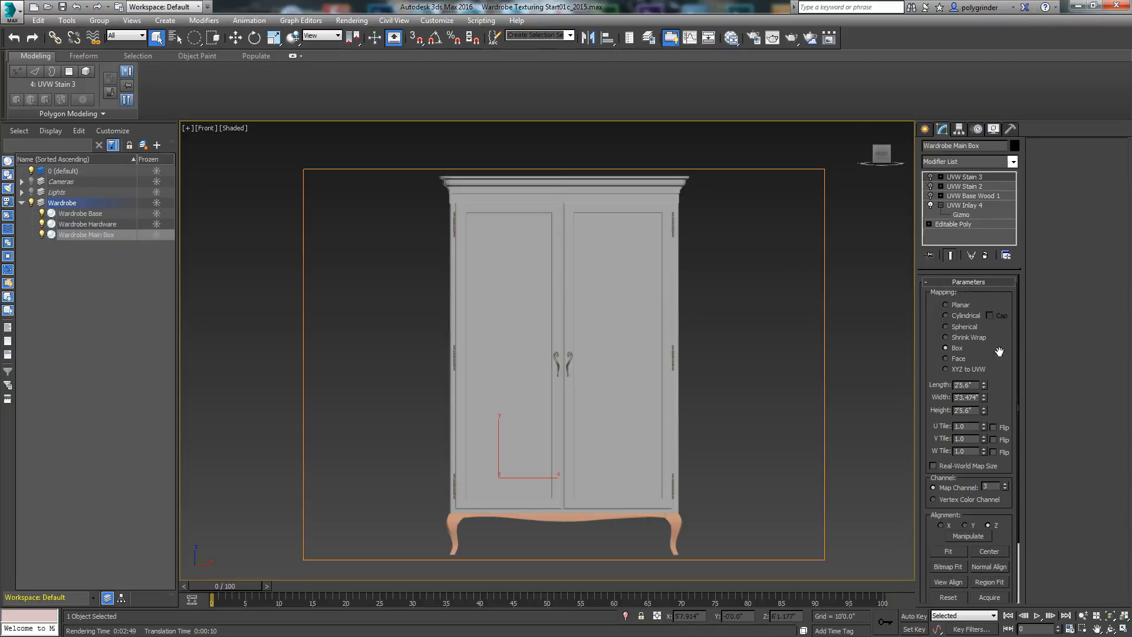
- Add a UVW Map modifier above UVW Stain 3 and align its planar mapping to the front view
click(1013, 161)
drag(1014, 206, 1026, 482)
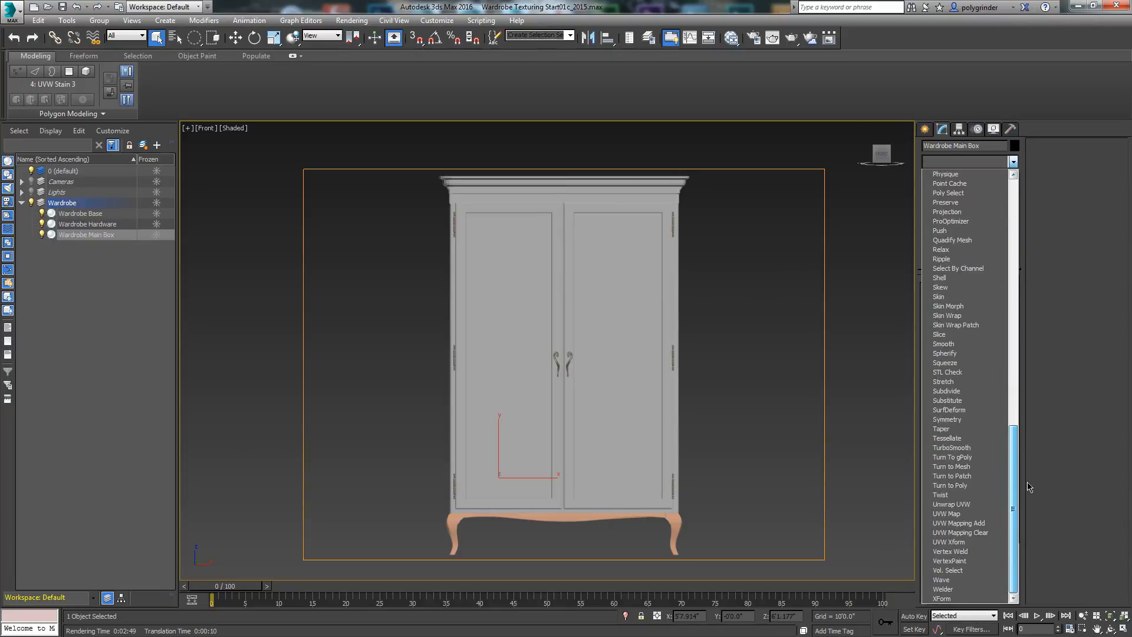
click(959, 514)
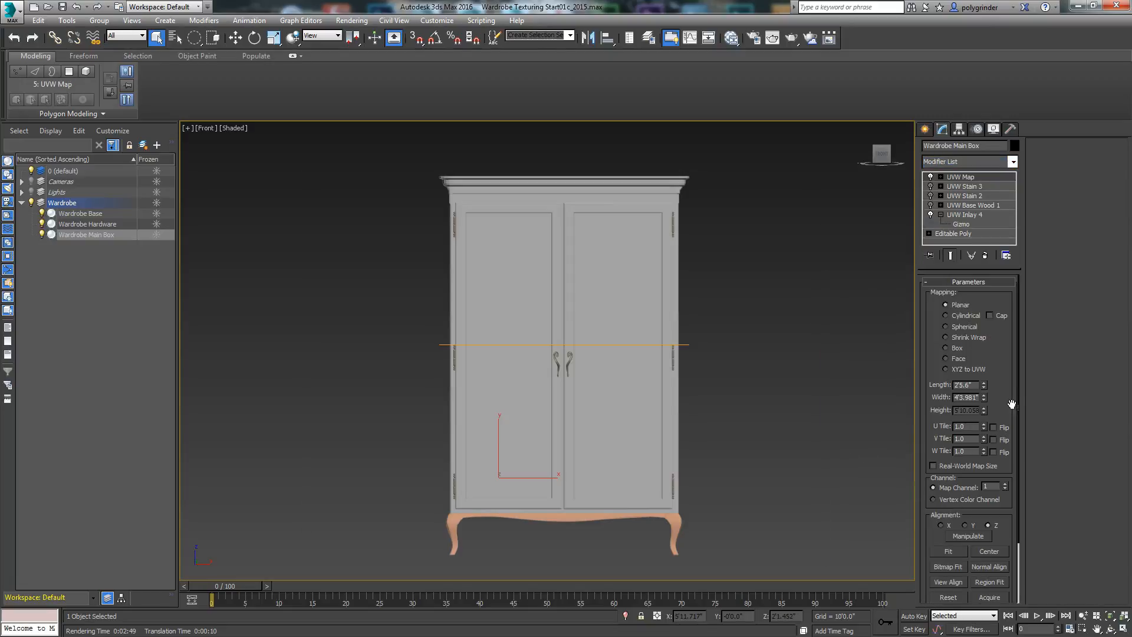
scroll(1010, 401, down, 2)
scroll(1006, 331, down, 3)
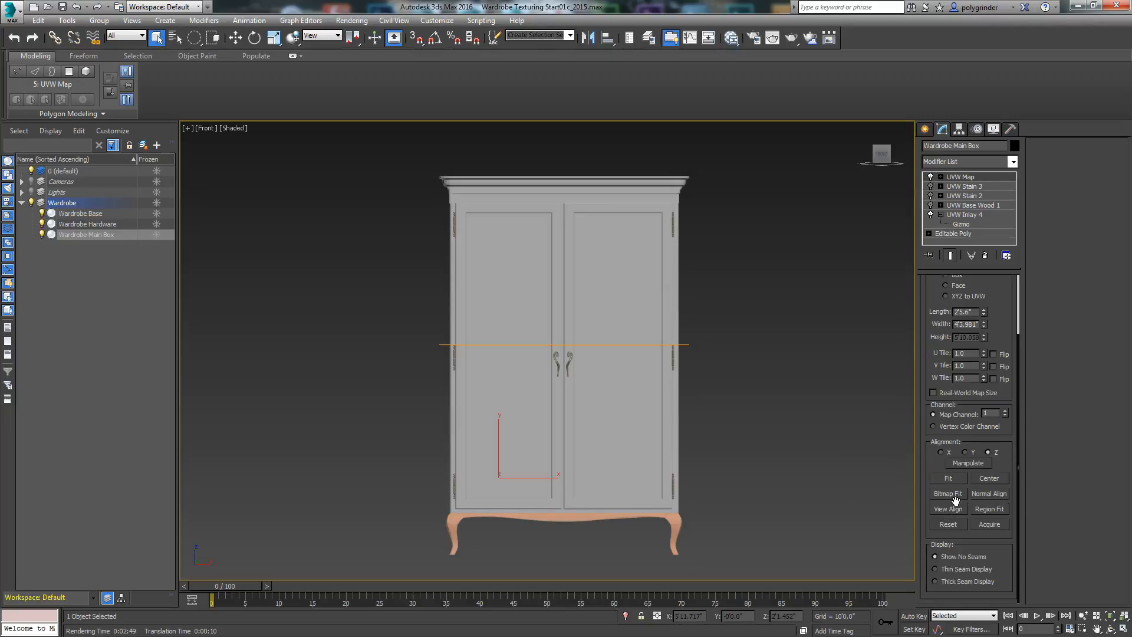
click(947, 508)
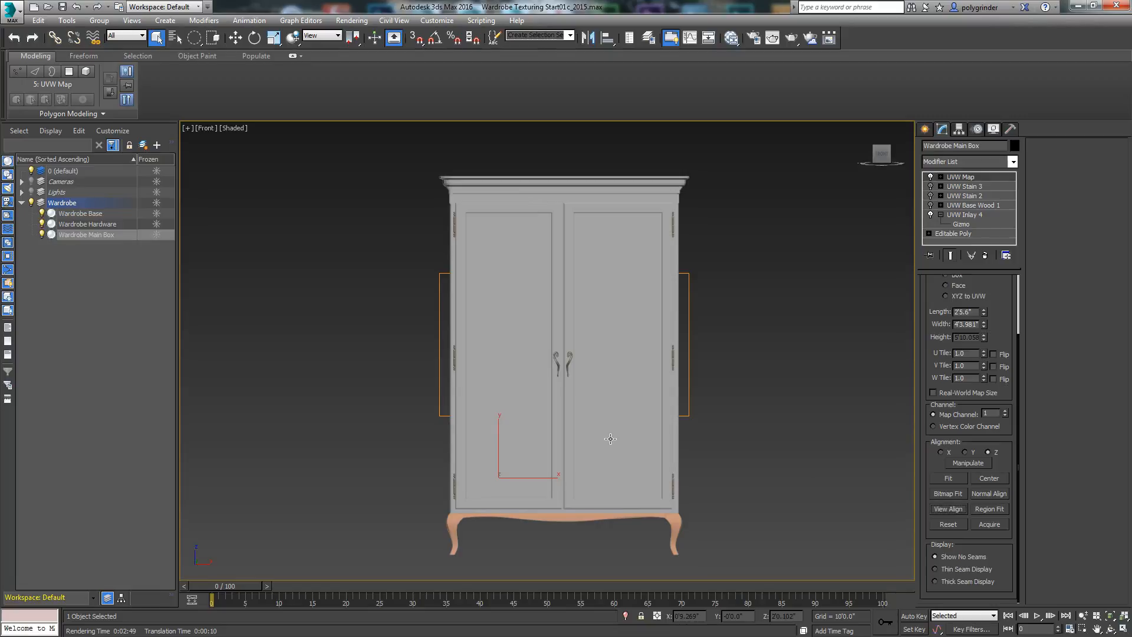
- Try to move the wardrobe's main box forward in a wireframe top view, and undo the move
key(v)
key(t)
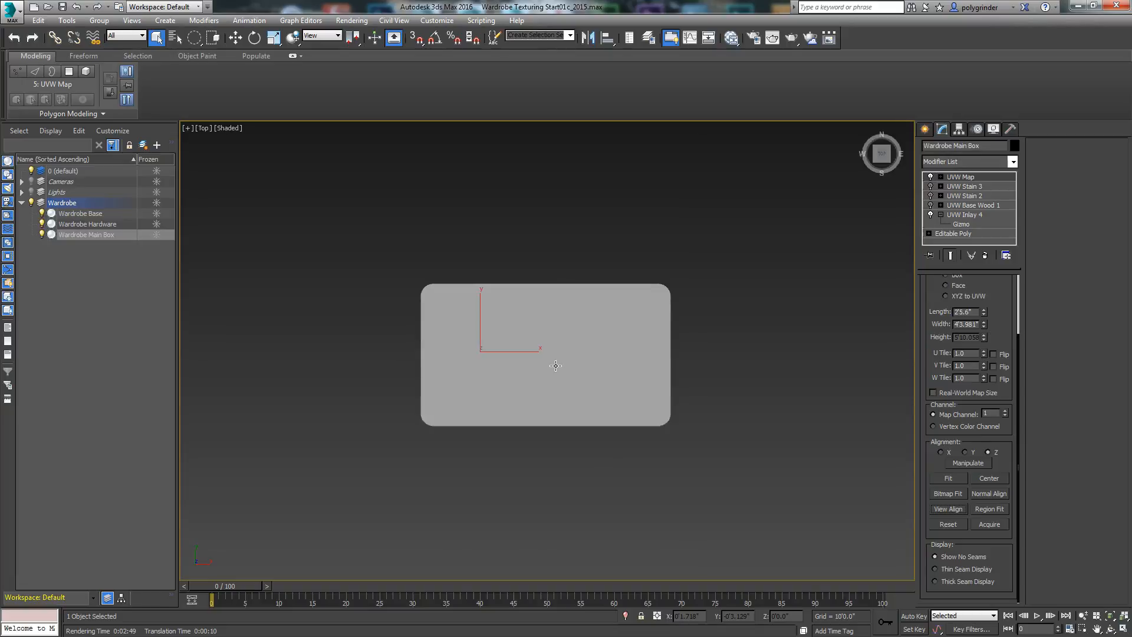
key(F3)
right_click(519, 356)
click(528, 361)
drag(479, 318, 486, 340)
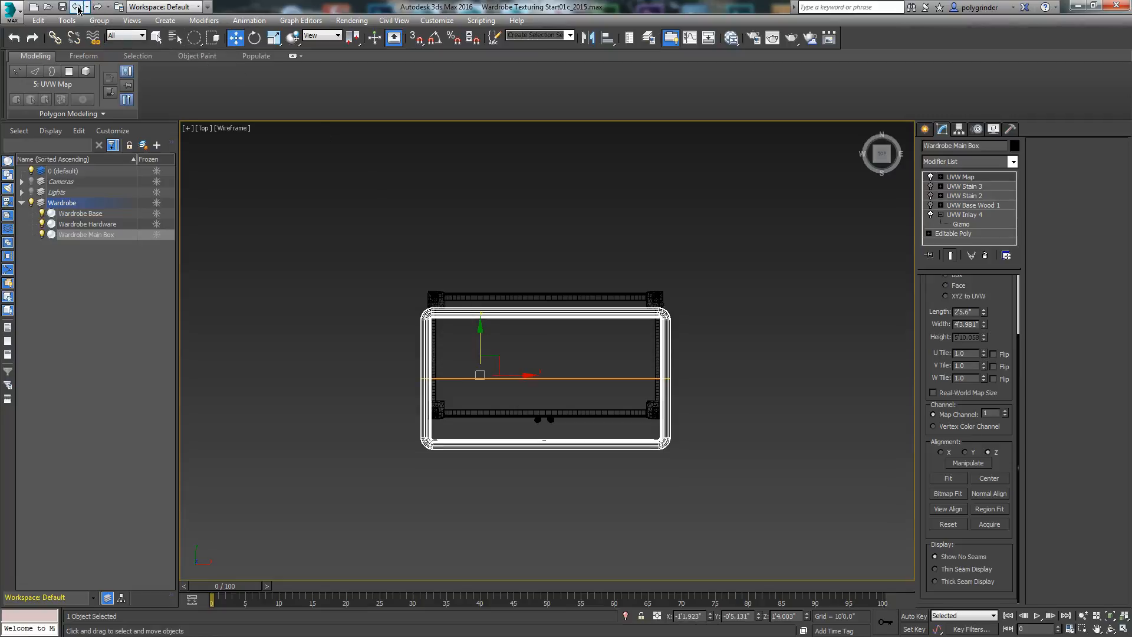
click(76, 7)
- Move the UVW Map gizmo forward along Y to just in front of the wardrobe doors
click(941, 177)
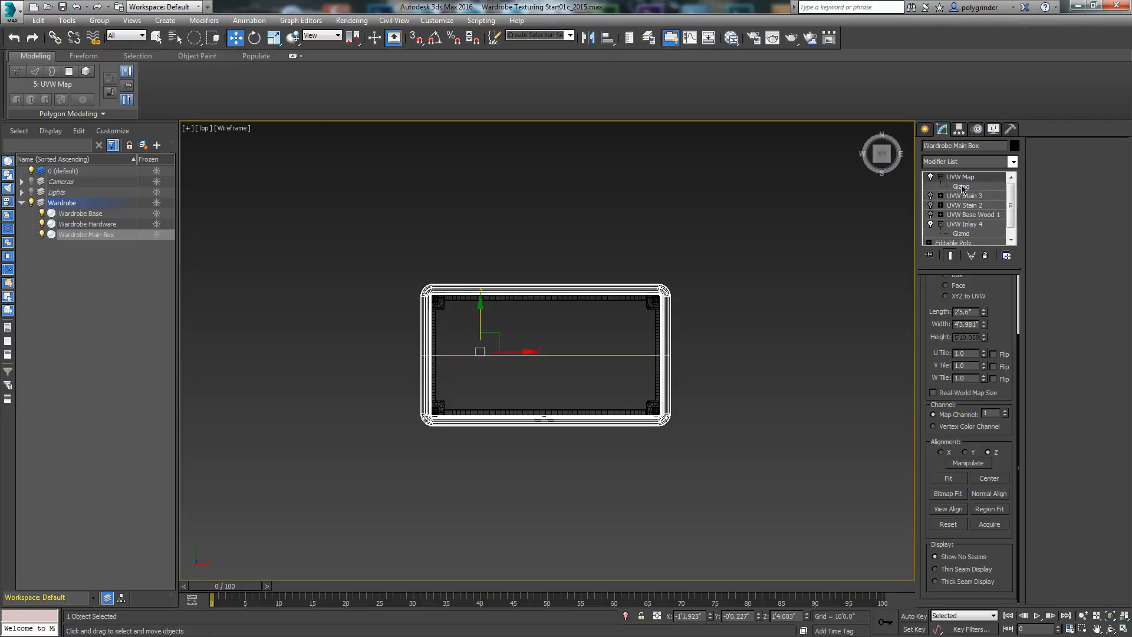
click(961, 187)
drag(545, 322, 550, 398)
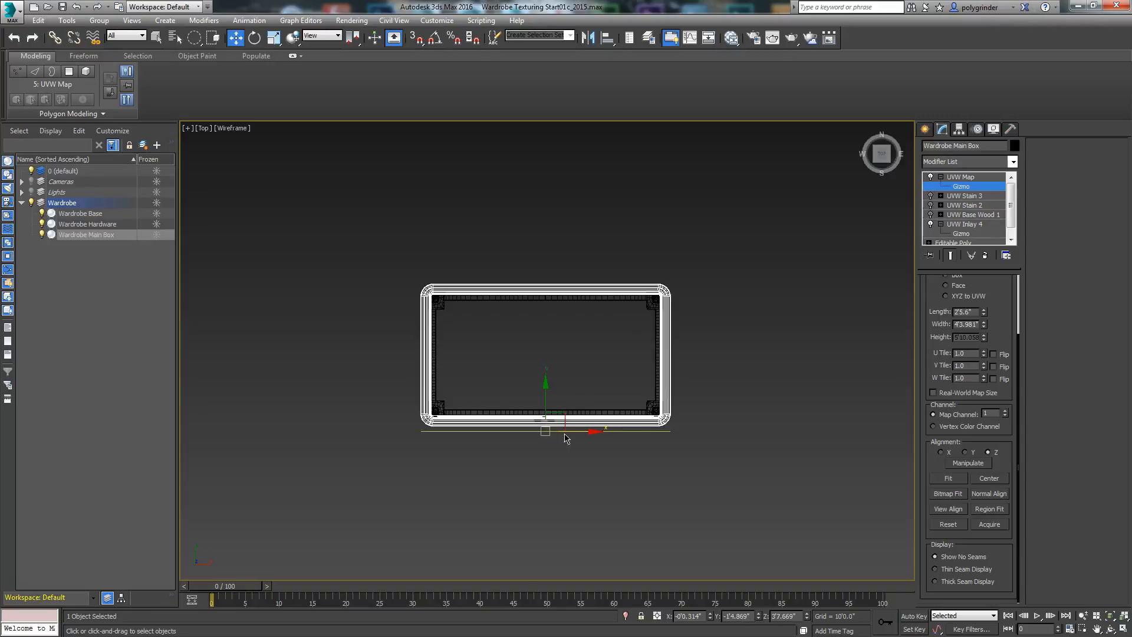
- Region-fit the UVW Map gizmo around both doors in the front view, and set the viewport to Shaded
key(f)
middle_drag(714, 384, 701, 373)
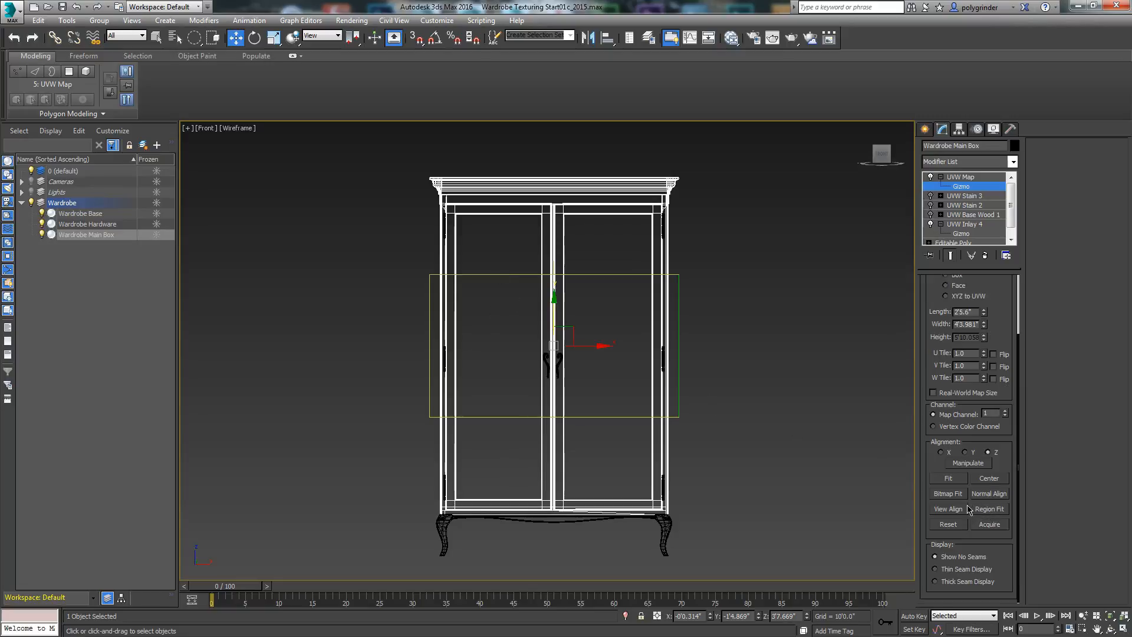
click(990, 510)
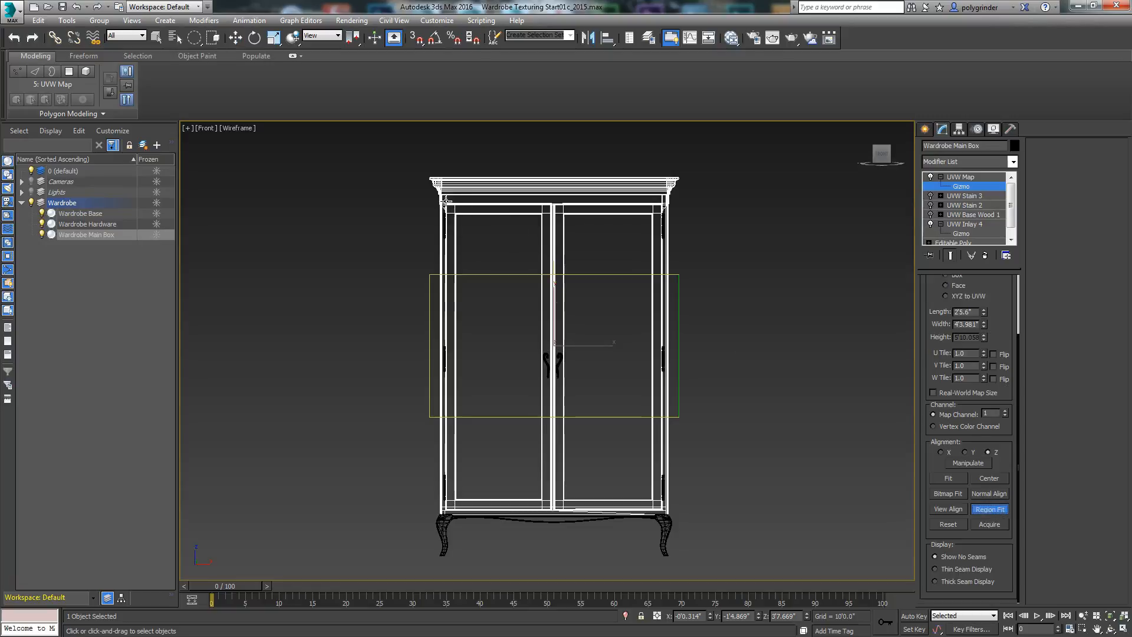
drag(445, 202, 662, 510)
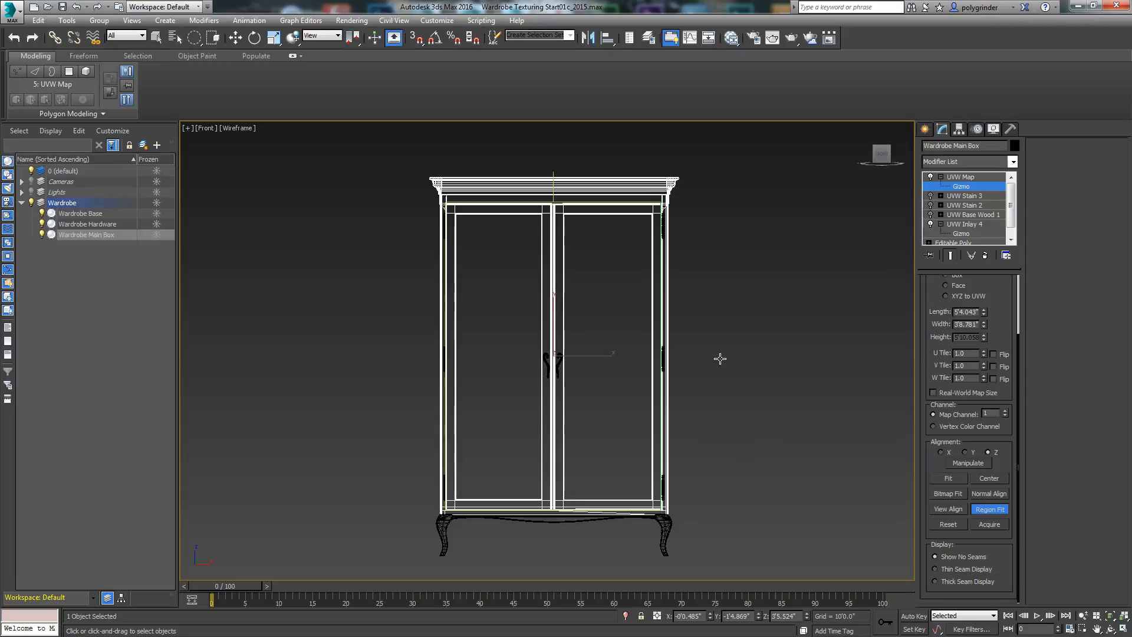
click(231, 129)
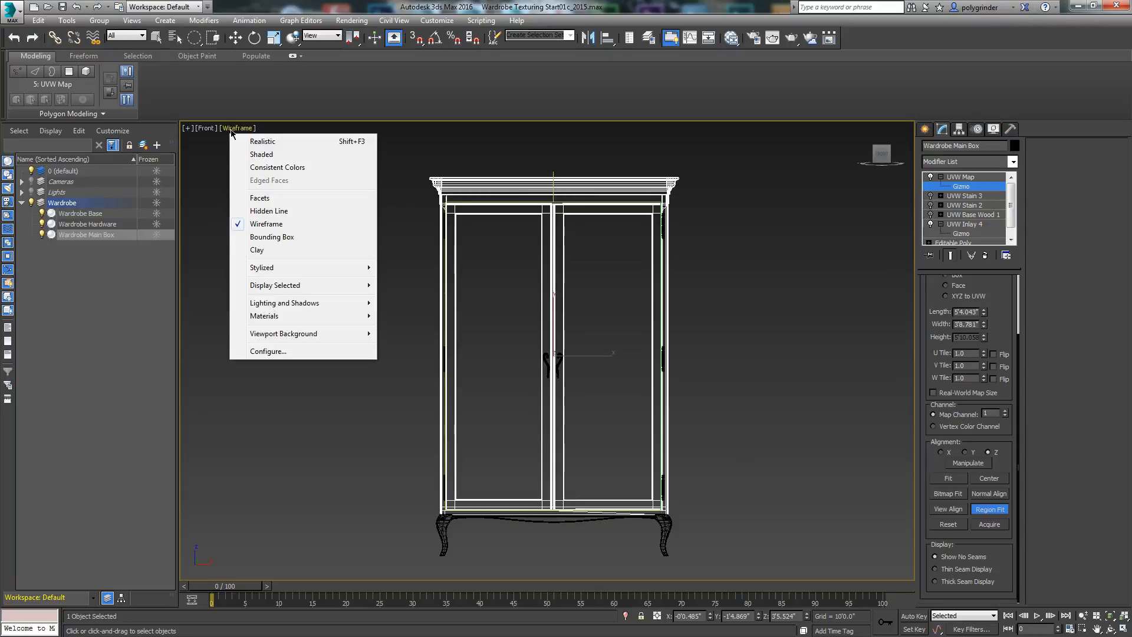
click(260, 154)
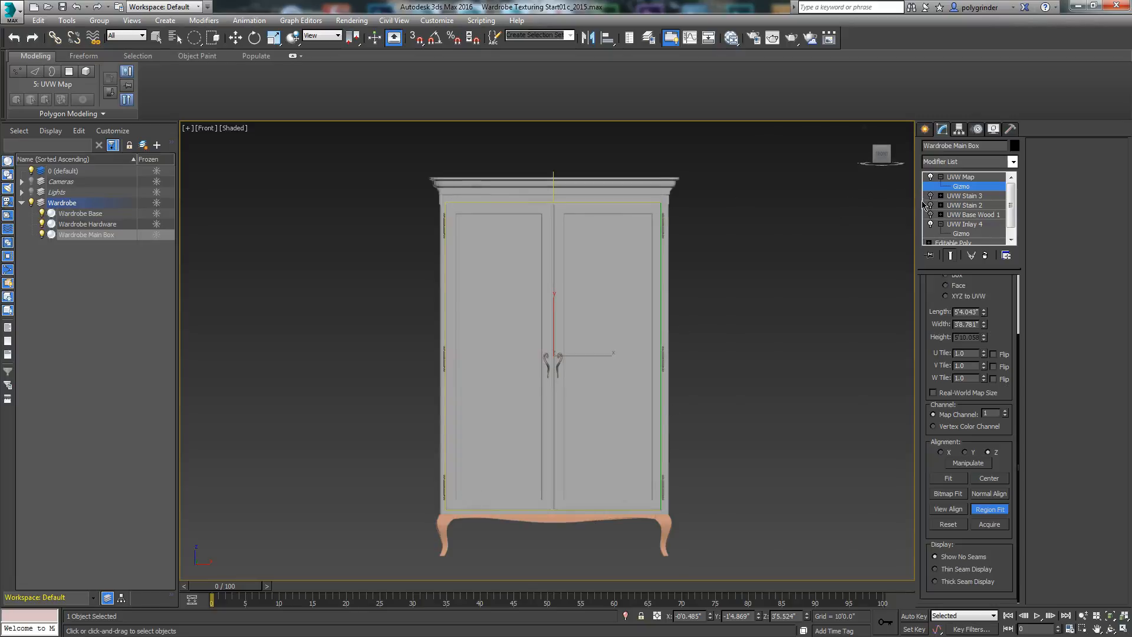
- Leave the gizmo level and set the new UVW Map modifier's map channel to 4
click(964, 178)
right_click(962, 175)
click(986, 186)
drag(965, 177, 979, 177)
click(998, 446)
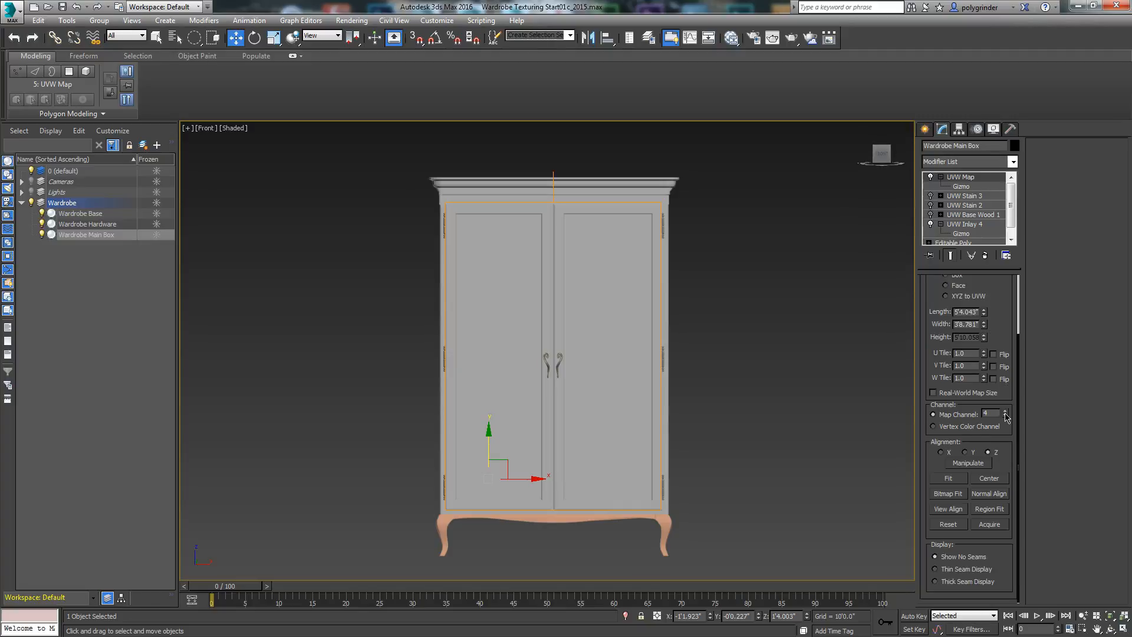
- Check the UVW Map modifier's gizmo level and remove the added modifier from the main box
key(1)
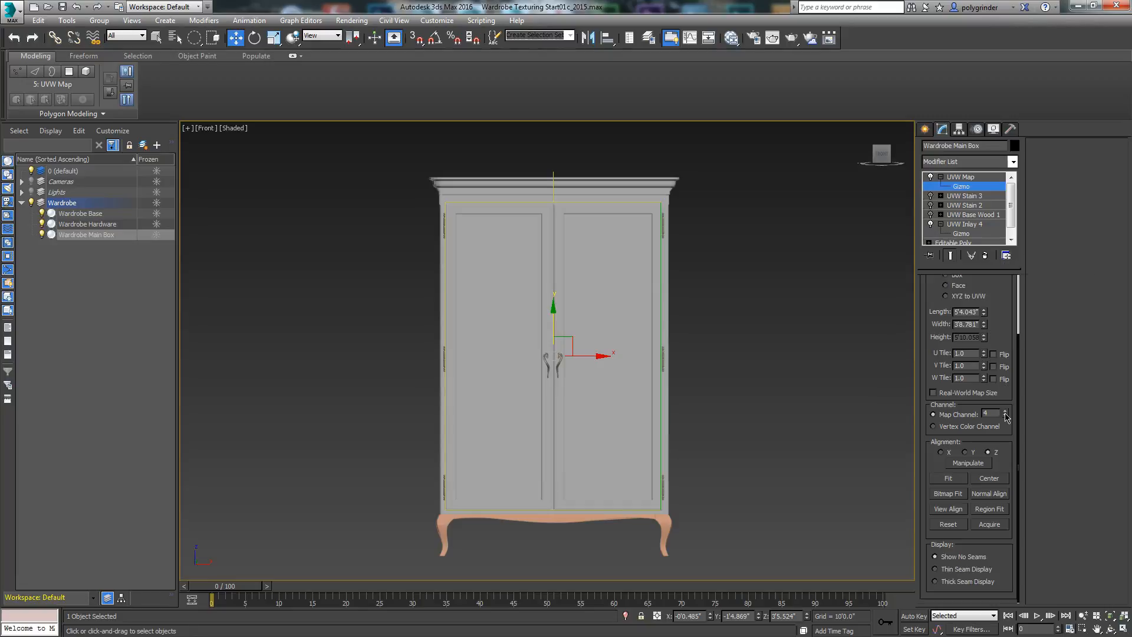
key(1)
key(ctrl+z)
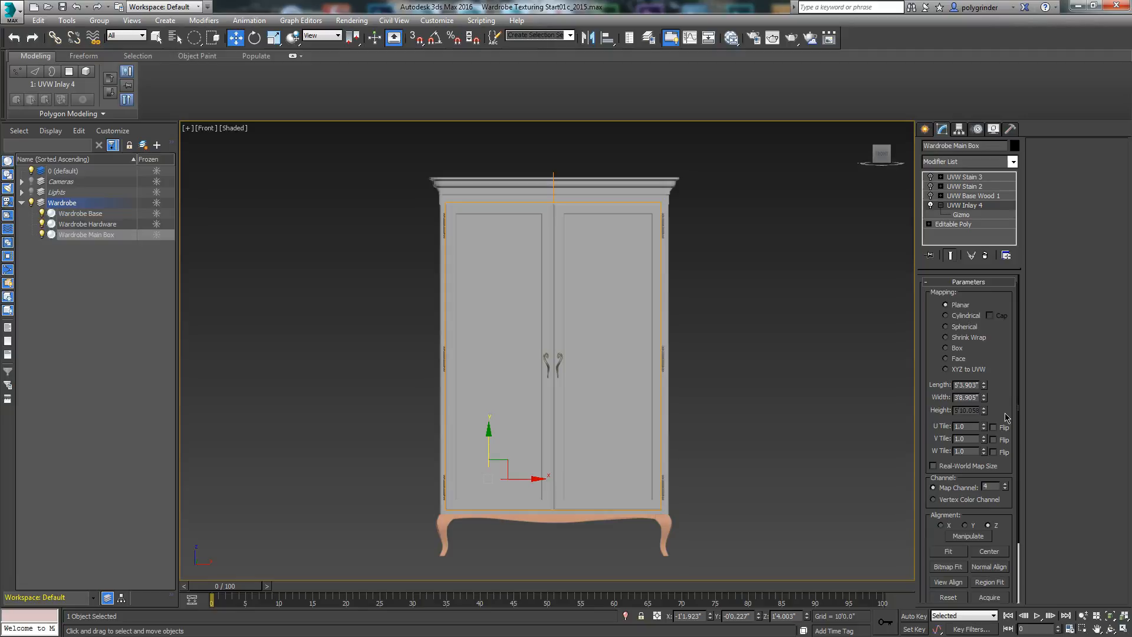
- Move the UVW Inlay 4 modifier to the top of the main box's modifier stack
drag(965, 205, 984, 190)
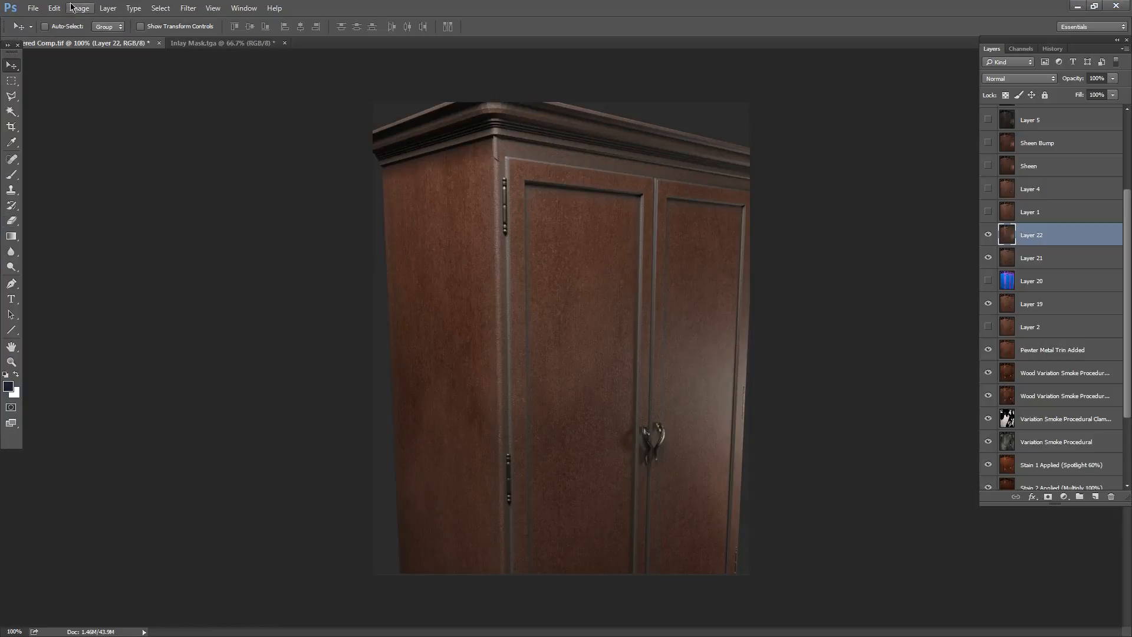
click(36, 7)
click(44, 21)
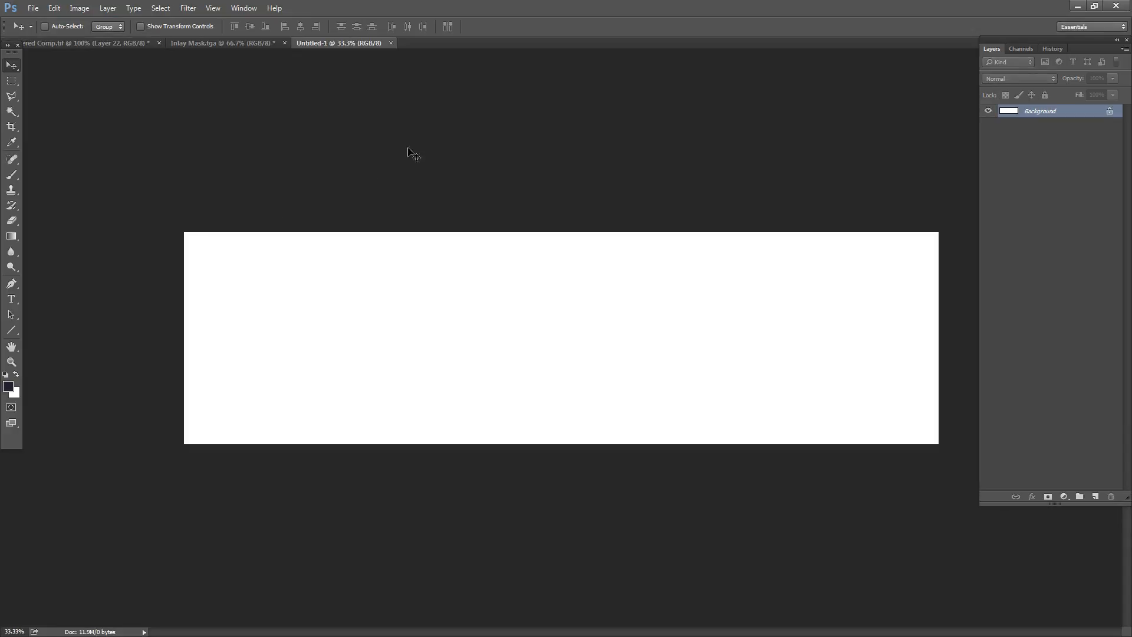
click(391, 43)
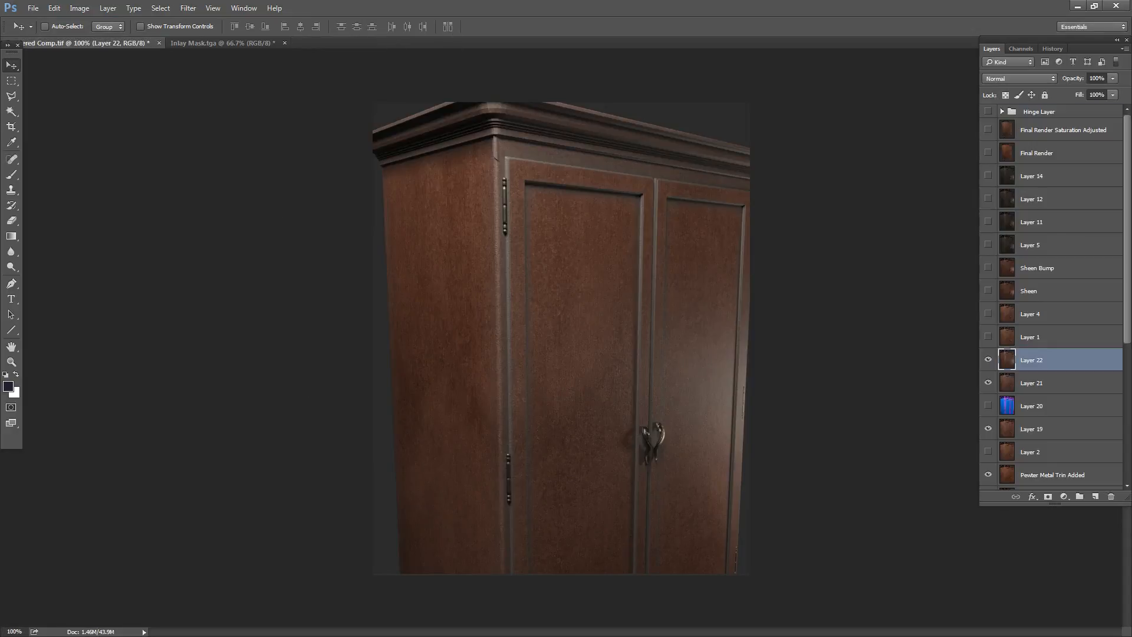
- Capture the wardrobe's front view in 3ds Max and paste the screenshot into a new Photoshop document
key(alt+Tab)
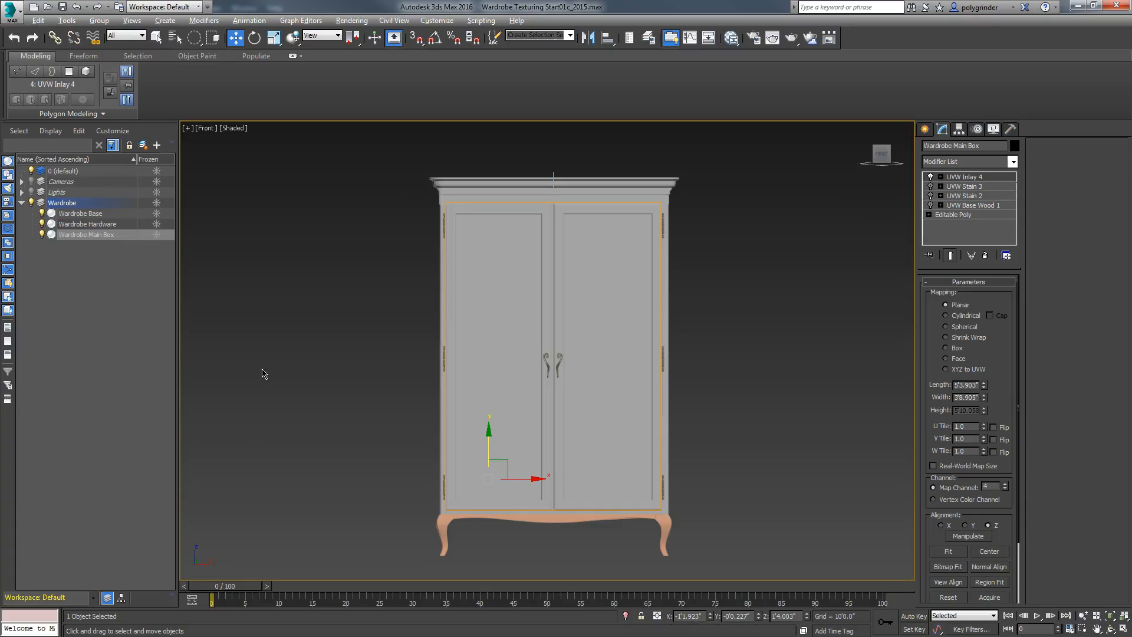
key(alt+Tab)
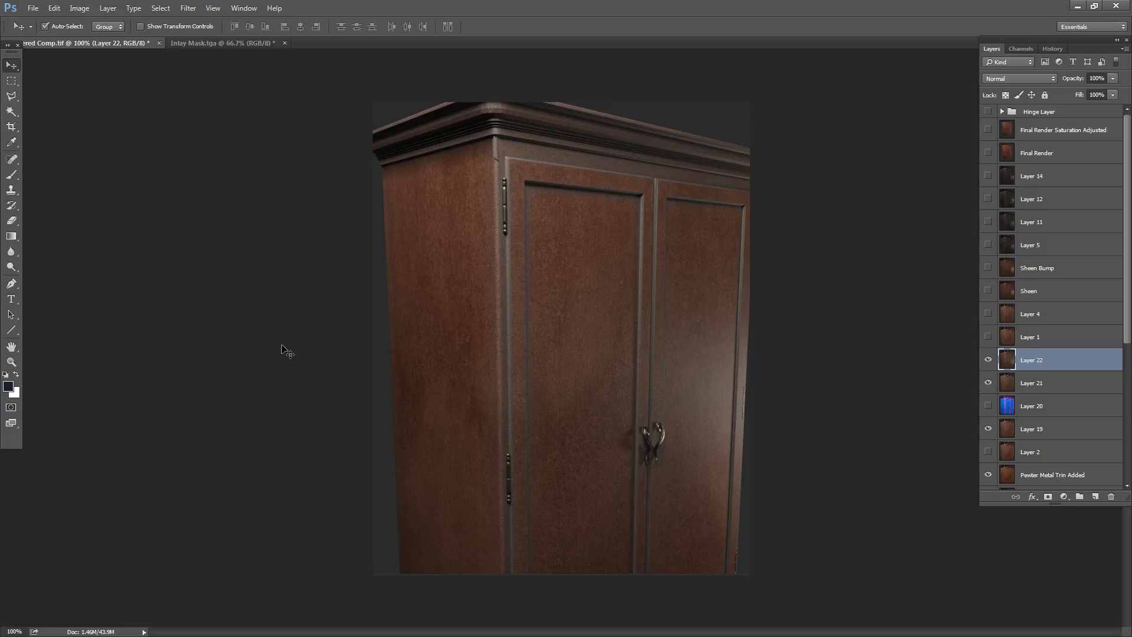
key(ctrl+n)
key(Return)
key(ctrl+v)
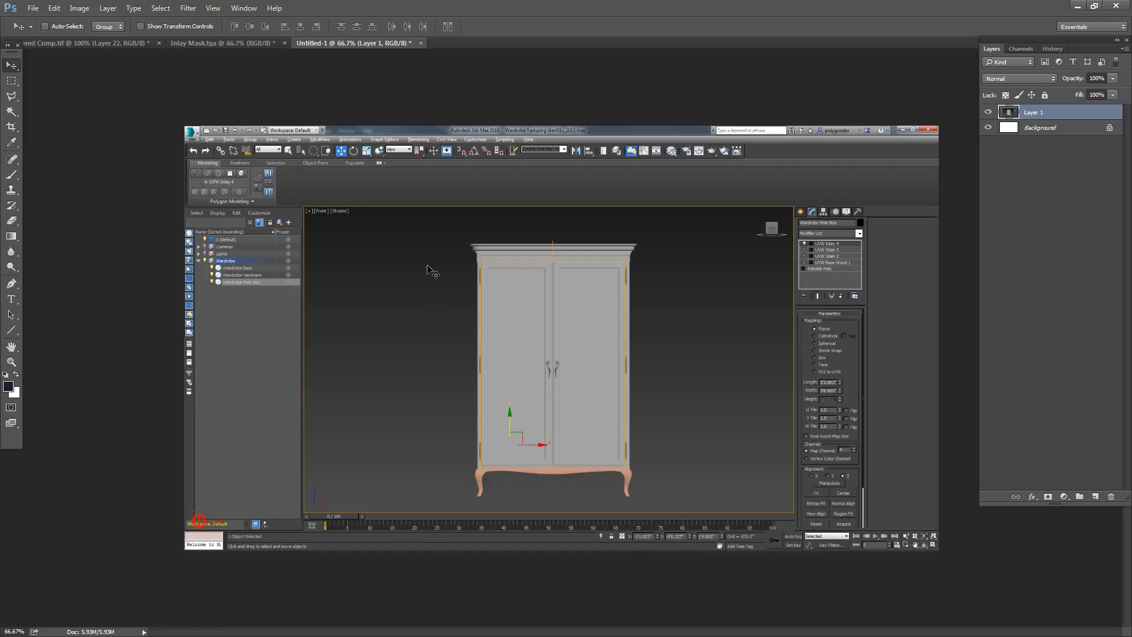
key(ctrl+plus)
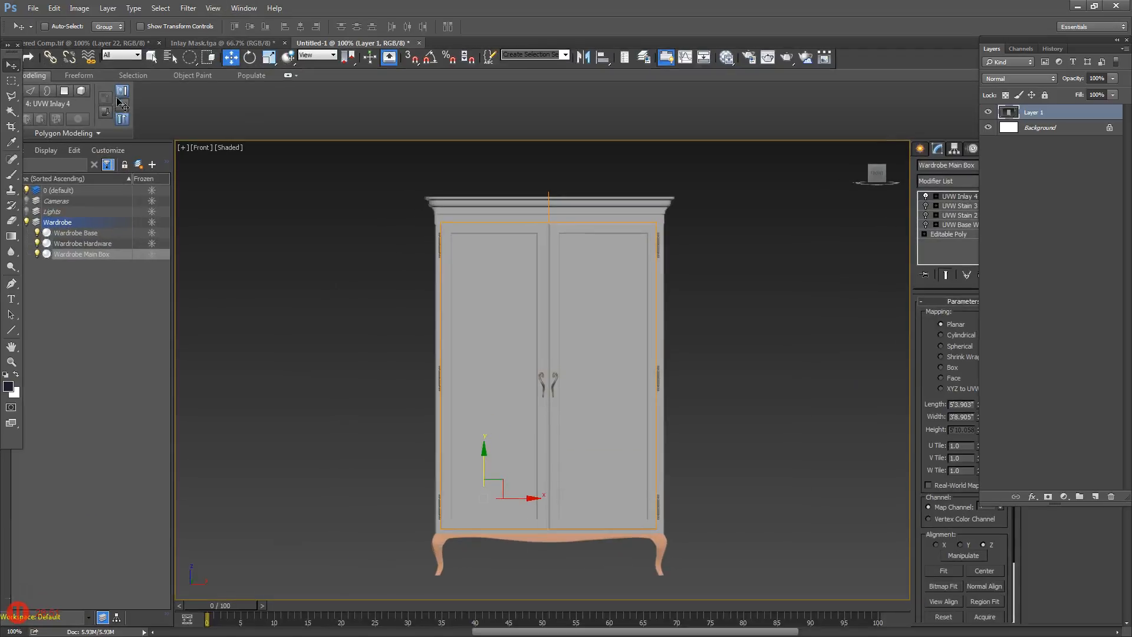
- Crop the wardrobe screenshot to the orange UVW gizmo rectangle around the two doors
click(11, 81)
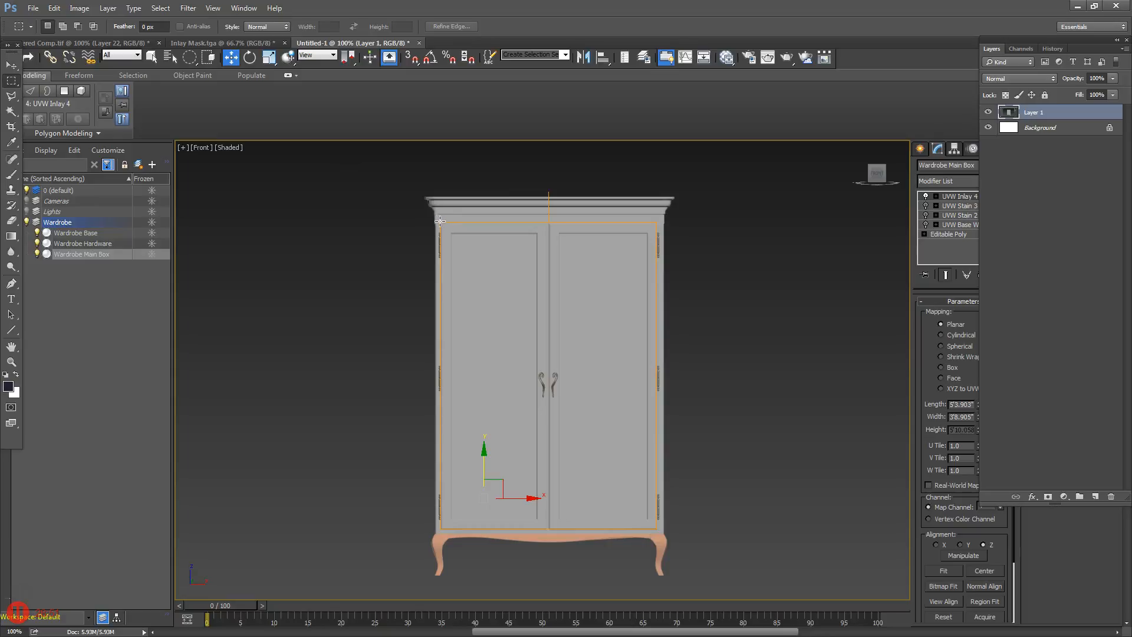
drag(440, 222, 657, 528)
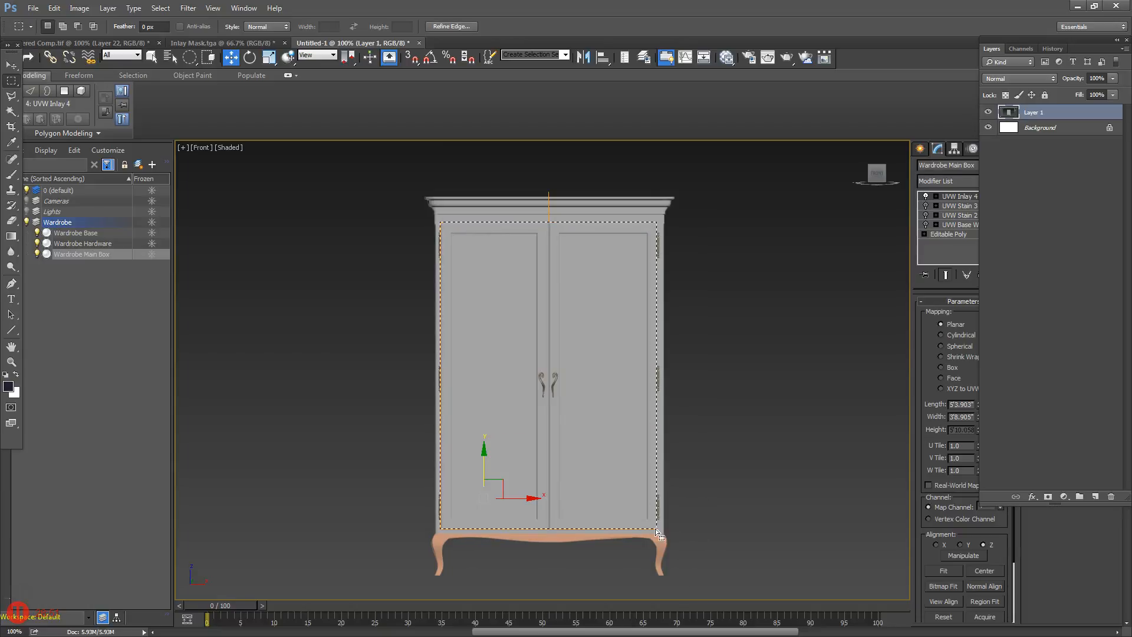
click(79, 8)
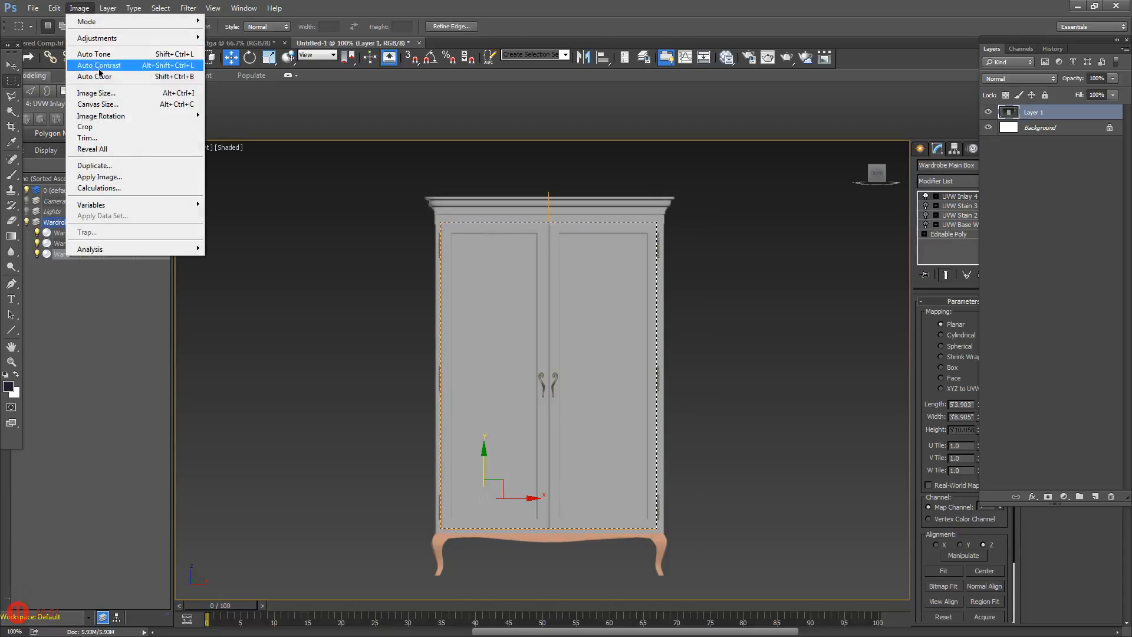
click(88, 126)
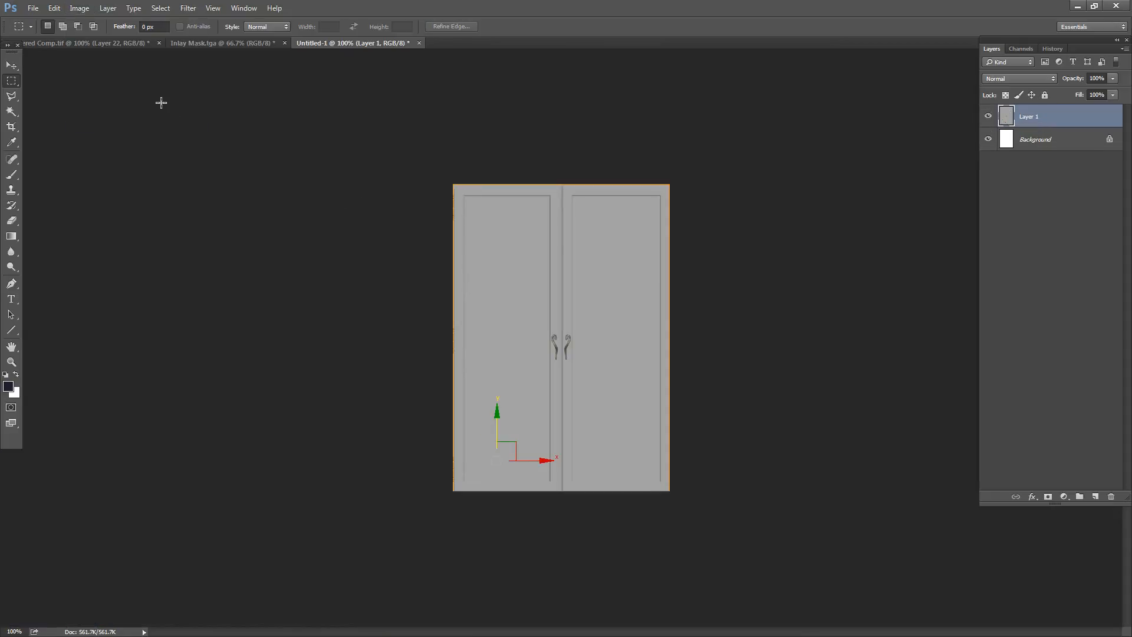
- Resize the cropped door image to 200 percent and fit it to the screen
click(79, 8)
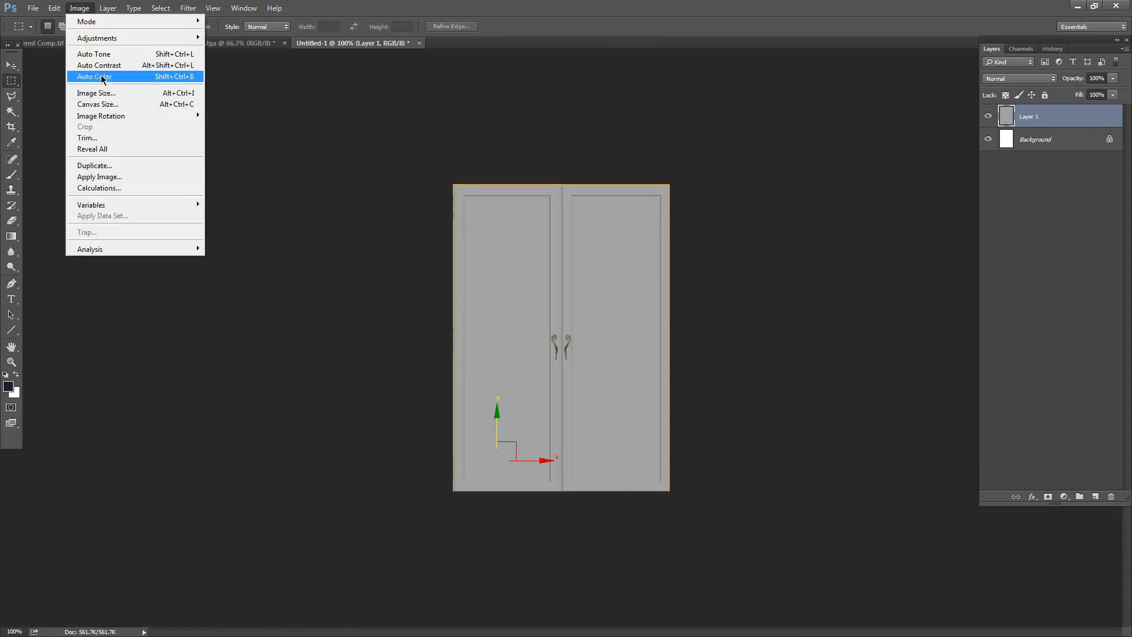
click(82, 92)
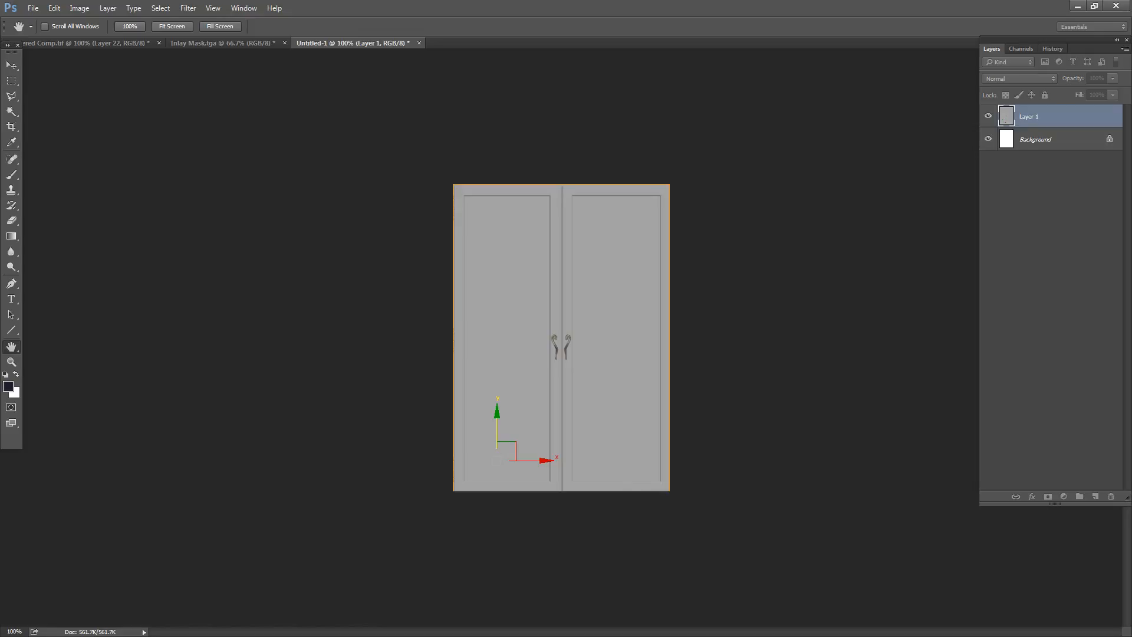
click(430, 189)
click(421, 187)
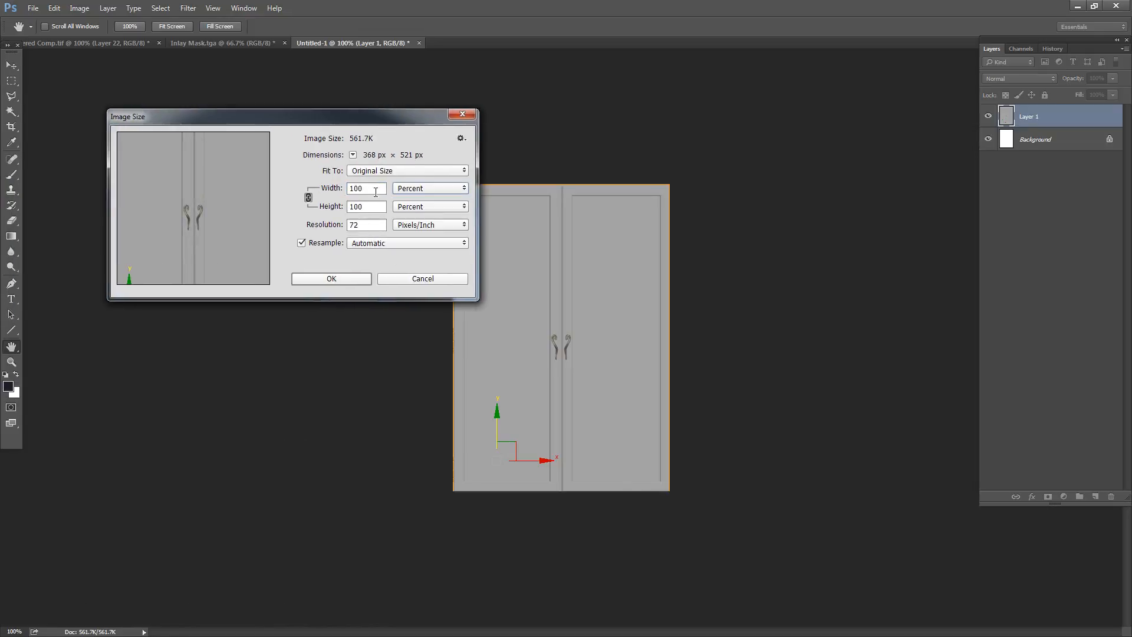
double_click(376, 188)
text(200)
key(Return)
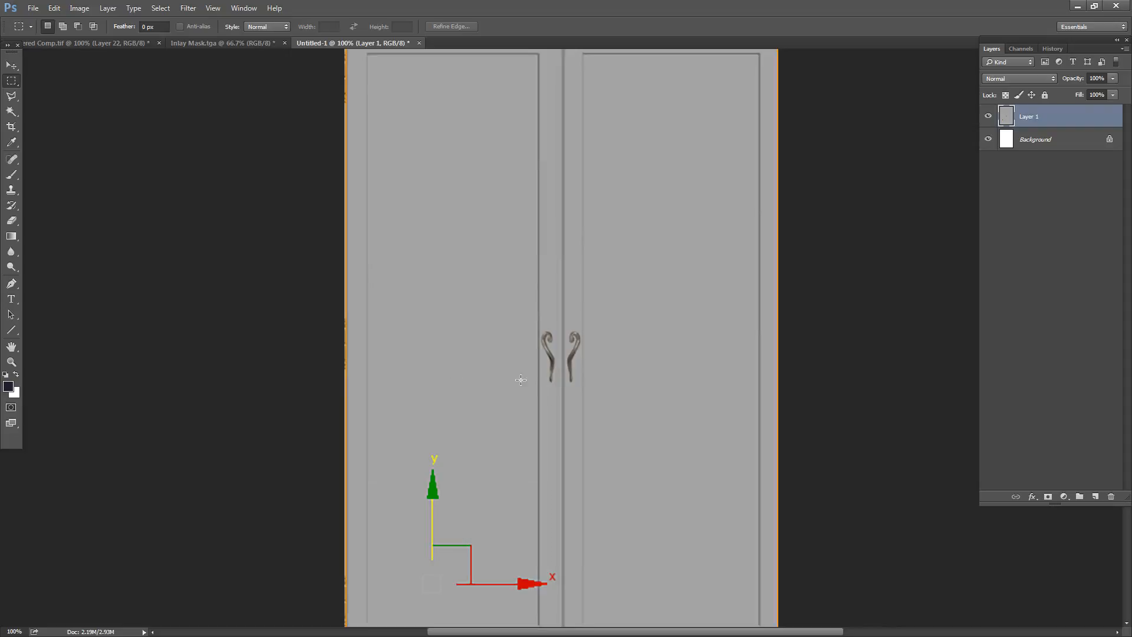
key(ctrl+0)
key(alt)
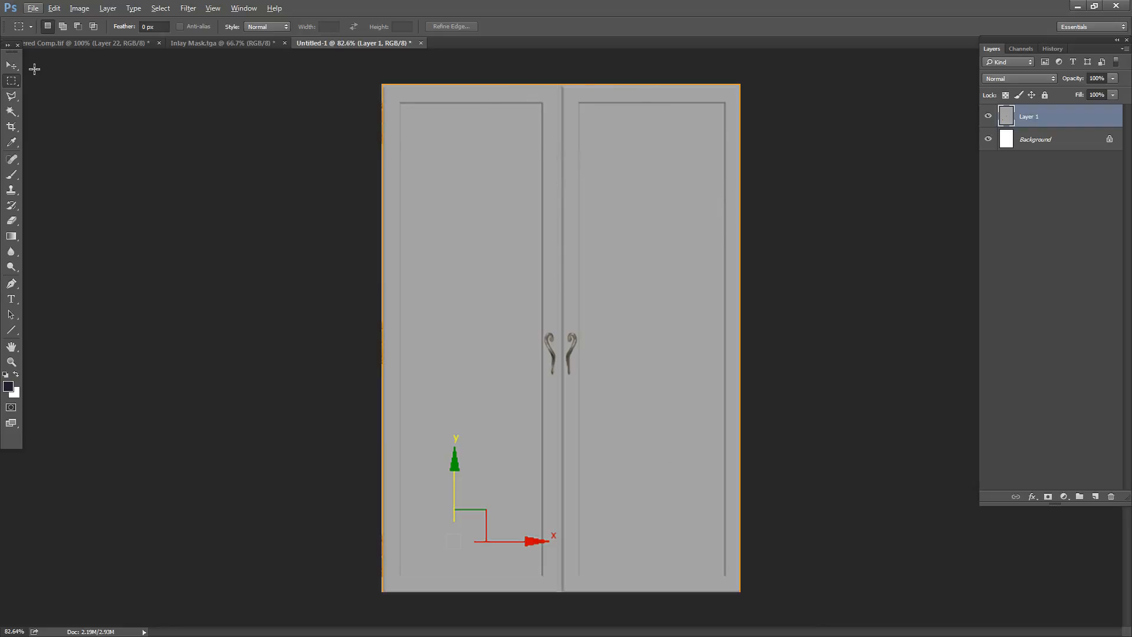
- Compare the Inlay Mask.tga artwork with the door panel layout in the cropped screenshot document
click(12, 65)
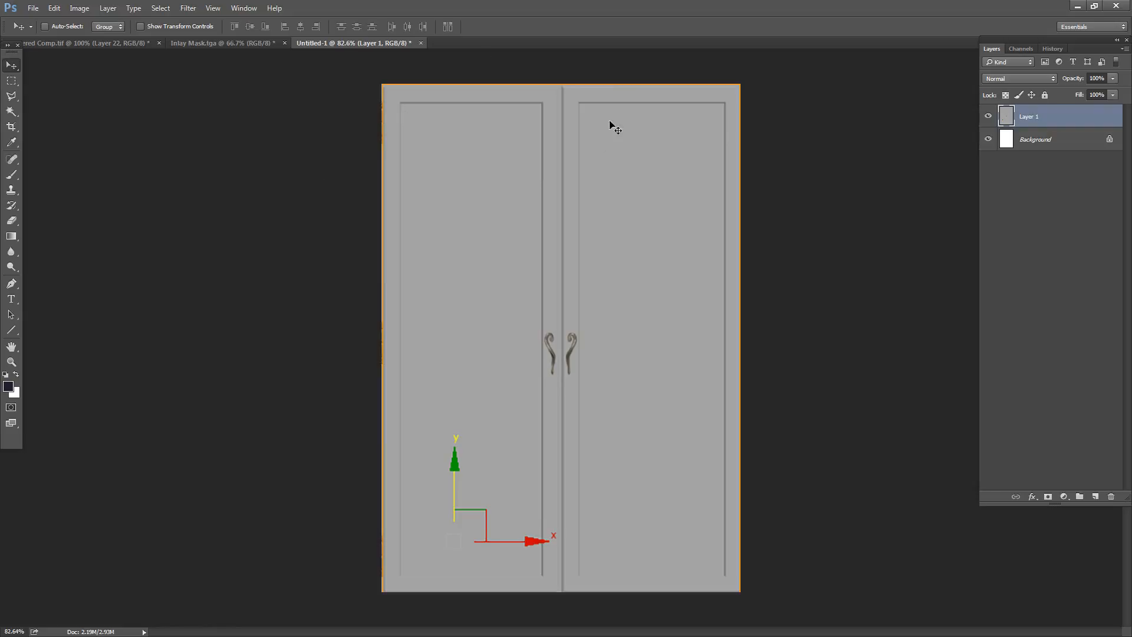
click(248, 45)
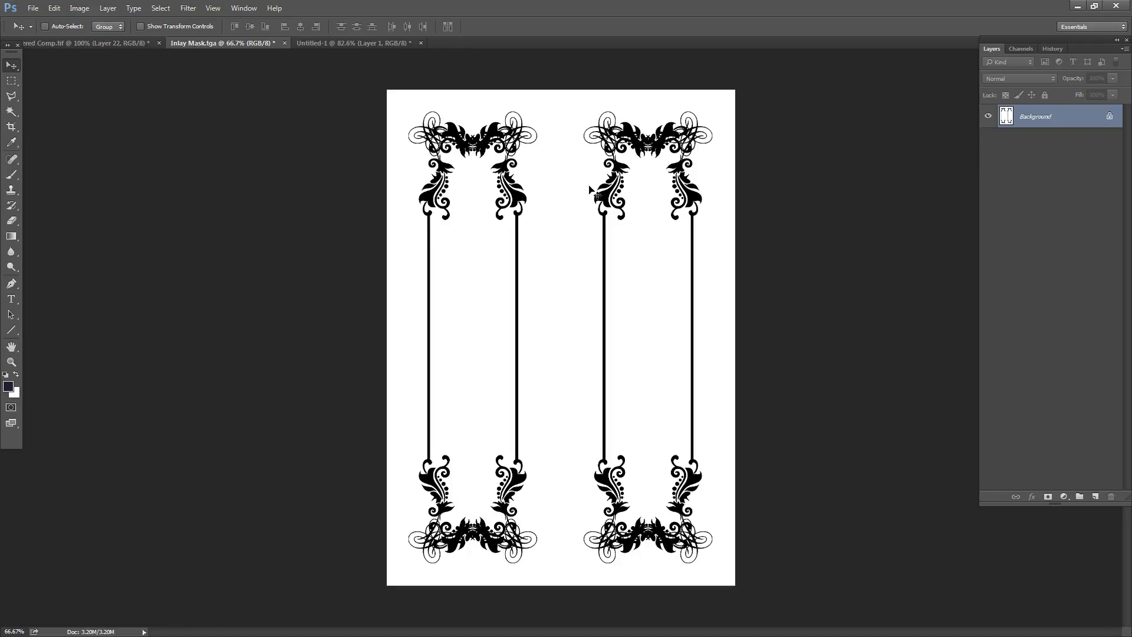
click(348, 43)
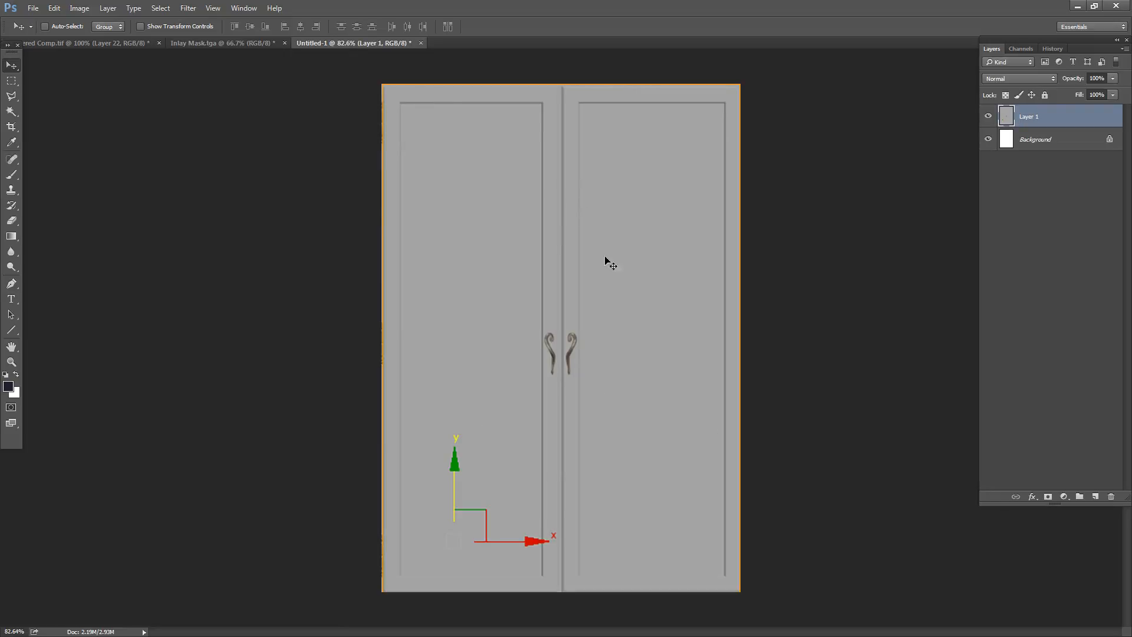
- Invert the Inlay Mask.tga image to white ornament on a black background
click(219, 43)
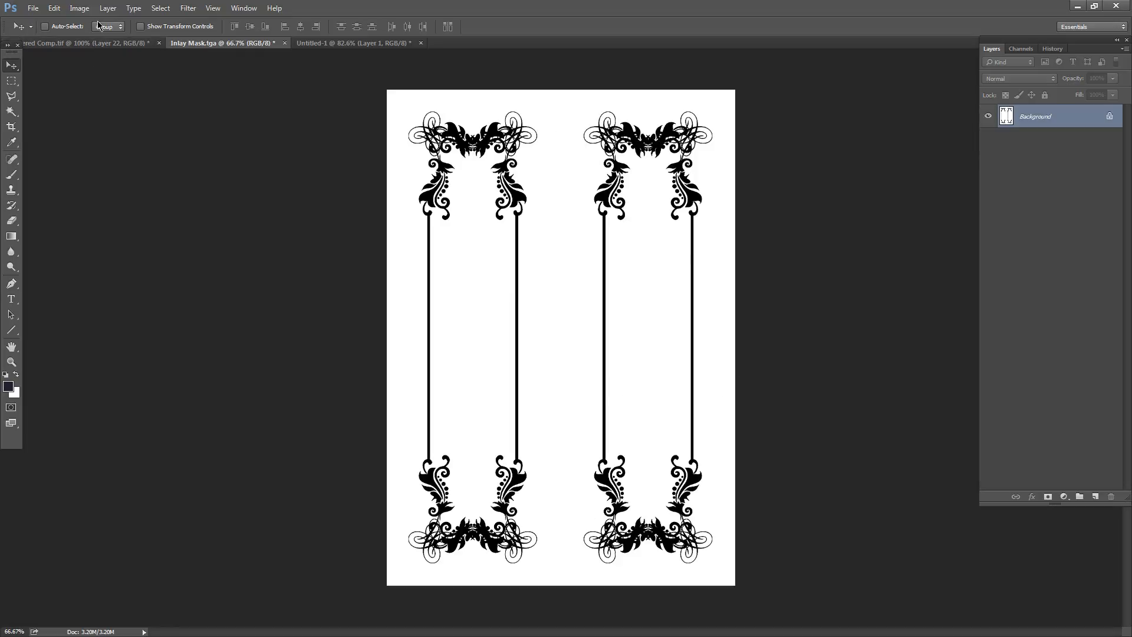
click(79, 8)
mouse_move(94, 39)
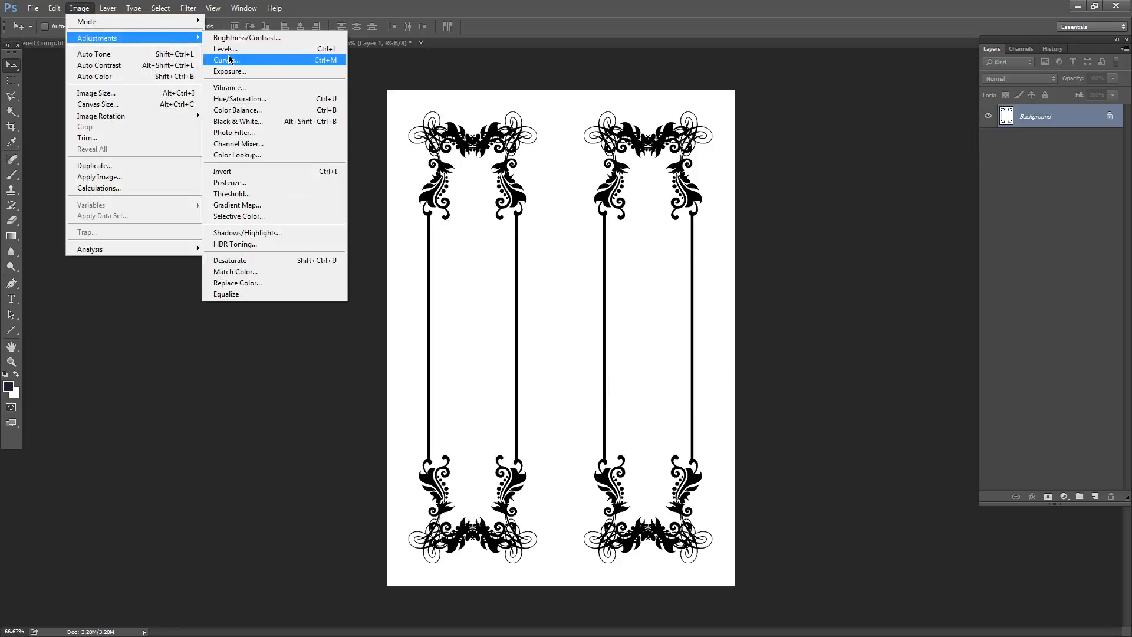
click(256, 171)
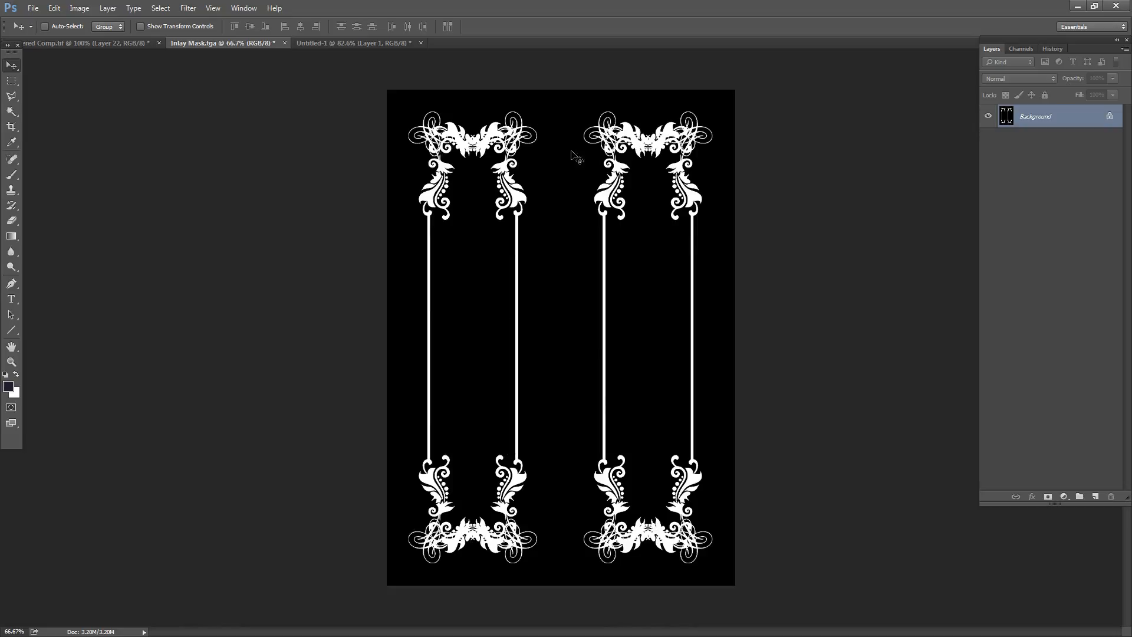
click(79, 9)
click(94, 56)
- Switch to 3ds Max and show the viewport through the Close Up Top Cam camera with safe frames
click(1077, 7)
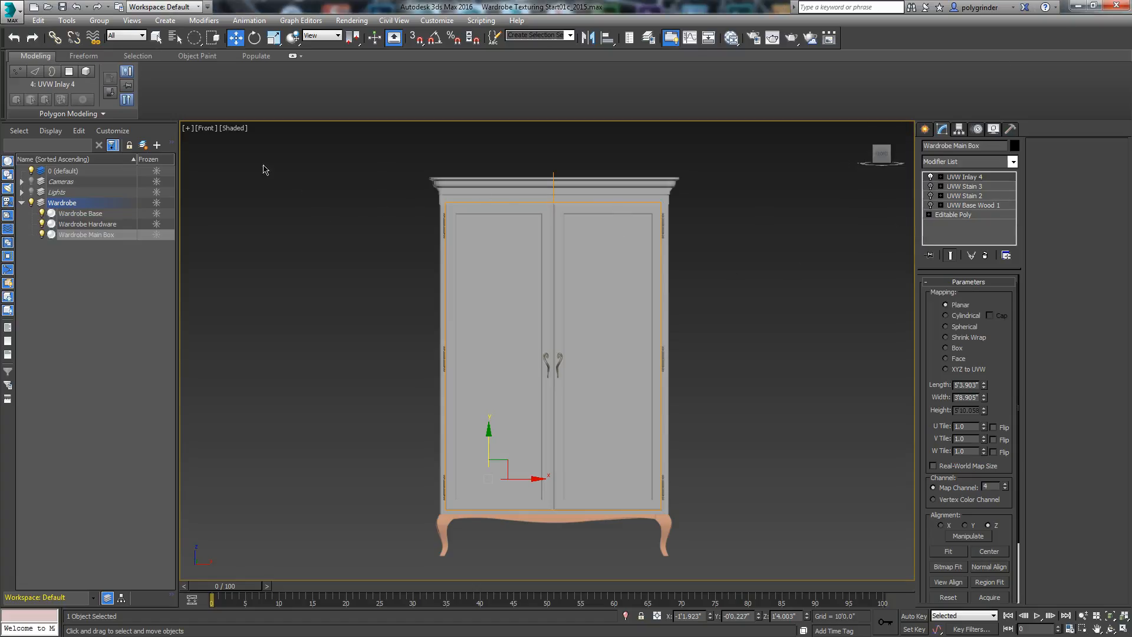
click(232, 128)
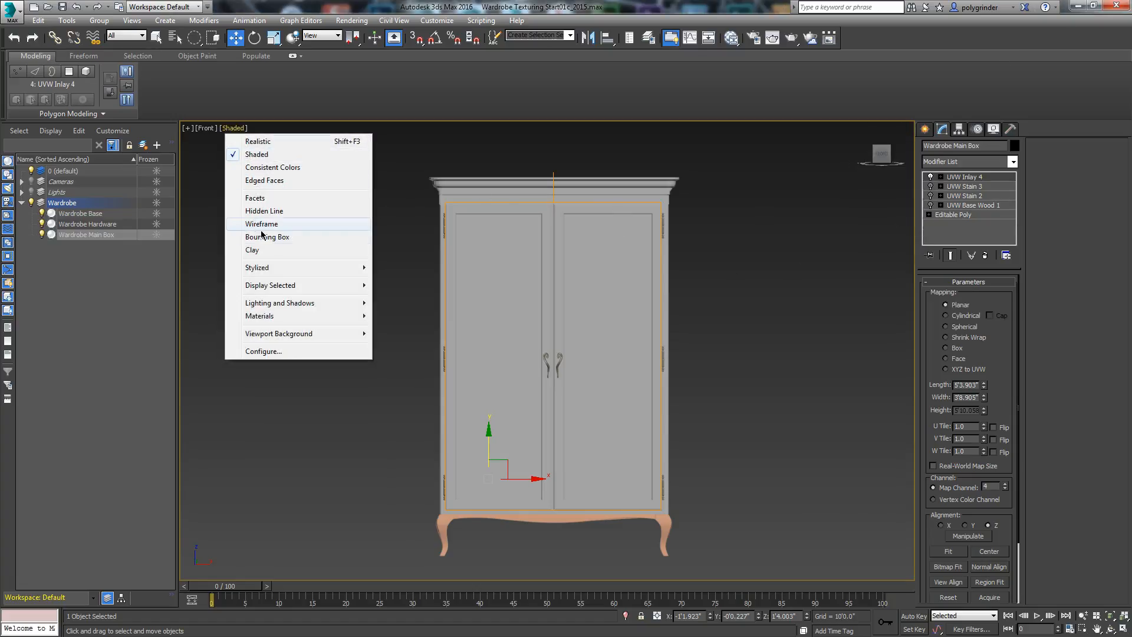
click(202, 129)
mouse_move(239, 141)
click(395, 141)
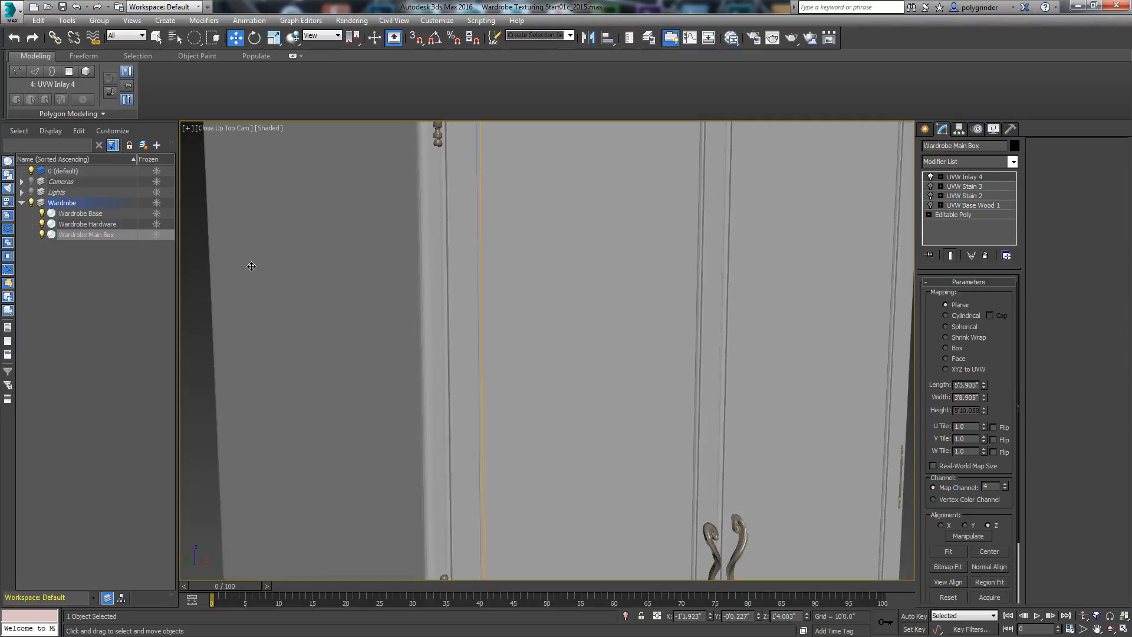
key(shift+f)
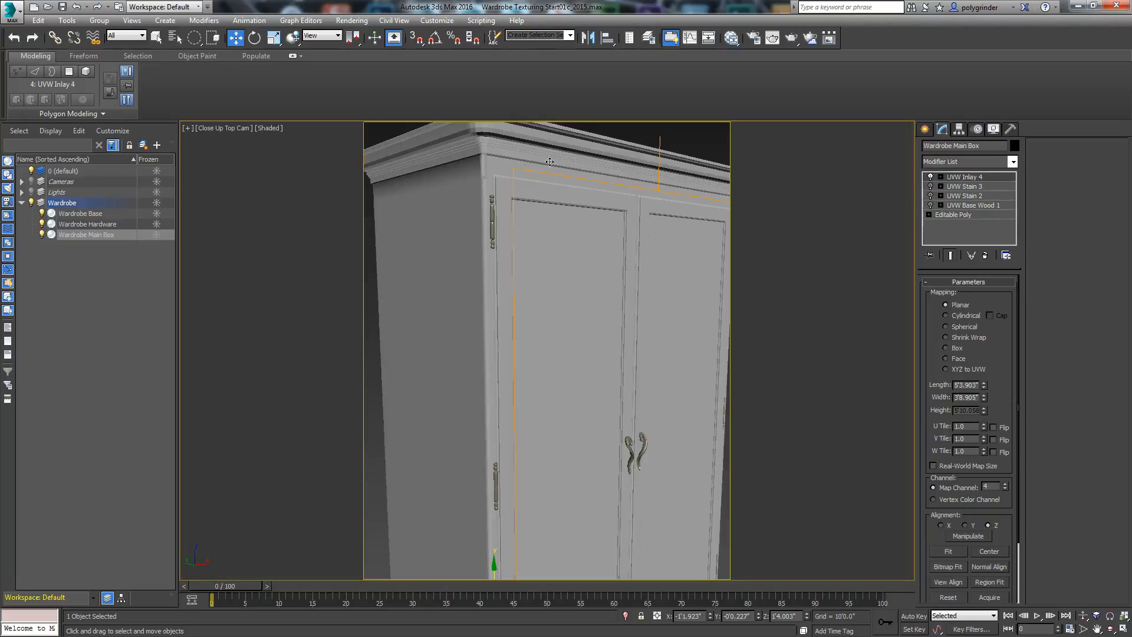
- Open the Slate Material Editor and automatically lay out the nodes of the Androba material network
click(731, 37)
scroll(513, 285, down, 6)
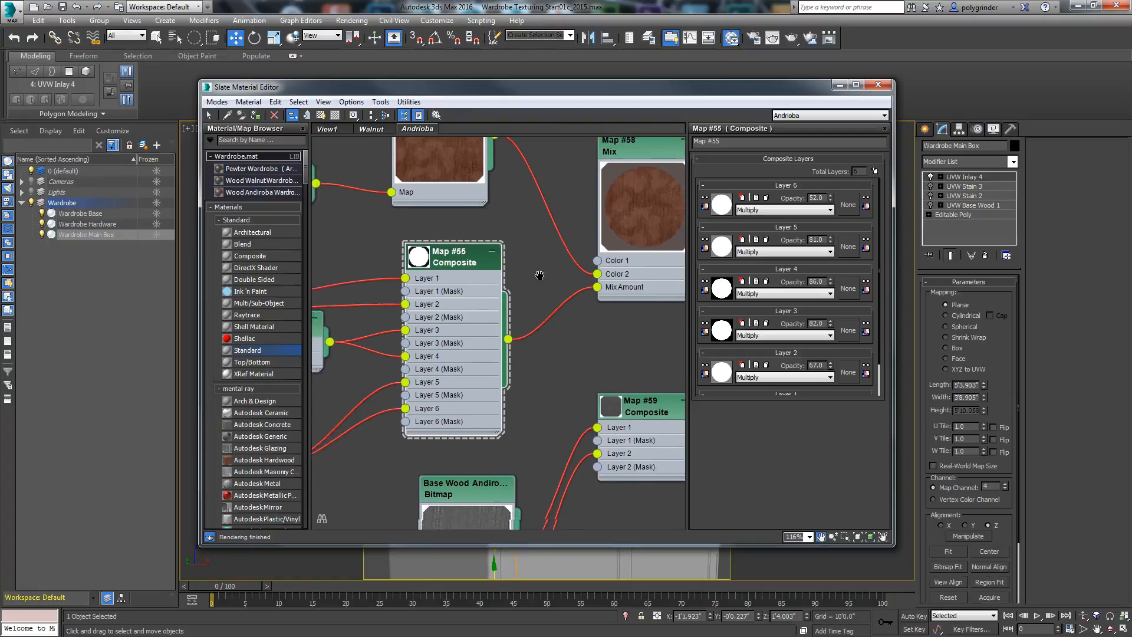
middle_drag(412, 304, 510, 309)
scroll(510, 310, down, 2)
scroll(435, 348, up, 1)
middle_drag(435, 348, 521, 352)
drag(463, 224, 475, 185)
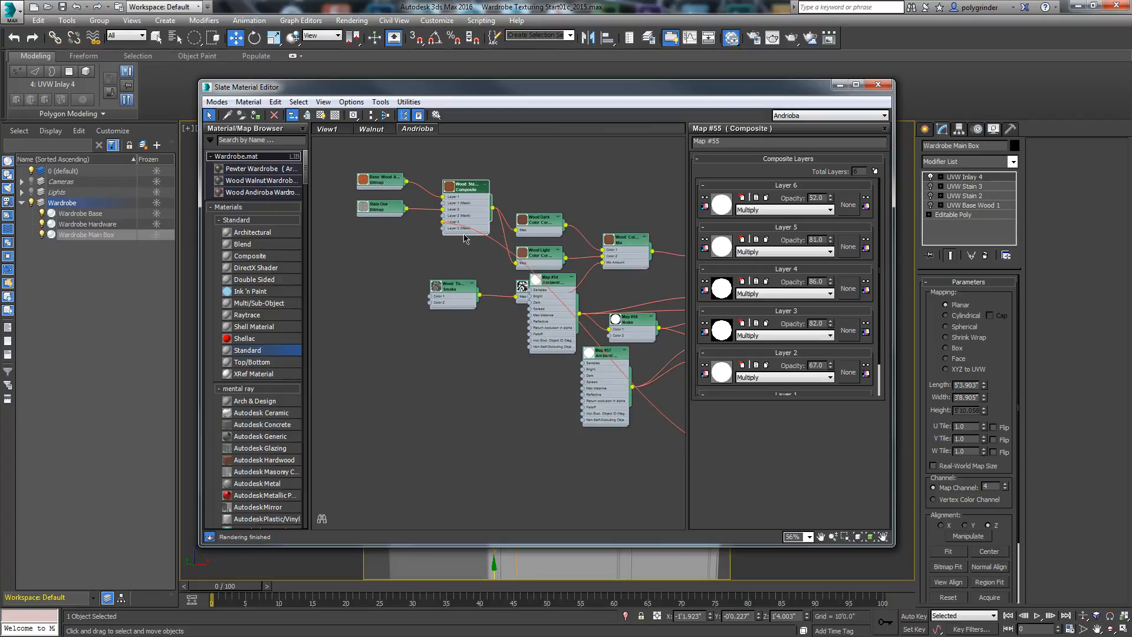
click(370, 115)
middle_drag(374, 350, 425, 366)
scroll(422, 365, up, 4)
scroll(425, 369, down, 1)
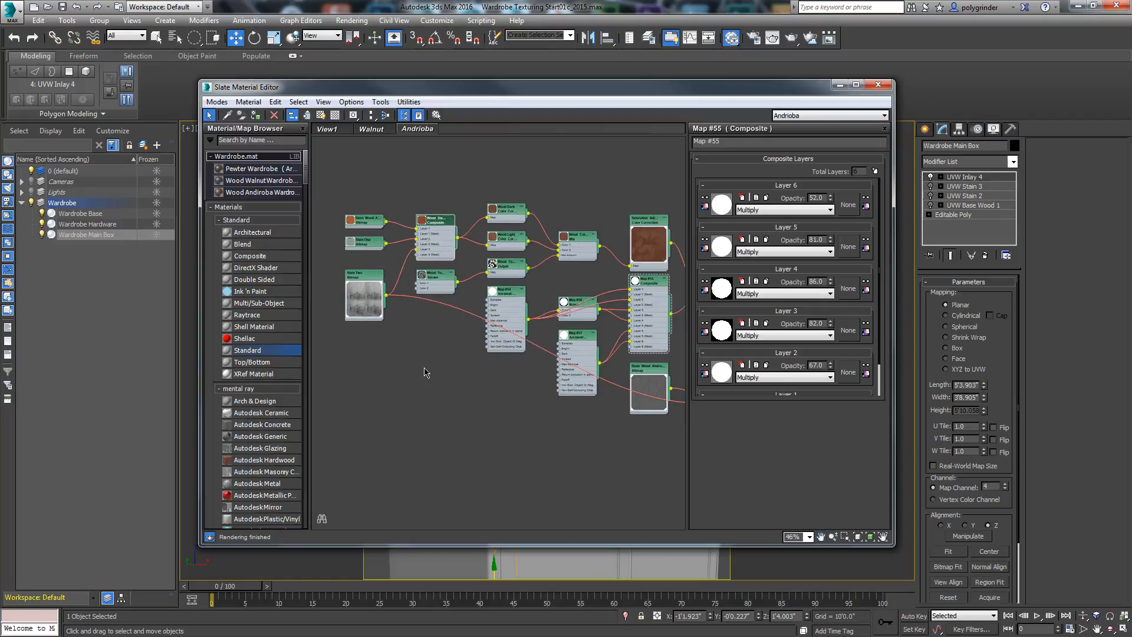
scroll(429, 370, up, 2)
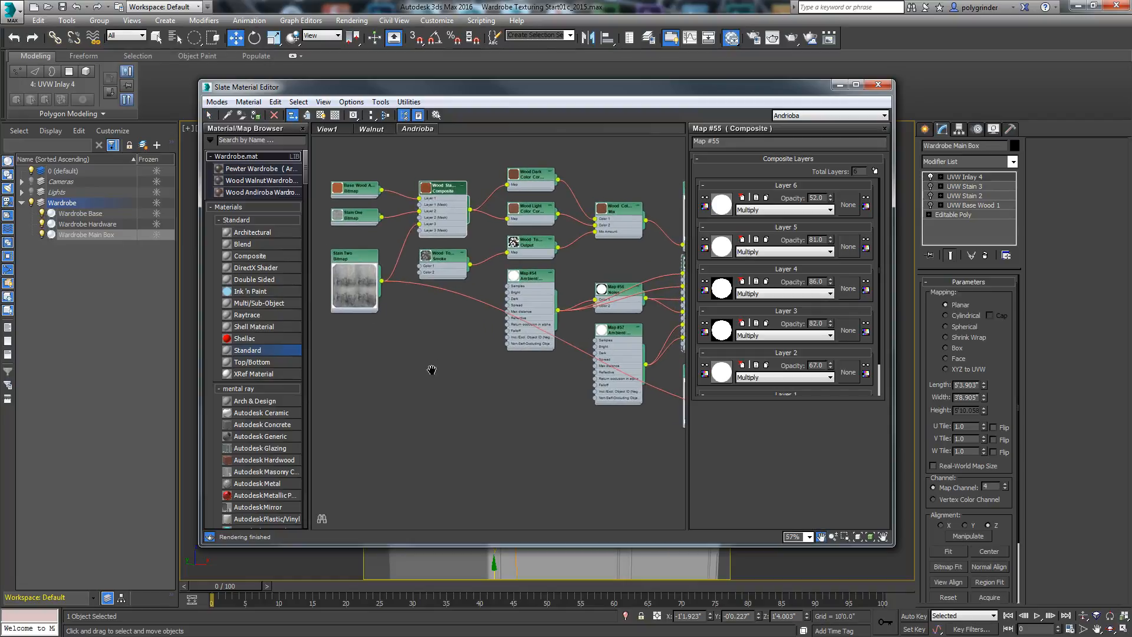
- Add a fourth layer to the Wood Stain Adjustment Node composite and connect a copy of the Stain Two bitmap to it
double_click(449, 190)
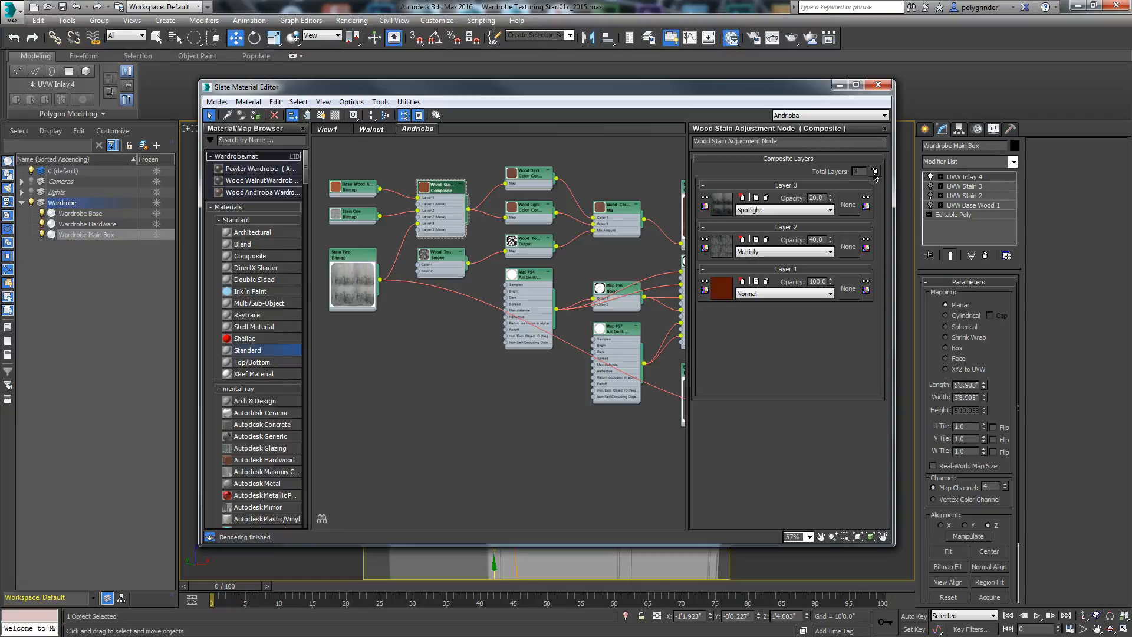
click(874, 172)
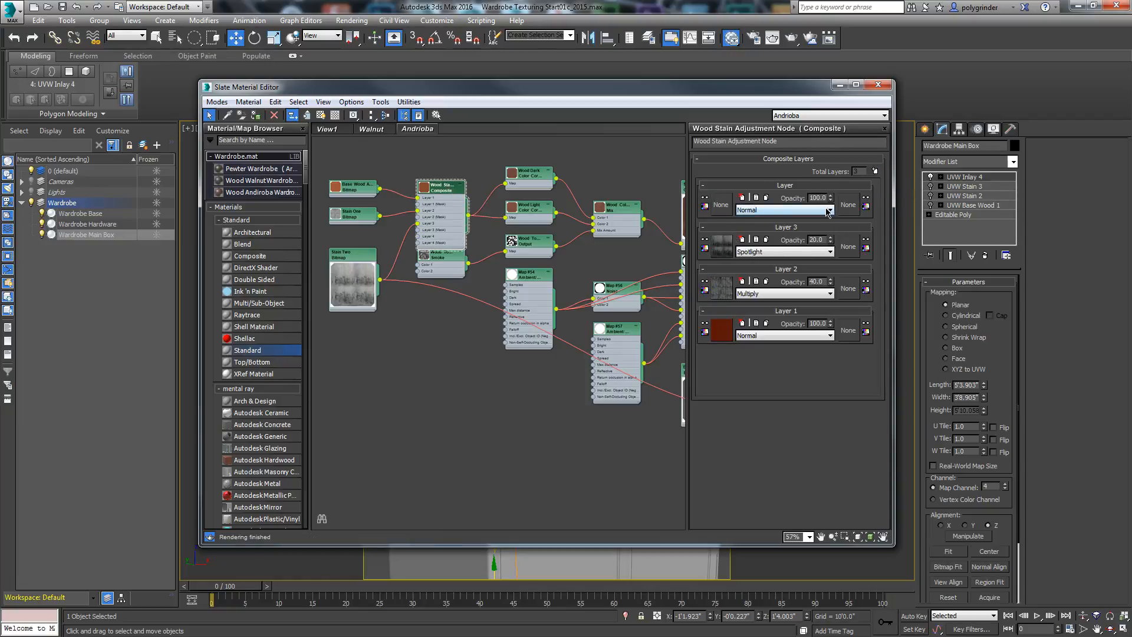
drag(437, 193, 437, 166)
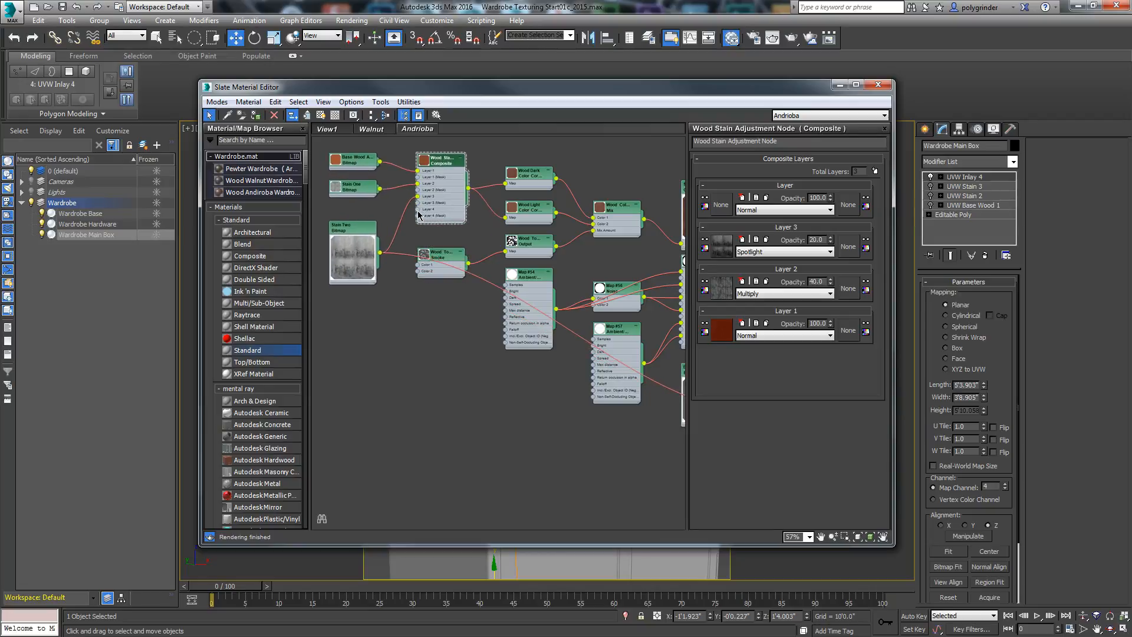
drag(361, 229, 417, 208)
- Replace the copied bitmap's image with Inlay Mask.tga and set its map channel to 4
double_click(357, 304)
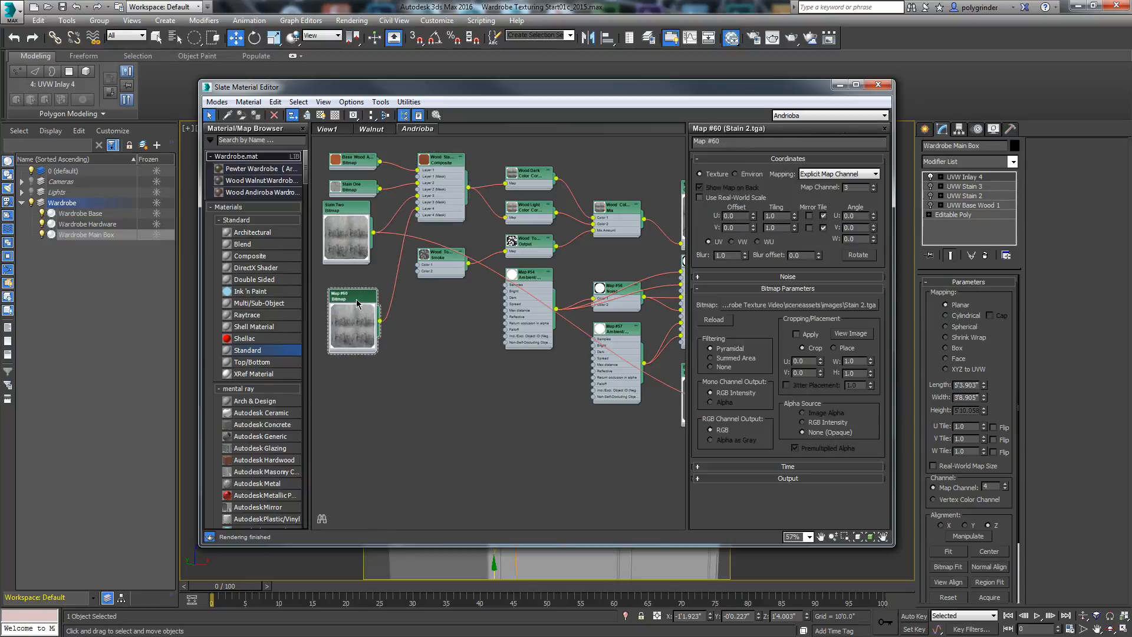
click(761, 304)
click(309, 113)
click(902, 491)
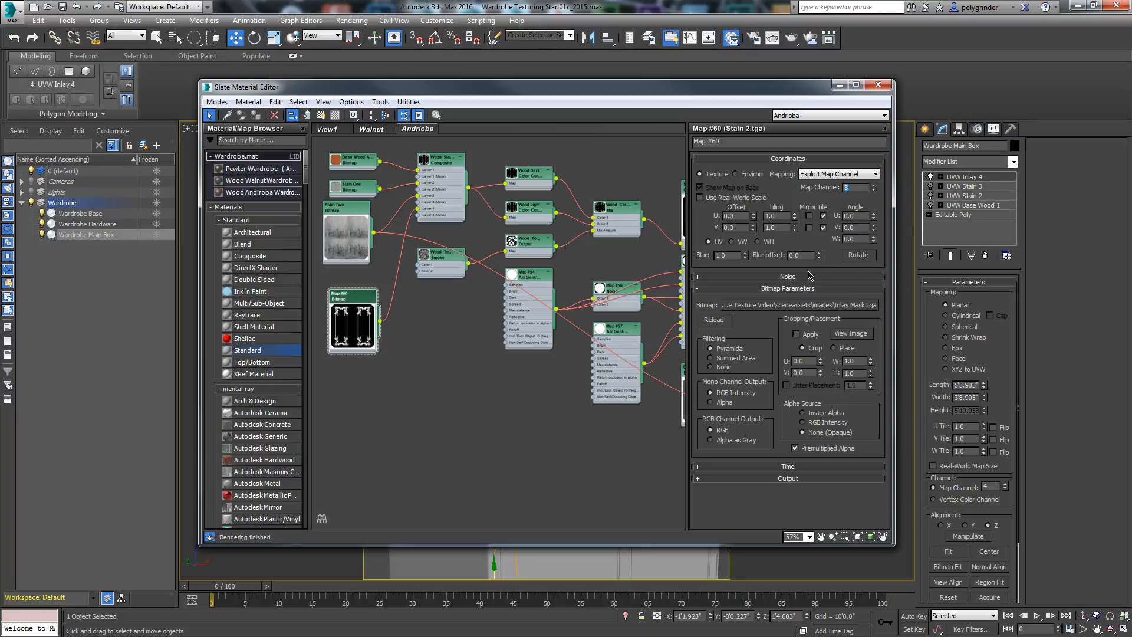
key(Return)
- Move the inlay mask bitmap's connection from Layer 4 to Layer 4 (Mask) on the composite and reposition the bitmap node
scroll(422, 240, up, 5)
drag(418, 207, 393, 195)
drag(525, 185, 526, 202)
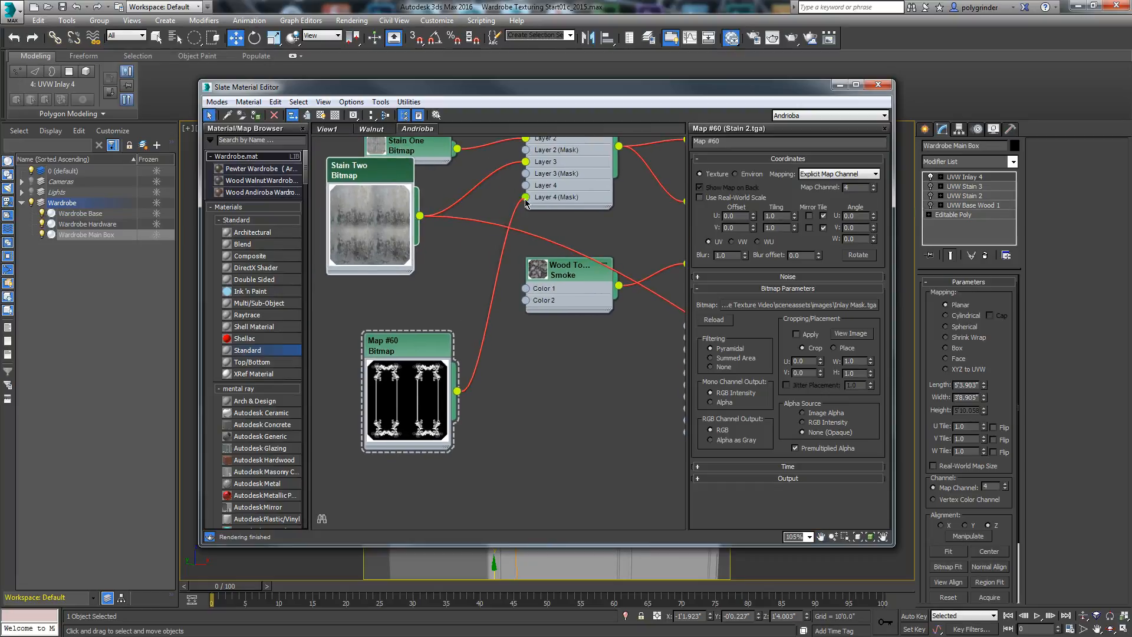
drag(417, 348, 430, 385)
- Add a Color Correction map to the composite's Layer 4 input and place it above the inlay mask bitmap
drag(527, 188, 465, 264)
mouse_move(533, 269)
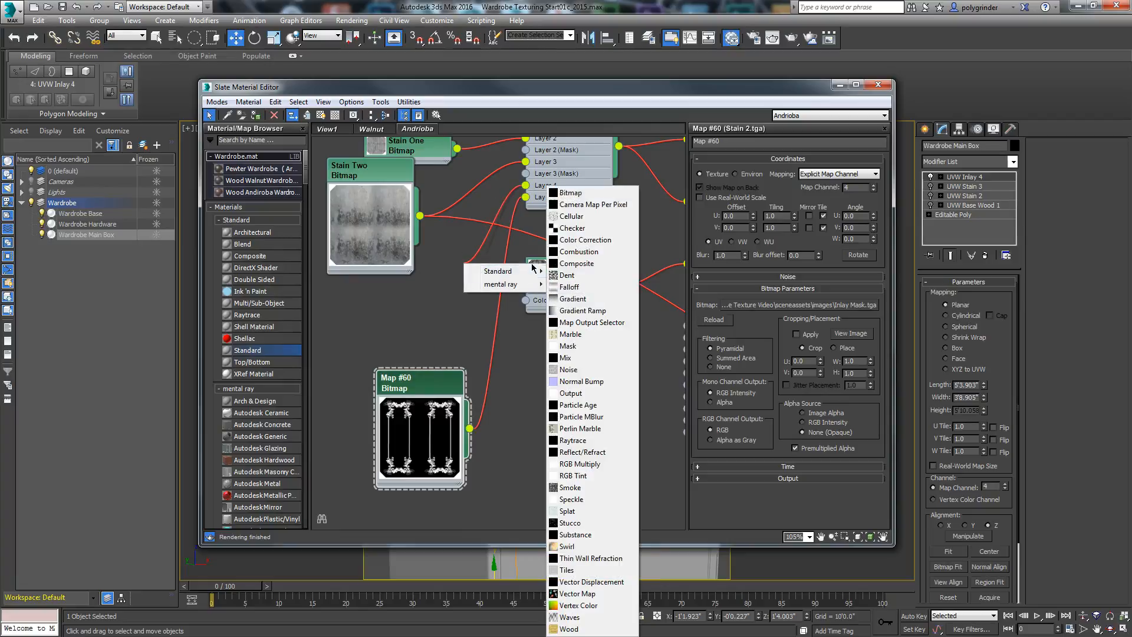
click(567, 246)
drag(462, 263, 399, 325)
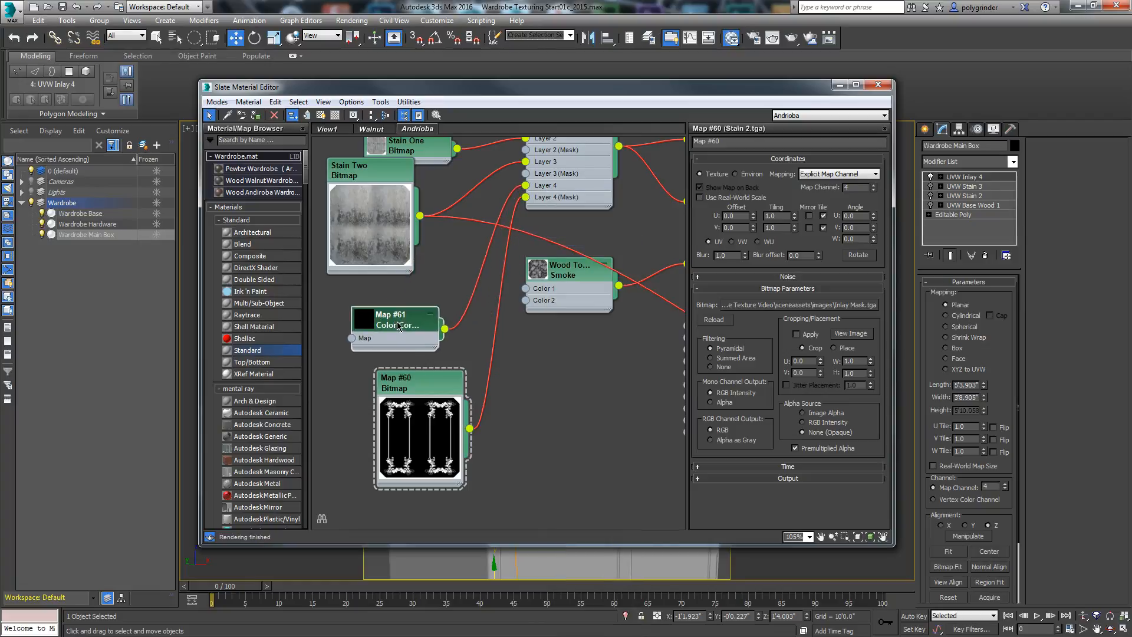
- Set the new Color Correction map's base color to a very dark brown with red 0.024, green 0.008 and blue 0.0
double_click(395, 323)
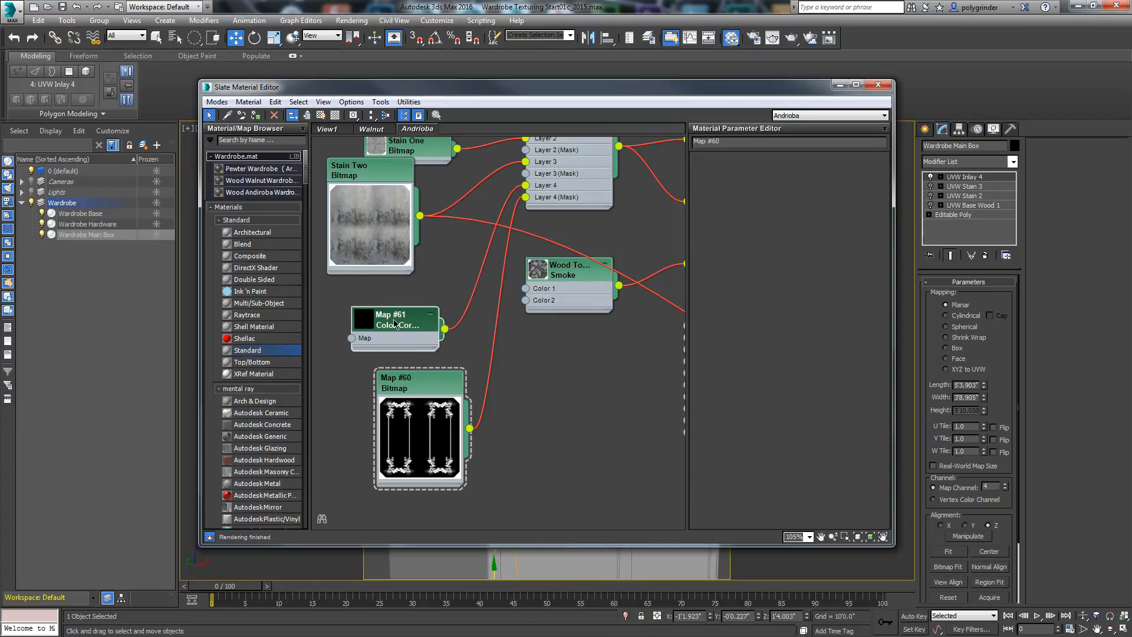
click(810, 334)
drag(186, 245, 156, 249)
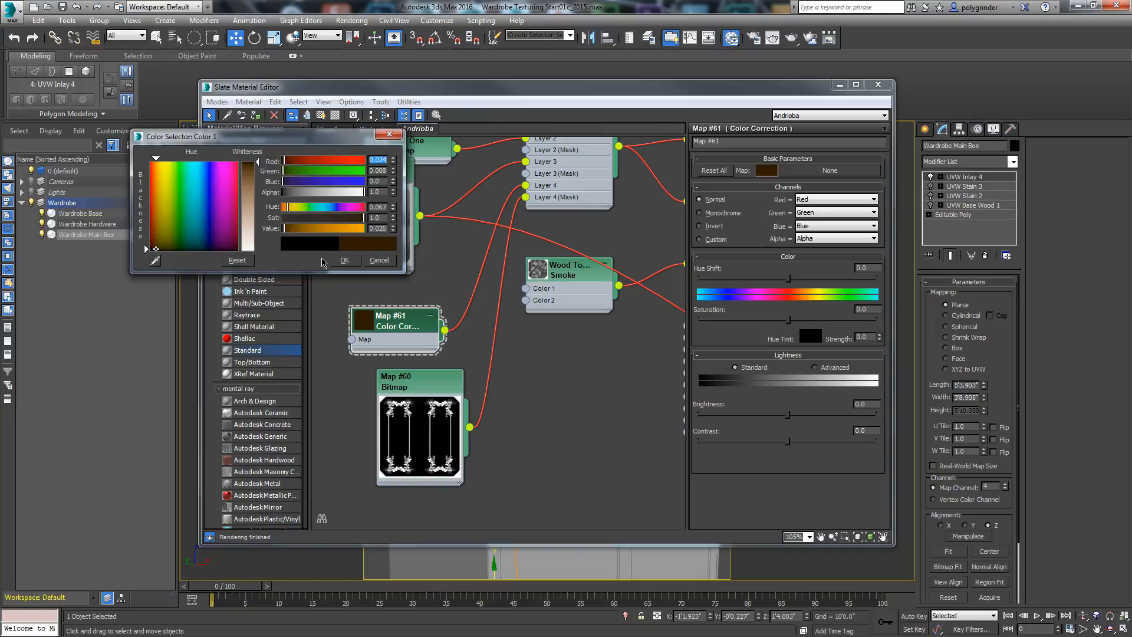
click(341, 261)
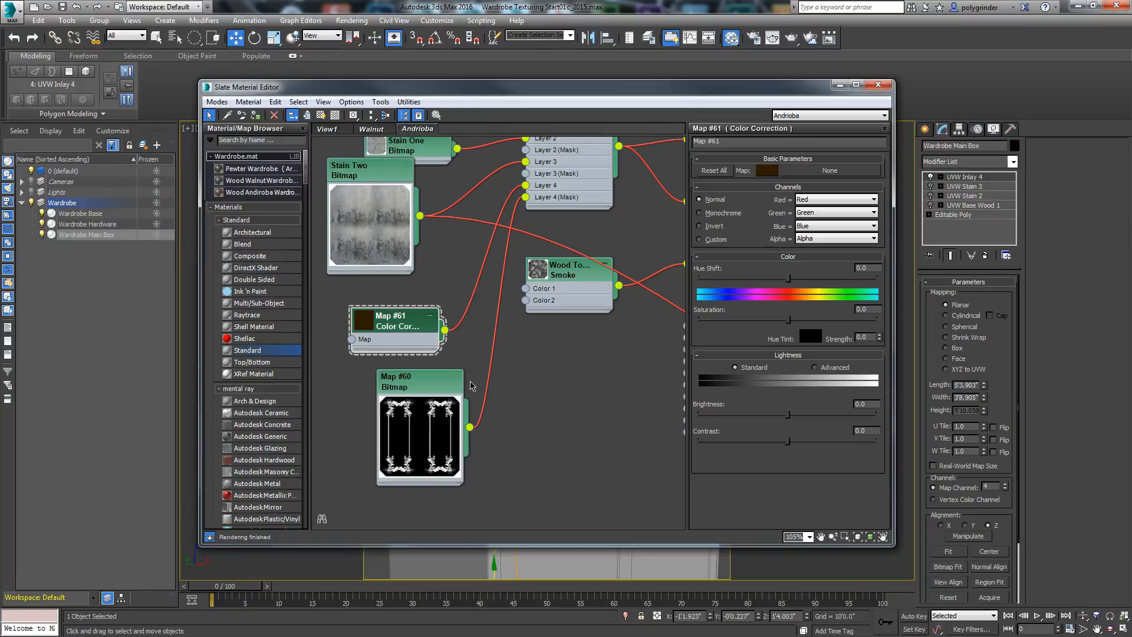
- Move the Slate Material Editor window aside to uncover the camera viewport
drag(559, 94, 288, 105)
middle_drag(381, 250, 296, 323)
drag(414, 103, 11, 103)
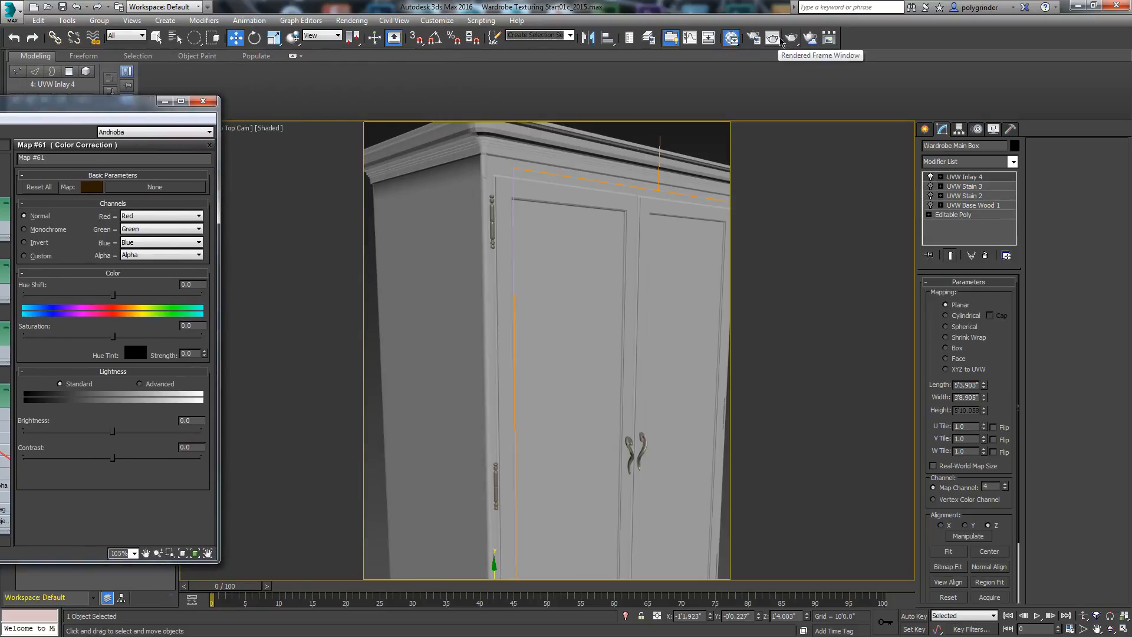
- Set the rendered frame's area to Region and place the region rectangle across the upper part of the wardrobe doors
click(767, 42)
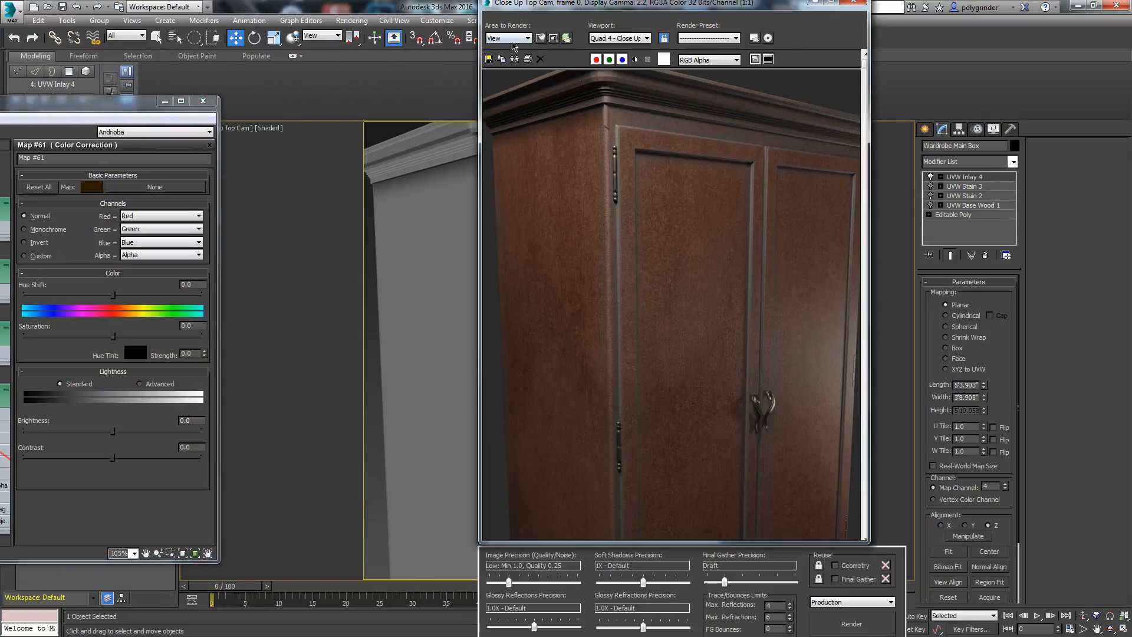
click(514, 62)
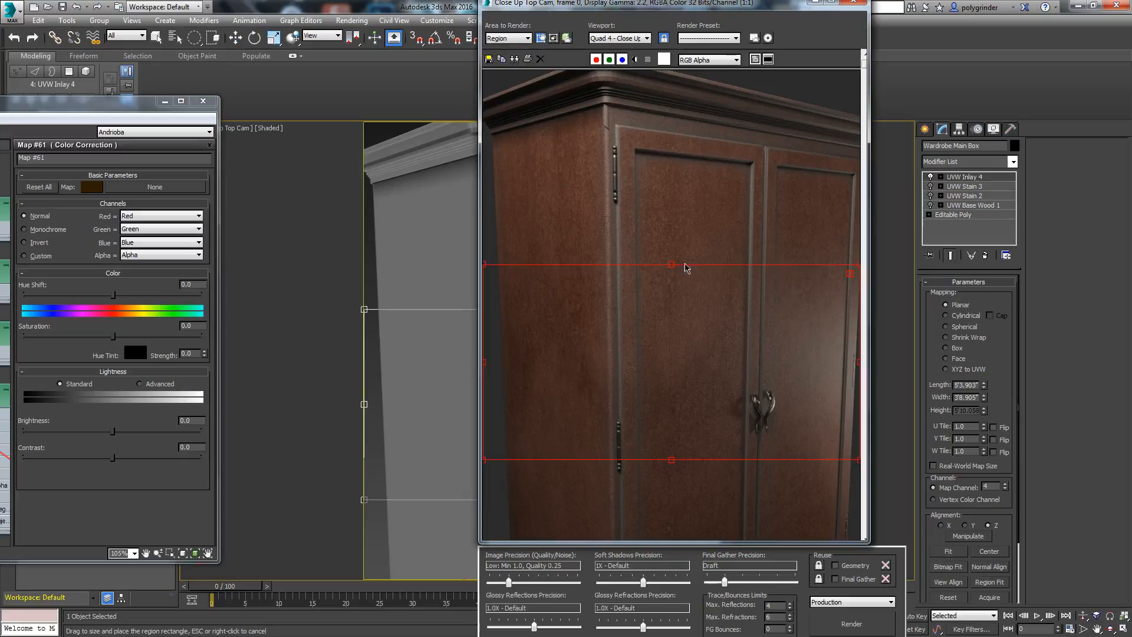
drag(654, 8, 582, 83)
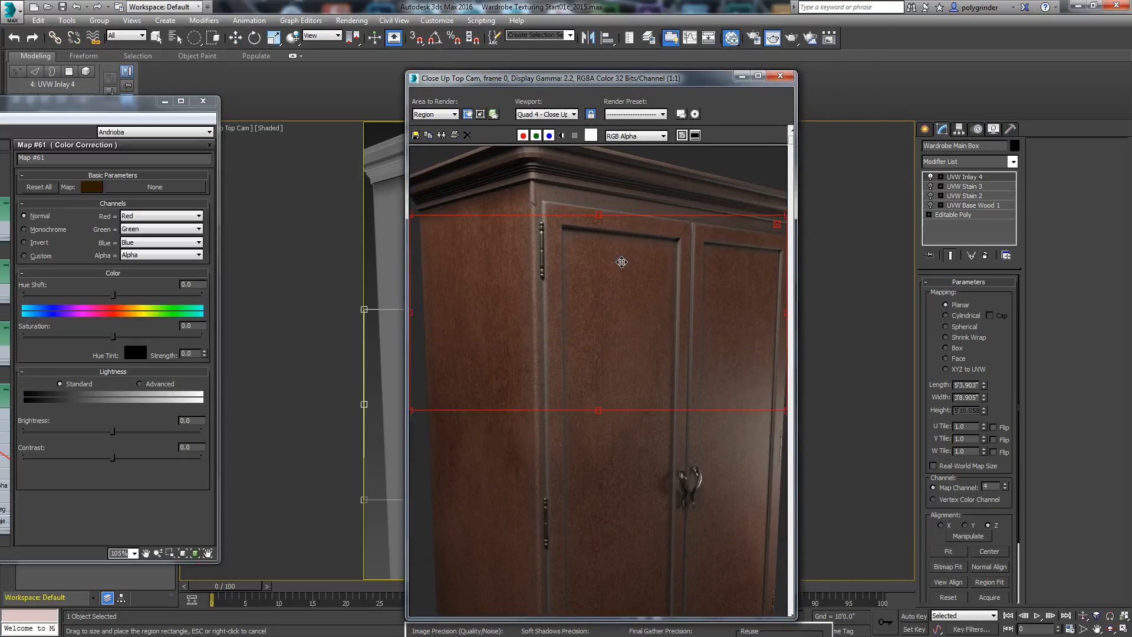
drag(622, 262, 619, 255)
- Test-render the region over the upper doors, restarting it as needed and stopping once the inlay can be judged
click(791, 37)
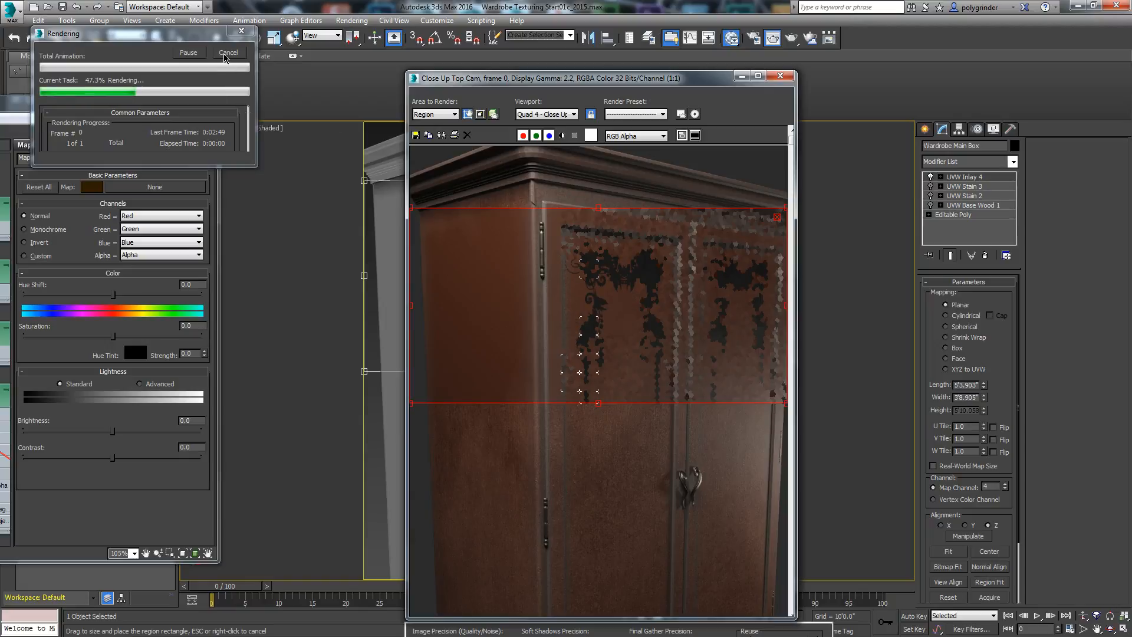
click(226, 54)
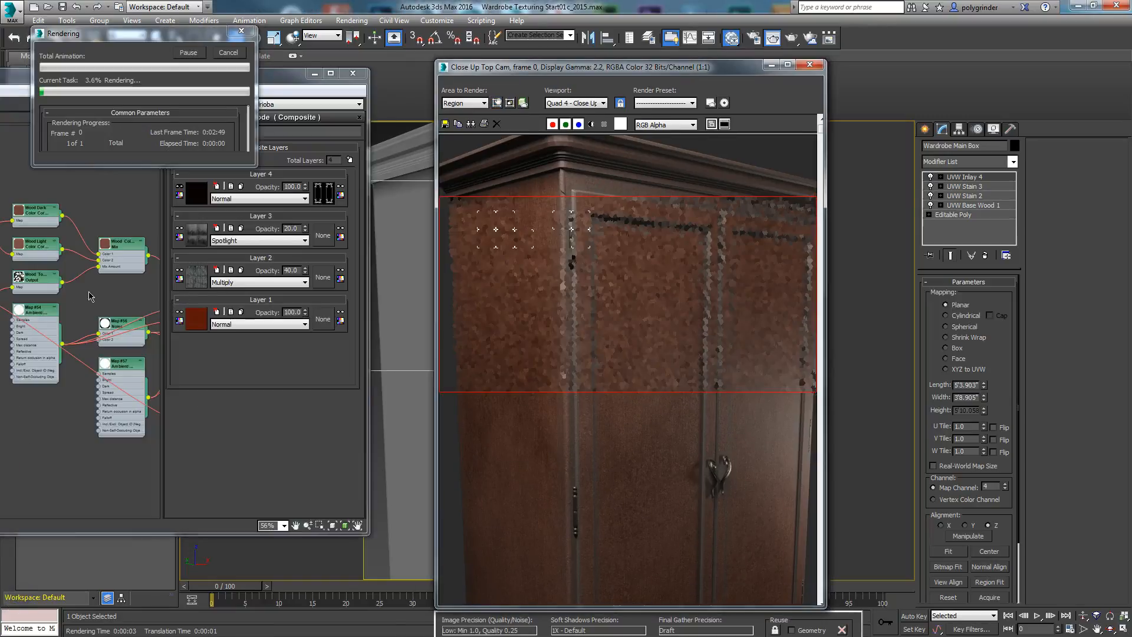
click(228, 53)
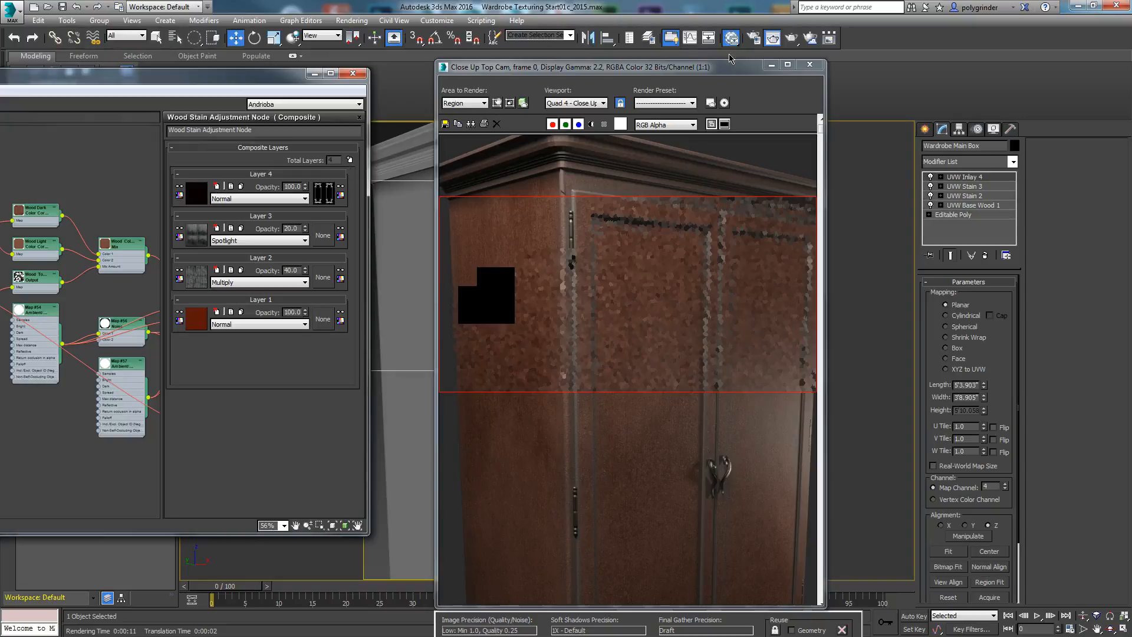
click(791, 38)
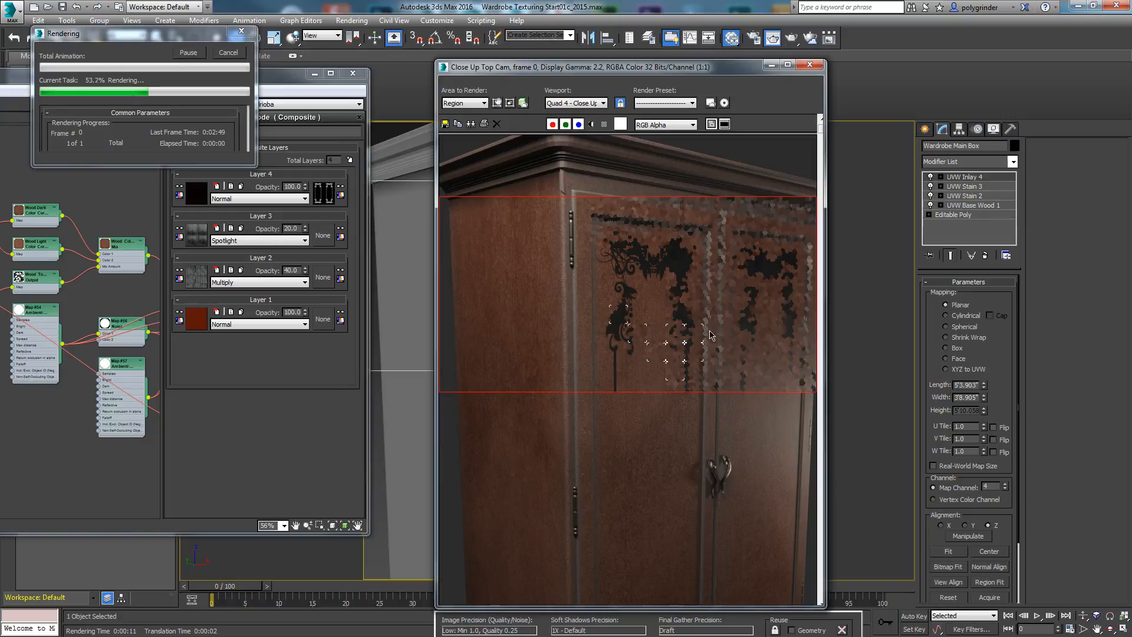
click(228, 53)
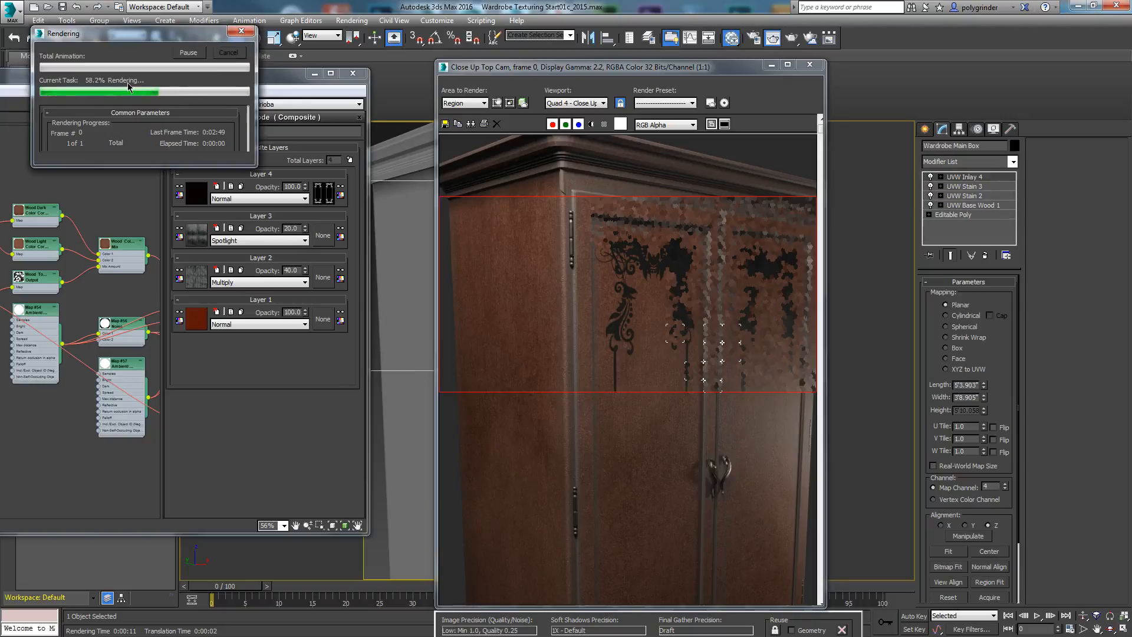
- Set Layer 4 of the Wood Stain Adjustment Node composite to Multiply blending with an opacity of 30
drag(23, 80, 353, 64)
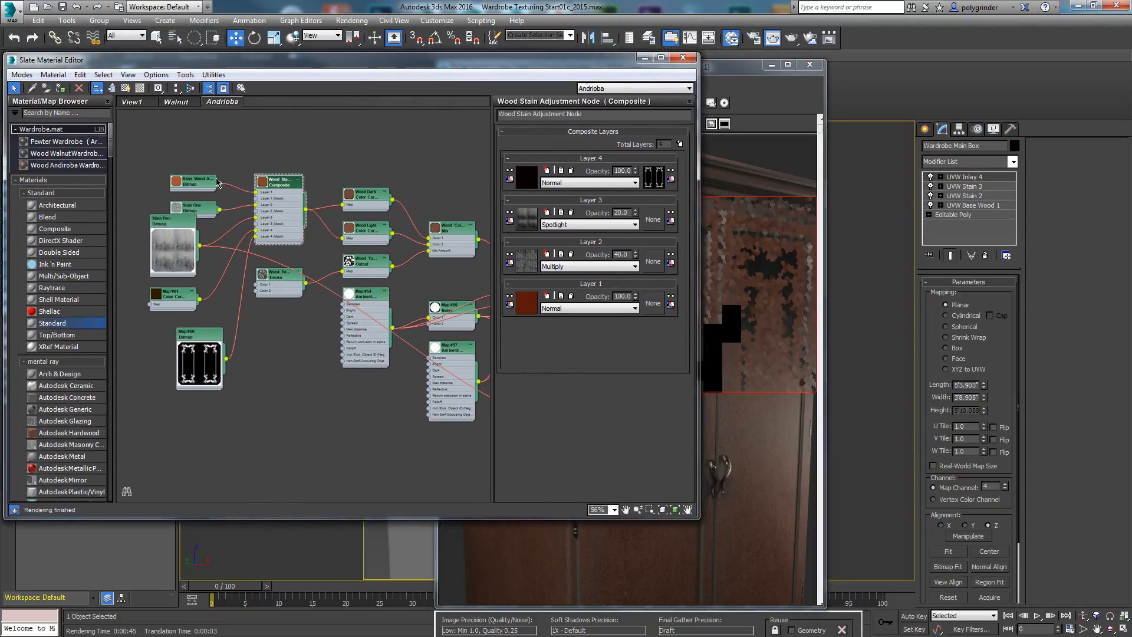
click(563, 184)
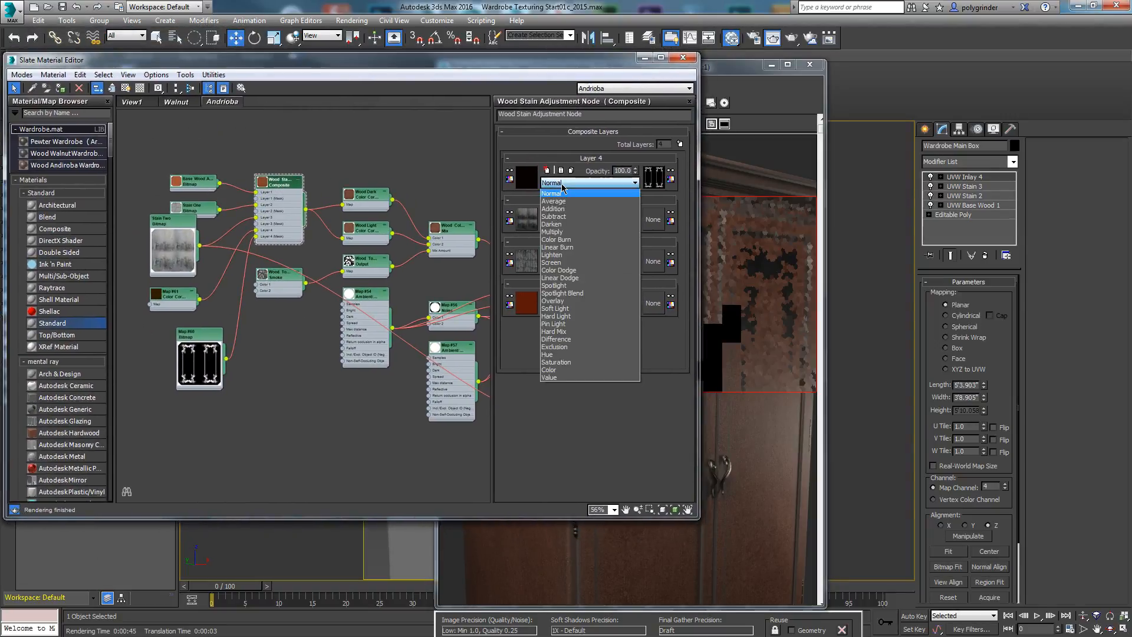
click(560, 232)
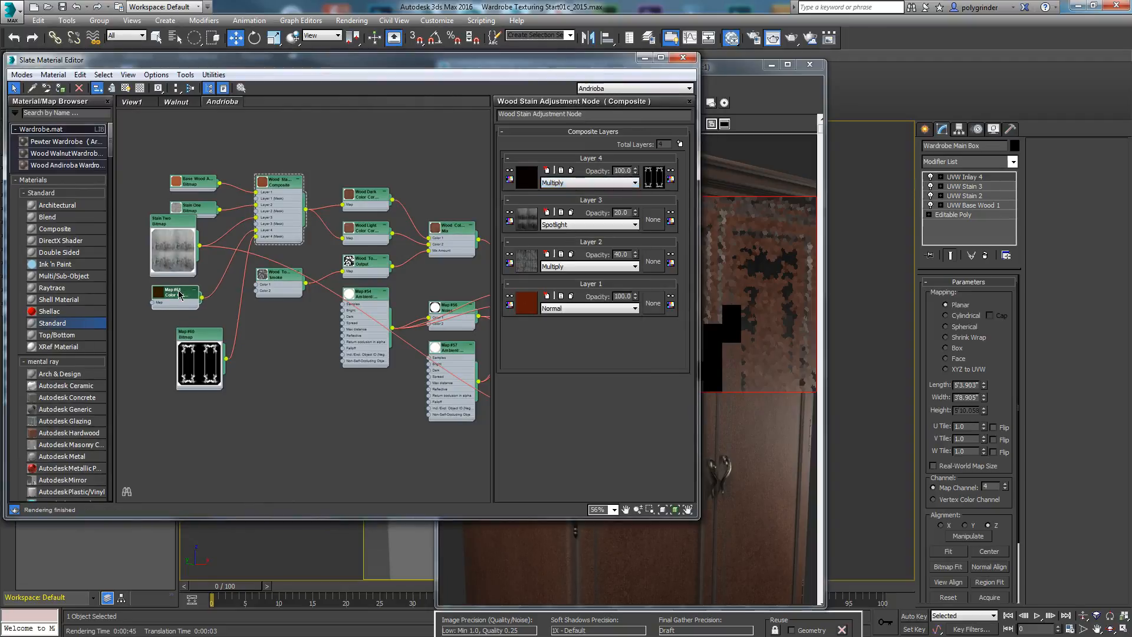
drag(635, 172, 646, 215)
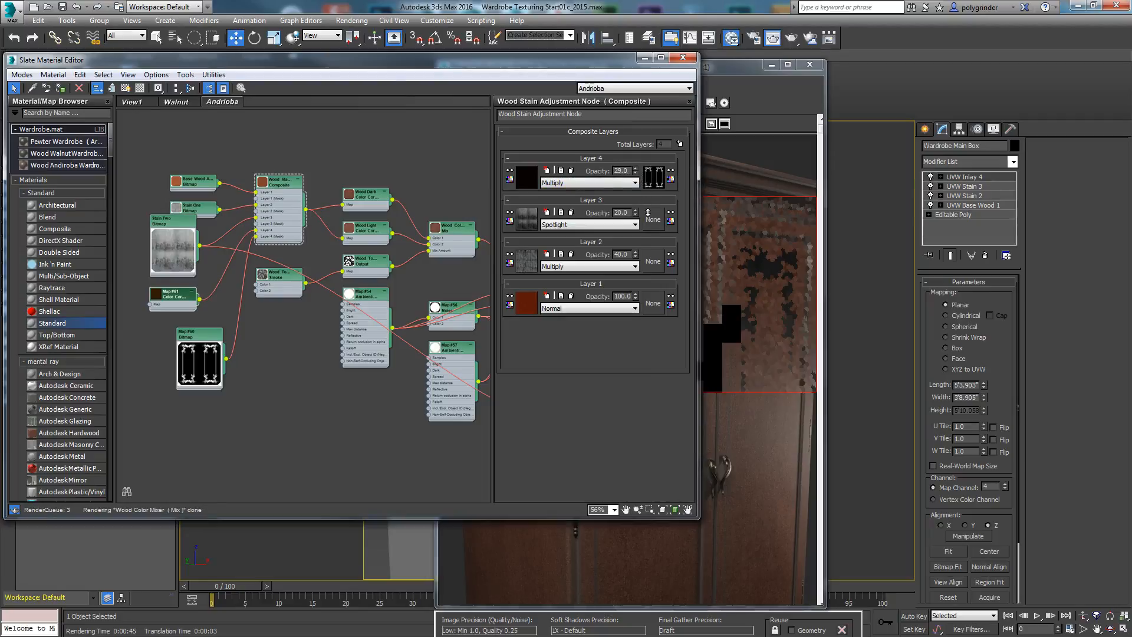
- Narrow the render region to the door fronts and run a partial test render of the blended inlay
drag(595, 60, 276, 77)
click(469, 315)
click(497, 102)
drag(437, 293, 575, 288)
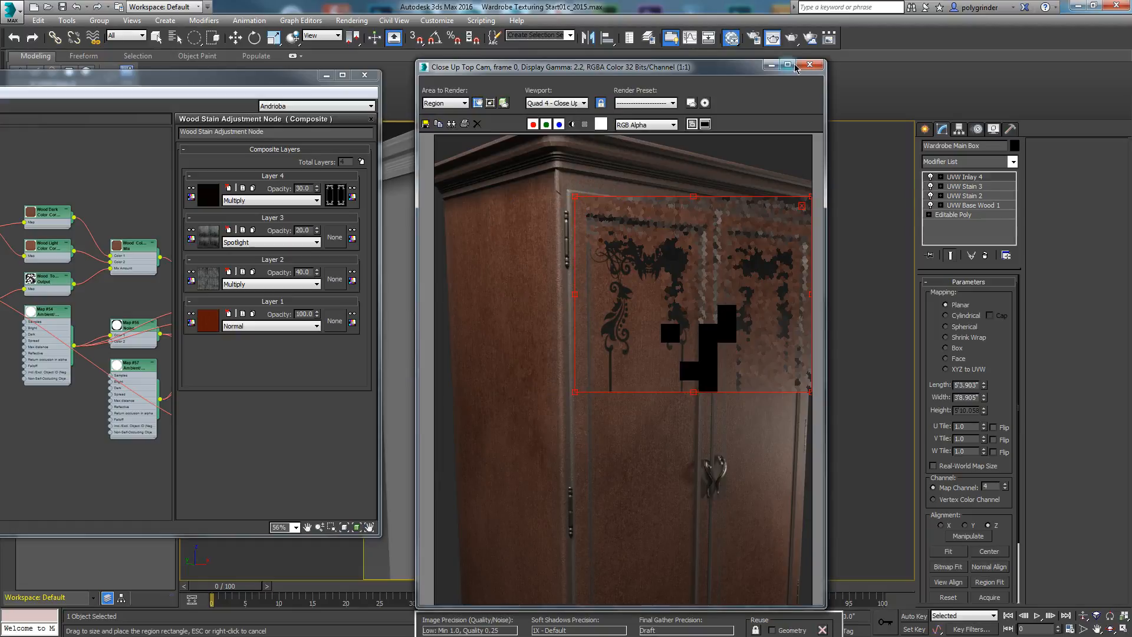
click(792, 38)
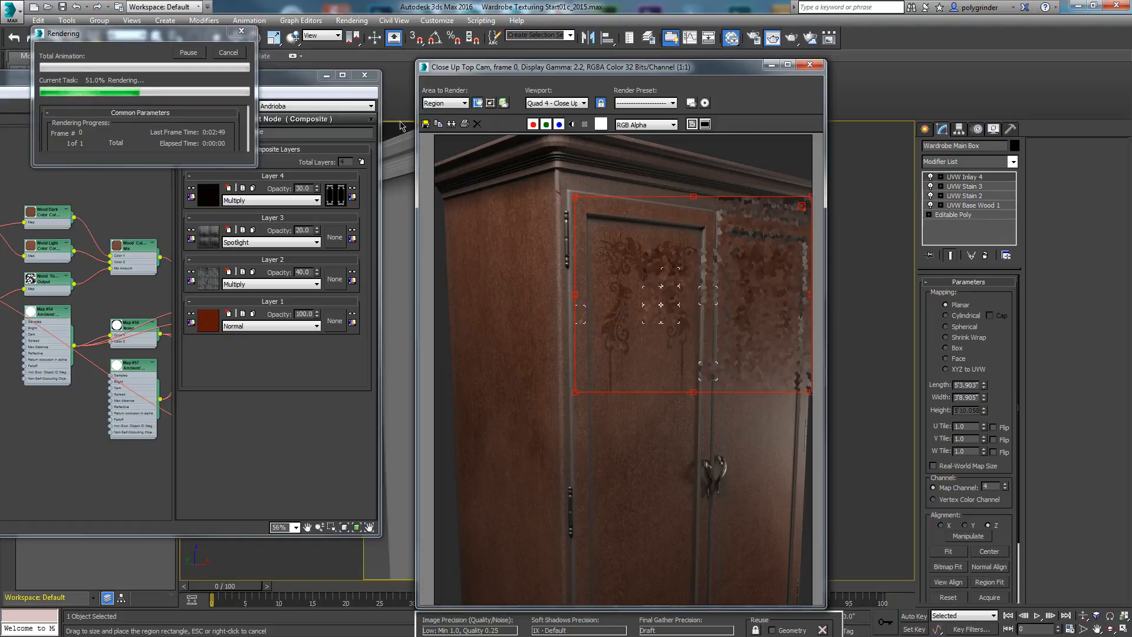
click(228, 52)
- Move the inlay mask bitmap node below the network, near the Map #59 composite
drag(23, 82, 341, 35)
middle_drag(345, 344, 271, 265)
scroll(271, 266, down, 3)
middle_drag(393, 322, 372, 302)
middle_drag(183, 346, 236, 342)
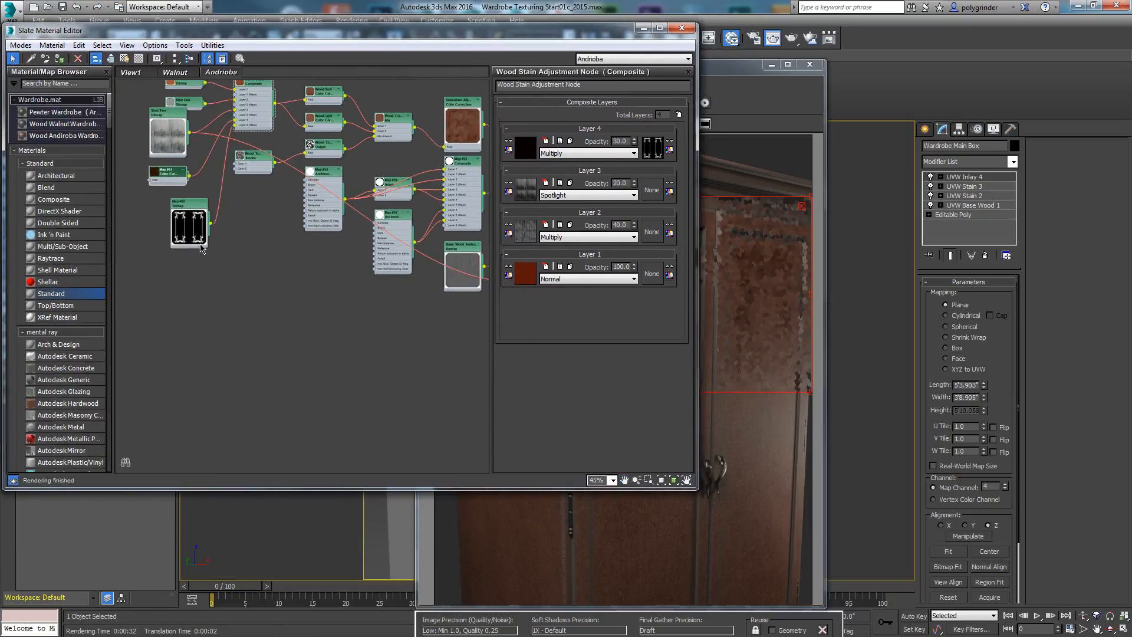
drag(189, 203, 389, 317)
middle_drag(478, 353, 343, 355)
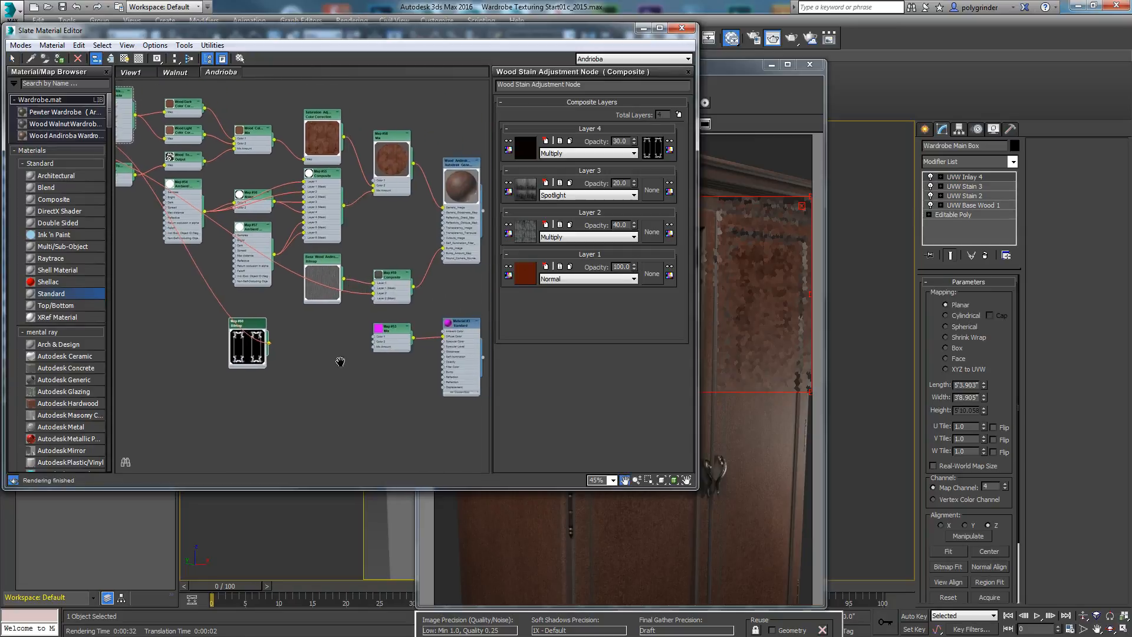
- Connect the inlay mask bitmap to a new third layer of the Map #59 composite and set that layer to Multiply
click(391, 274)
double_click(391, 274)
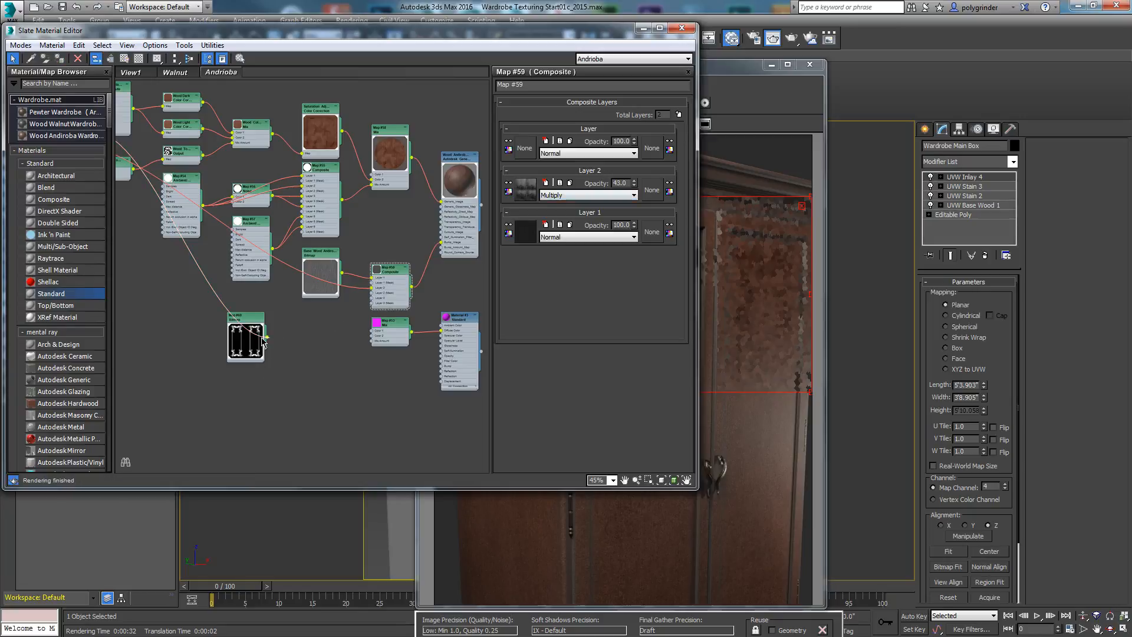
drag(268, 337, 370, 304)
middle_drag(465, 267, 457, 275)
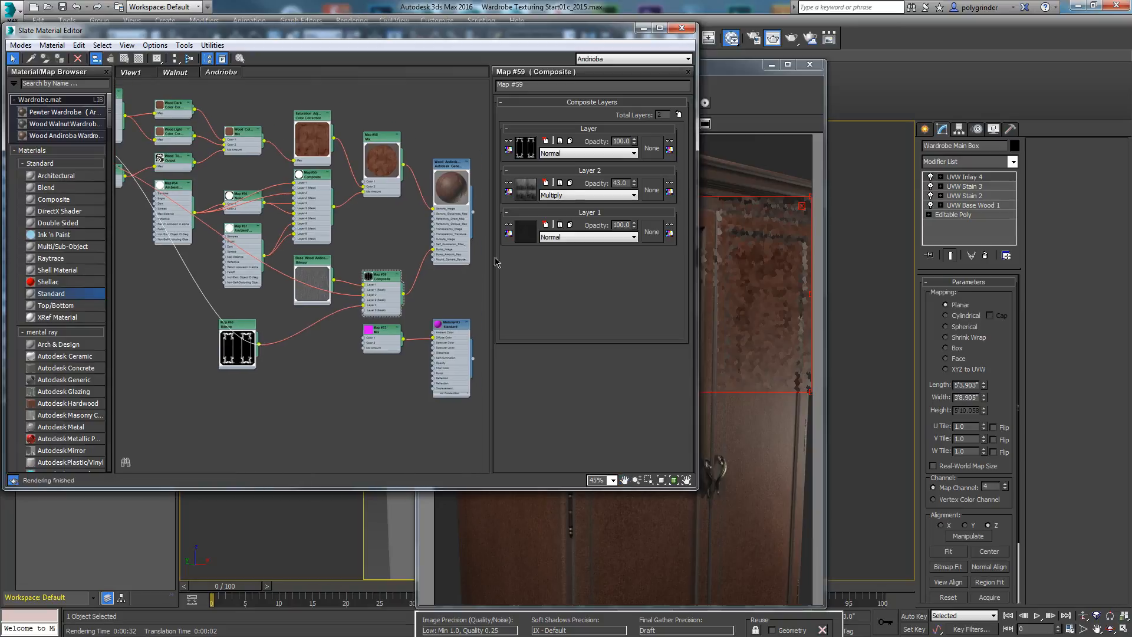
click(604, 155)
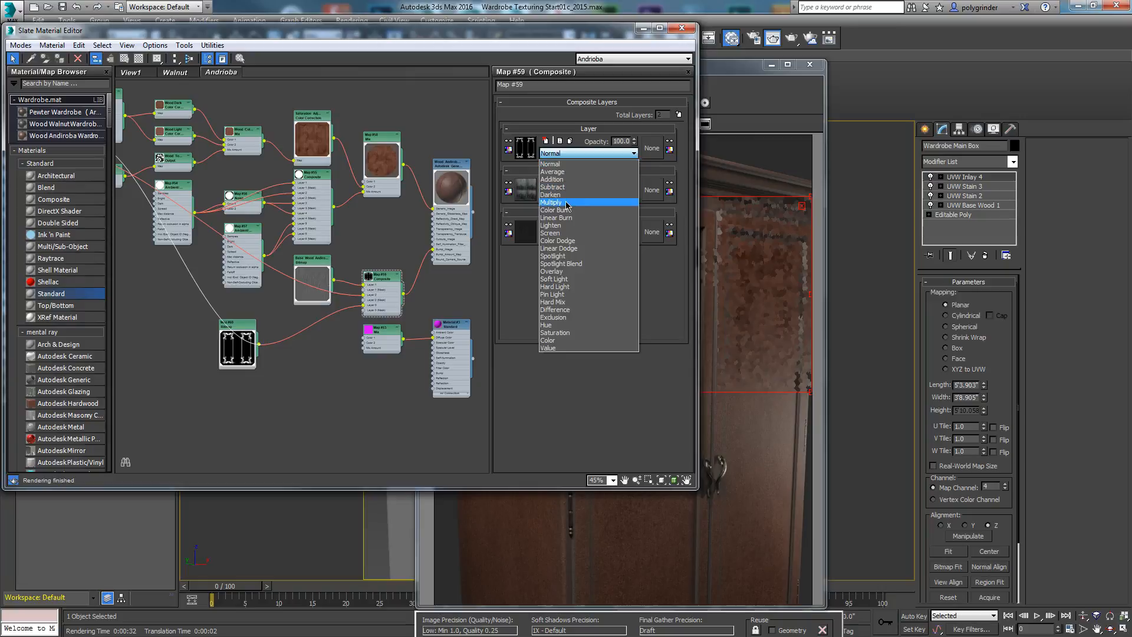
click(567, 203)
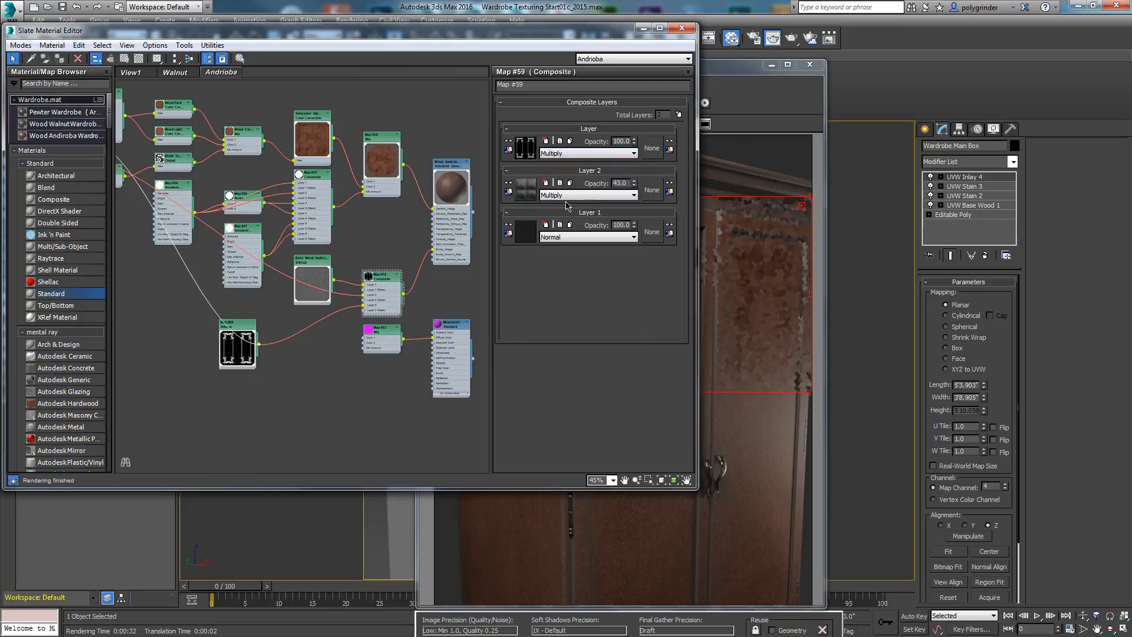
- Uncover the rendered frame and test-render the door region with the mask in the Map #59 composite
drag(608, 36, 338, 88)
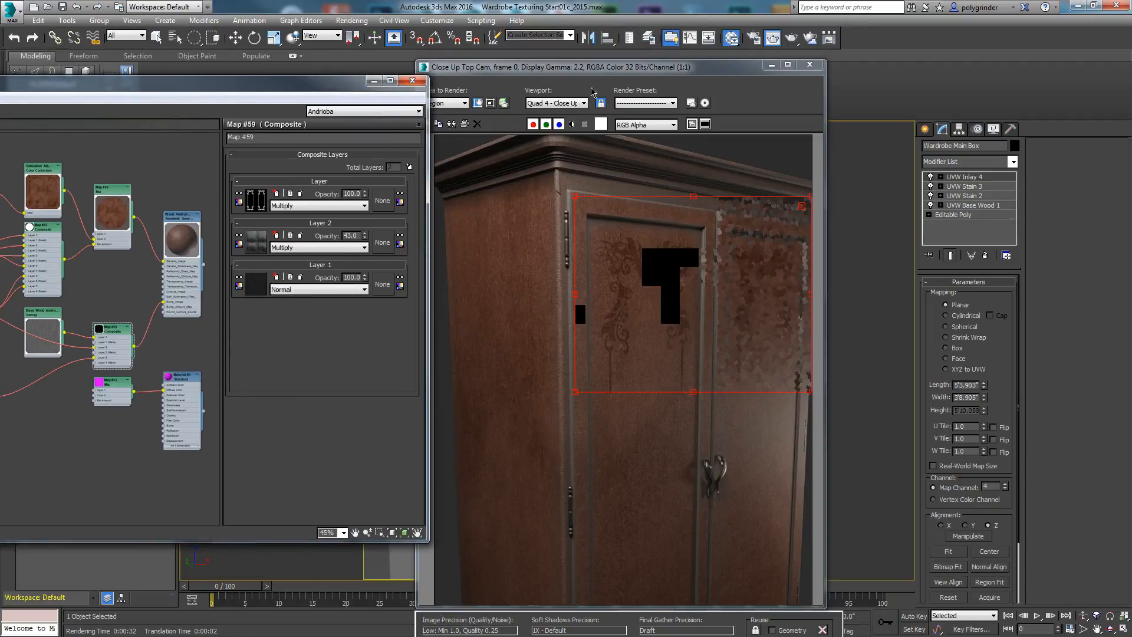
click(789, 39)
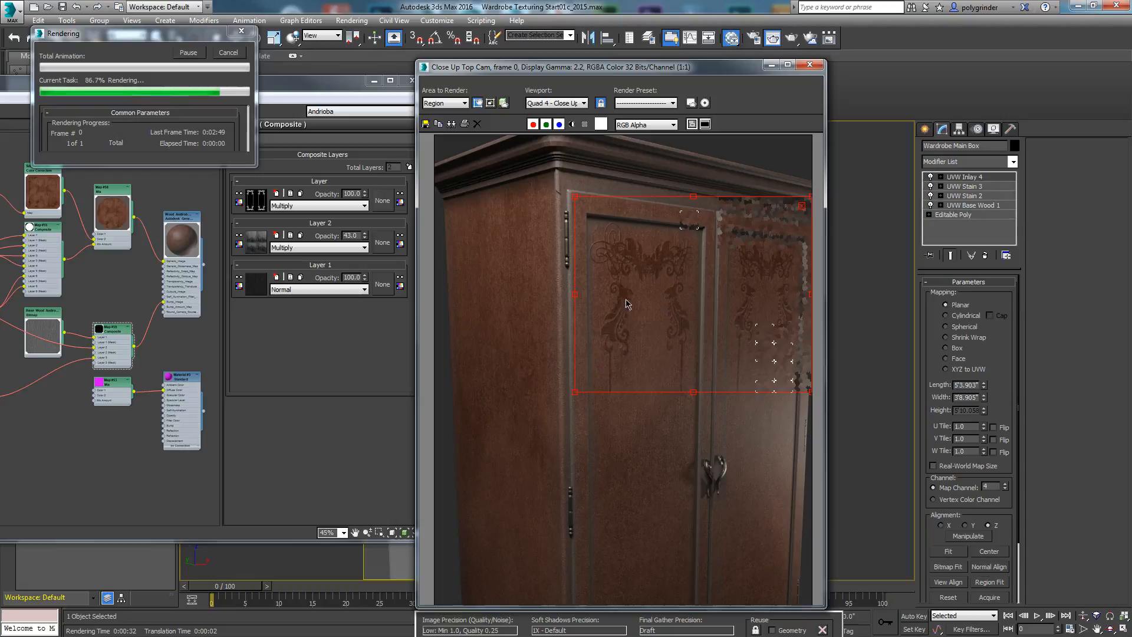
click(228, 53)
- Undo the inlay mask bitmap's direct connection to the third layer of the Map #59 composite
drag(14, 84, 346, 85)
drag(303, 380, 268, 409)
middle_drag(249, 403, 310, 412)
key(ctrl+z)
key(ctrl+z)
key(ctrl+z)
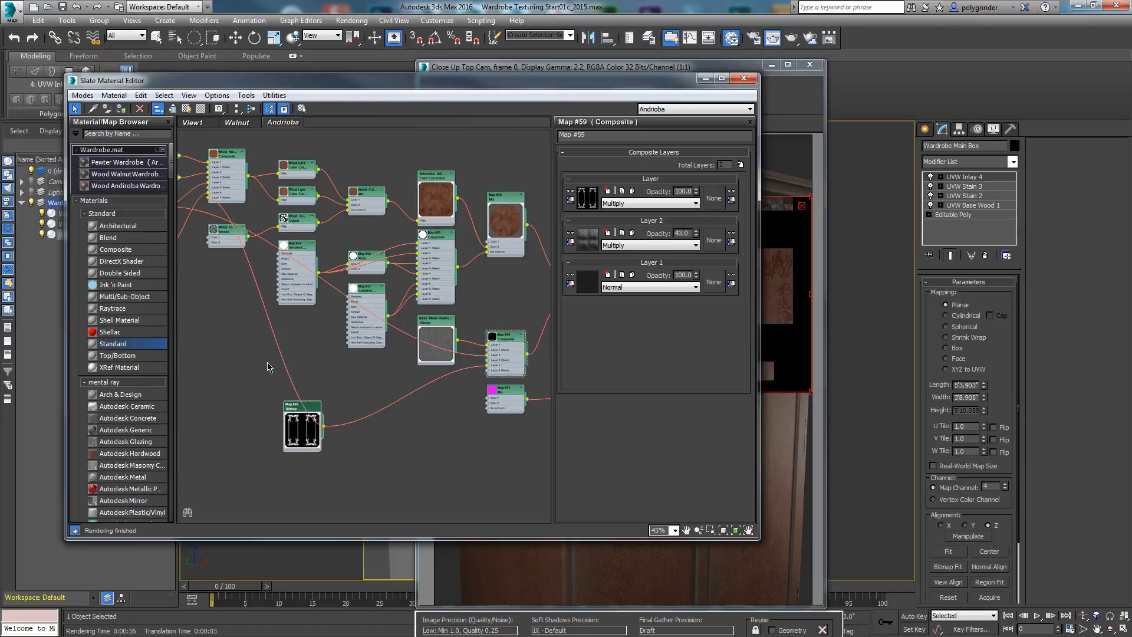
scroll(267, 366, up, 4)
middle_drag(271, 367, 267, 367)
key(ctrl+z)
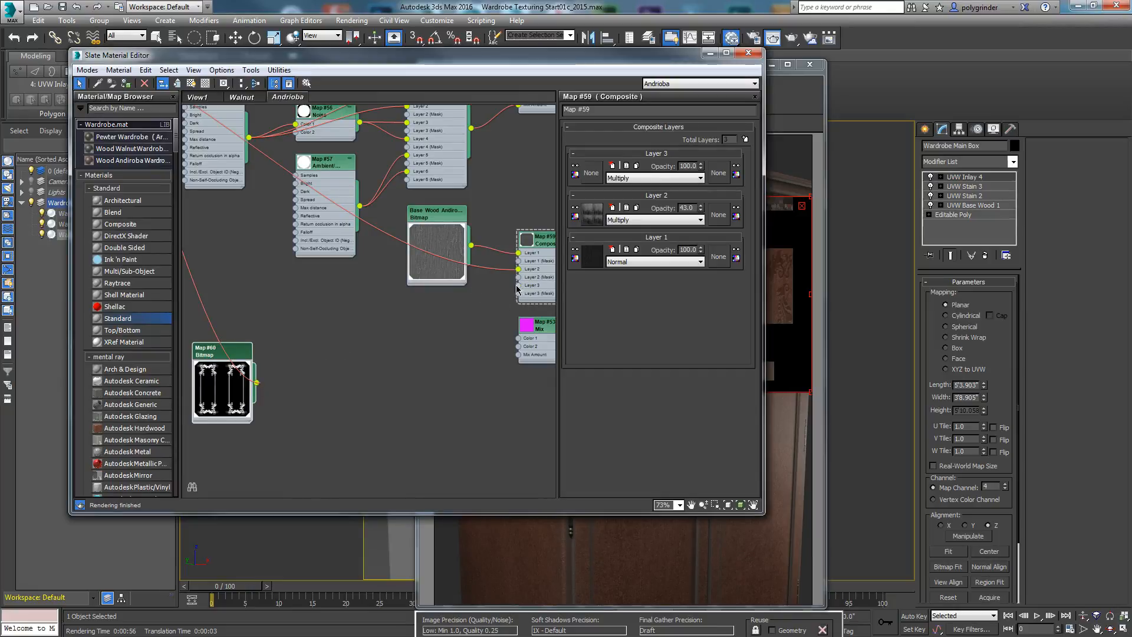
- Add an Output map to the Map #59 composite's Layer 3 input and connect the inlay mask bitmap to it
drag(518, 286, 432, 319)
mouse_move(464, 331)
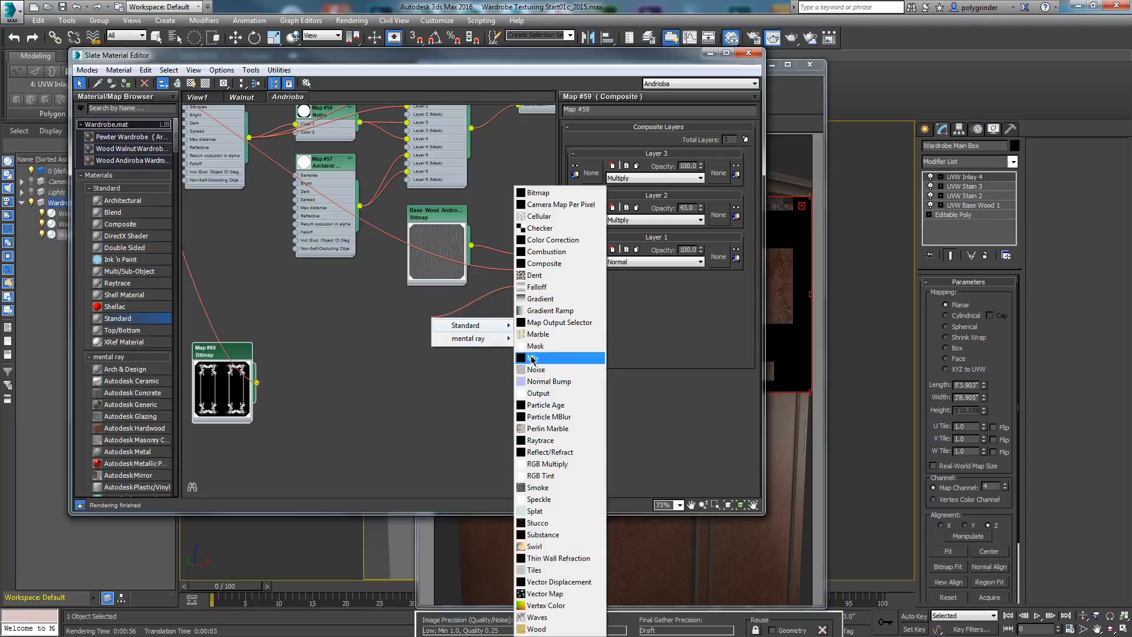
click(540, 393)
drag(444, 335, 425, 361)
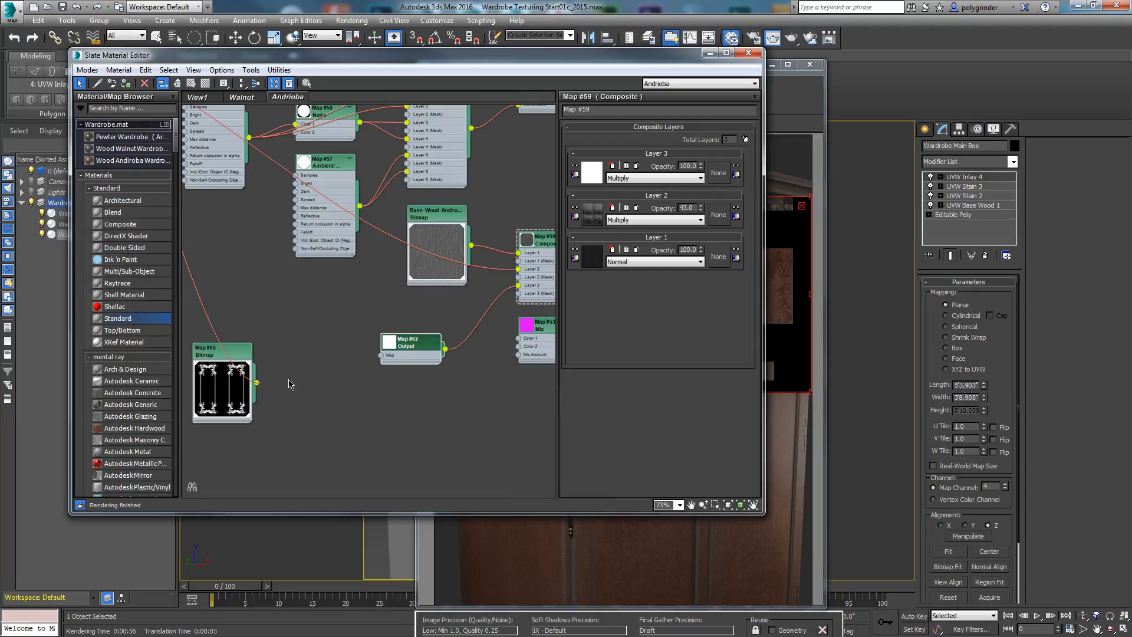
click(257, 384)
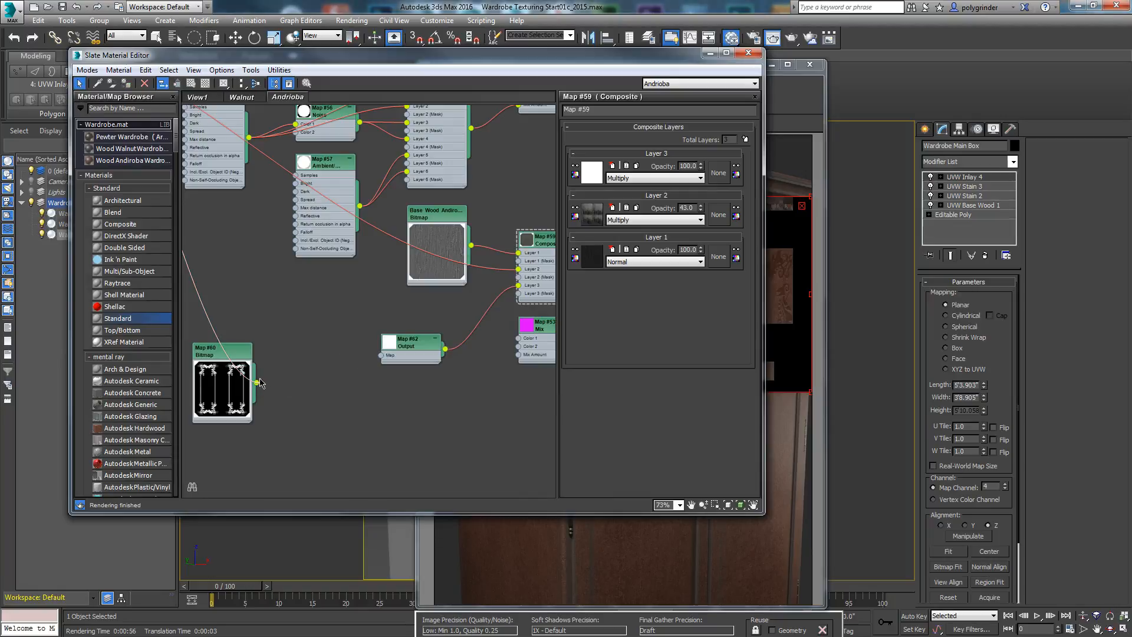
drag(257, 382, 381, 356)
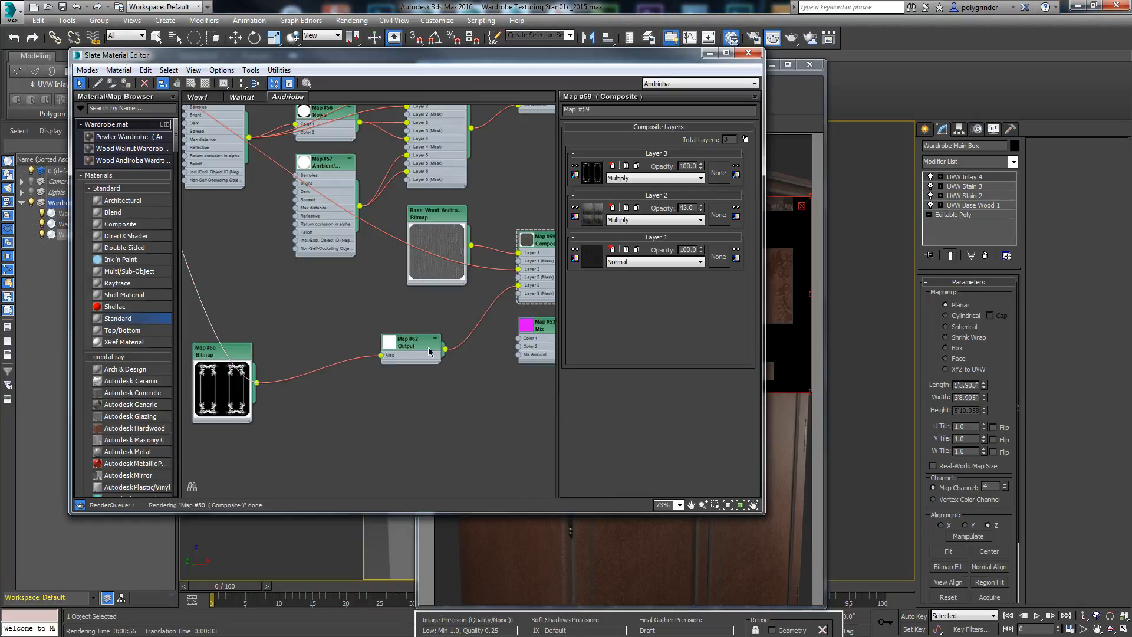
- Enable Invert on the new Output map, enlarge its node preview, and uncover the rendered frame
click(393, 349)
double_click(392, 346)
drag(407, 341, 381, 332)
double_click(381, 332)
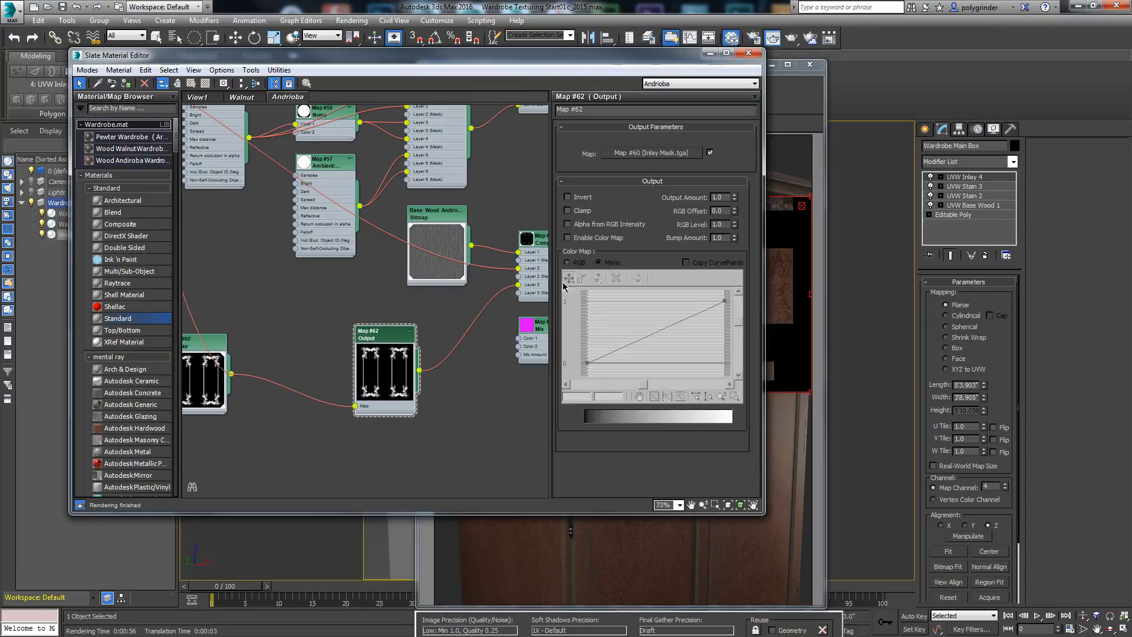
click(568, 197)
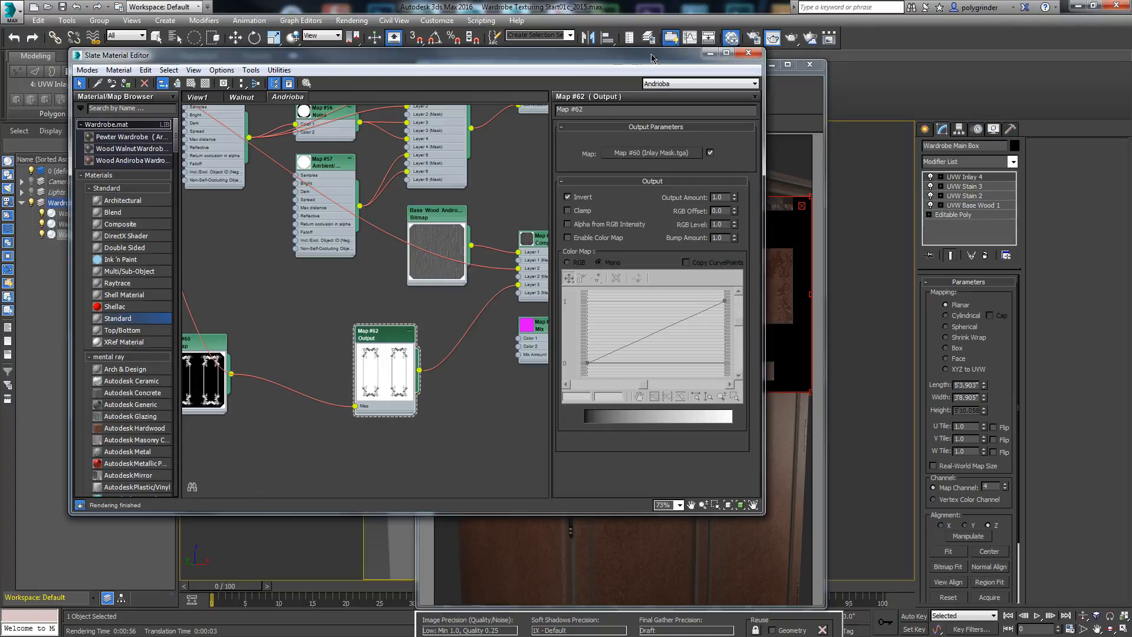
drag(651, 58, 301, 36)
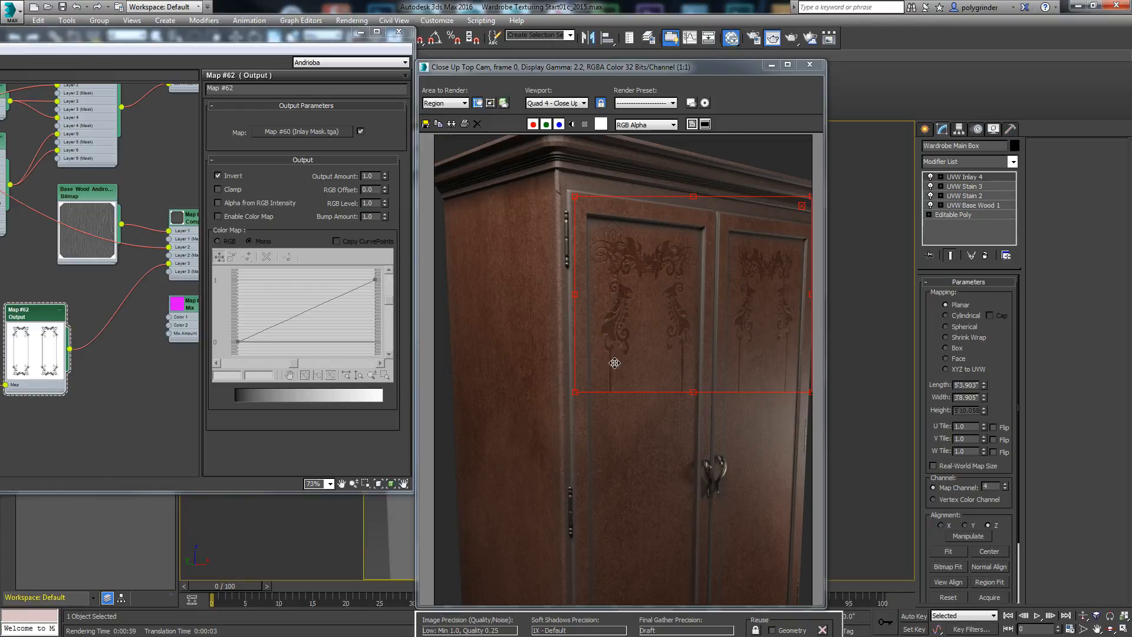
- Set the opacity of Layer 4 in the Wood Stain Adjustment Node composite to 10
drag(299, 46, 671, 63)
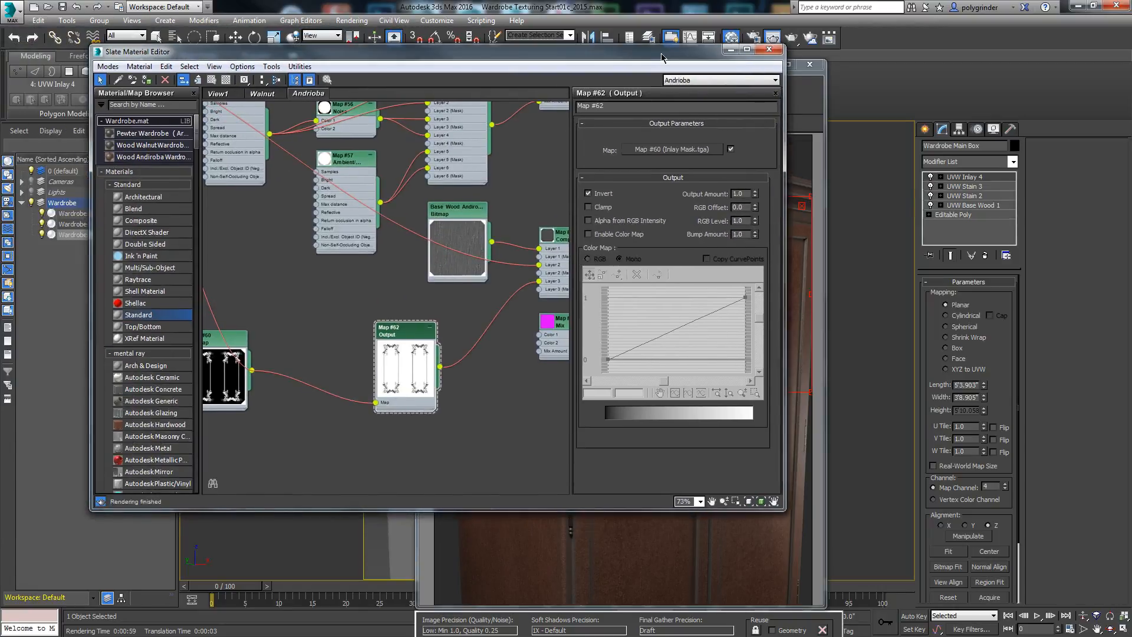
drag(265, 259, 287, 277)
middle_drag(241, 230, 465, 461)
middle_drag(240, 365, 317, 412)
double_click(417, 222)
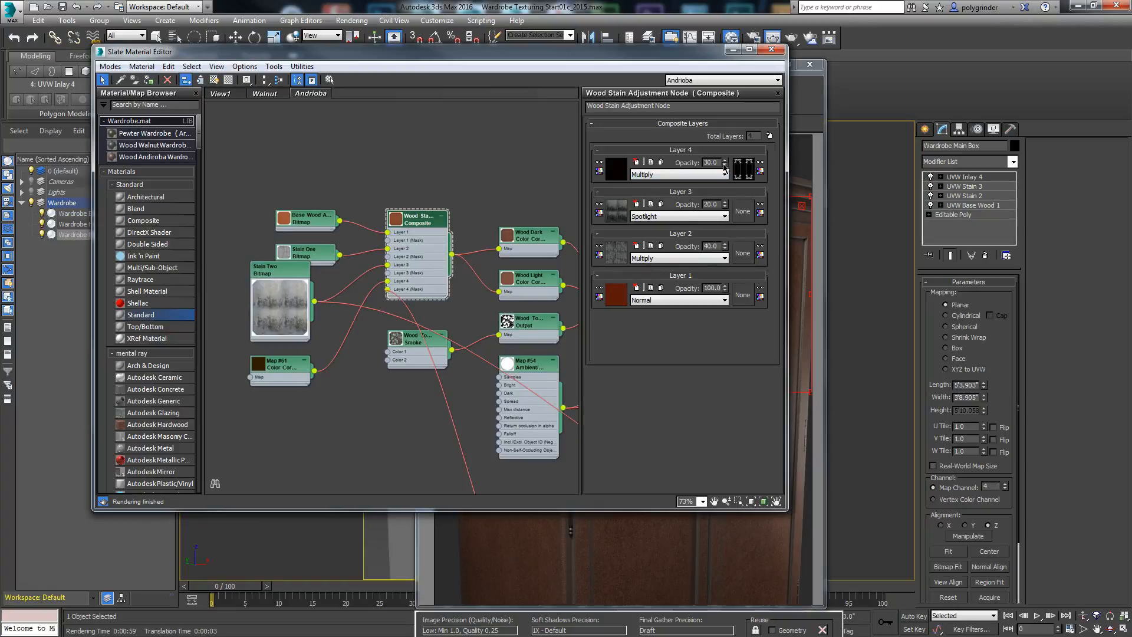
drag(724, 168, 724, 176)
drag(705, 52, 192, 96)
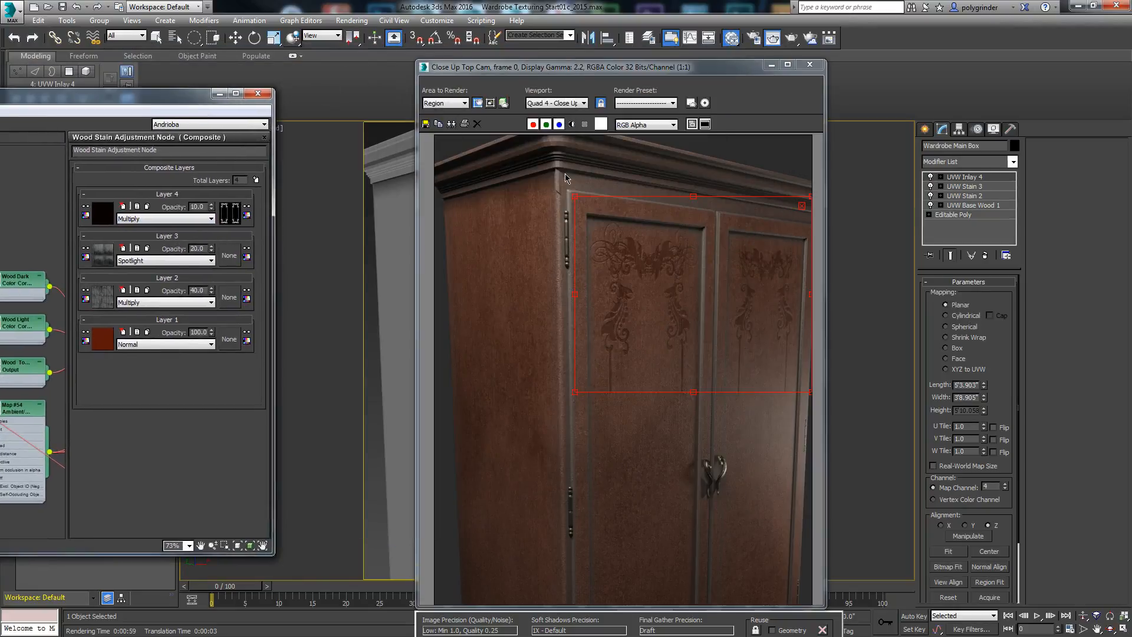
drag(110, 94, 404, 20)
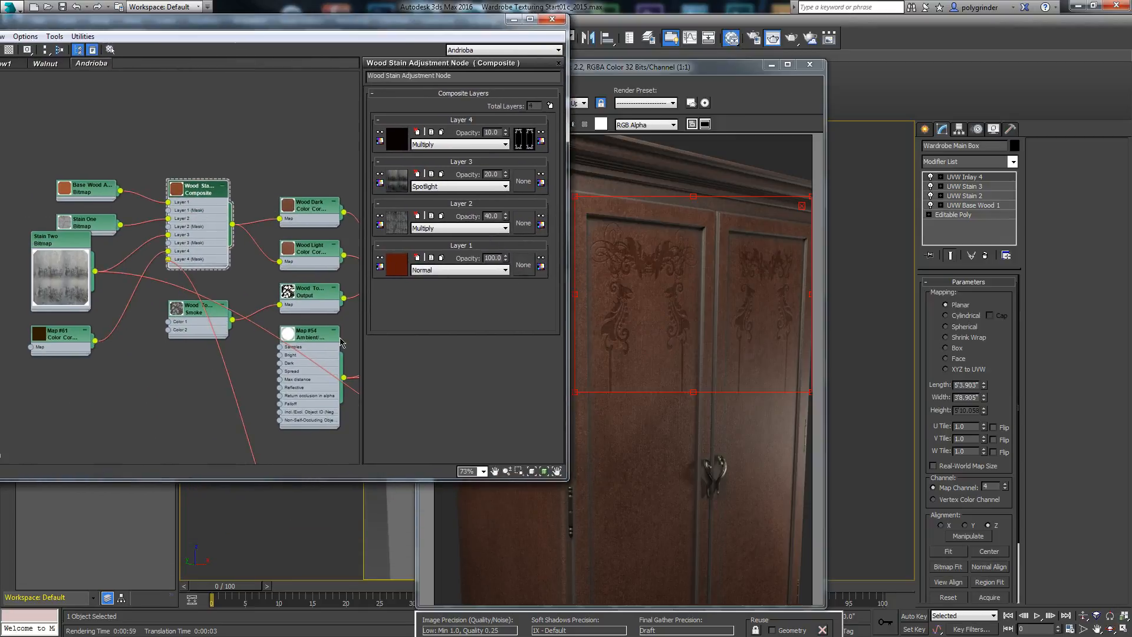
- Set the bump amount of the Wood Andiroba Wardrobe#1 material to 100 and uncover the rendered frame
middle_drag(176, 310, 116, 271)
middle_drag(343, 310, 70, 292)
double_click(225, 182)
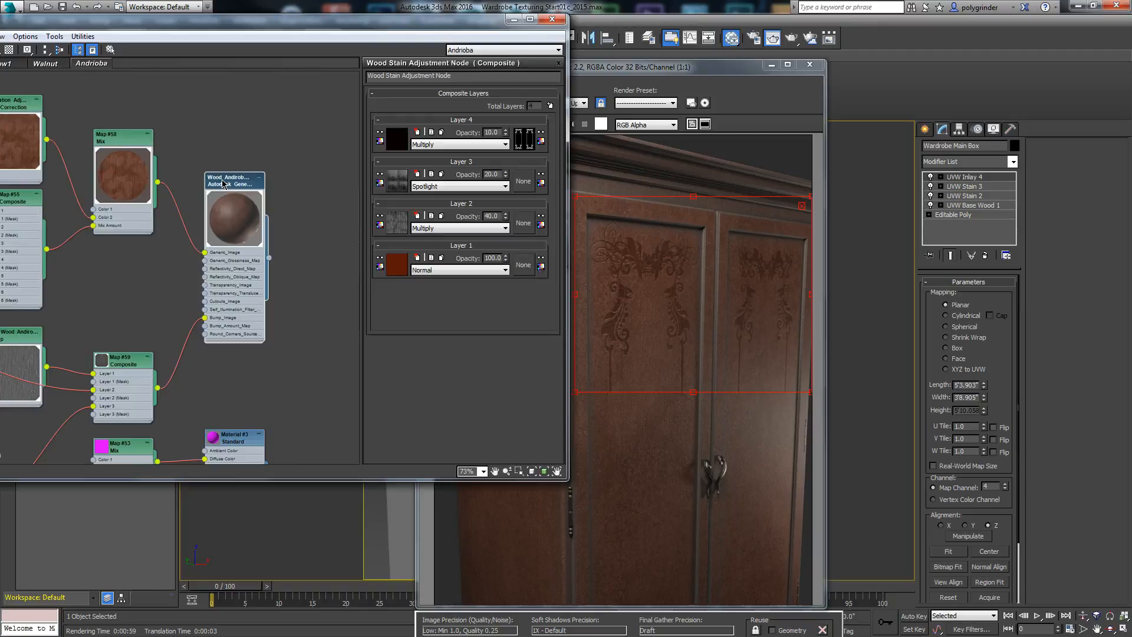
drag(392, 366, 356, 90)
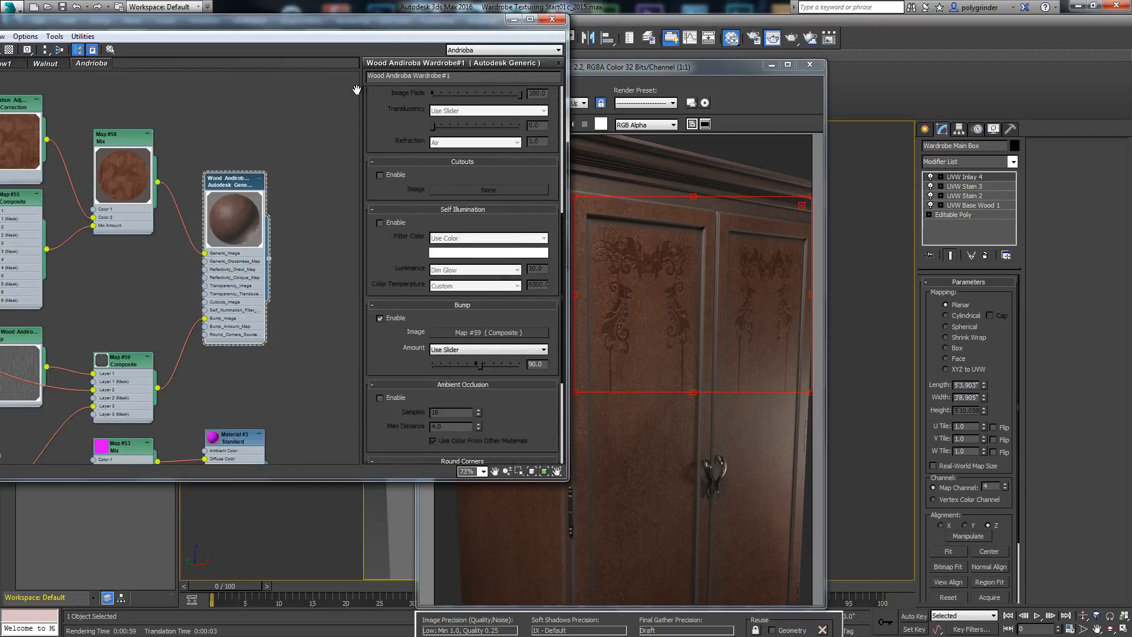
double_click(541, 364)
text(100)
key(Return)
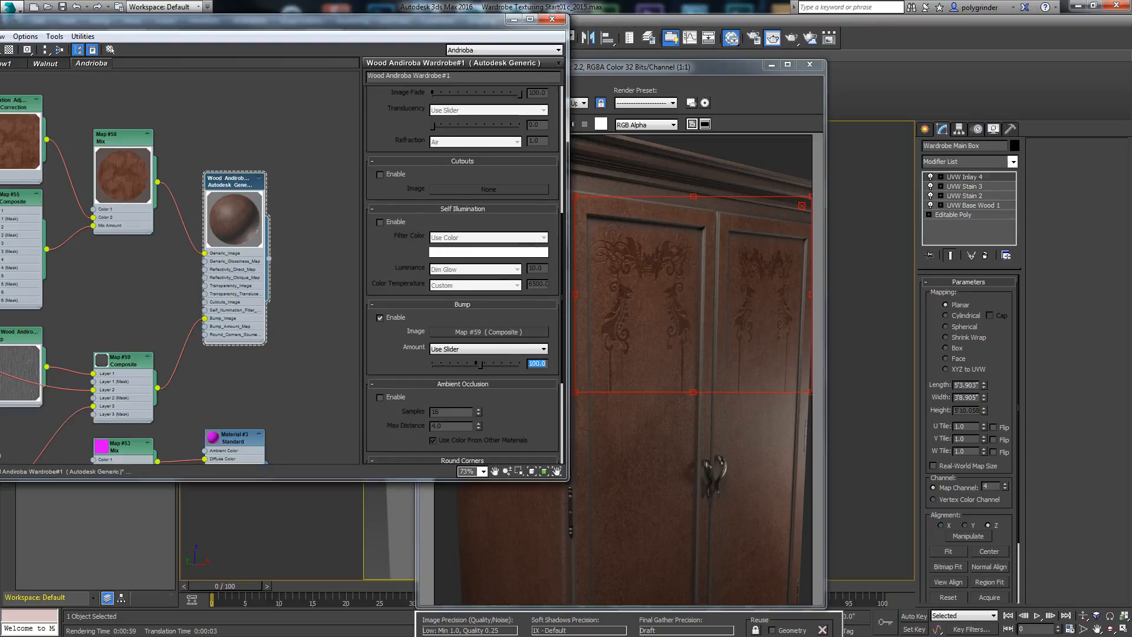
drag(482, 26, 164, 36)
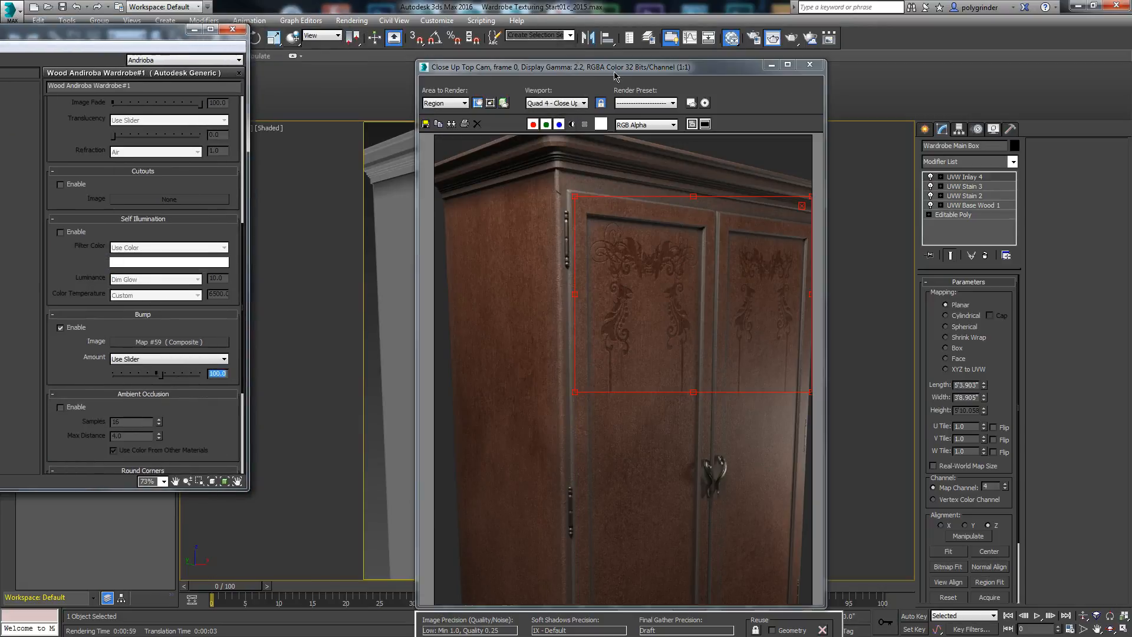
drag(614, 75, 639, 35)
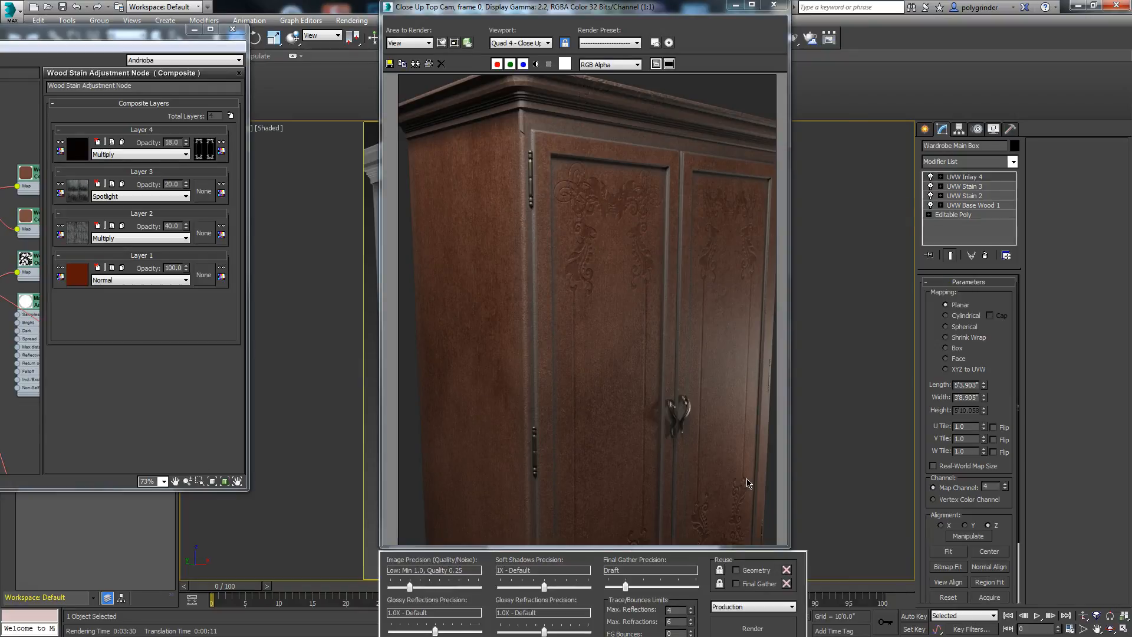
- Copy the rendered frame and paste it as a new layer into the wardrobe comp document in Photoshop
click(405, 65)
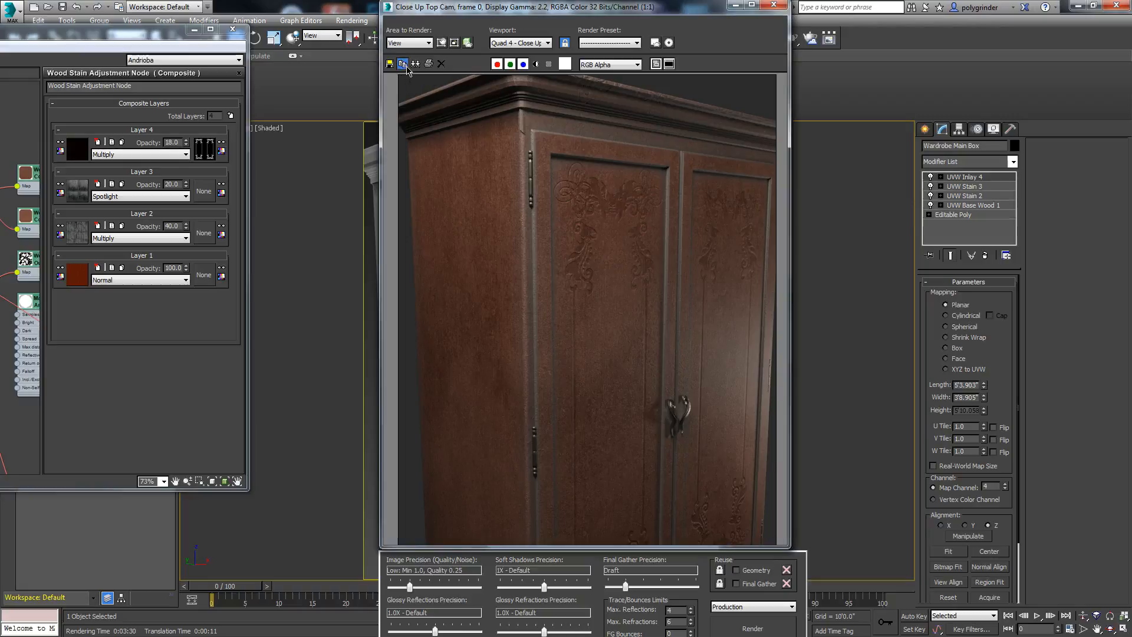
key(alt+Tab)
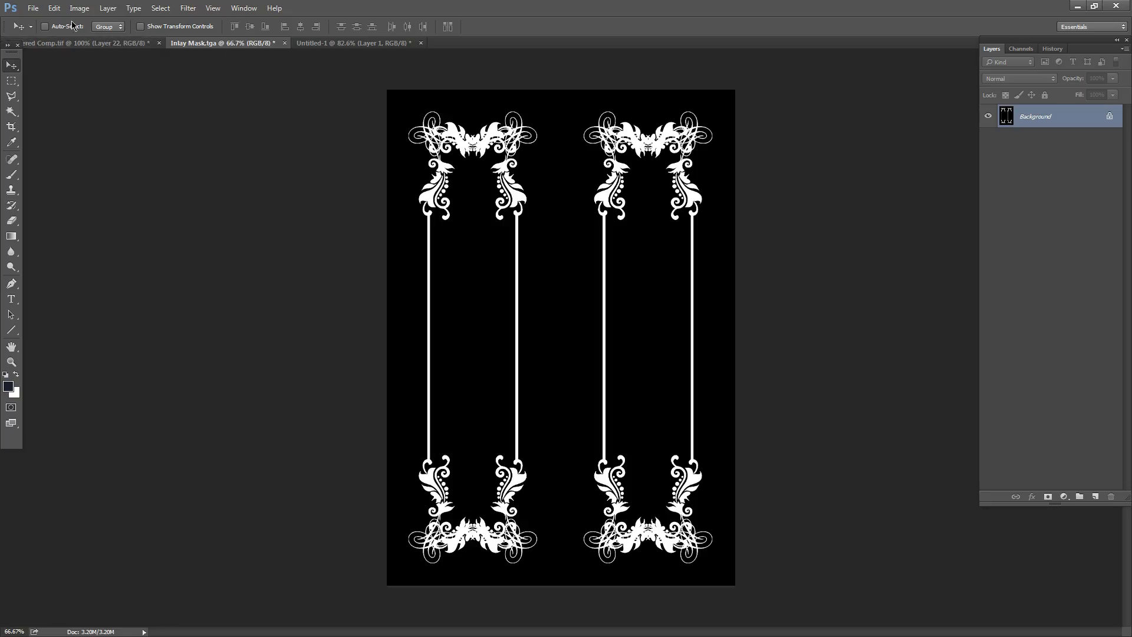
click(72, 44)
click(54, 9)
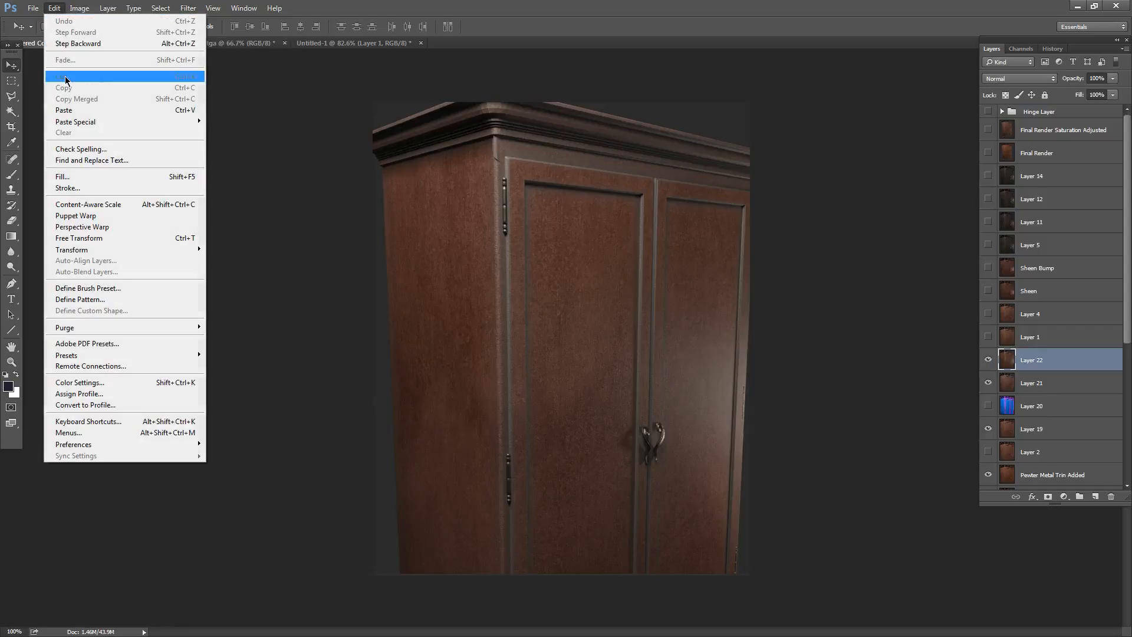
click(69, 110)
- Compare the renders by toggling the visibility of Layer 23 and Layer 22, leaving both visible
click(993, 234)
click(989, 235)
click(989, 235)
click(988, 236)
click(989, 236)
click(989, 258)
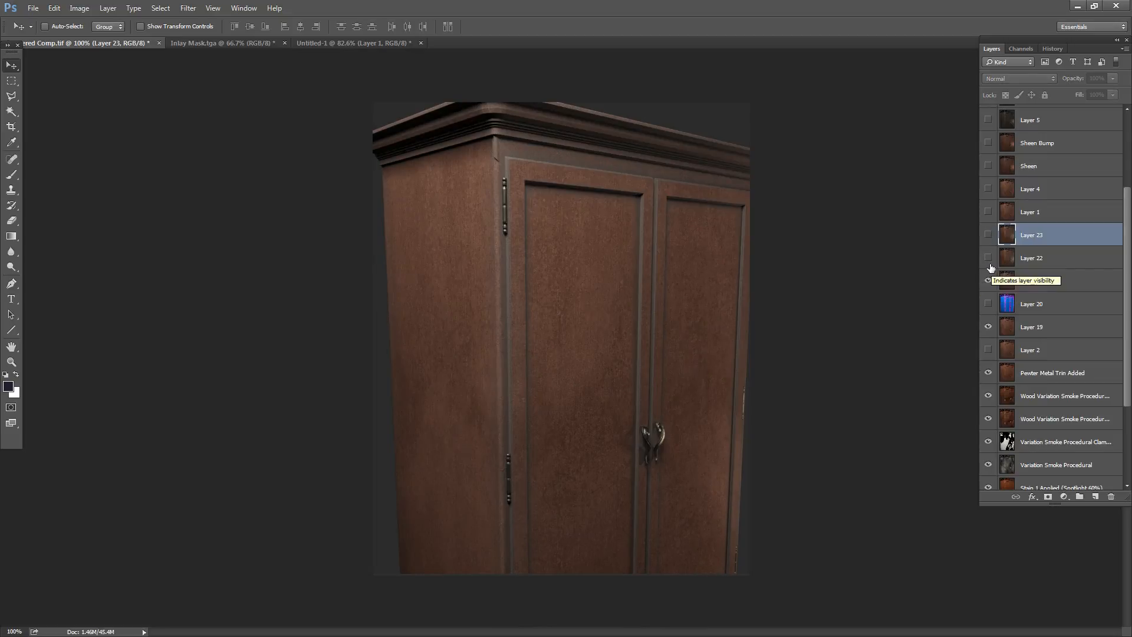
click(988, 259)
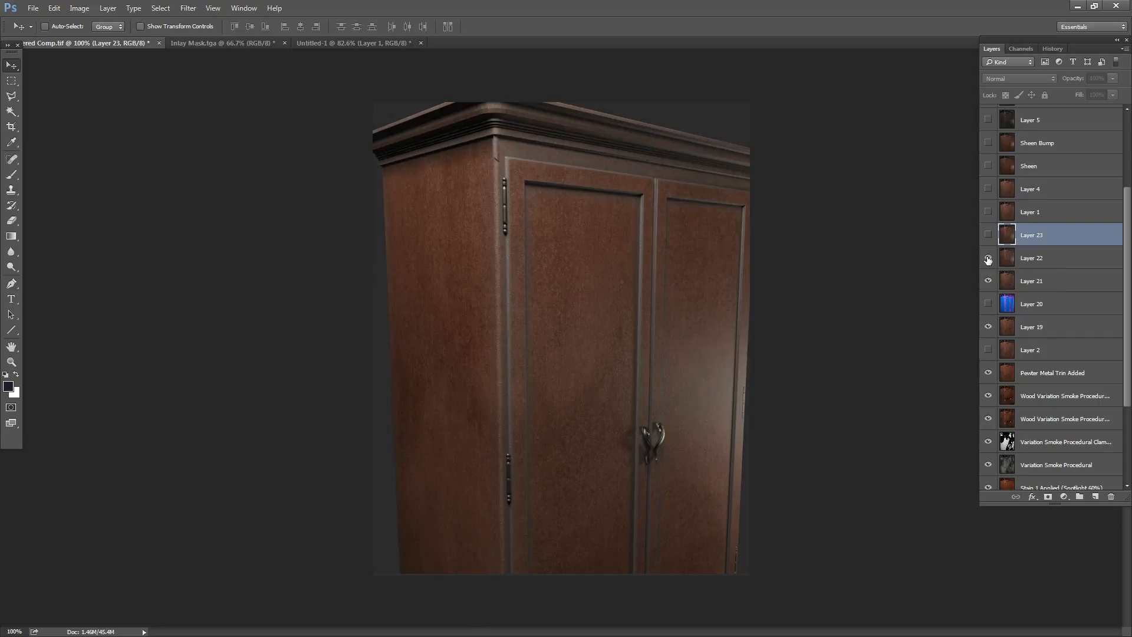
click(988, 258)
click(988, 259)
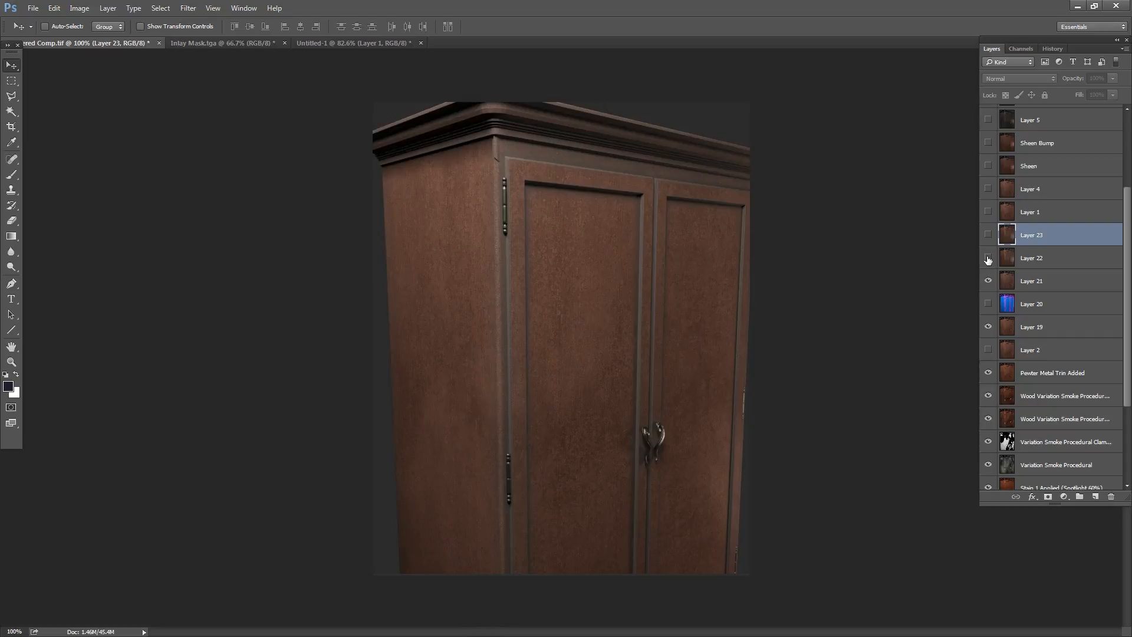
click(988, 258)
click(988, 235)
click(988, 235)
click(988, 235)
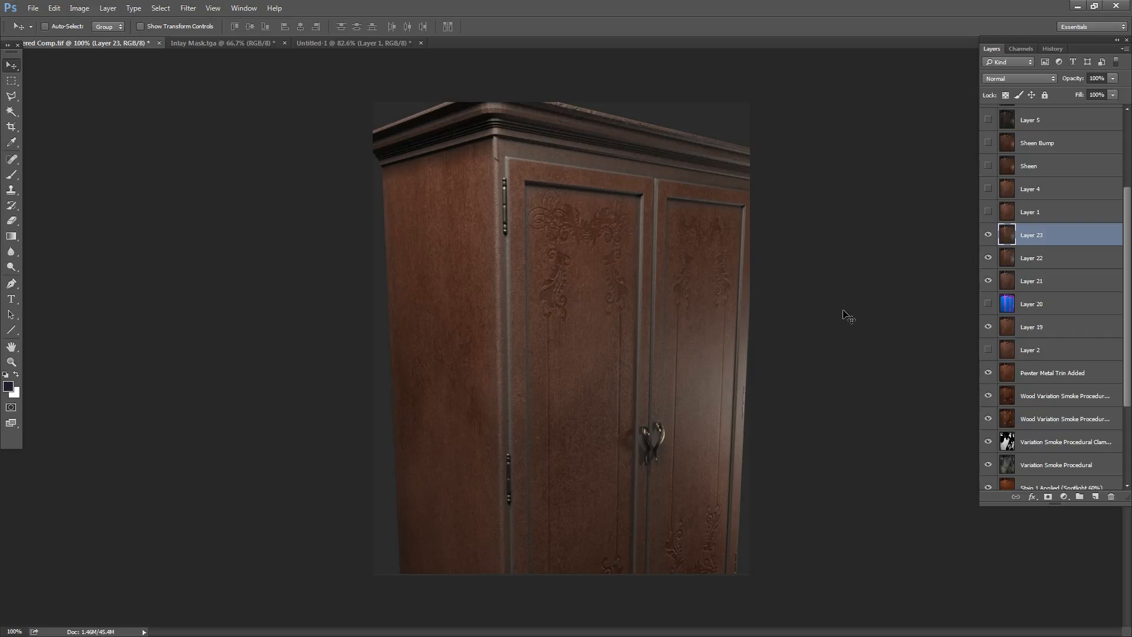
click(988, 235)
click(988, 236)
click(988, 236)
click(988, 236)
click(988, 235)
click(988, 236)
click(988, 236)
- Back in 3ds Max, turn off U and V tiling for the inlay mask bitmap and minimize the material editor
key(alt+Tab)
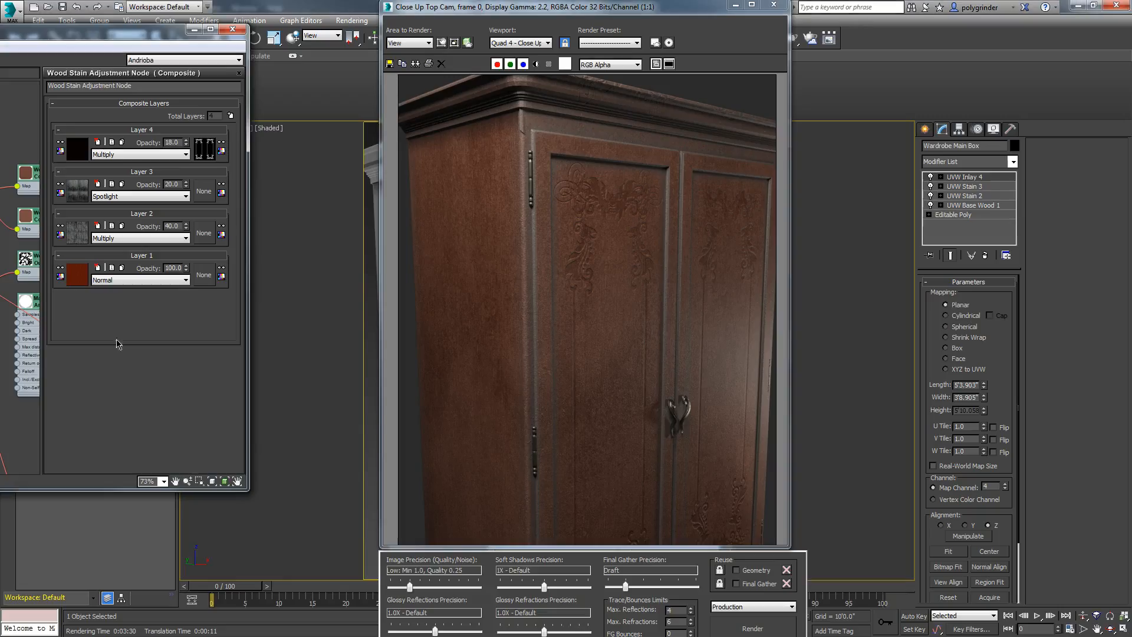
scroll(20, 277, down, 3)
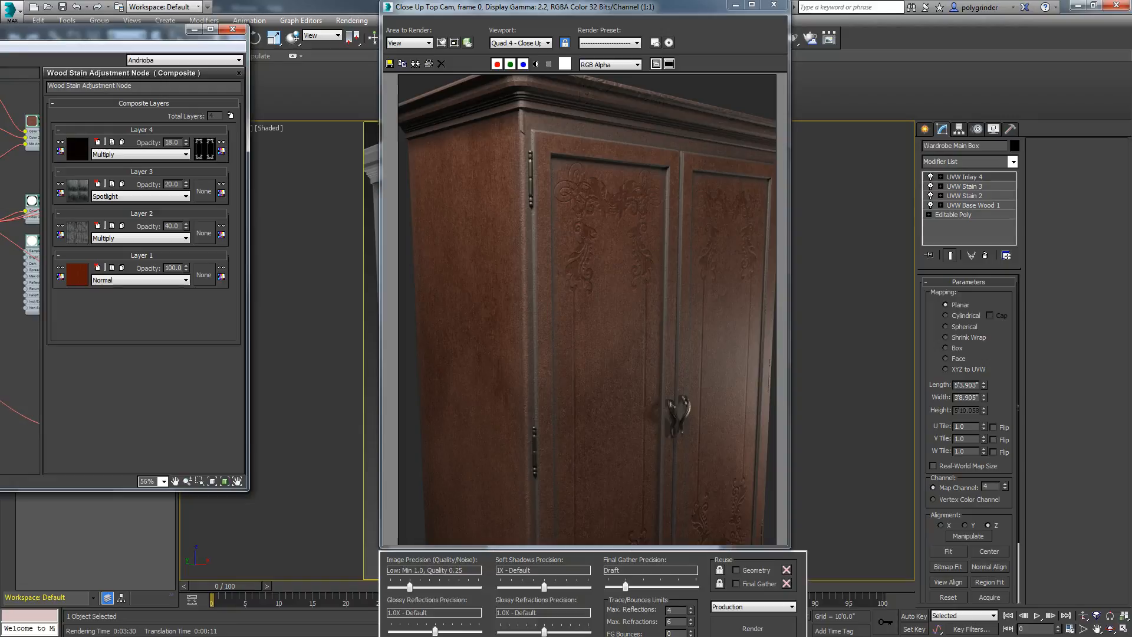
scroll(20, 278, up, 4)
middle_drag(23, 236, 5, 207)
scroll(19, 177, up, 2)
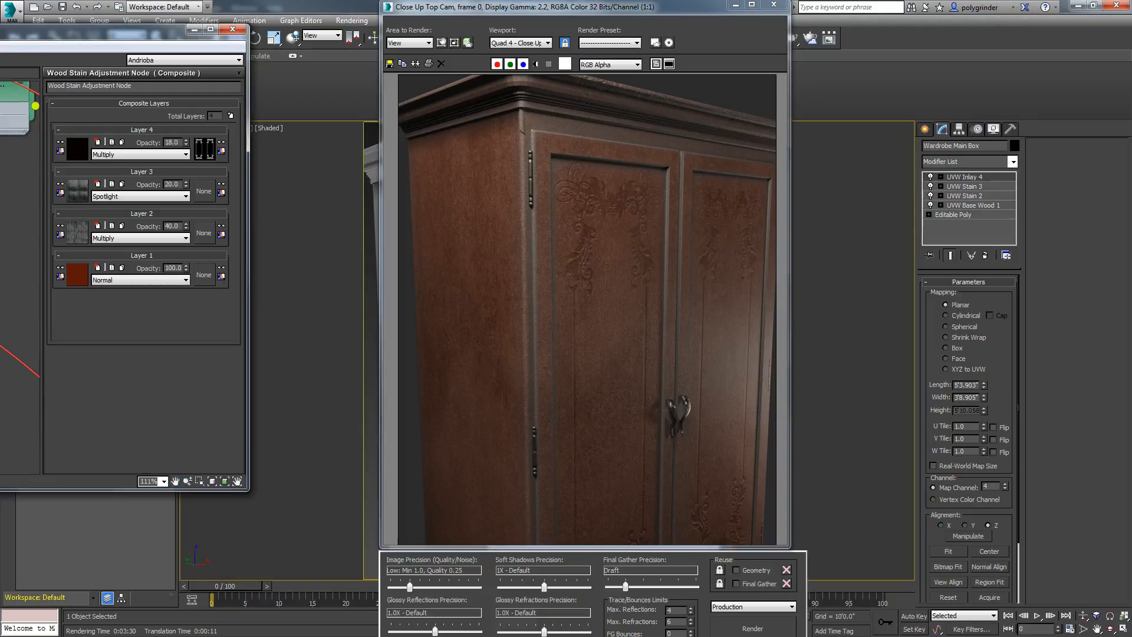
drag(100, 31, 706, 24)
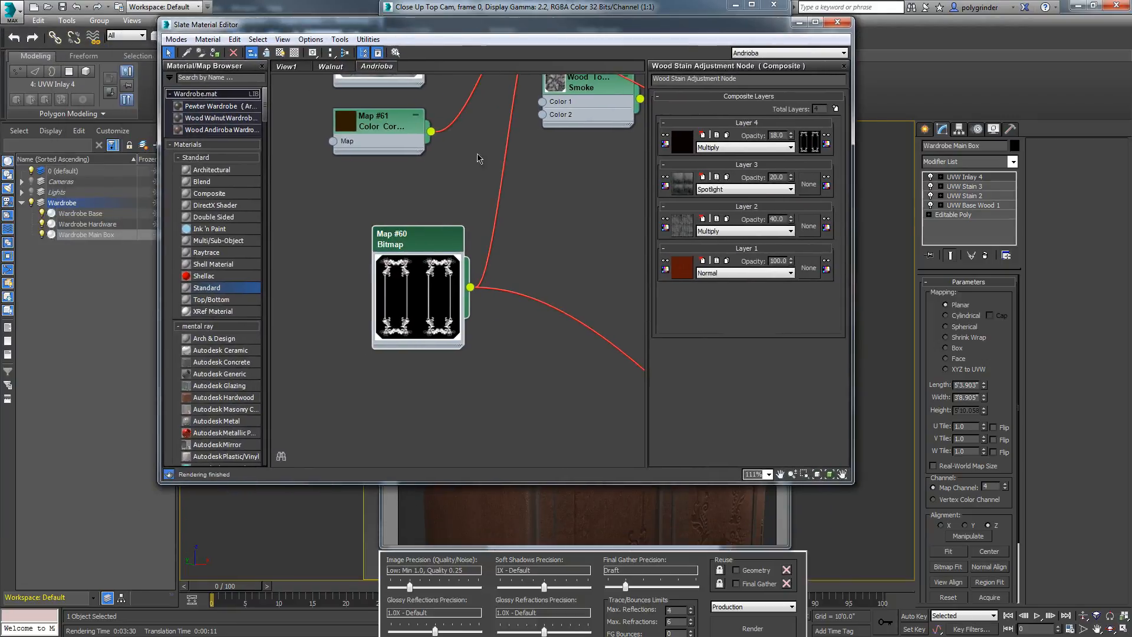
double_click(427, 246)
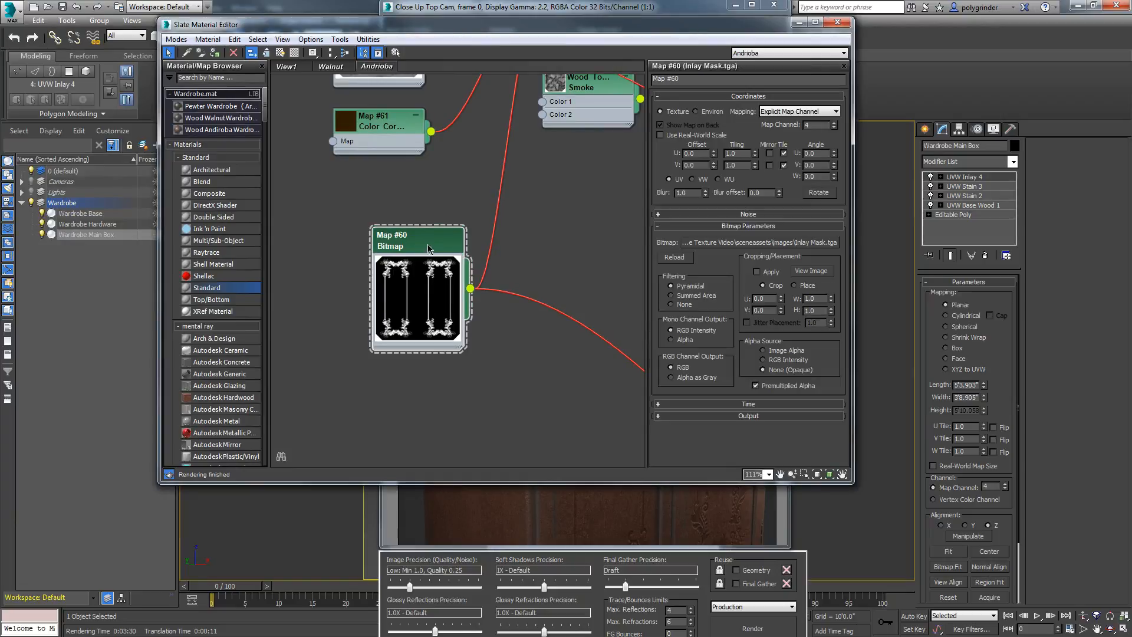
click(784, 153)
click(784, 153)
click(800, 22)
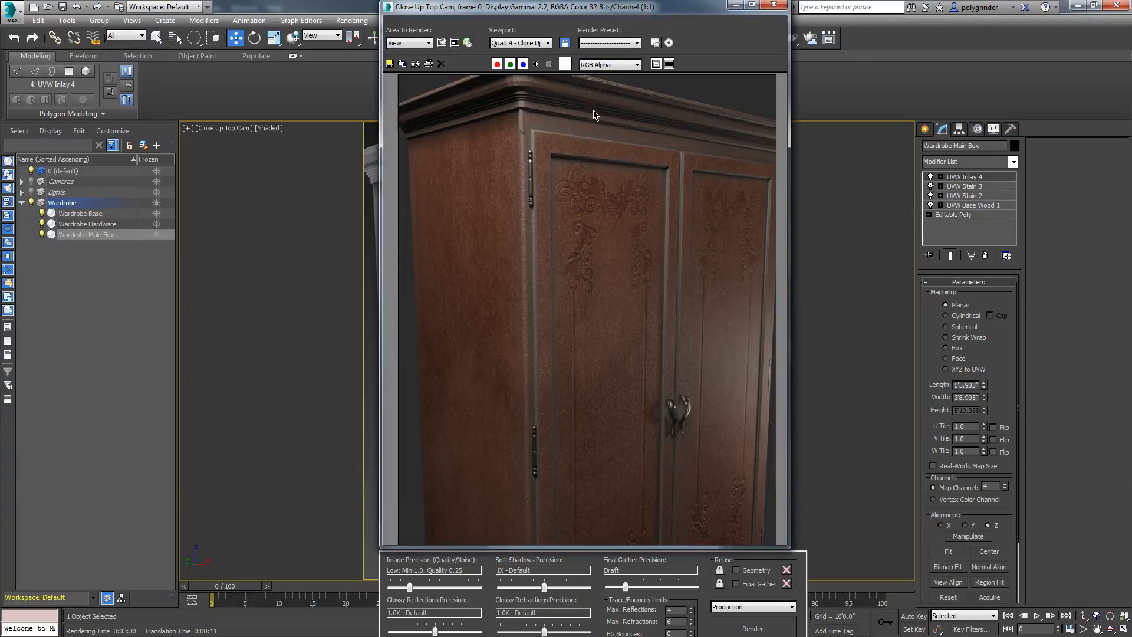
- Move the render region up over the wardrobe's cornice and render that region
click(441, 43)
drag(609, 273, 632, 109)
drag(657, 305, 667, 131)
click(766, 627)
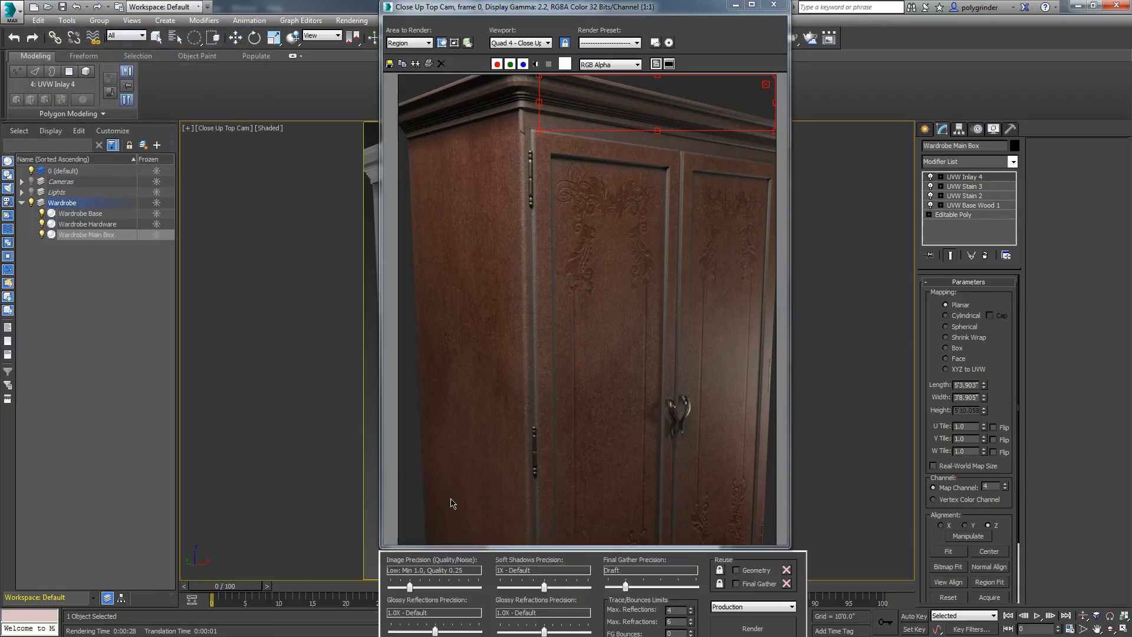
- Set the render area back to View, then copy the updated frame and paste it as a new layer in the Photoshop comp
click(419, 43)
click(417, 55)
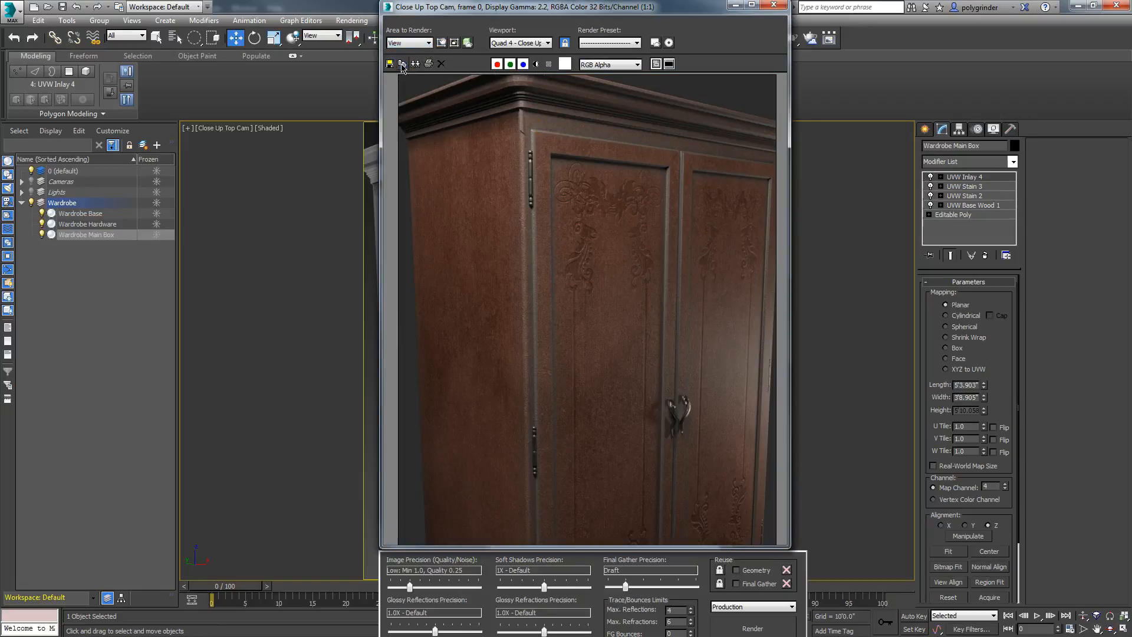
key(alt+Tab)
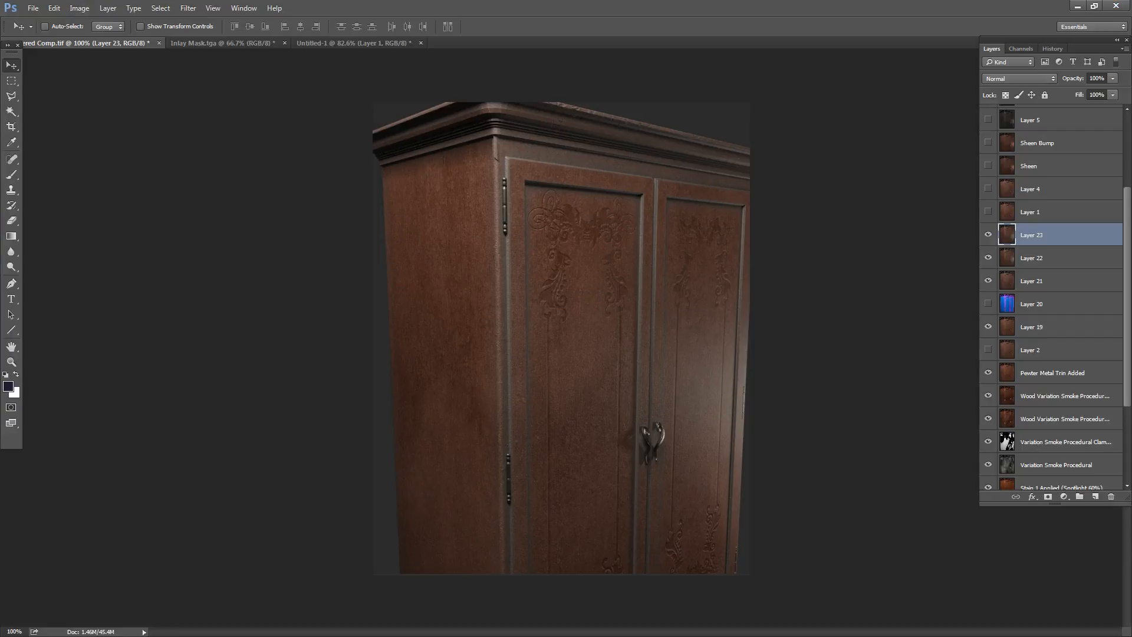
click(54, 8)
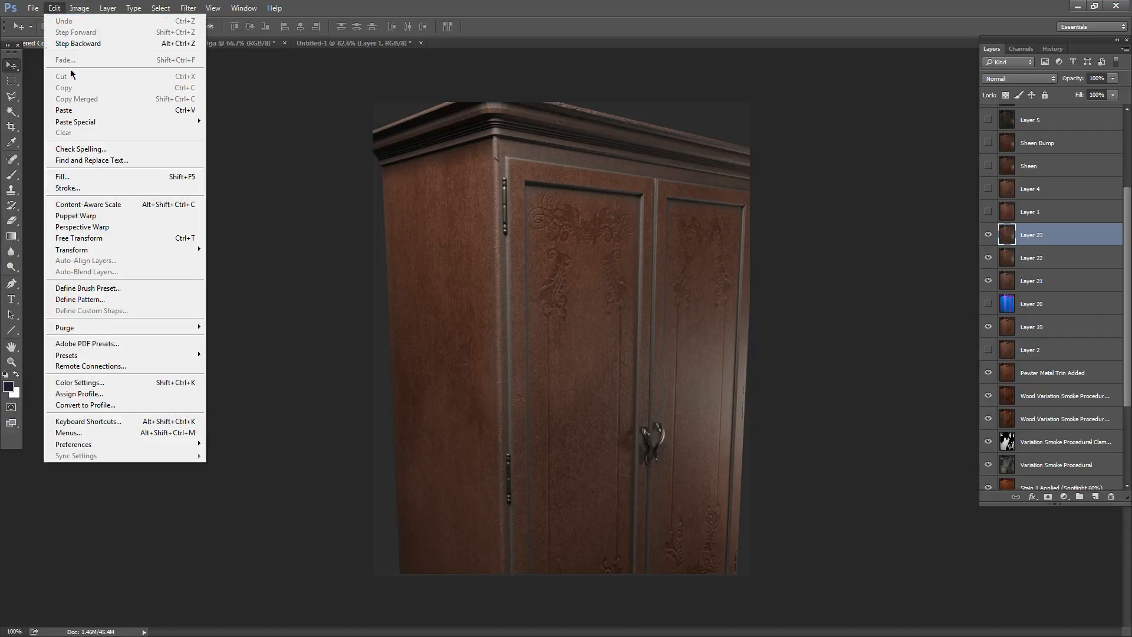
click(69, 110)
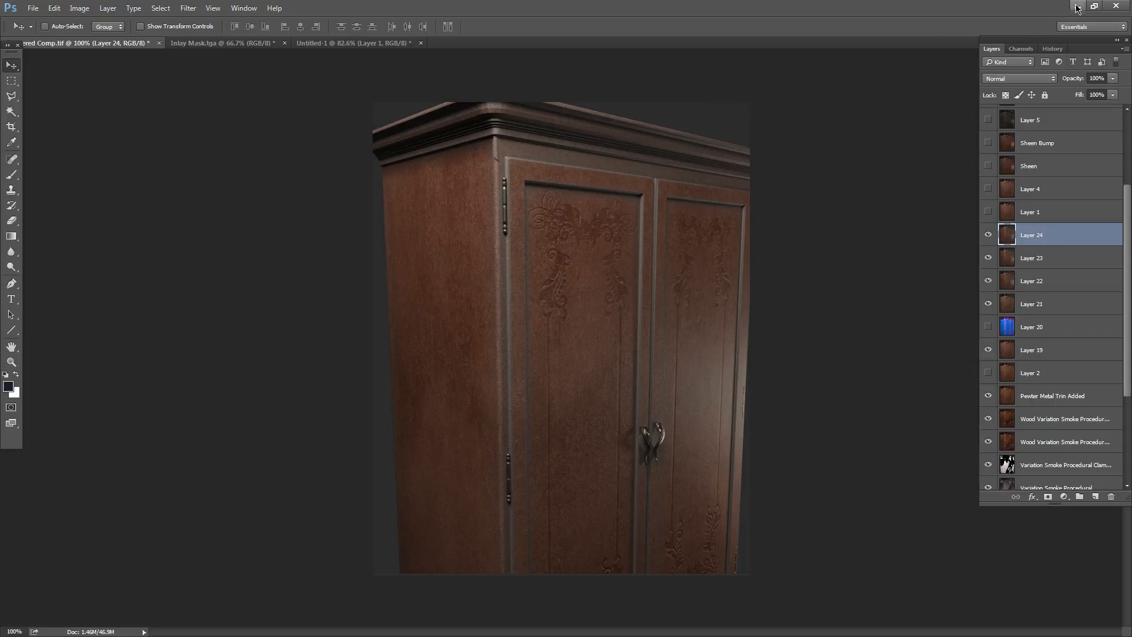
- Return to 3ds Max, reposition the inlay mask bitmap node in the Andrioba view, and minimize the rendered frame
key(alt+Tab)
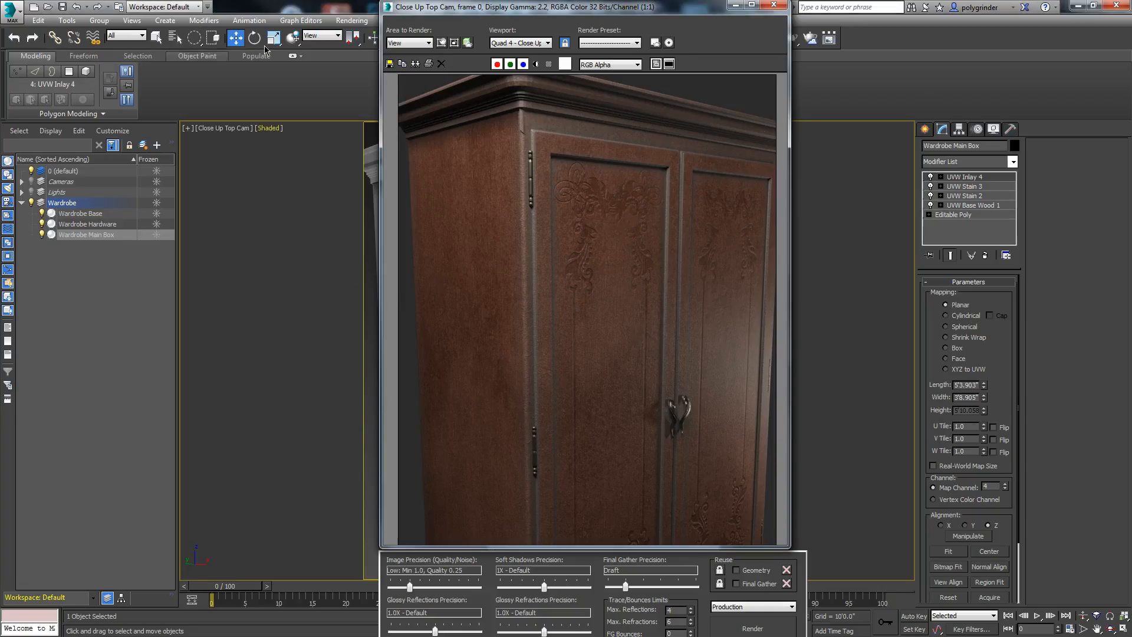
drag(440, 7, 435, 130)
click(734, 41)
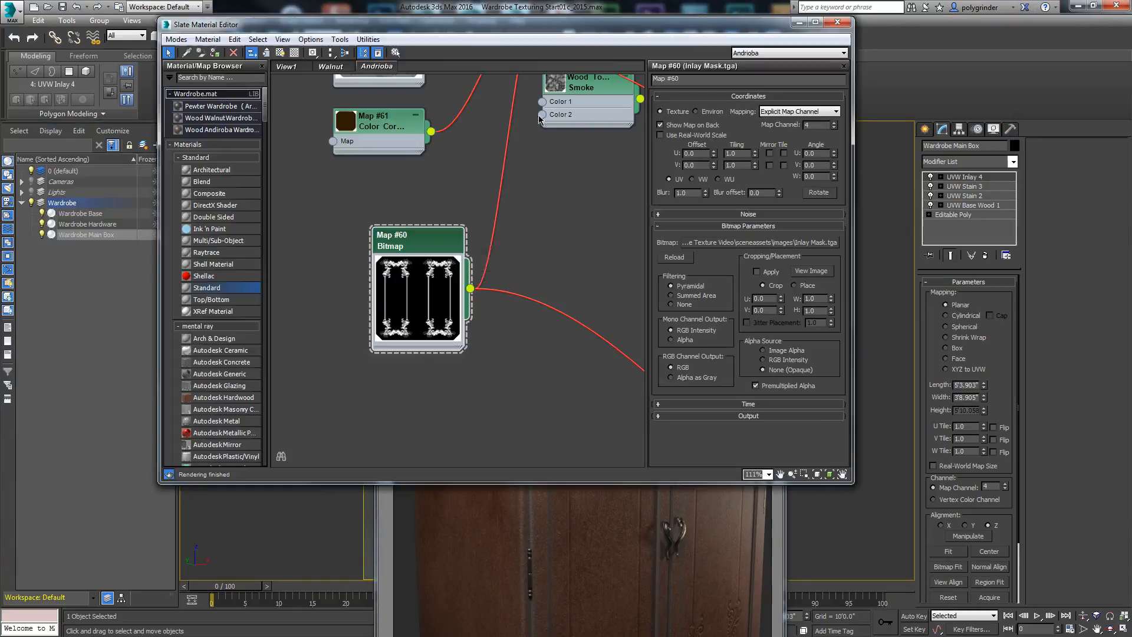
scroll(545, 190, down, 6)
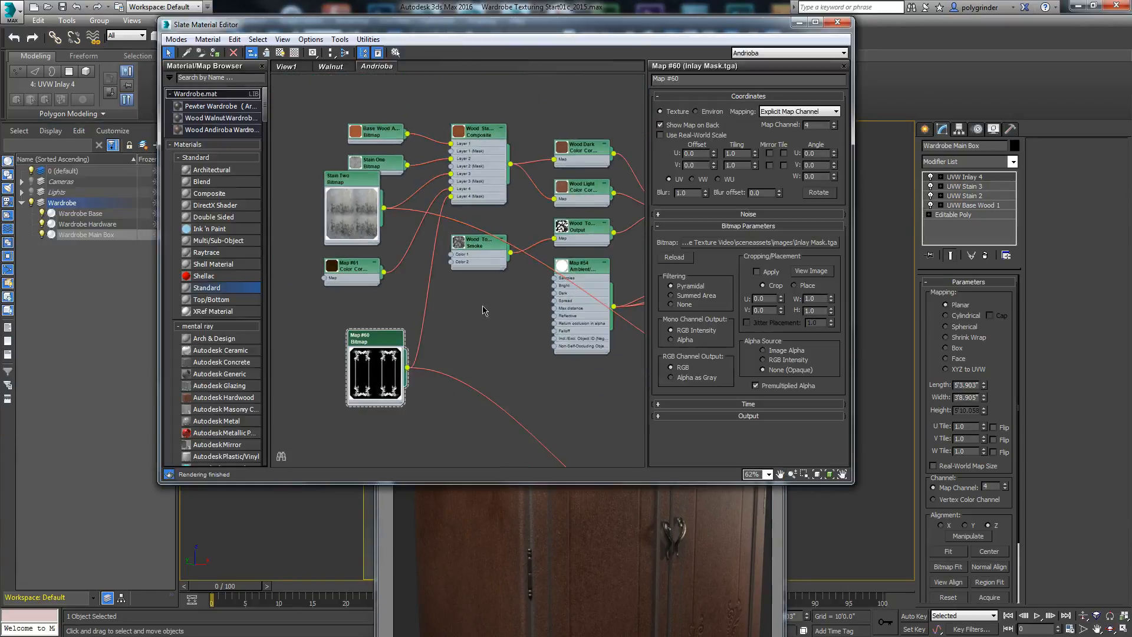
middle_drag(478, 277, 478, 292)
scroll(478, 292, down, 1)
drag(582, 360, 553, 332)
drag(345, 245, 423, 316)
drag(555, 25, 0, 32)
drag(522, 128, 592, 30)
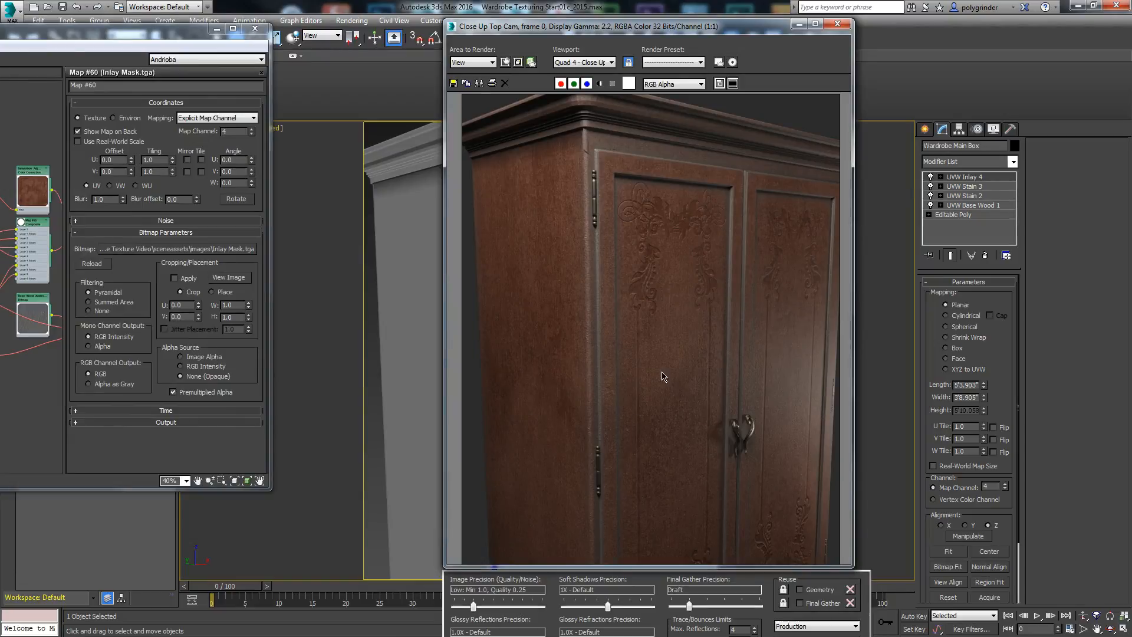
click(799, 24)
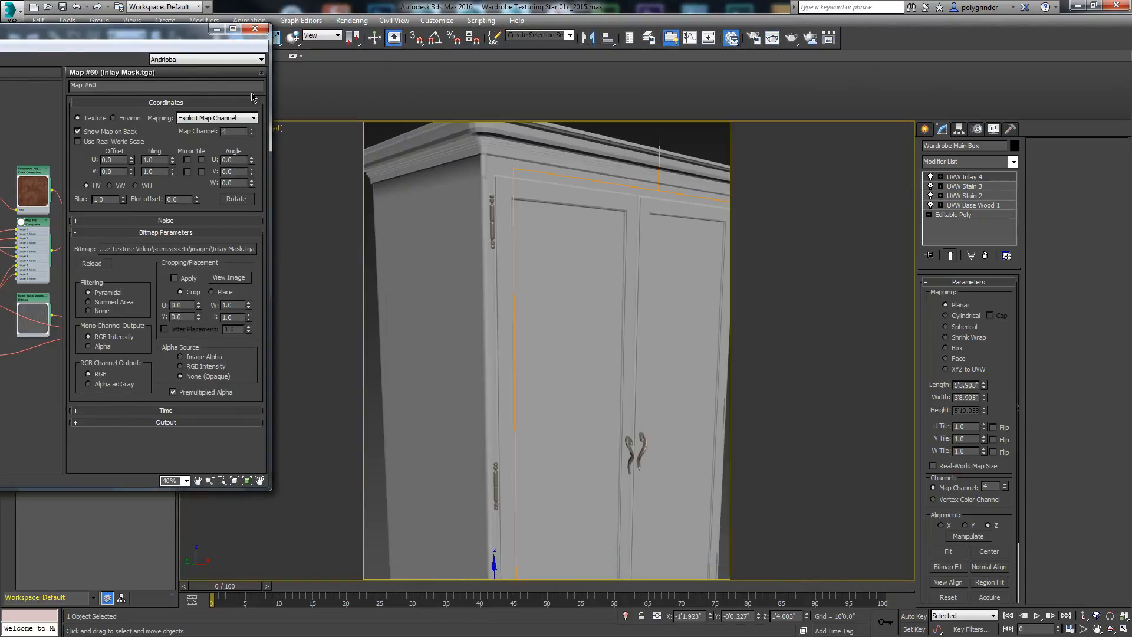
- Spread apart the Base Wood, Stain One, Stain Two and Map #61 nodes feeding the Wood Stain Adjustment composite
drag(124, 37, 709, 66)
middle_drag(336, 330, 372, 421)
scroll(408, 395, up, 3)
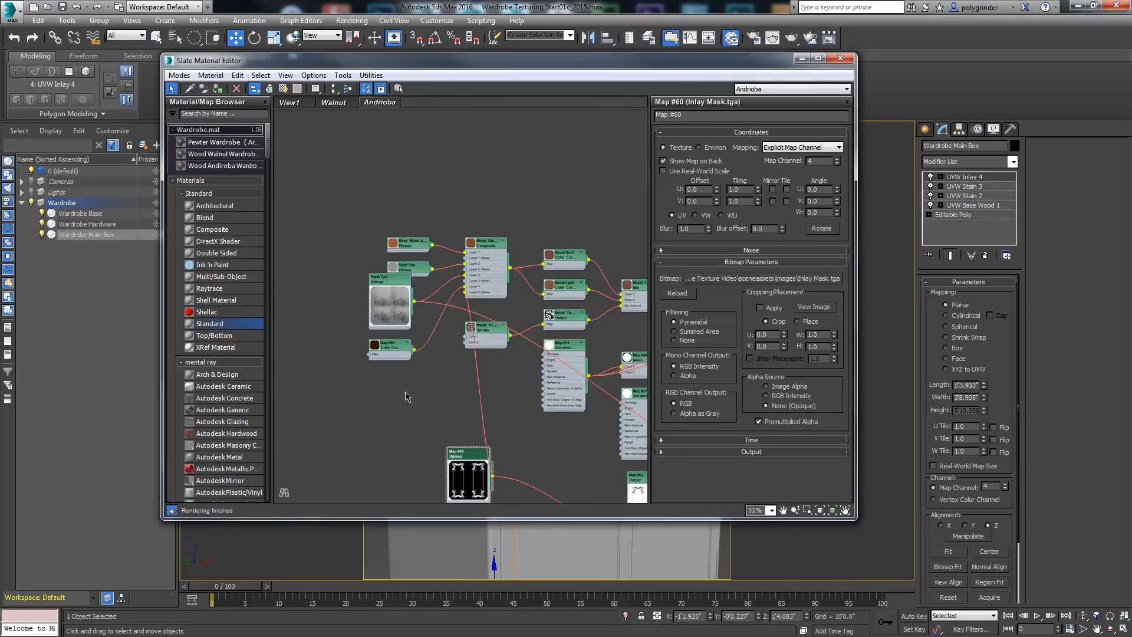
scroll(411, 380, up, 1)
drag(370, 193, 411, 236)
drag(408, 132, 366, 121)
drag(366, 308, 386, 373)
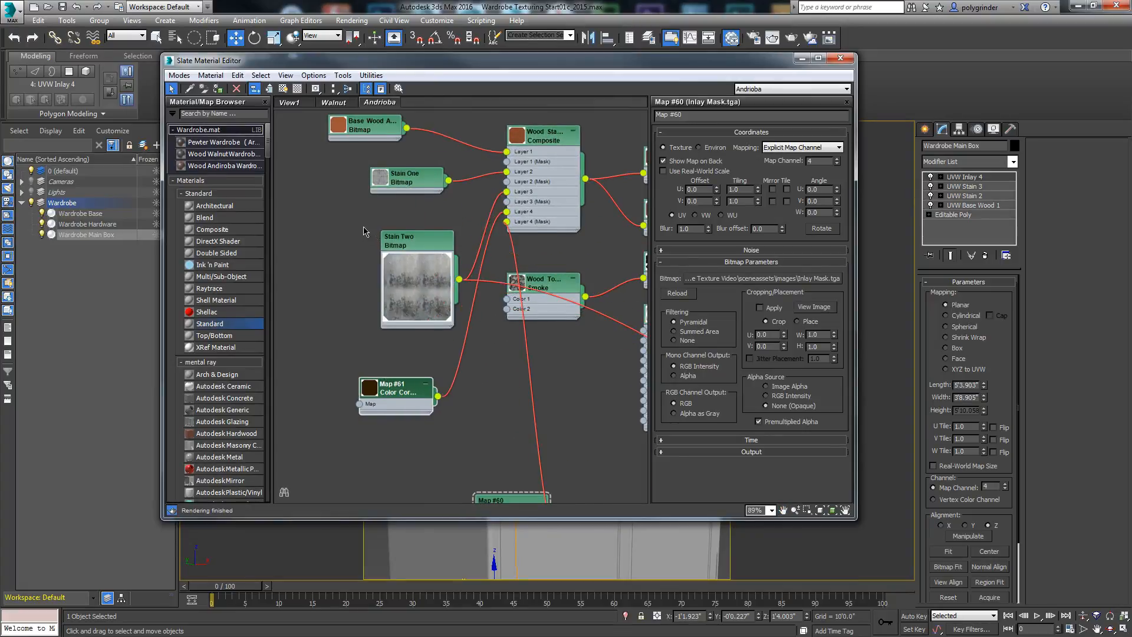
middle_drag(363, 231, 348, 265)
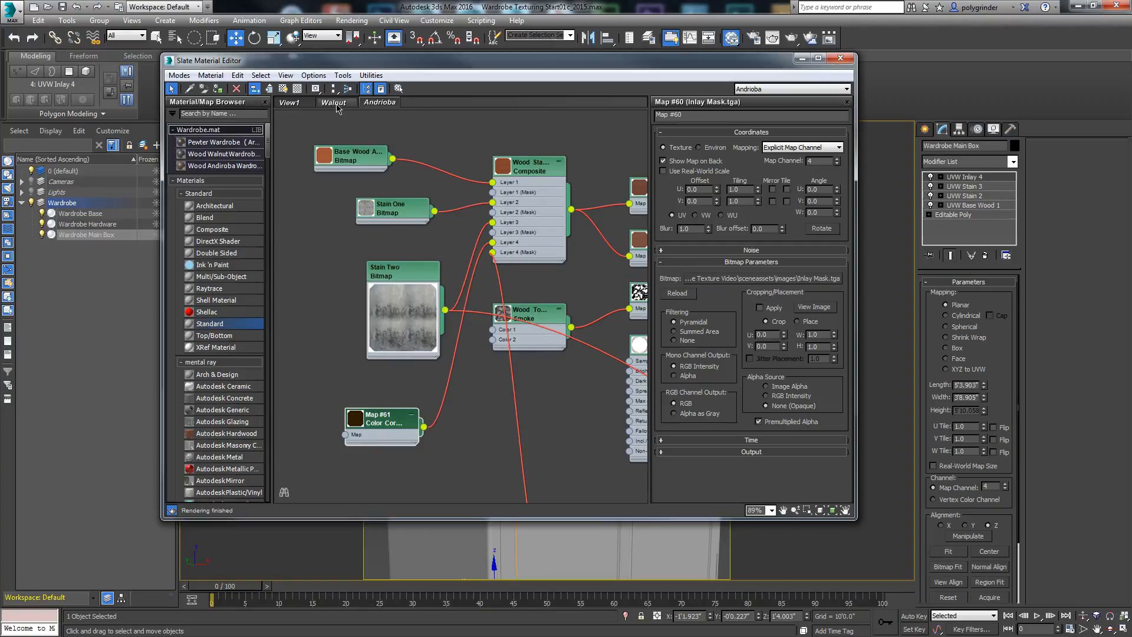
- Add the light-stained Walnut Autodesk wood material from the library below the Map #61 node
drag(269, 149, 298, 484)
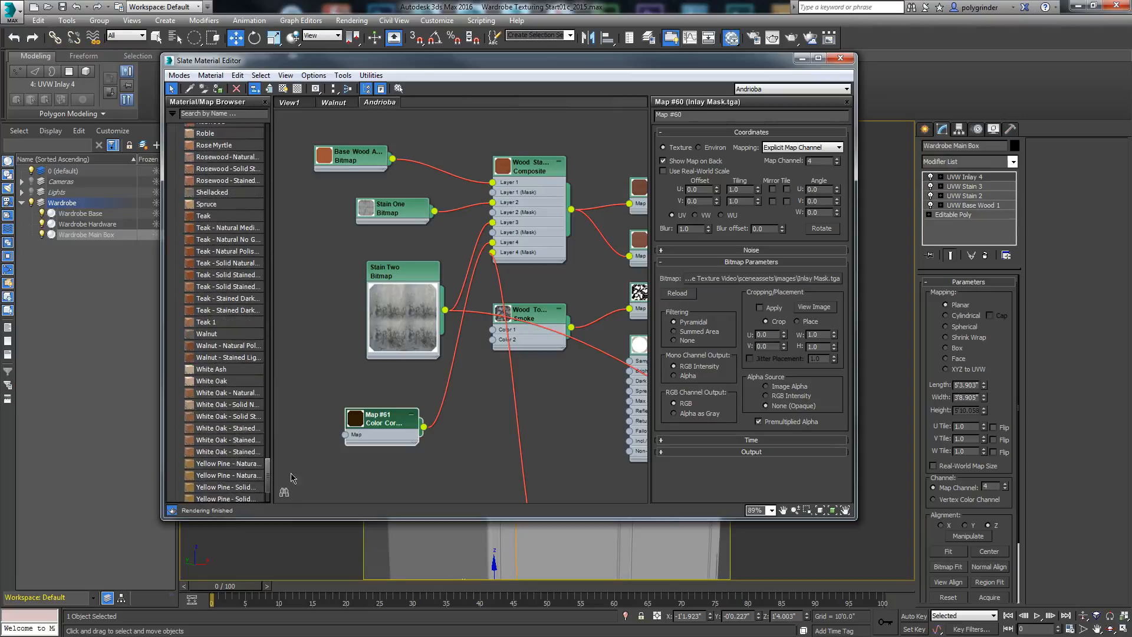
click(228, 359)
drag(420, 472, 421, 472)
middle_drag(457, 475, 499, 296)
- Extract the Walnut source image of the Map #63 Autodesk bitmap as a standalone bitmap node above Map #61
click(348, 292)
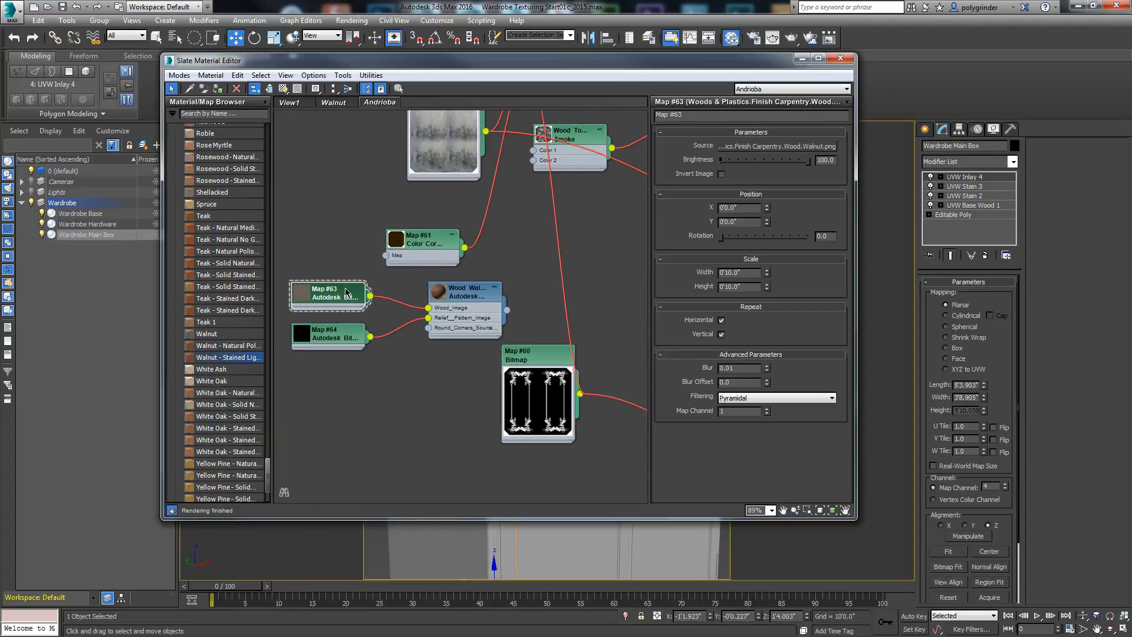
drag(727, 153, 334, 174)
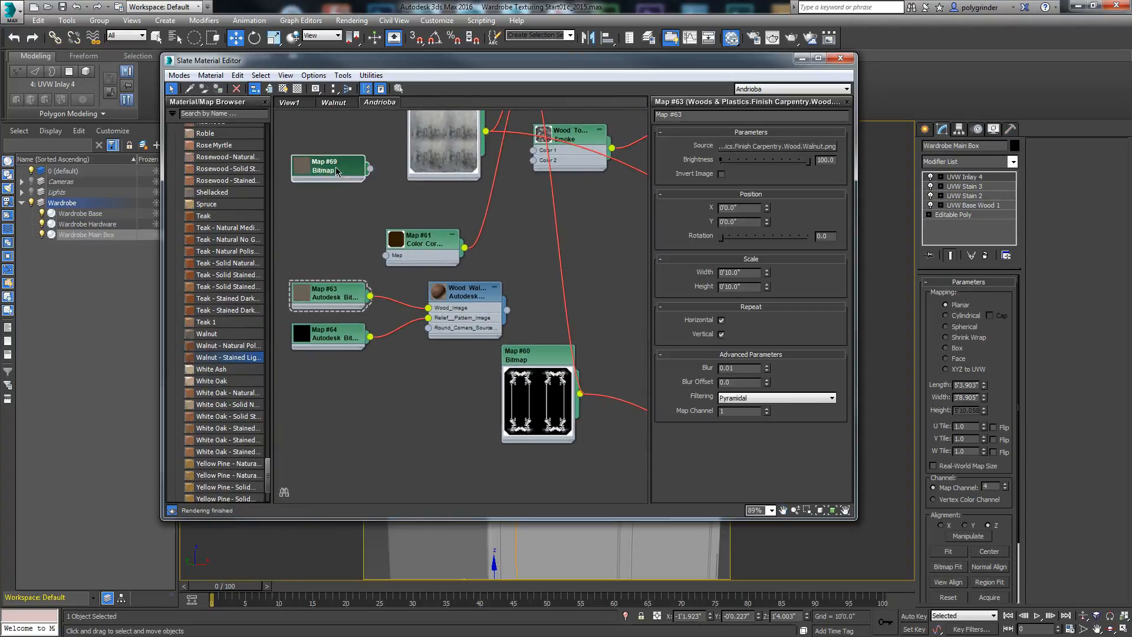
click(325, 302)
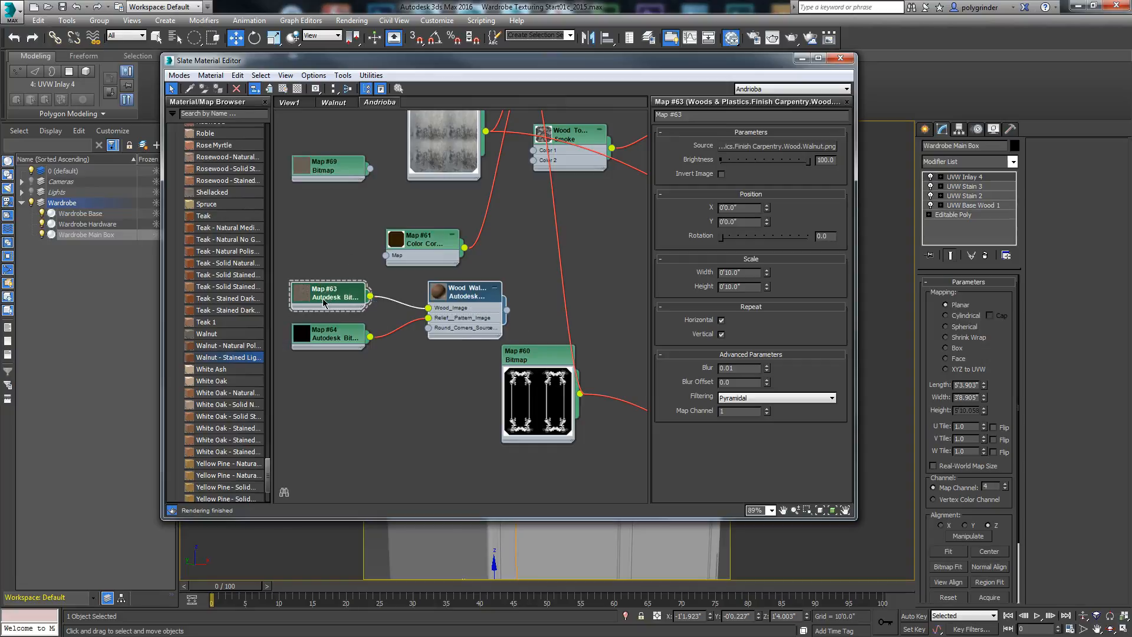
- Delete the leftover Walnut wood material together with its Map #63 and Map #64 Autodesk bitmaps
key(Delete)
click(345, 335)
key(Delete)
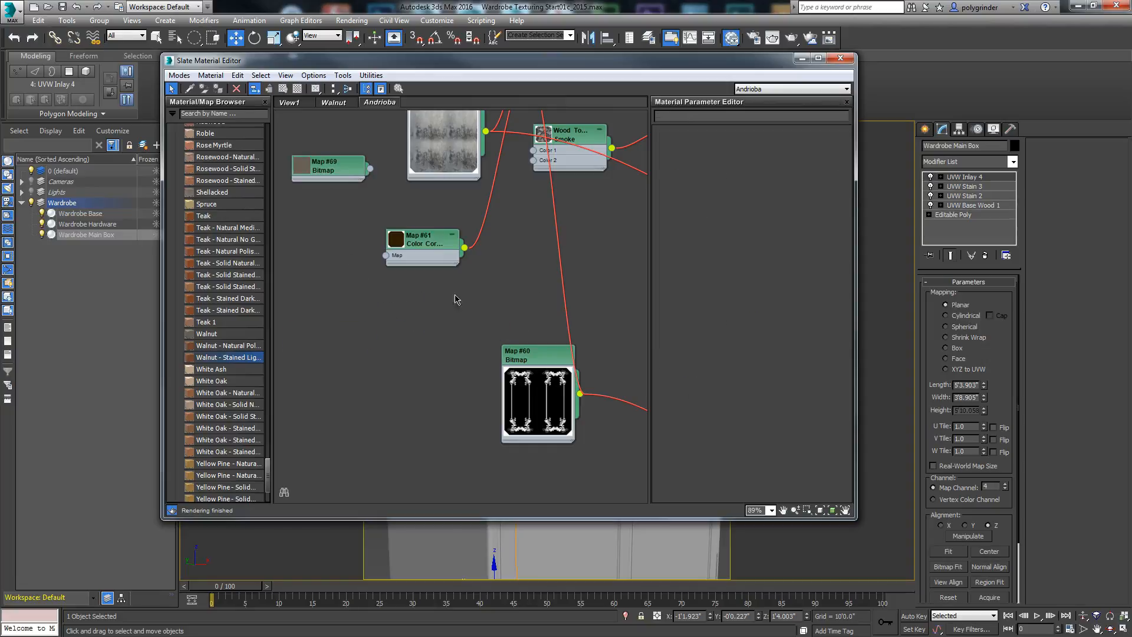
- Move the Map #69 Walnut bitmap above the Base Wood node and wire it into Layer 1 of the Wood Stain composite, replacing Base Wood
middle_drag(428, 280, 472, 545)
scroll(468, 540, up, 1)
drag(372, 435, 443, 162)
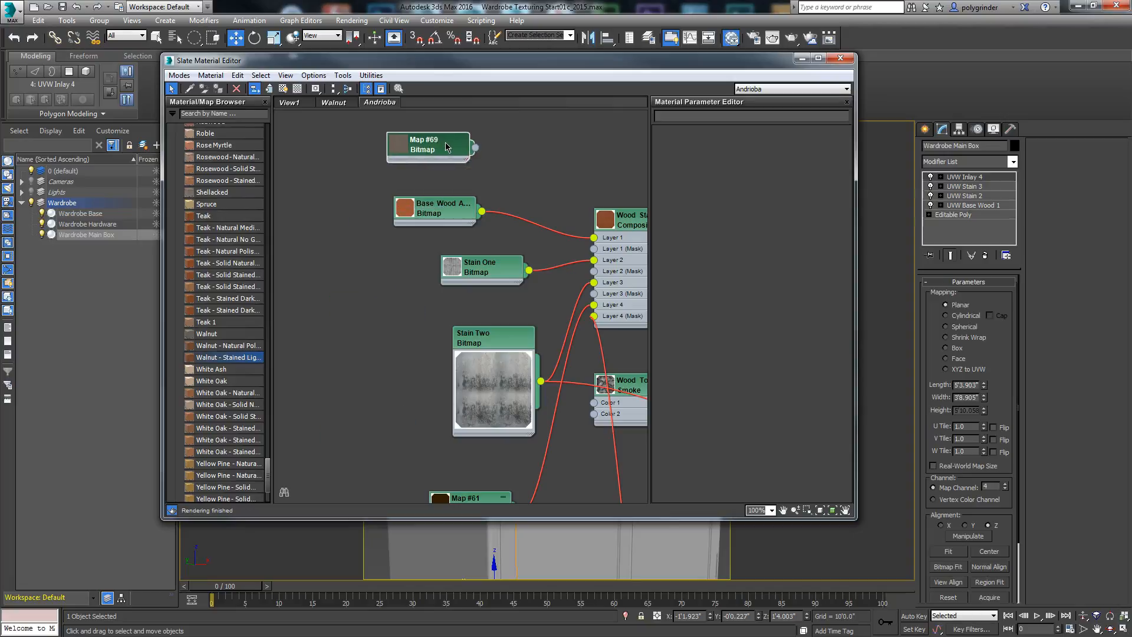
middle_drag(533, 195, 460, 242)
scroll(460, 243, up, 1)
drag(389, 193, 518, 291)
- Examine the downstream Wood Color Mix, Saturation Adjustment and Map #55 nodes, and move the Slate Material Editor aside
middle_drag(629, 430, 322, 280)
scroll(485, 316, down, 1)
middle_drag(594, 316, 433, 281)
scroll(432, 281, down, 1)
scroll(432, 281, up, 1)
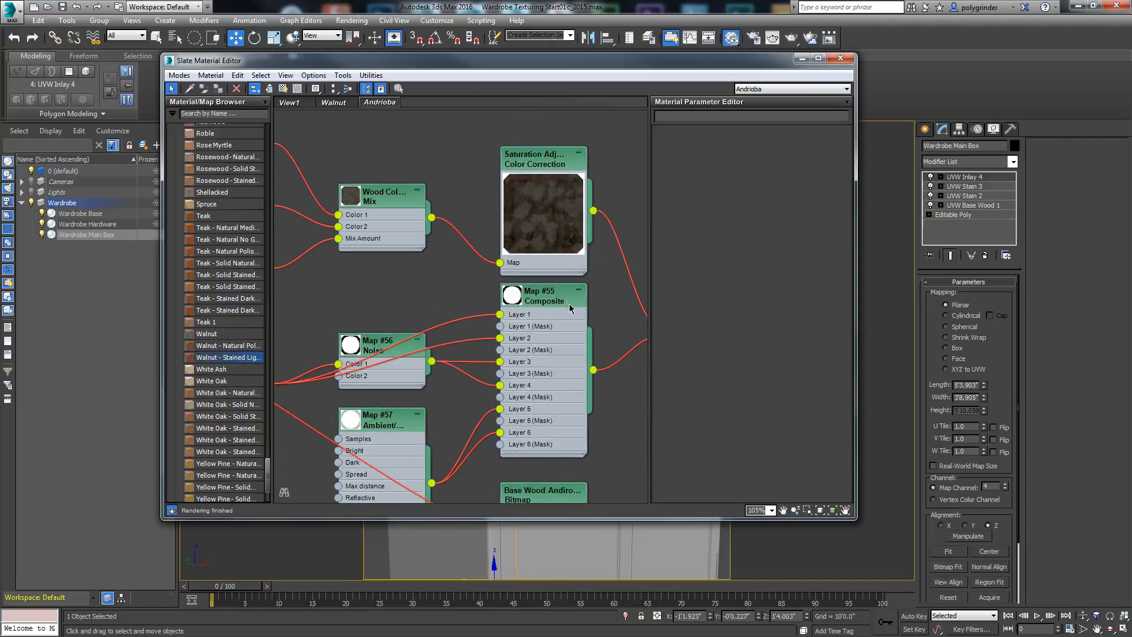
middle_drag(643, 410, 433, 311)
middle_drag(530, 307, 410, 343)
drag(594, 64, 16, 53)
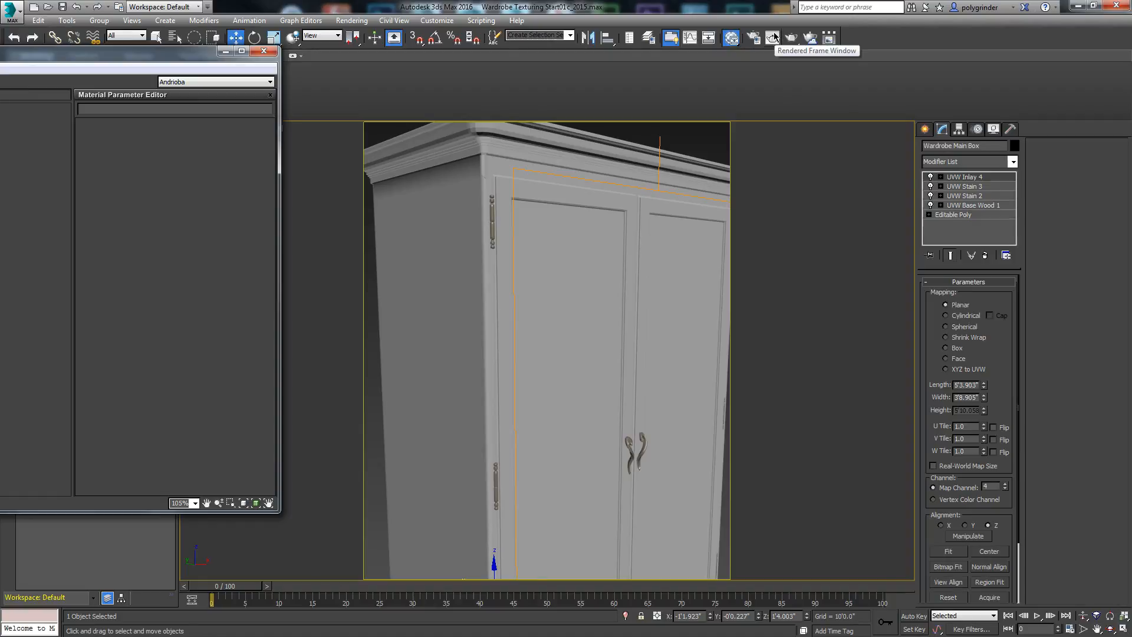
- Bring up the rendered frame and set a render region spanning the full width of the wardrobe's upper part
click(772, 37)
click(493, 63)
click(468, 86)
drag(517, 185, 507, 184)
drag(693, 199, 833, 302)
drag(724, 23, 724, 73)
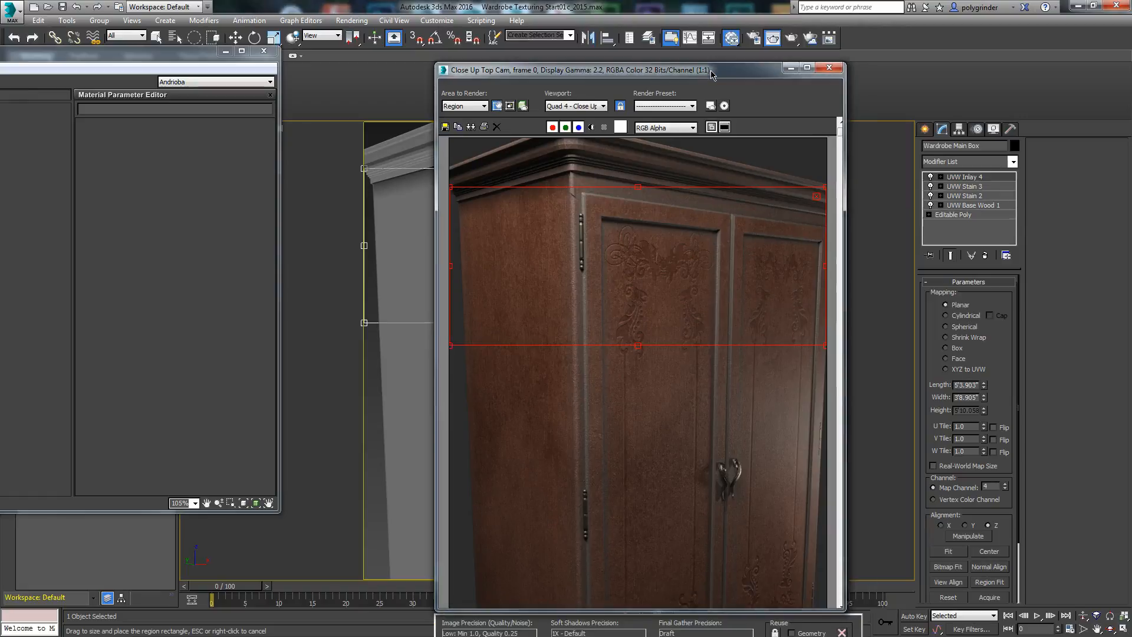
- Render the region in the Close Up Top Cam view, stop rendering, and minimize the rendered frame
key(shift+q)
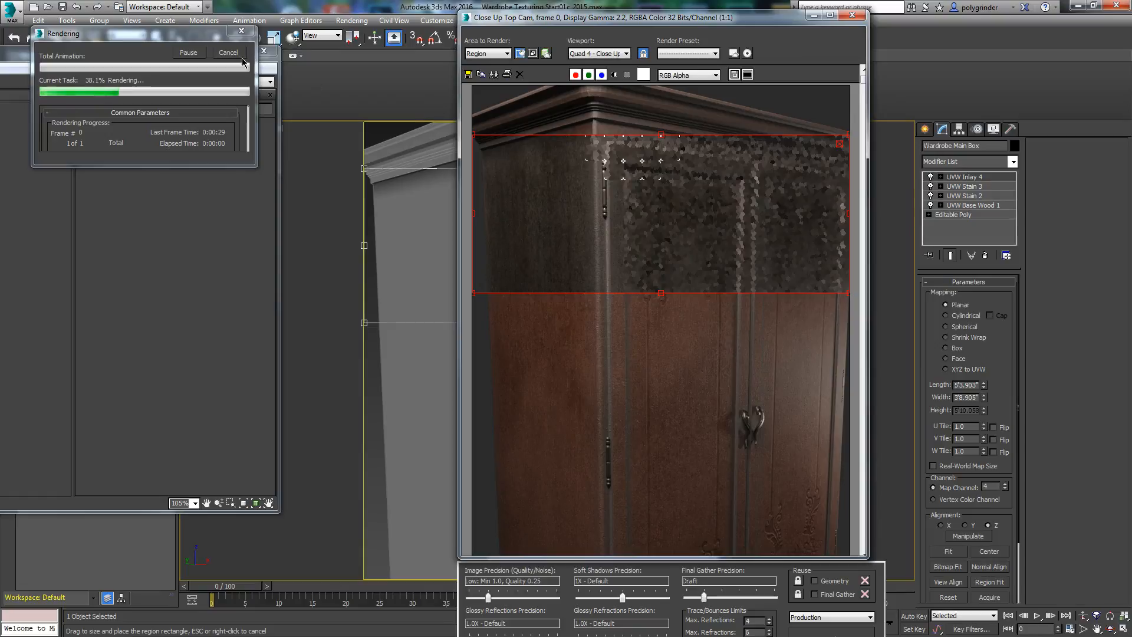
key(Escape)
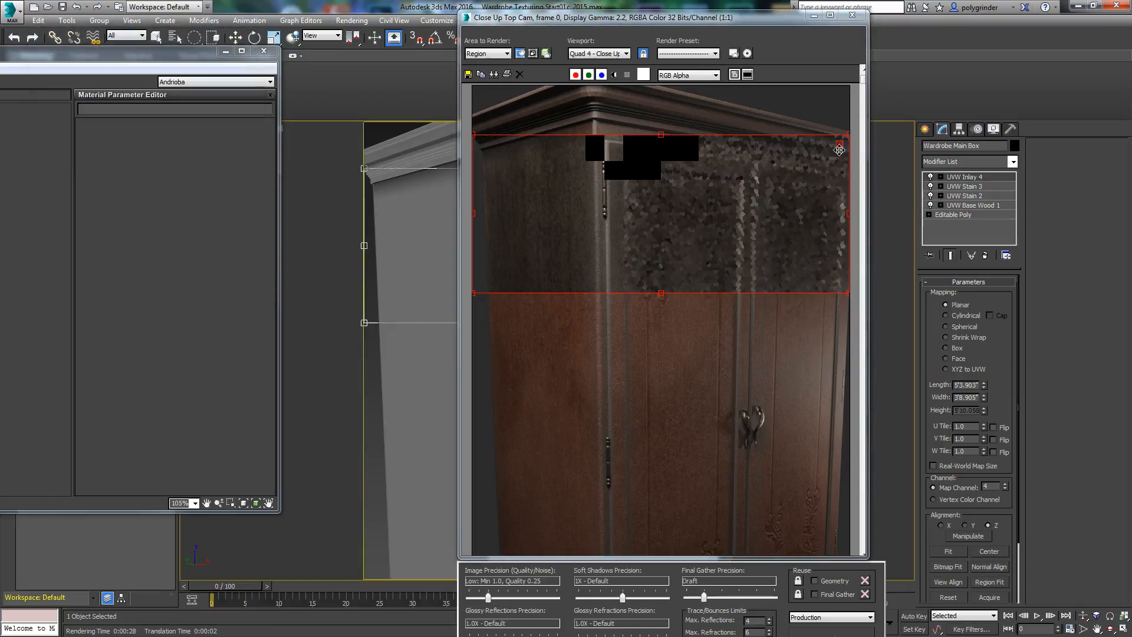
click(811, 16)
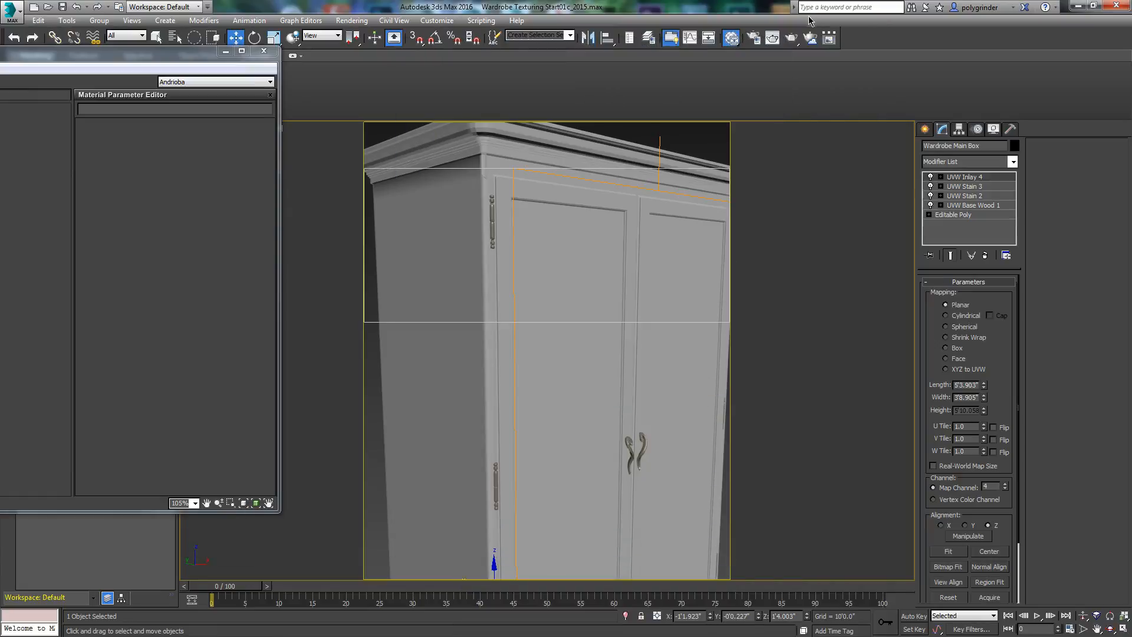
- Minimize the Slate Material Editor and switch the Close Up Top Cam viewport to the Front view
drag(218, 62, 210, 60)
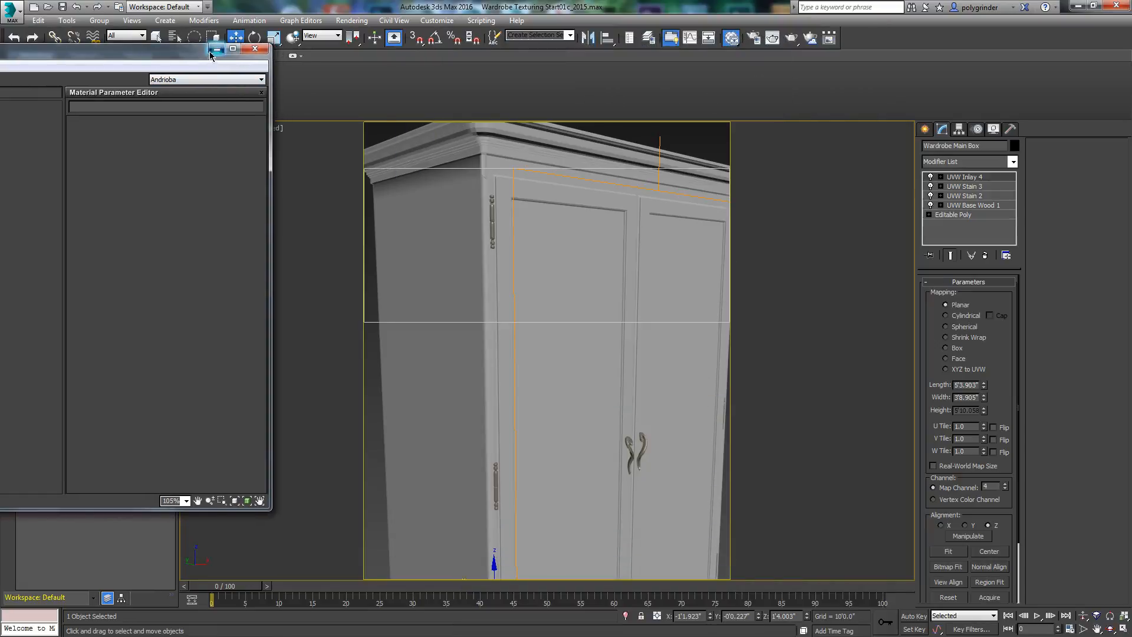
click(220, 51)
drag(409, 238, 412, 237)
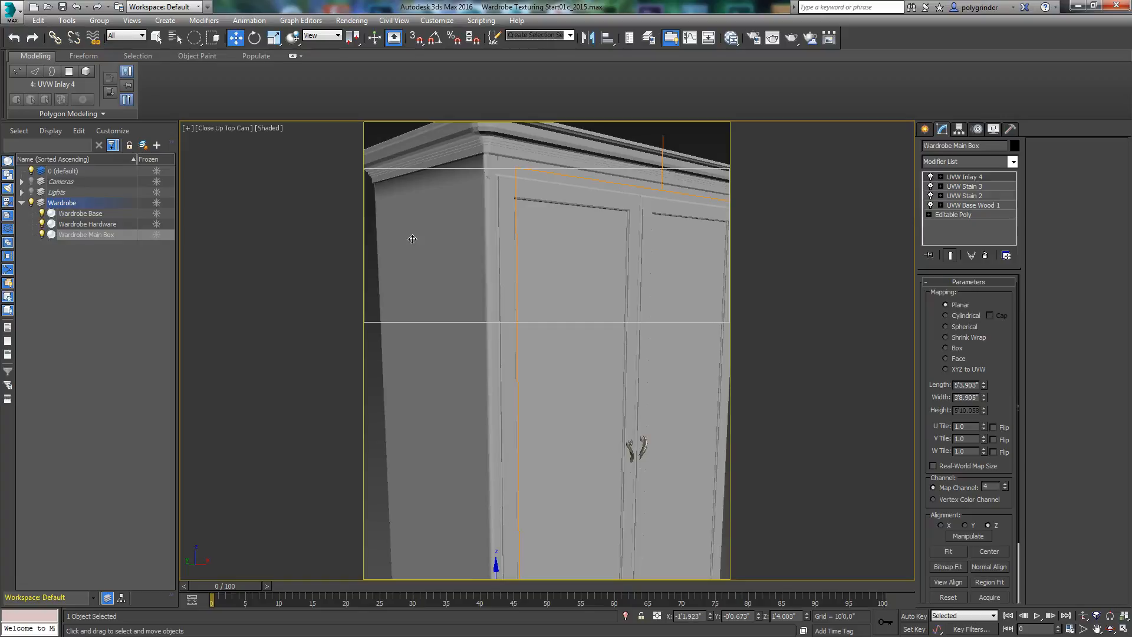
scroll(412, 239, up, 4)
click(277, 129)
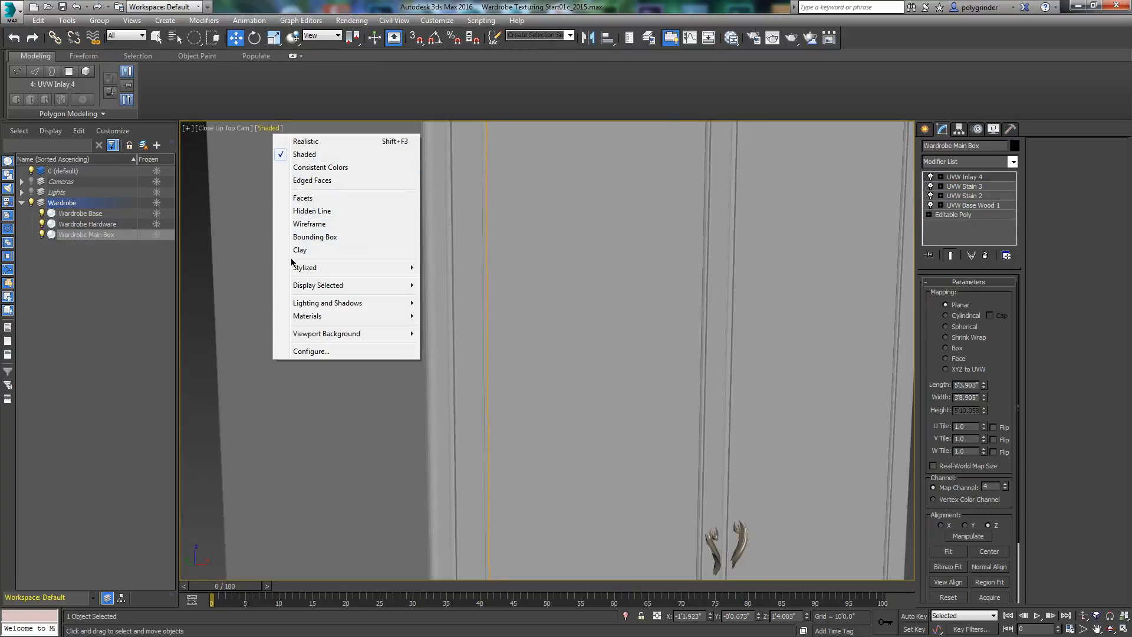
click(240, 129)
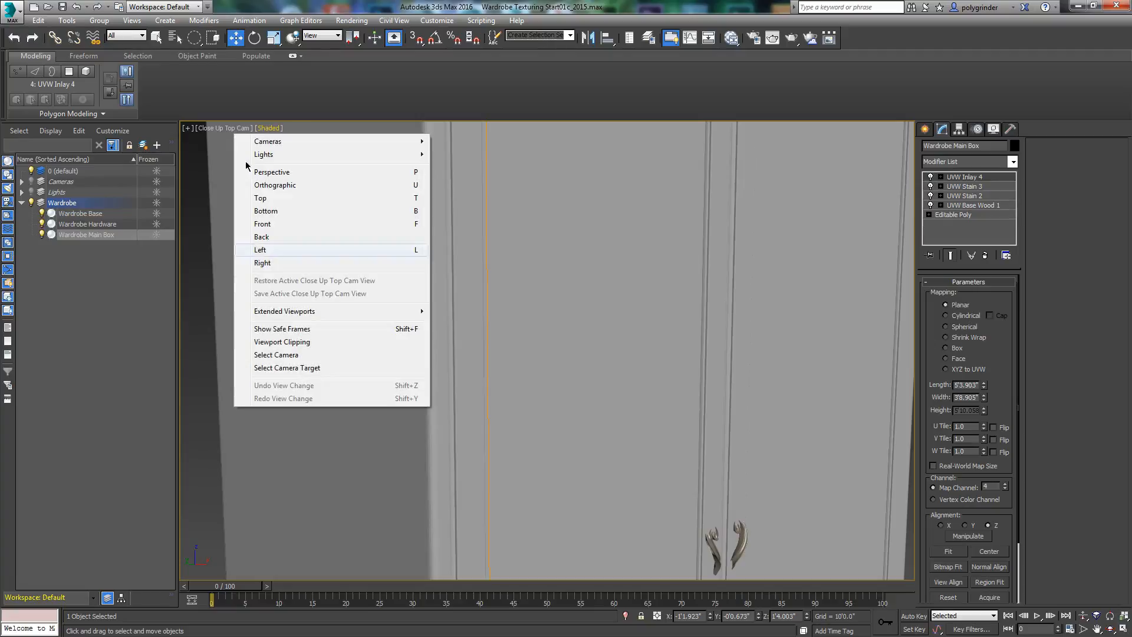
click(276, 224)
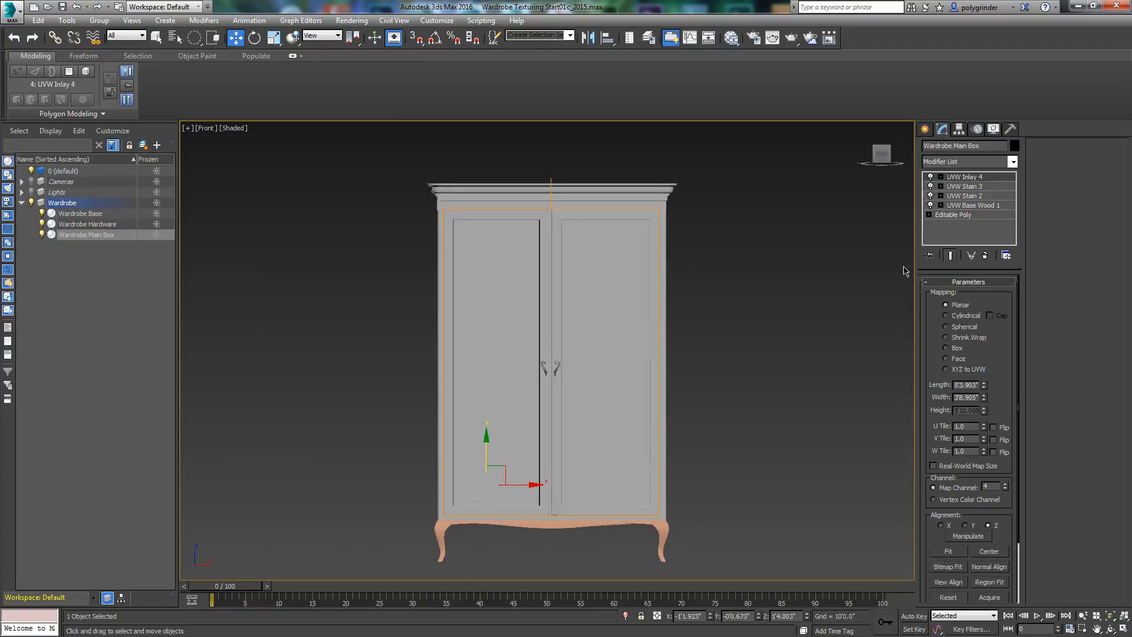
- Orbit to an angled view of the wardrobe and move the UVW Stain 2 gizmo along its X axis
click(964, 196)
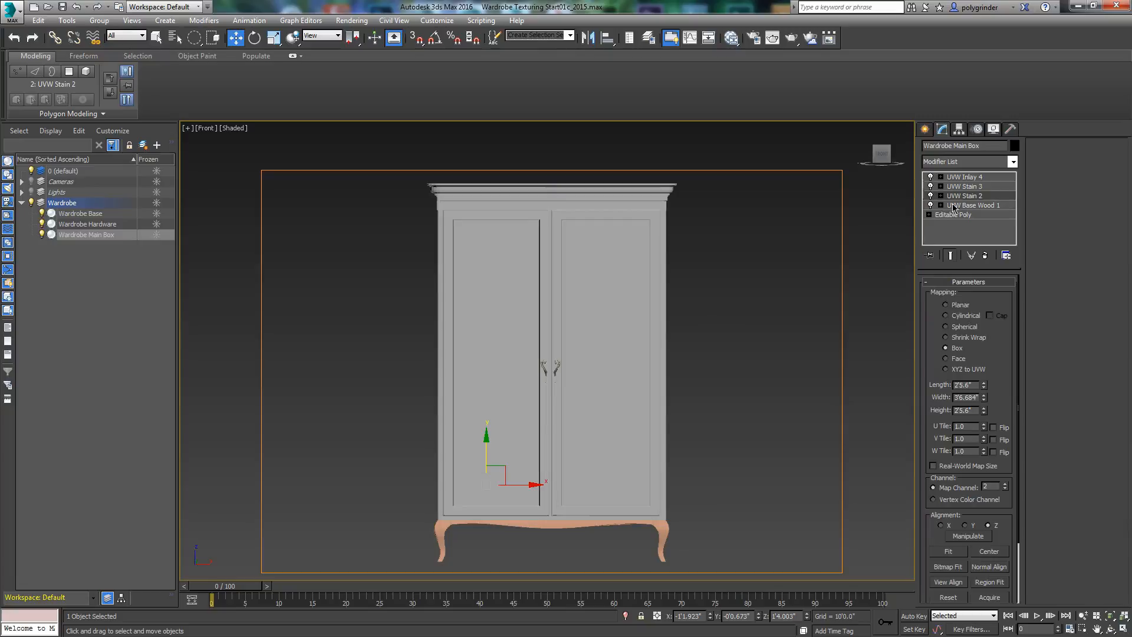
alt+middle_drag(519, 415, 505, 429)
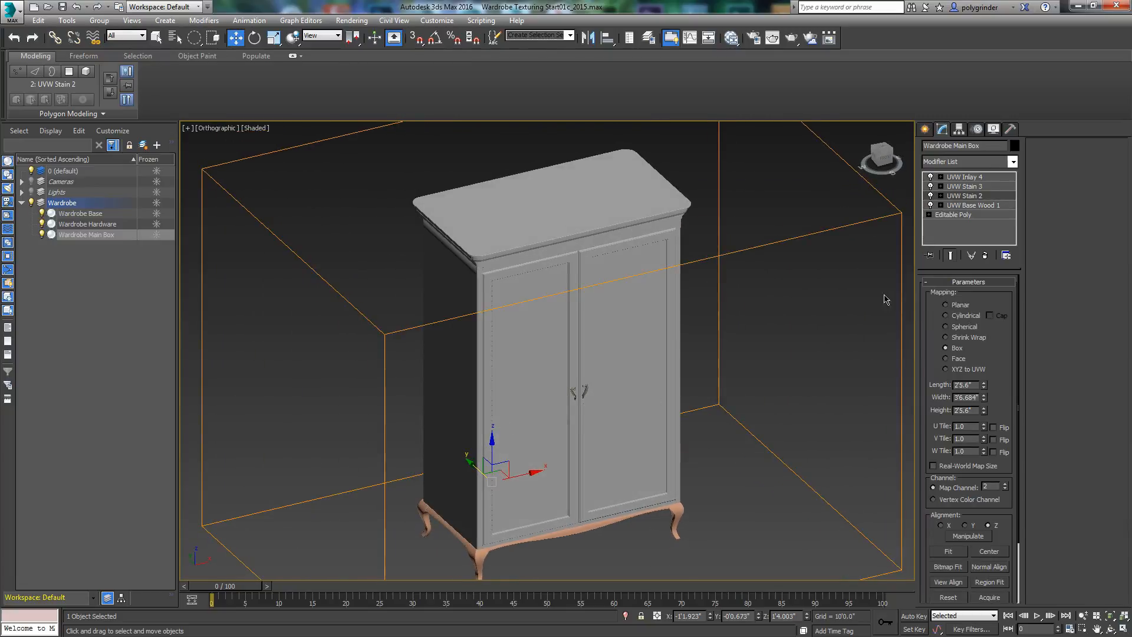
click(941, 196)
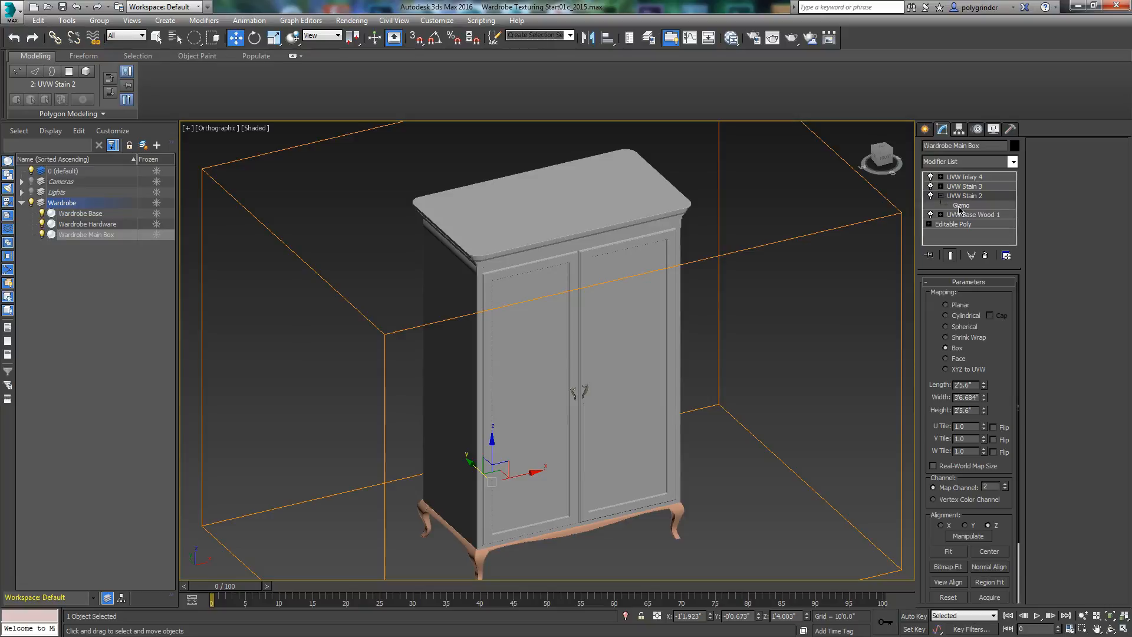
click(959, 206)
drag(593, 357, 631, 341)
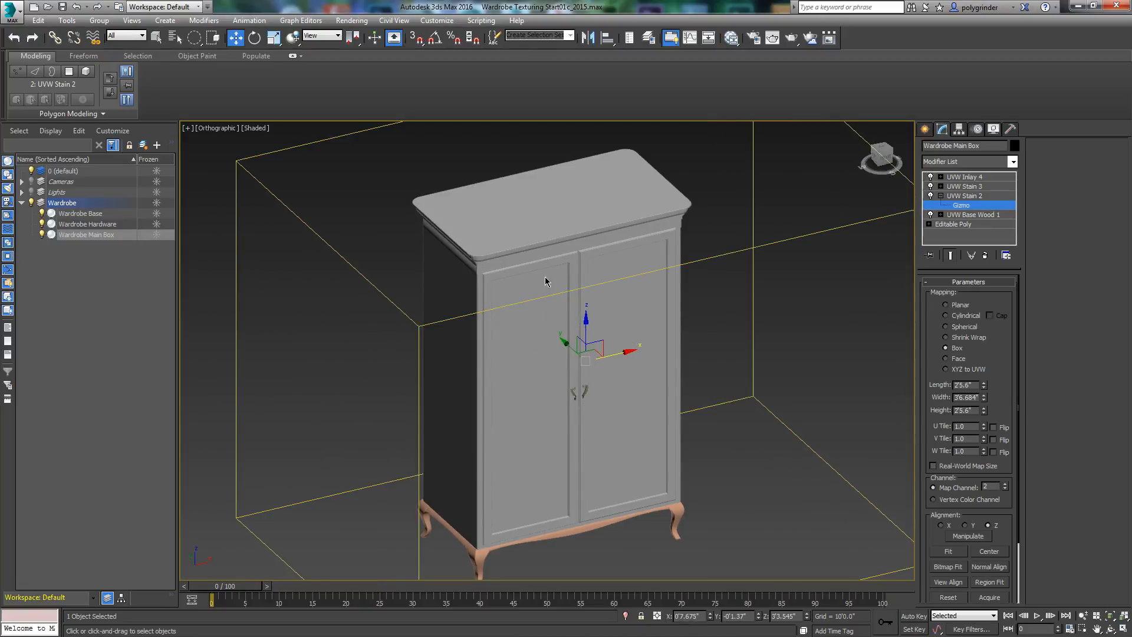
- Reopen the Slate Material Editor and display the Stain One bitmap on the wardrobe in the viewport
click(731, 37)
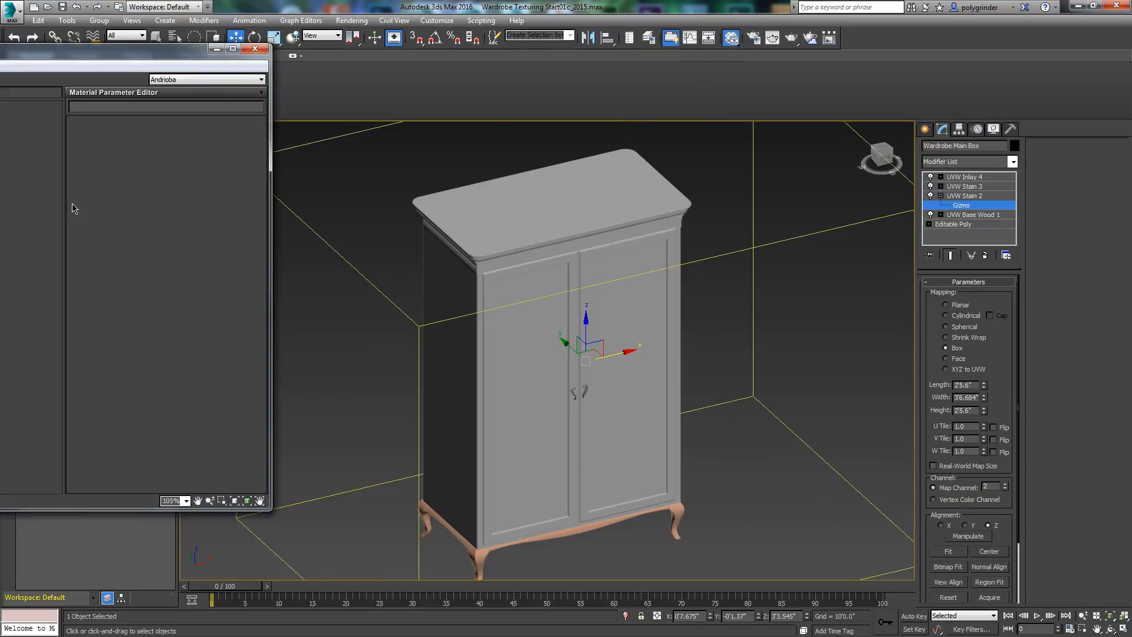
scroll(31, 297, down, 2)
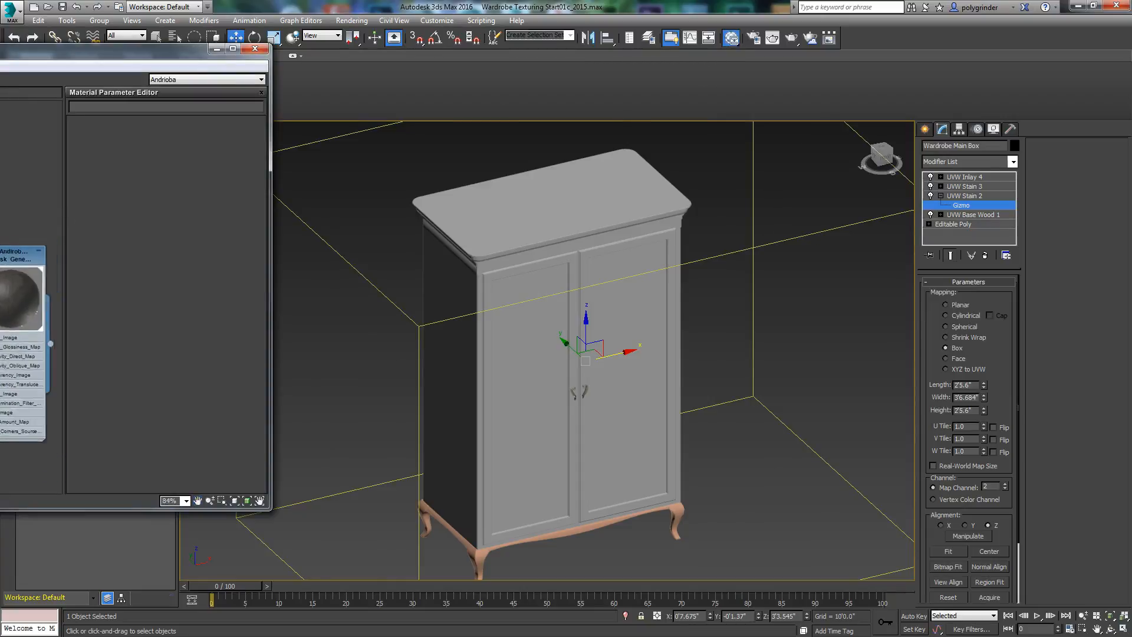
middle_drag(31, 177, 41, 401)
scroll(31, 298, up, 1)
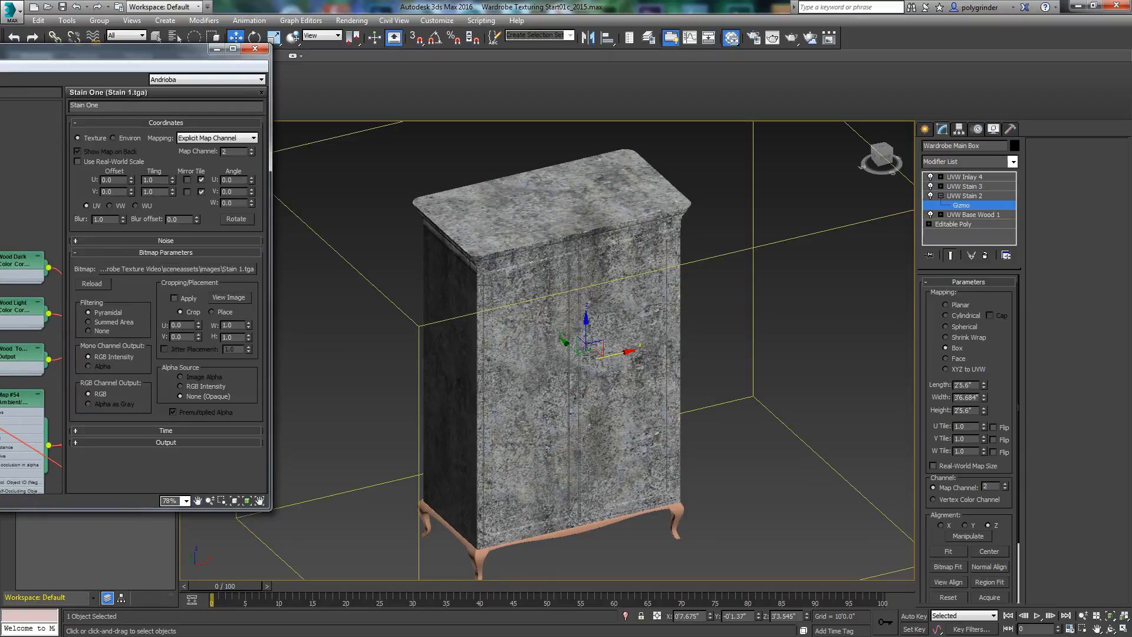
- Move the UVW Stain 2 gizmo farther along X and then along Y to offset the Stain One texture
drag(624, 351, 644, 351)
alt+middle_drag(502, 477, 536, 464)
drag(573, 343, 588, 353)
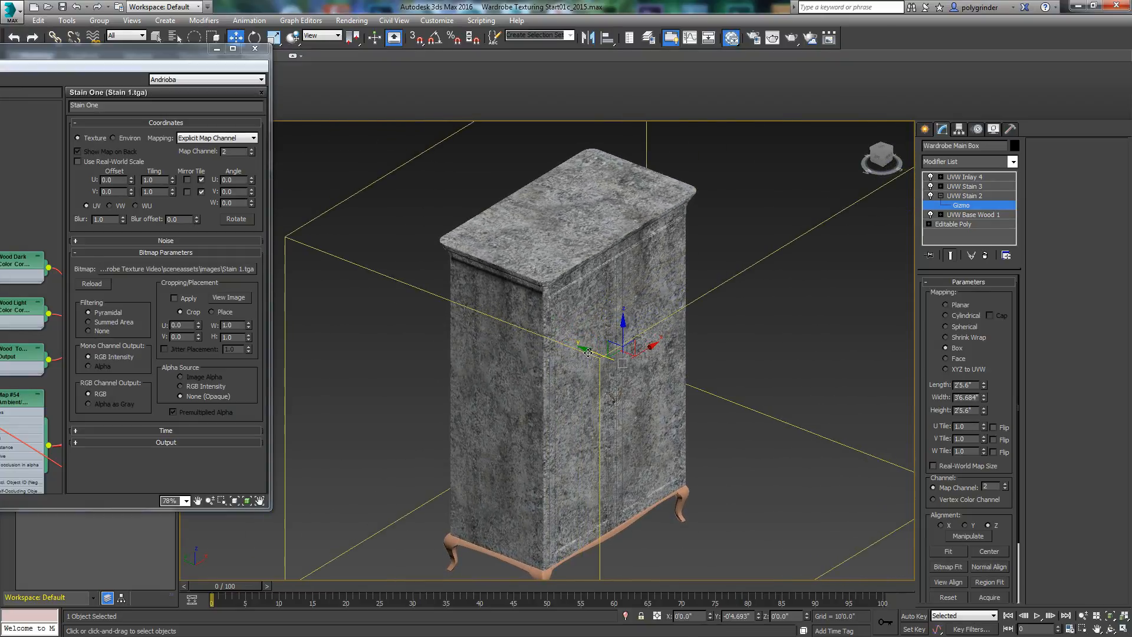
mouse_move(586, 431)
alt+middle_down()
mouse_move(553, 440)
mouse_move(569, 442)
alt+middle_up()
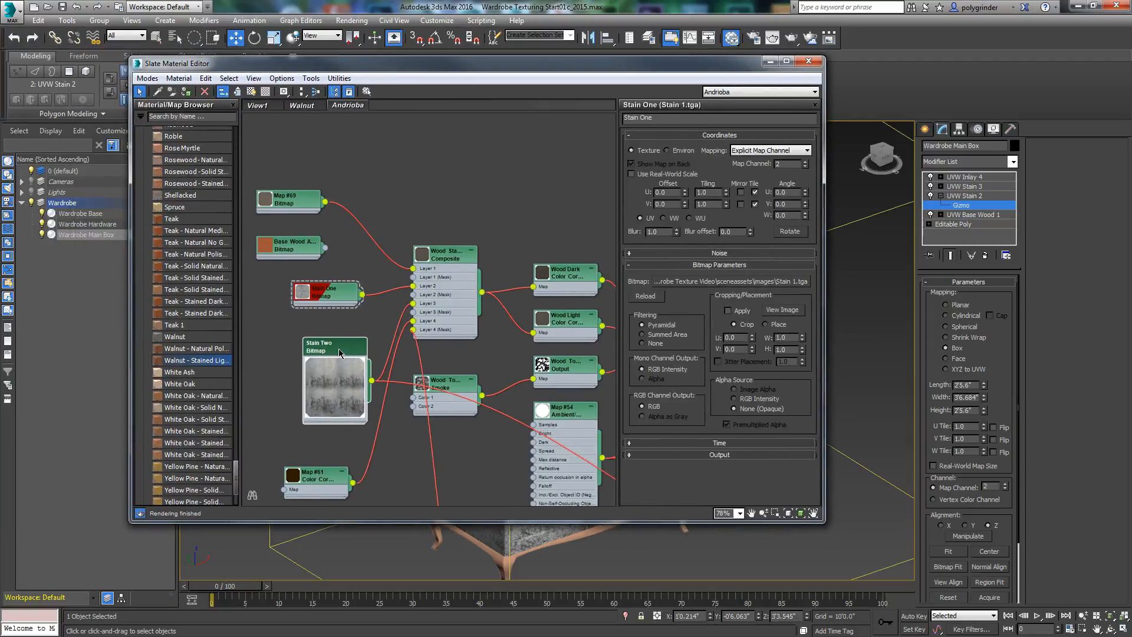
- Display the Stain Two bitmap in the viewport and shift the UVW Stain 3 gizmo horizontally to offset it from Stain One
click(339, 352)
mouse_move(252, 90)
mouse_down()
mouse_move(259, 109)
mouse_move(293, 123)
mouse_up()
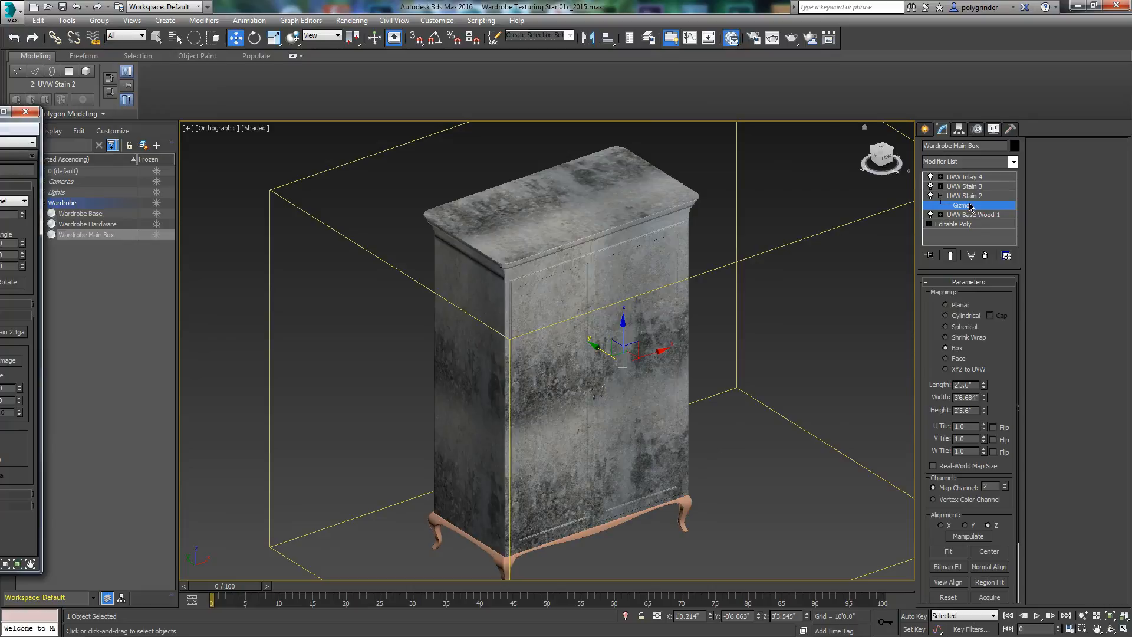
click(965, 186)
click(941, 186)
click(961, 195)
mouse_move(589, 365)
mouse_down()
mouse_move(617, 355)
mouse_move(569, 352)
mouse_move(578, 359)
mouse_up()
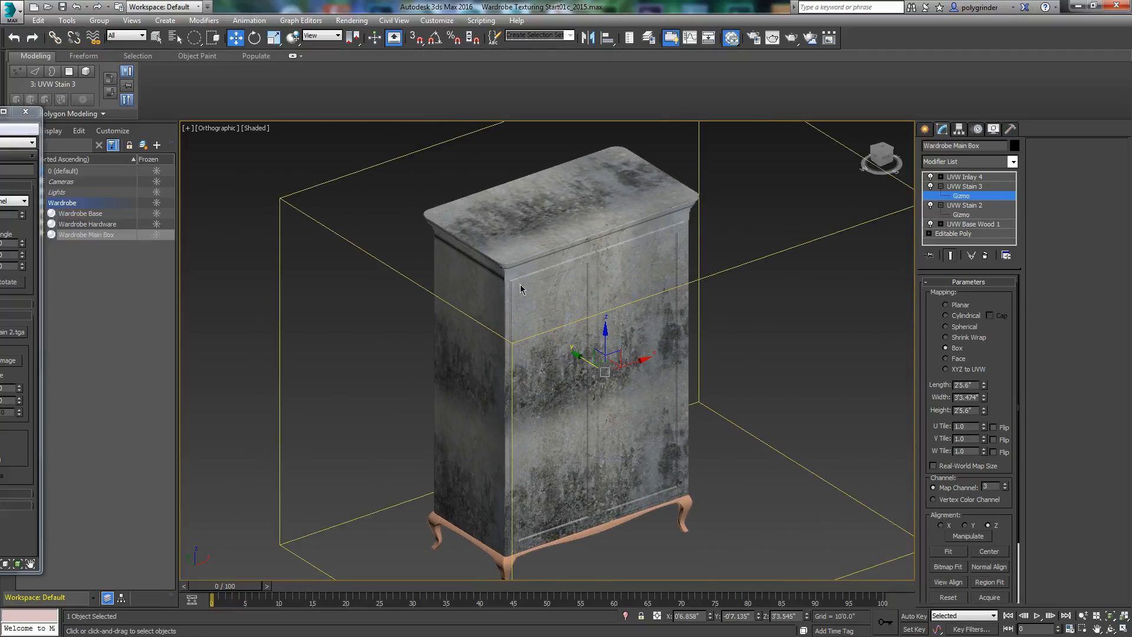
click(942, 187)
click(940, 195)
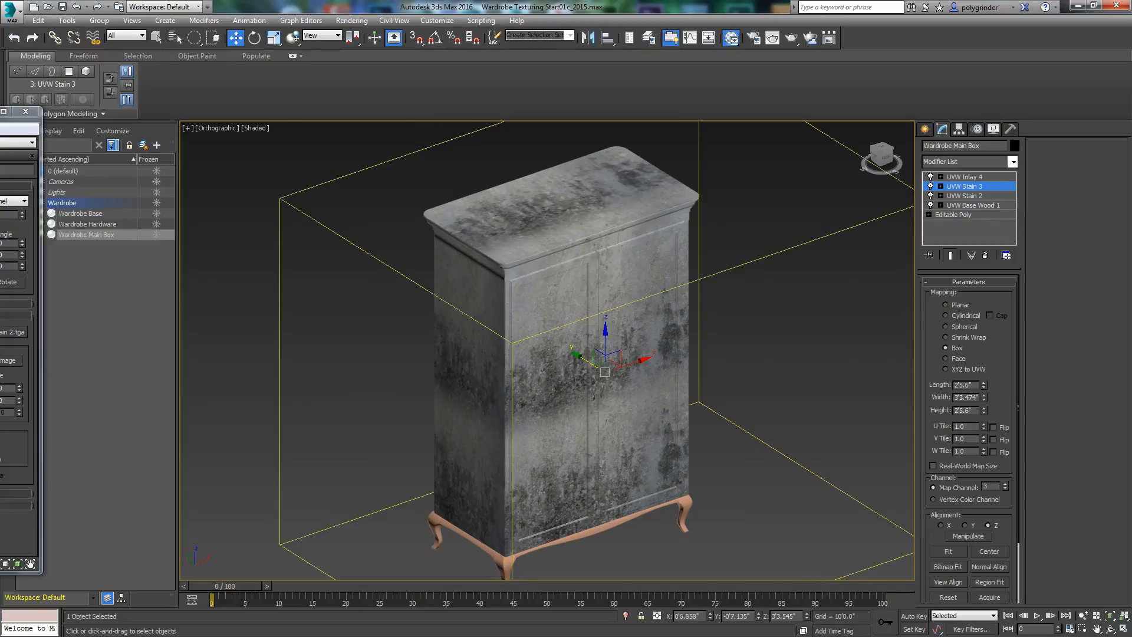
- Locate the Wood Tone Blend Mask smoke map in the Slate Material Editor and open its parameters
key(m)
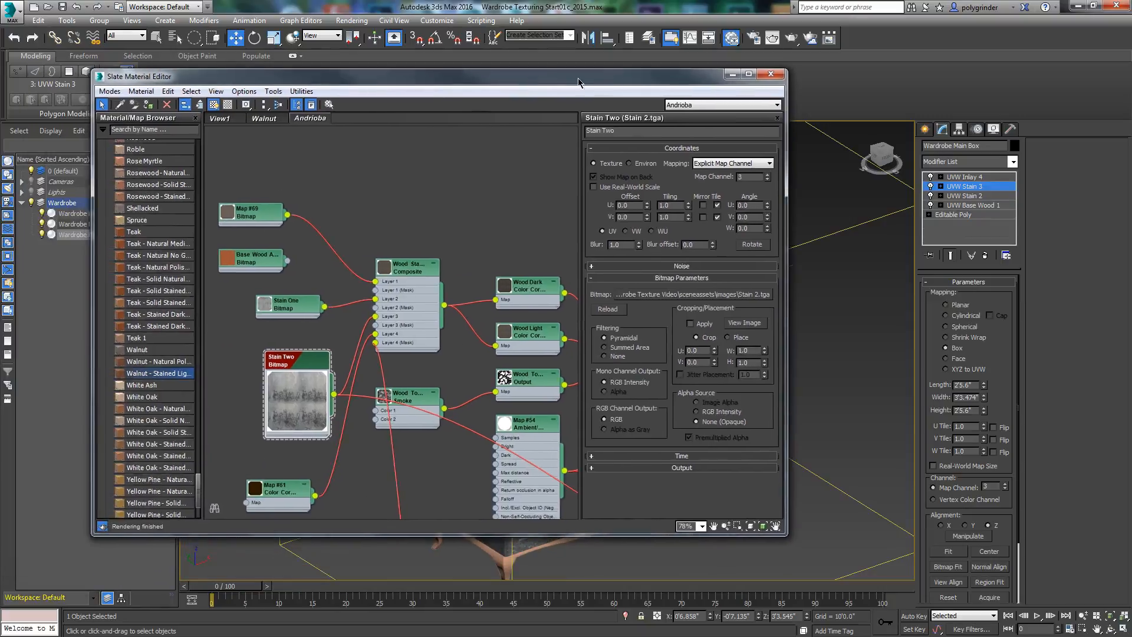
middle_drag(483, 366, 354, 378)
scroll(354, 377, down, 4)
scroll(426, 407, up, 3)
middle_drag(426, 407, 376, 321)
middle_drag(367, 319, 361, 324)
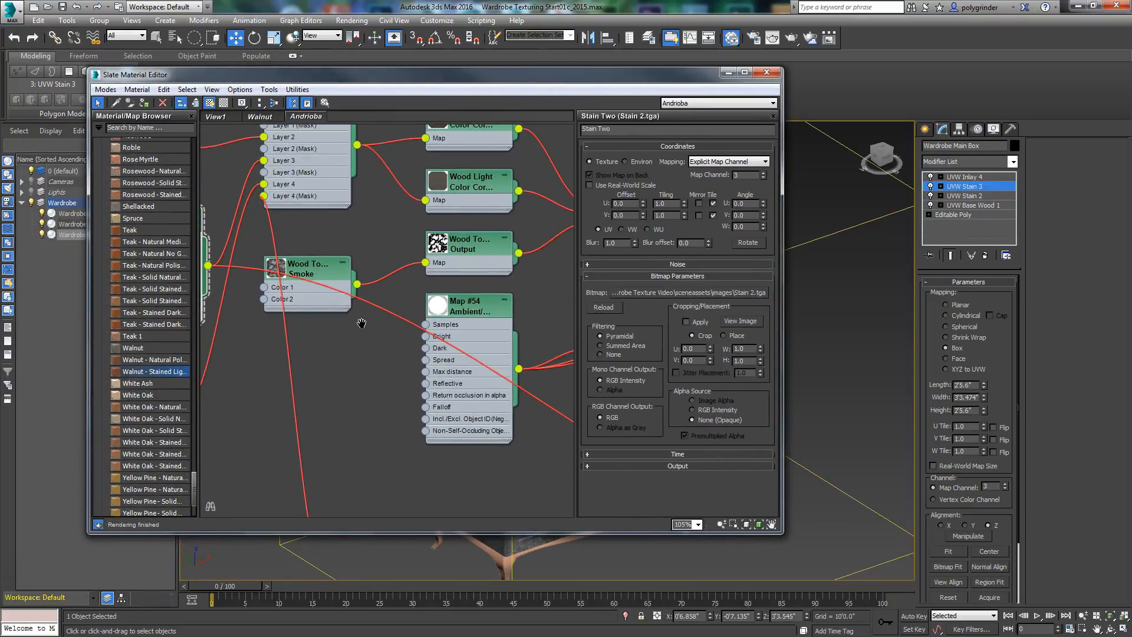
scroll(448, 277, up, 5)
scroll(383, 271, up, 1)
middle_drag(425, 231, 437, 225)
middle_drag(356, 264, 436, 236)
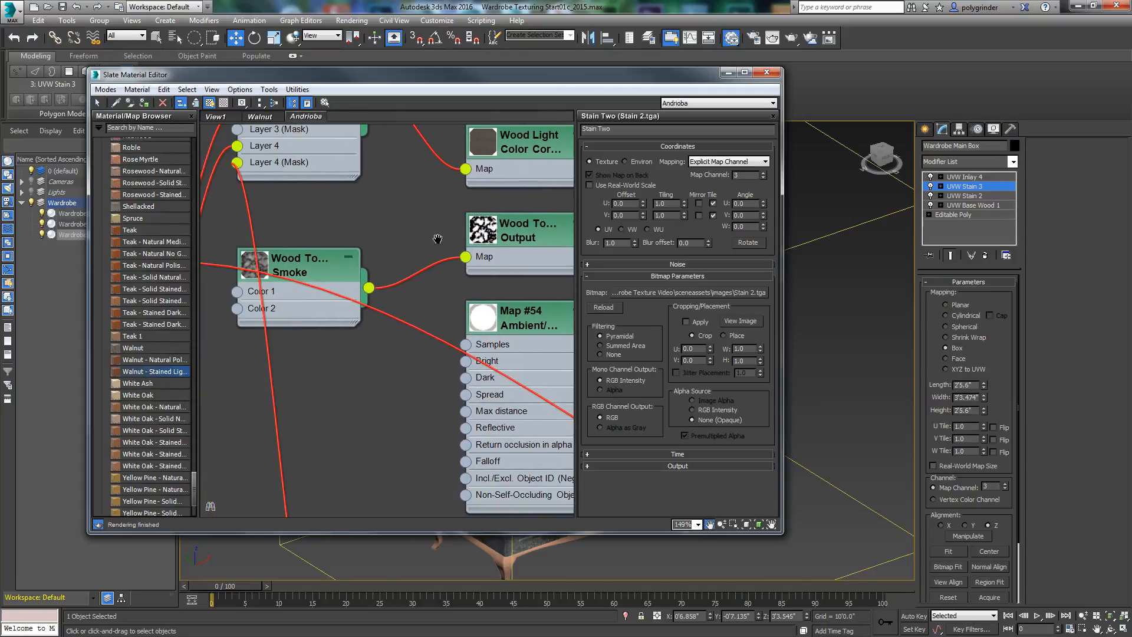
click(312, 274)
double_click(314, 276)
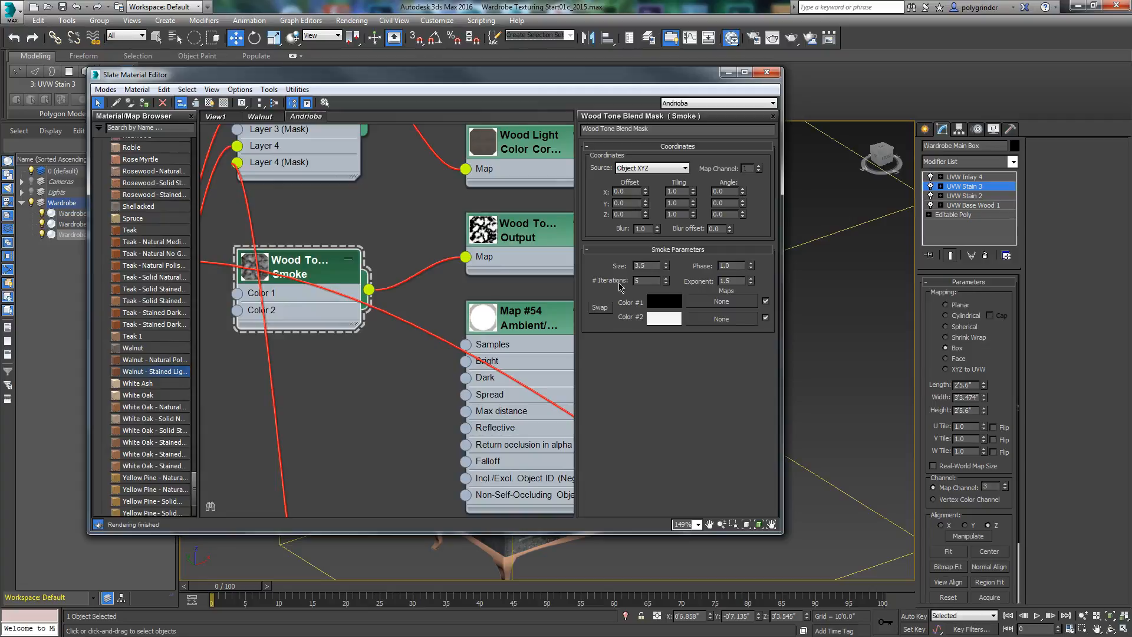
- Enlarge the previews of the Wood Tone Blend smoke and output nodes and arrange them side by side
double_click(482, 233)
double_click(254, 267)
drag(299, 284, 370, 233)
middle_drag(454, 236, 360, 289)
drag(432, 280, 448, 244)
drag(327, 257, 316, 271)
- Set the phase of the Wood Tone Blend Mask smoke map to 1.2
drag(733, 268, 711, 270)
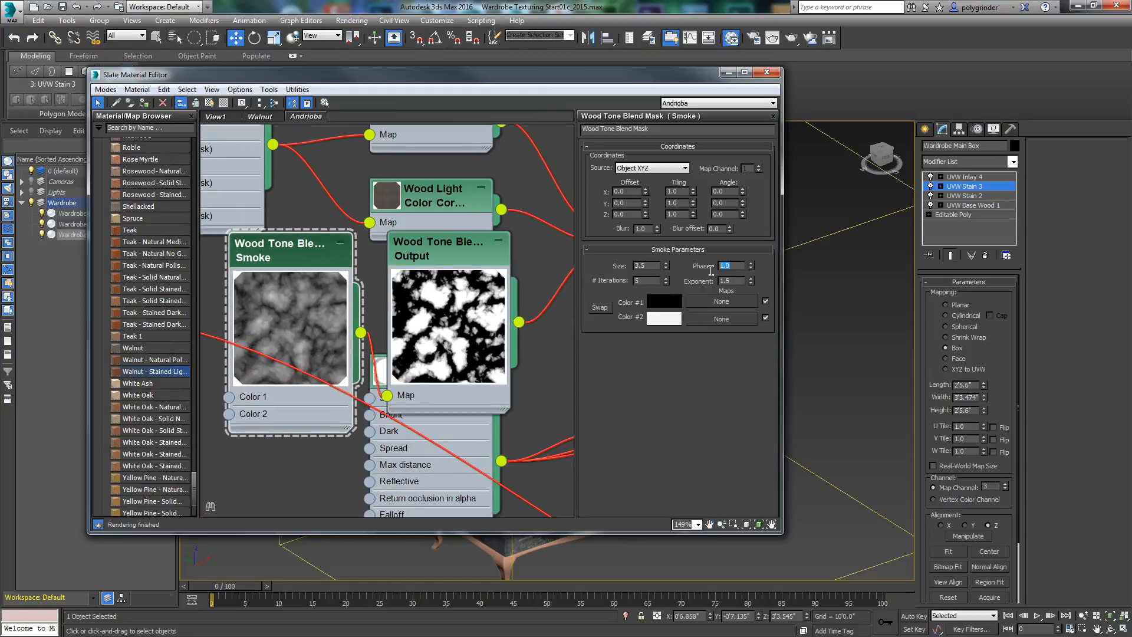
text(1)
key(Return)
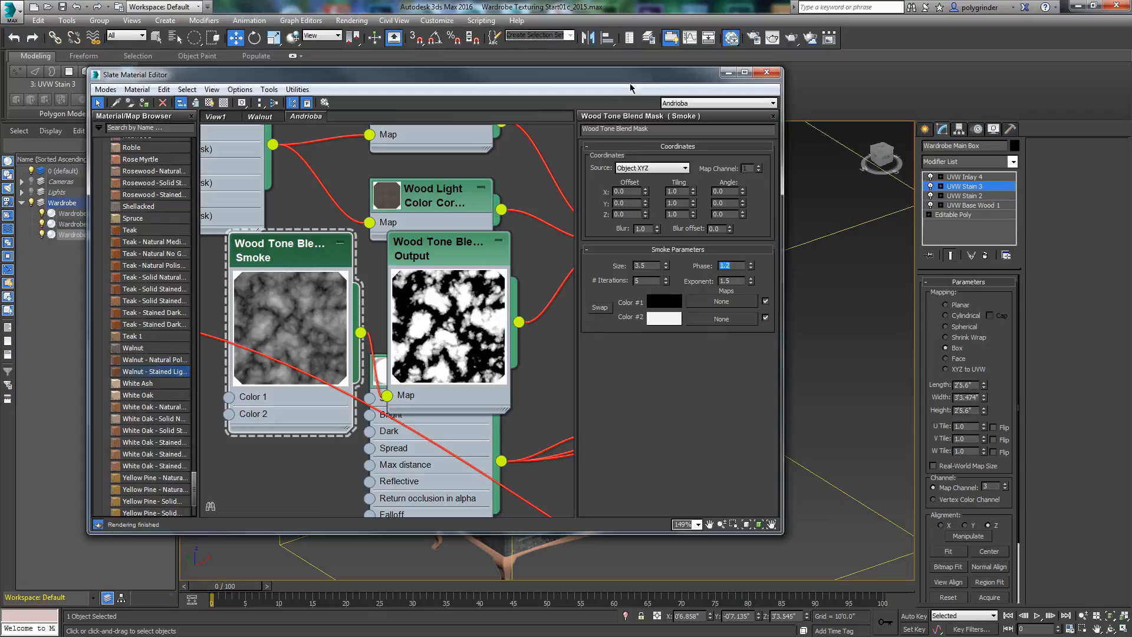
- Enlarge the Wood Color Mix preview and move the Wood Tone Blend output node down, clear of the Wood Light node
middle_drag(530, 279, 387, 312)
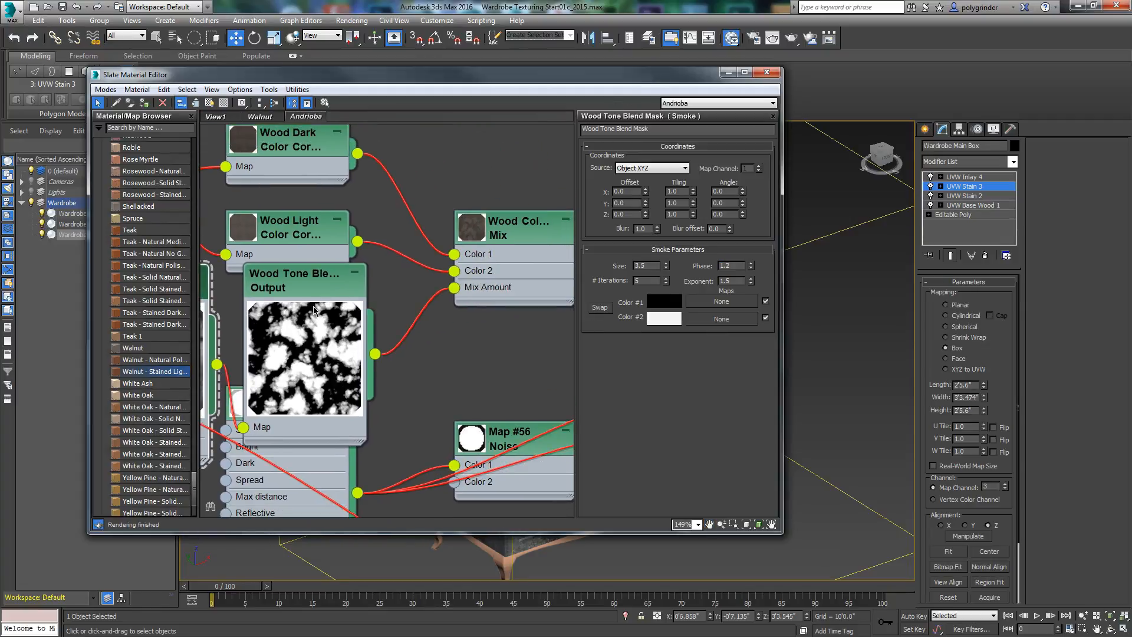
middle_drag(507, 323, 235, 340)
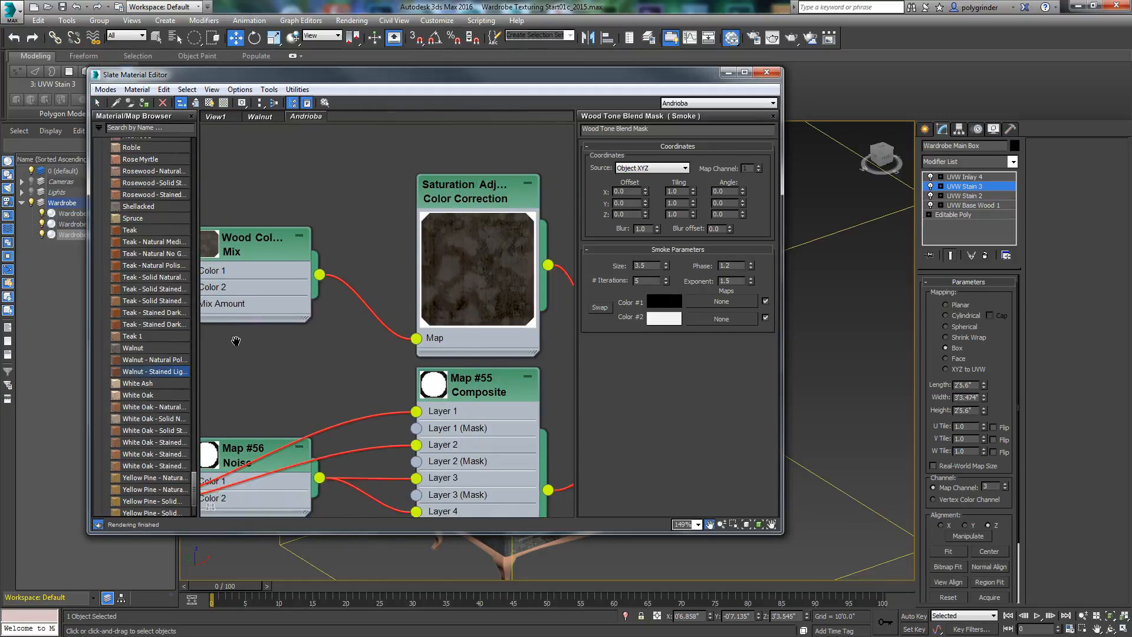
middle_drag(305, 358, 458, 308)
double_click(295, 190)
scroll(373, 250, down, 1)
drag(299, 257, 235, 305)
- Set the brightness of the Wood Light color correction to about -2.326
middle_drag(443, 277, 450, 163)
middle_drag(348, 229, 322, 340)
click(291, 238)
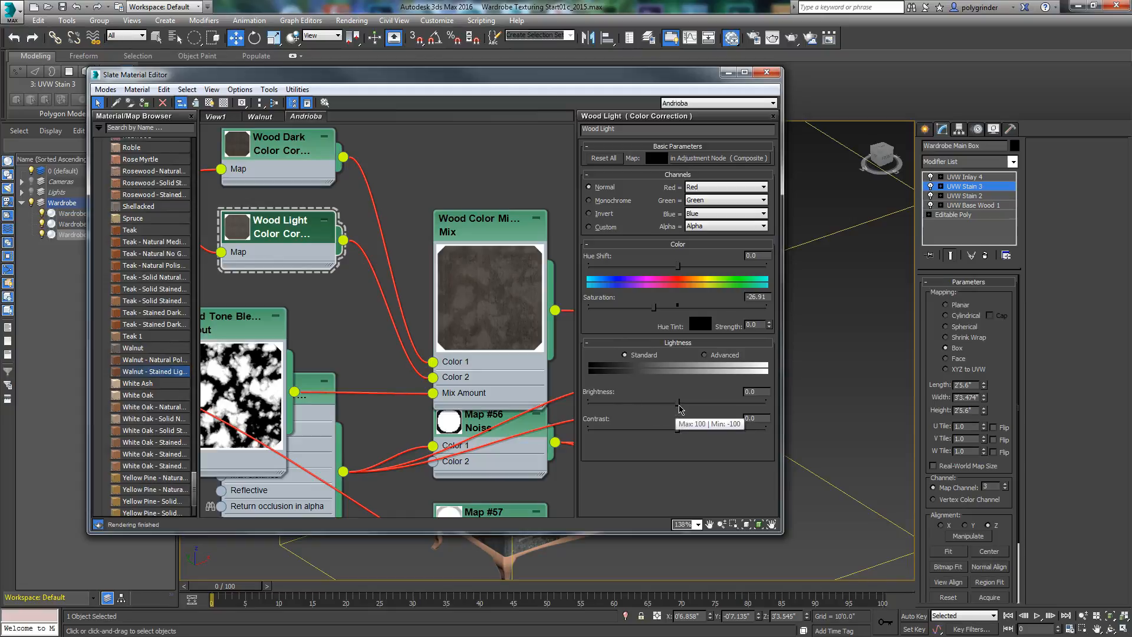
drag(679, 404, 678, 403)
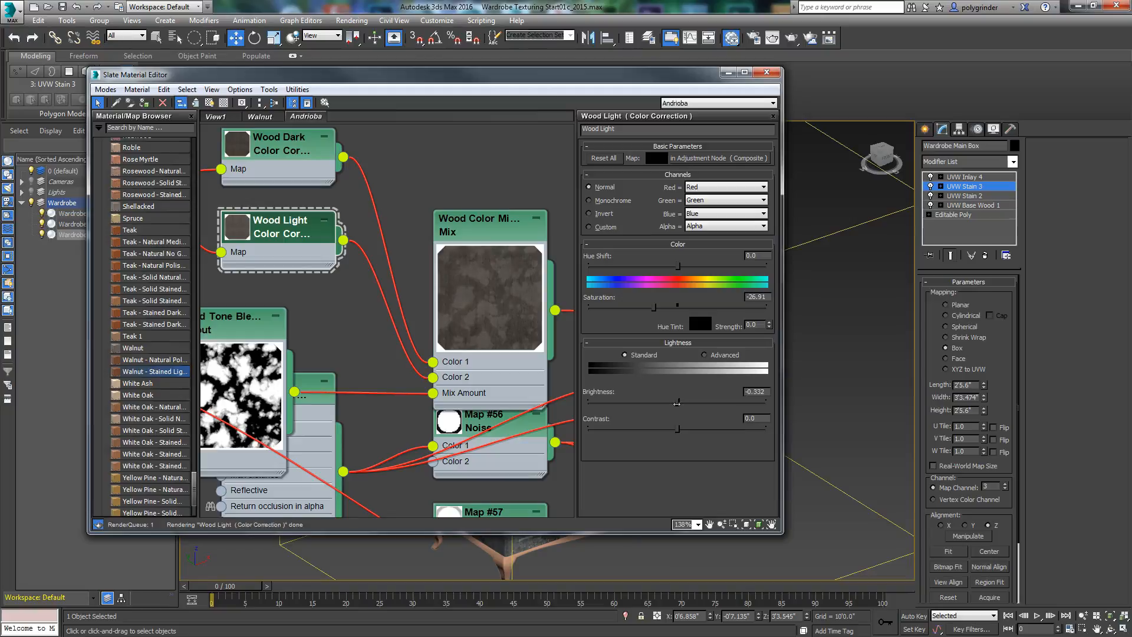
drag(678, 403, 675, 402)
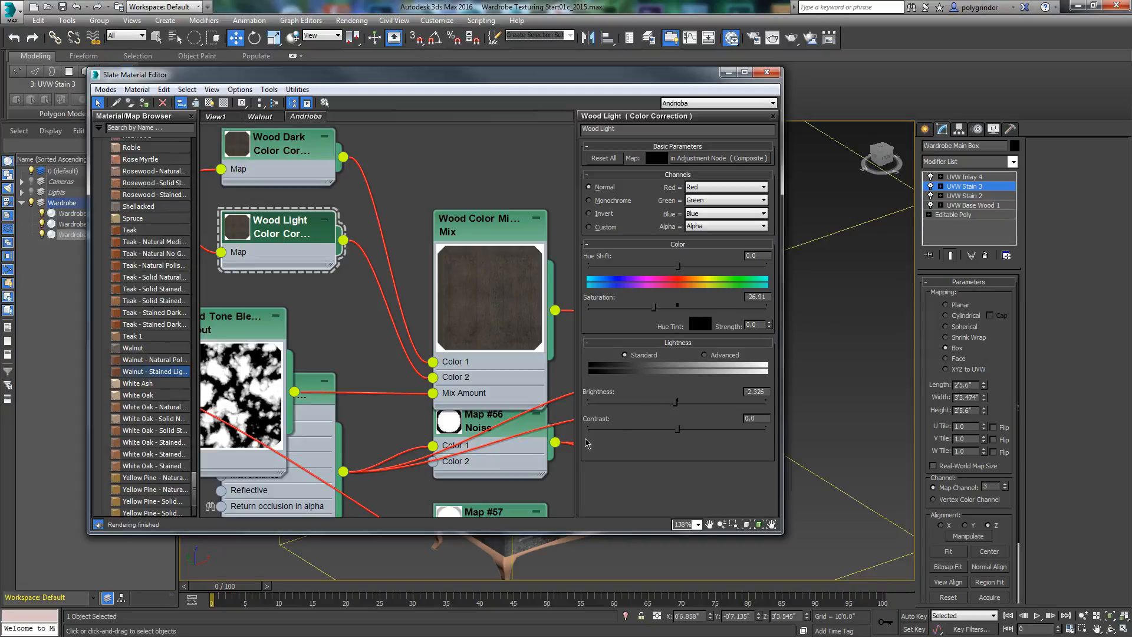
- Close the material editor, switch the viewport to Close Up Top Cam and turn on safe frames
click(766, 71)
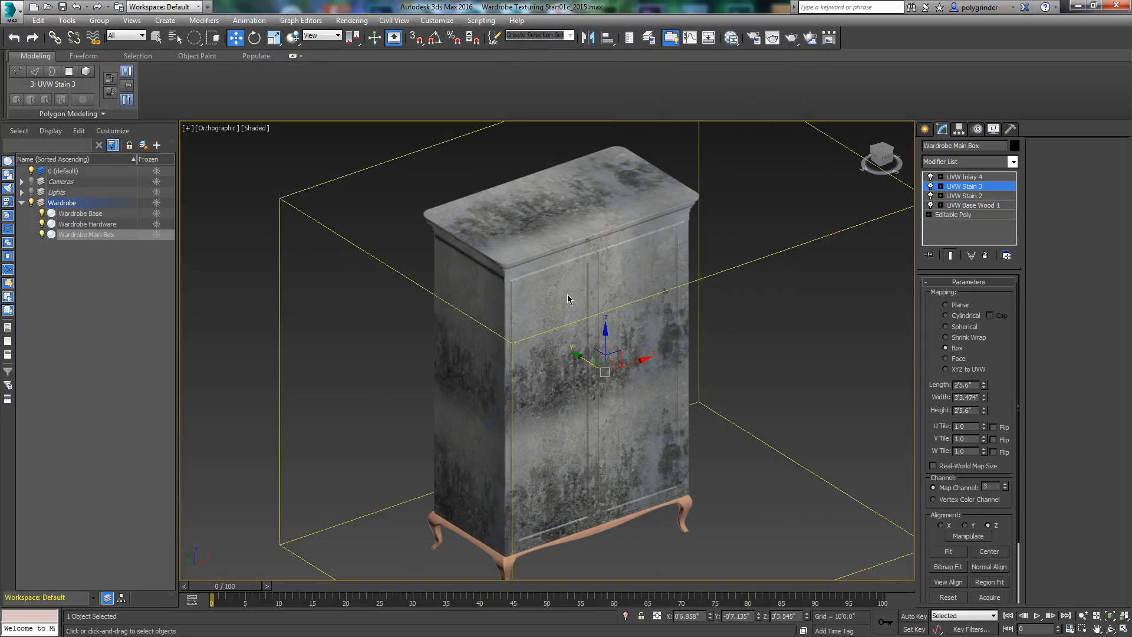
key(c)
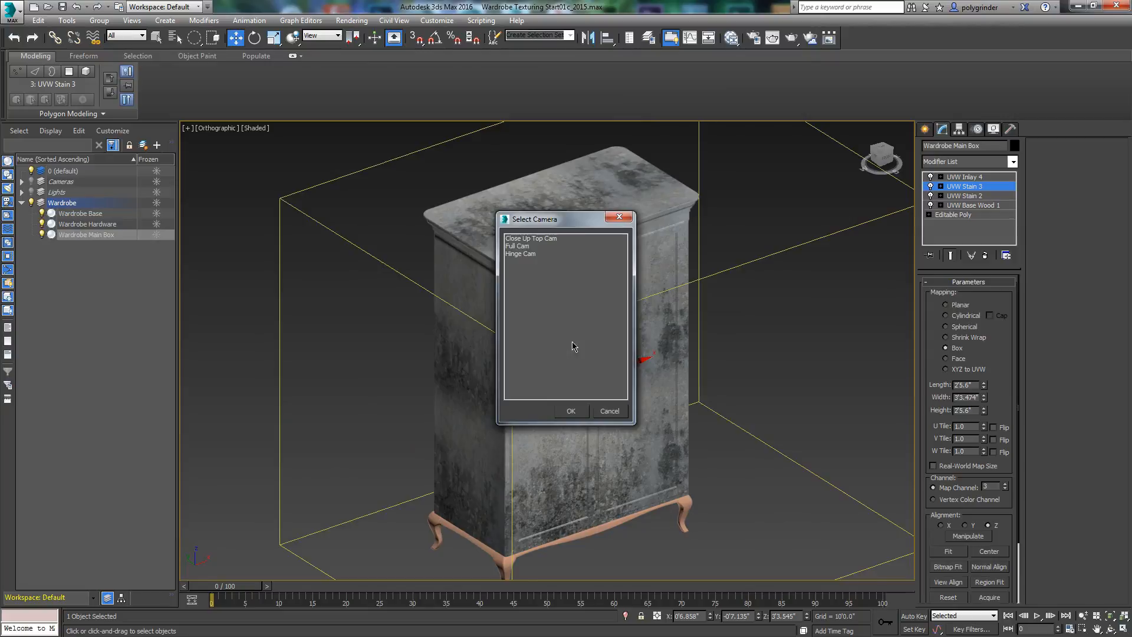
click(567, 411)
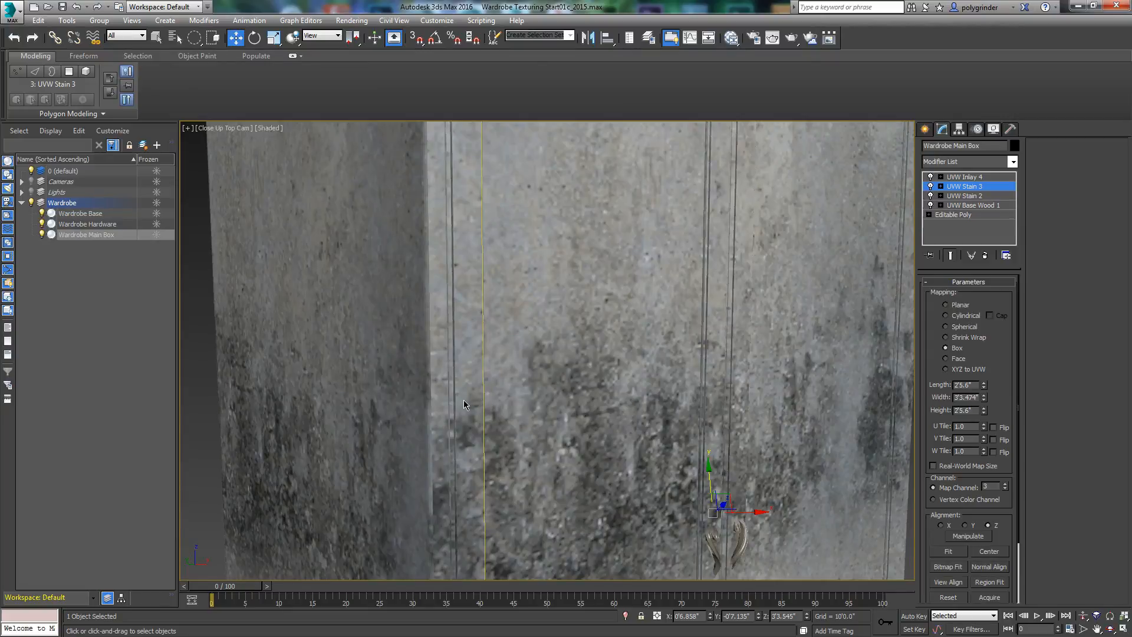
key(shift+f)
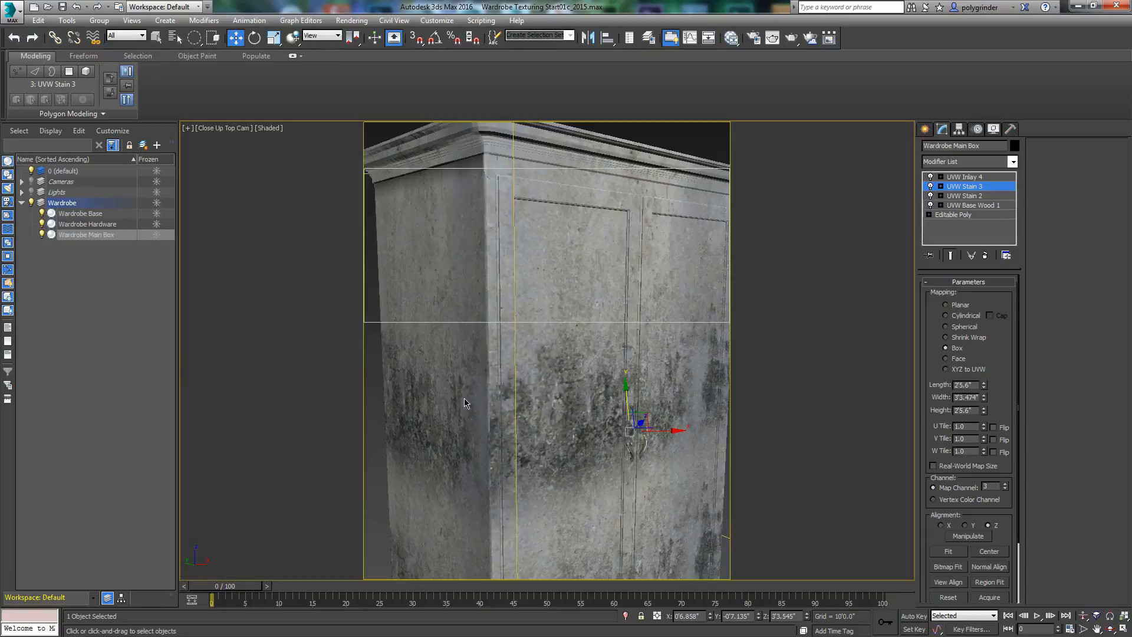
- Reopen the material editor and display the Map #58 mix in the viewport on the wardrobe material
click(731, 38)
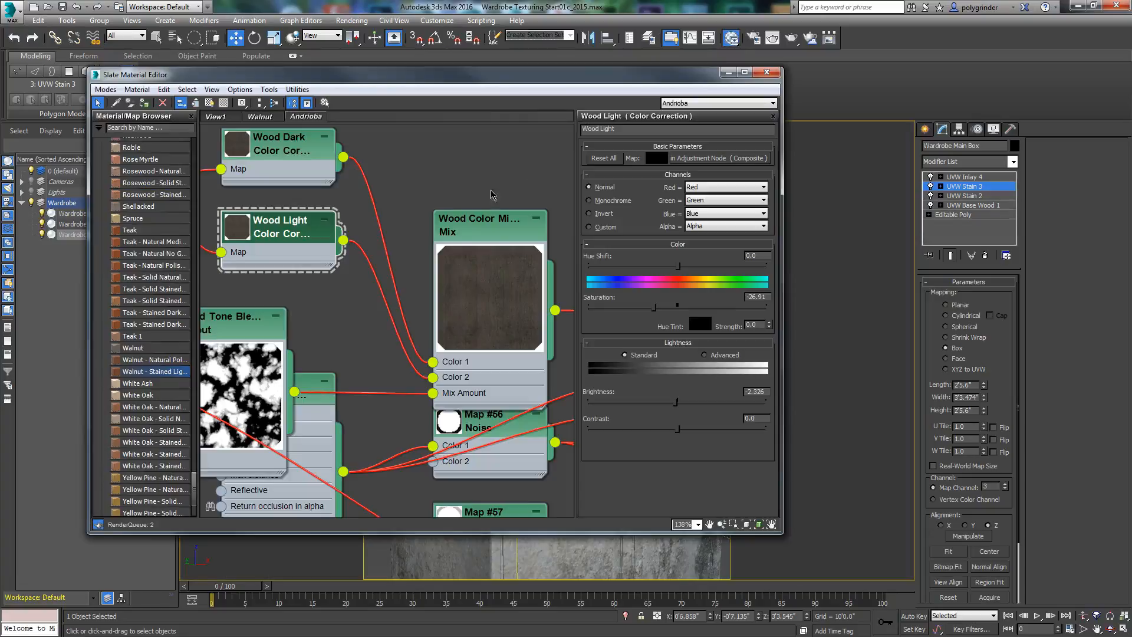
scroll(336, 273, down, 5)
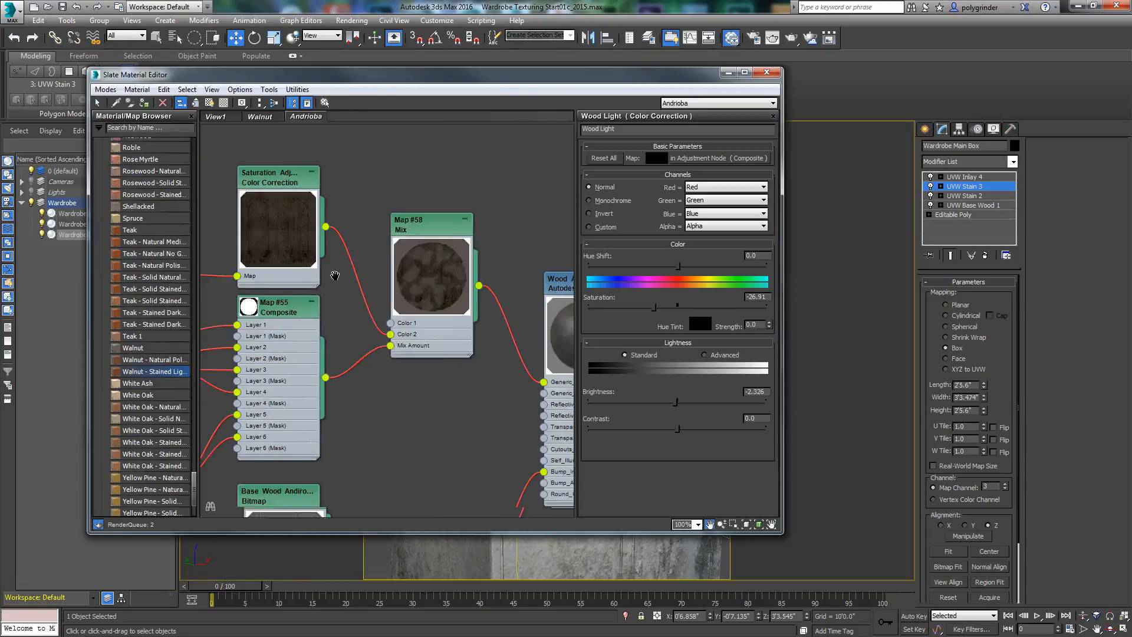
middle_drag(242, 258, 242, 250)
scroll(242, 251, down, 1)
middle_drag(475, 339, 357, 319)
double_click(341, 256)
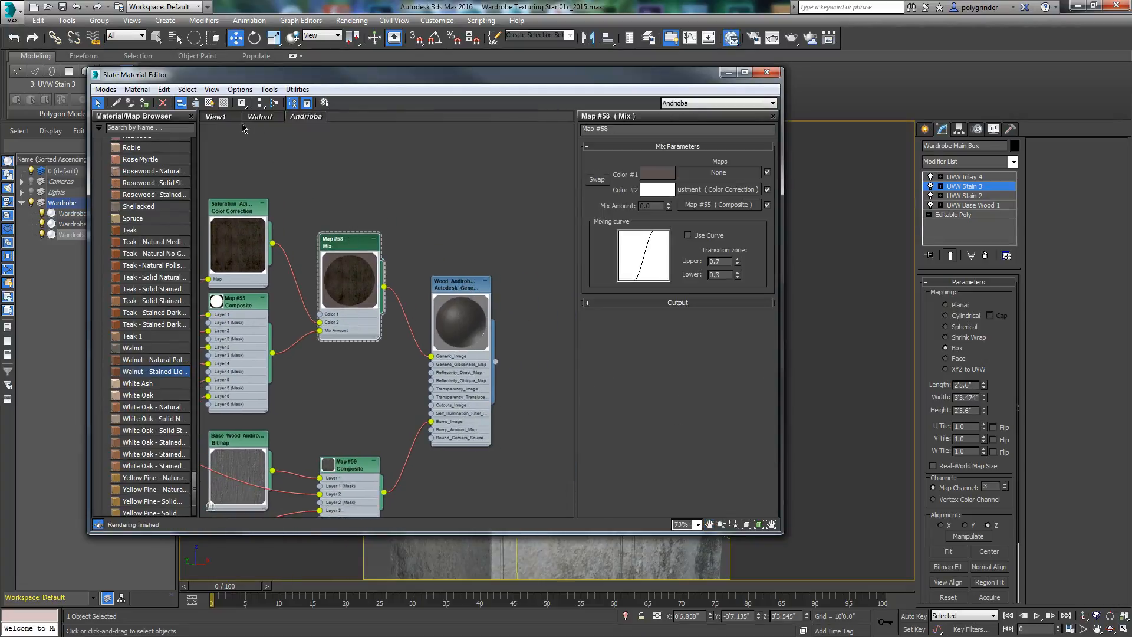
click(209, 102)
click(265, 130)
- Shift the material editor aside and display the Saturation Adjustment map on the Wood Andiroba Wardrobe#1 material in the viewport
drag(403, 79, 163, 109)
drag(451, 111, 296, 166)
drag(520, 142, 775, 92)
double_click(325, 222)
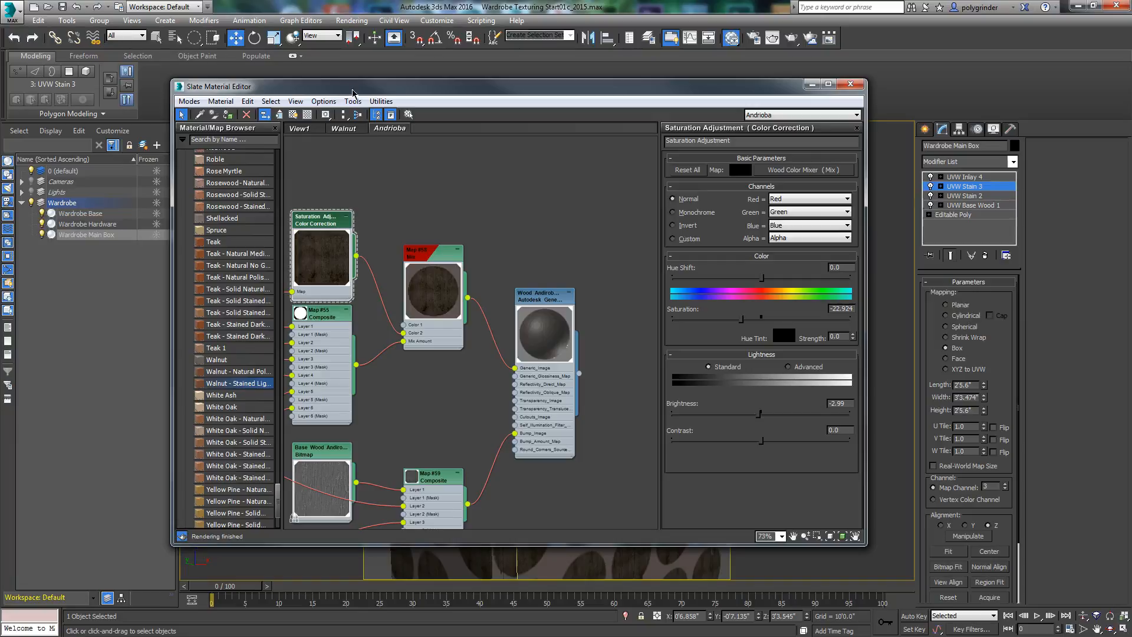
click(293, 115)
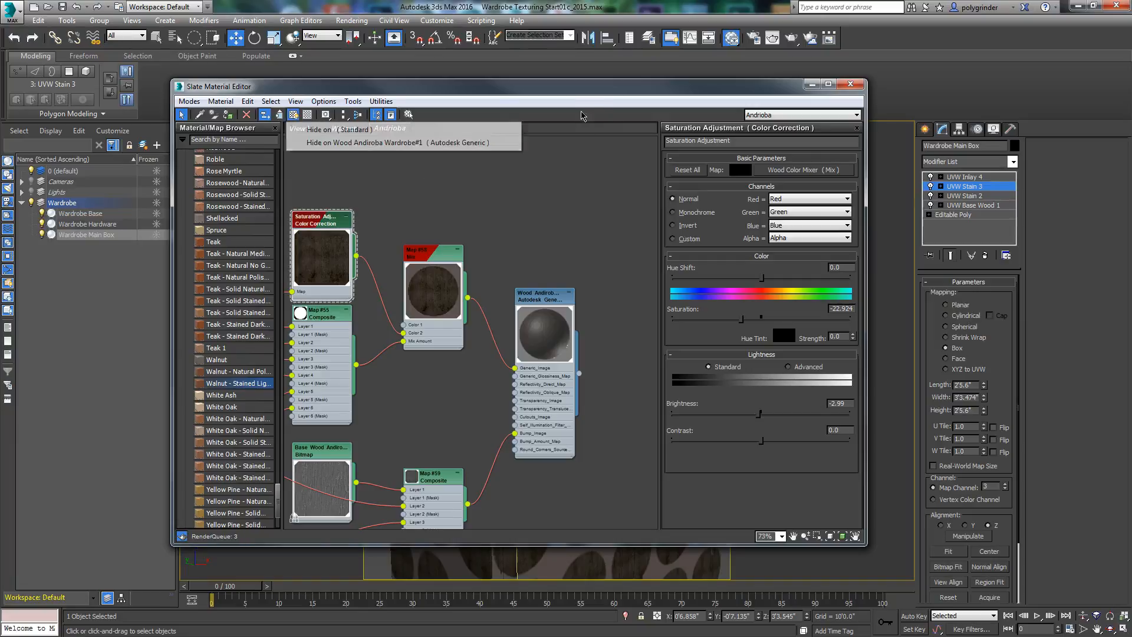
click(431, 144)
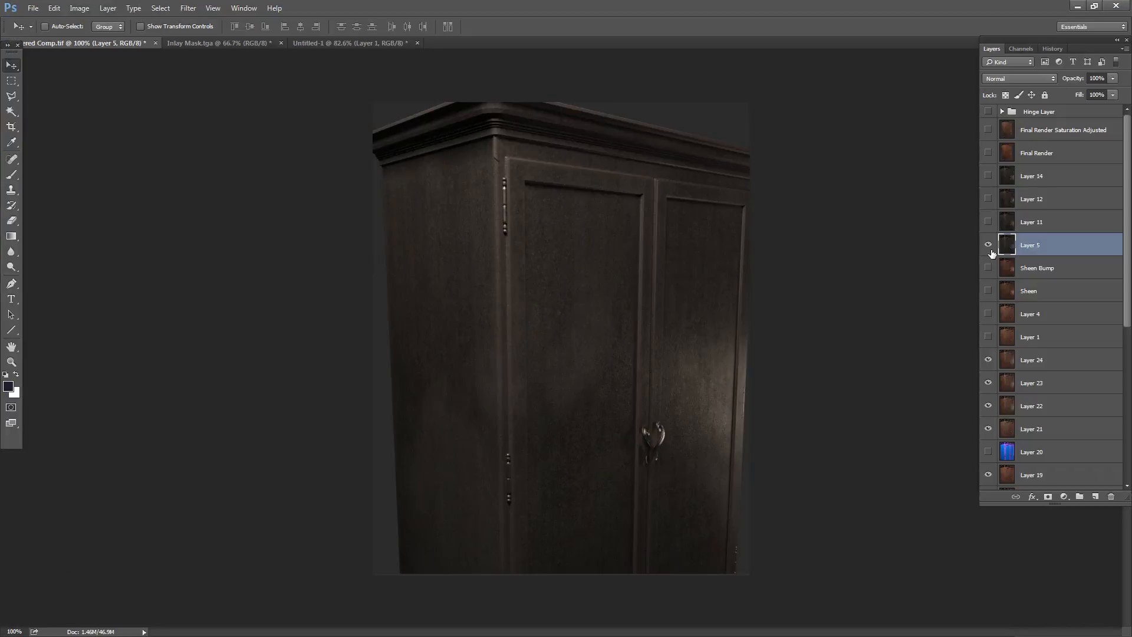
- In the Photoshop comp, show the render layers Layer 5, Layer 11 and Layer 12
click(988, 245)
click(988, 223)
click(988, 200)
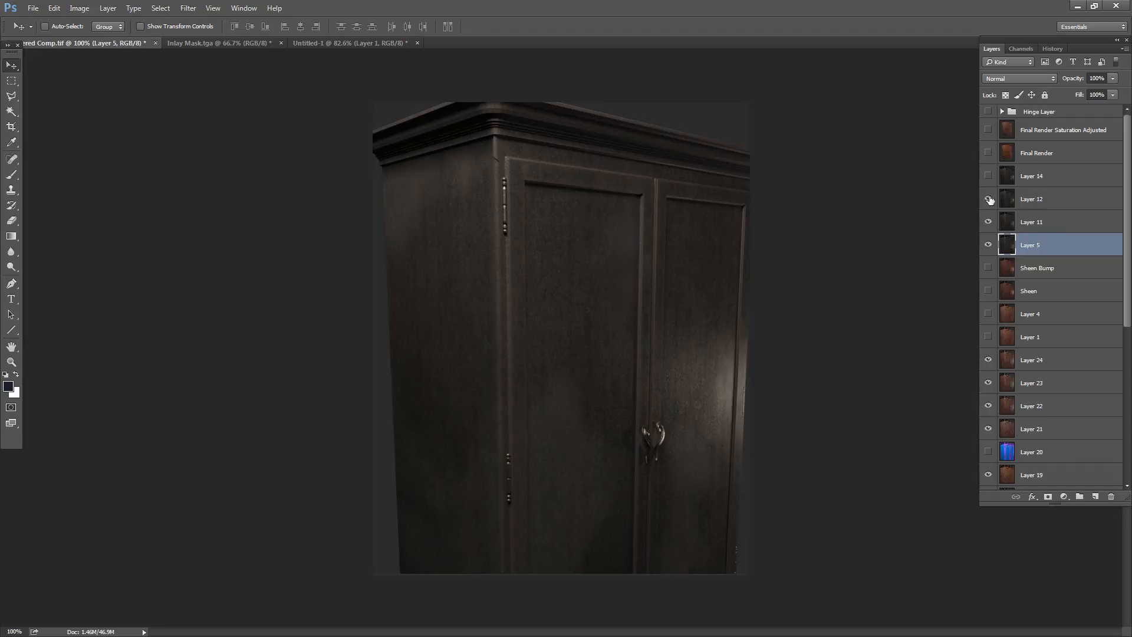
- Toggle the visibility of Layer 12 repeatedly to compare its render with the one on Layer 11
click(989, 200)
click(989, 200)
click(988, 200)
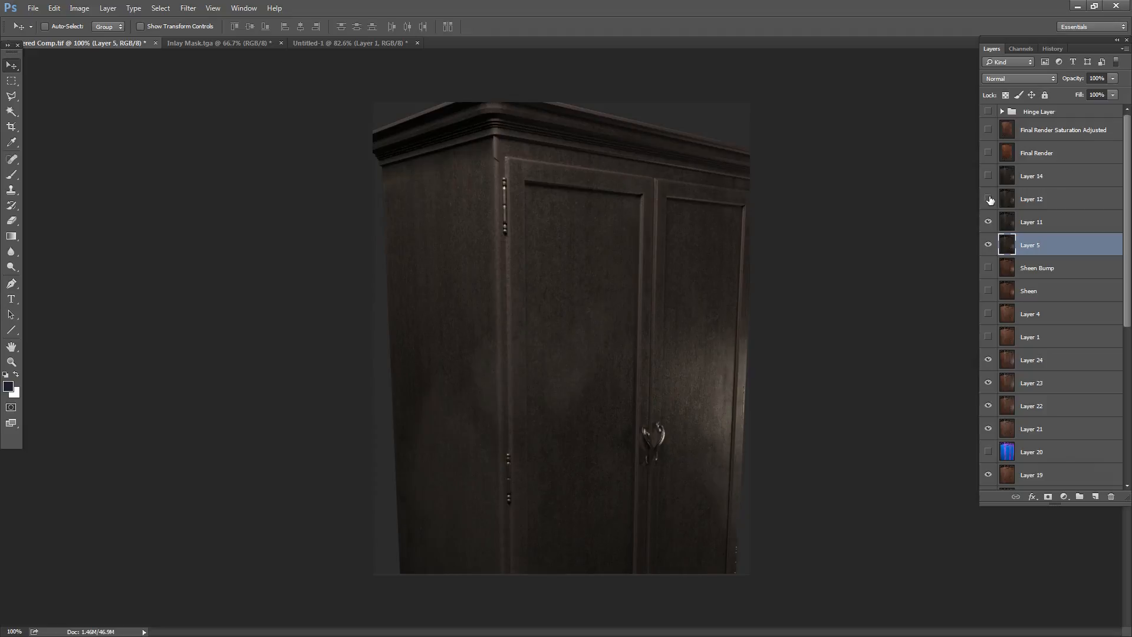
click(989, 201)
click(989, 200)
click(989, 200)
click(988, 200)
click(988, 201)
click(988, 201)
click(988, 200)
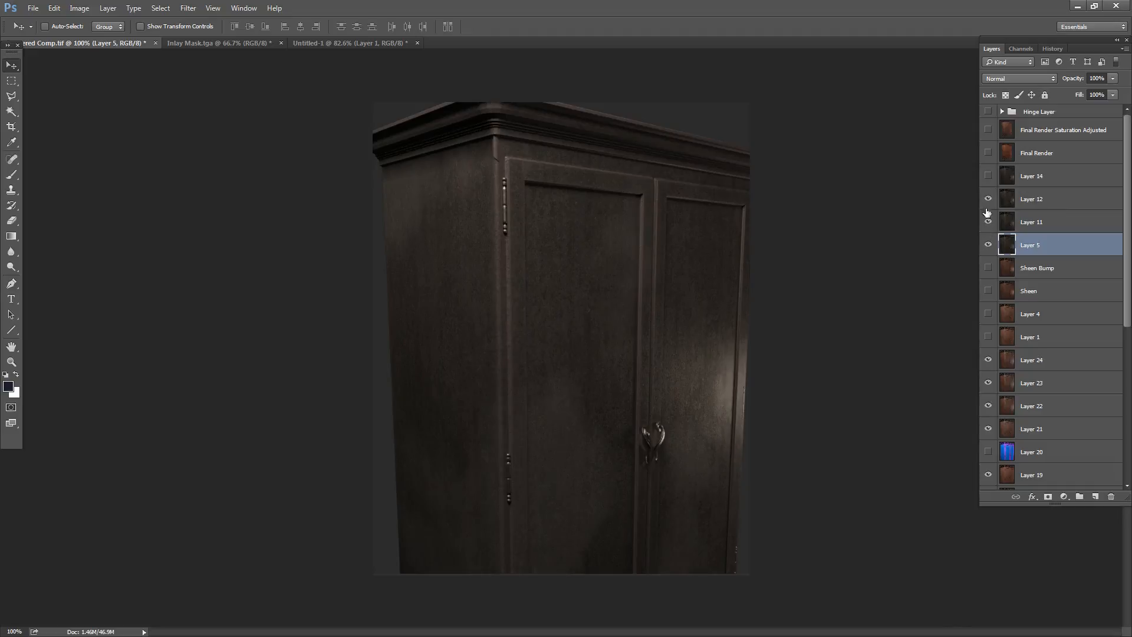
- Show and select Layer 14, and paste the copied walnut render above it as a new layer
click(989, 176)
click(1026, 179)
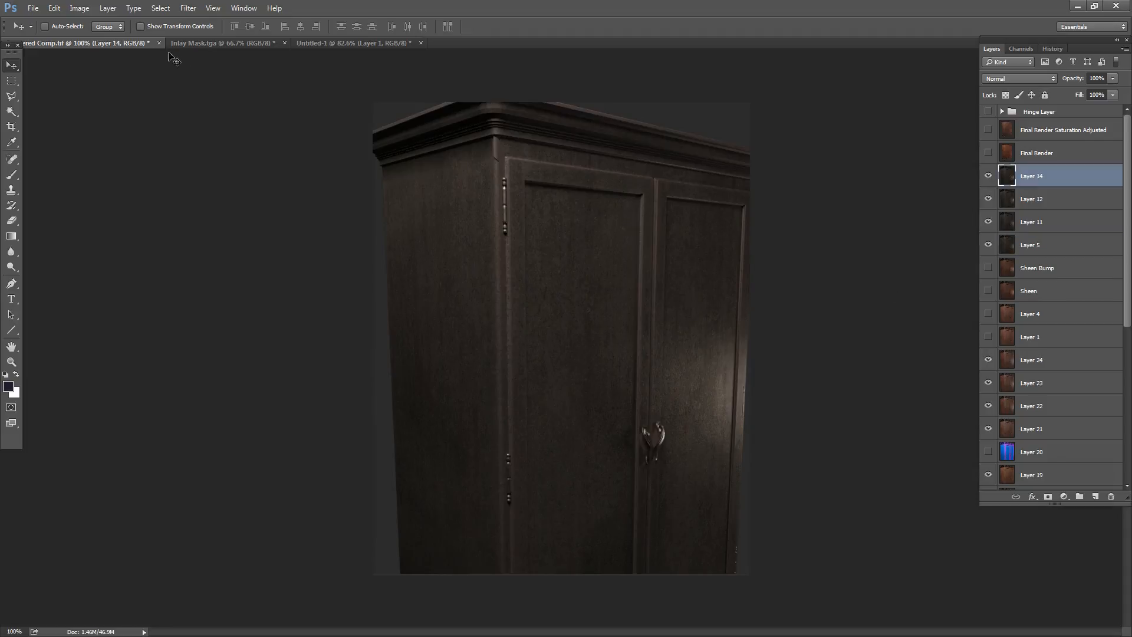
click(53, 8)
click(70, 112)
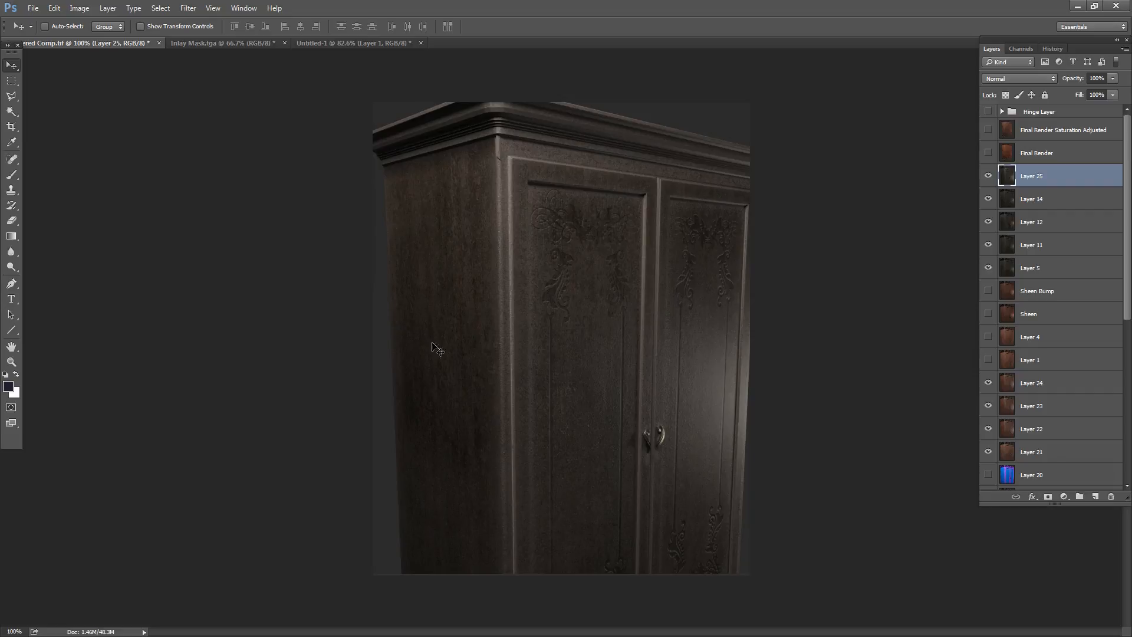
- Hide the dark render layers 5, 11, 12, 14 and 25 along with Sheen Bump to expose the reddish wood render
click(988, 291)
drag(988, 268, 988, 198)
click(988, 176)
click(988, 291)
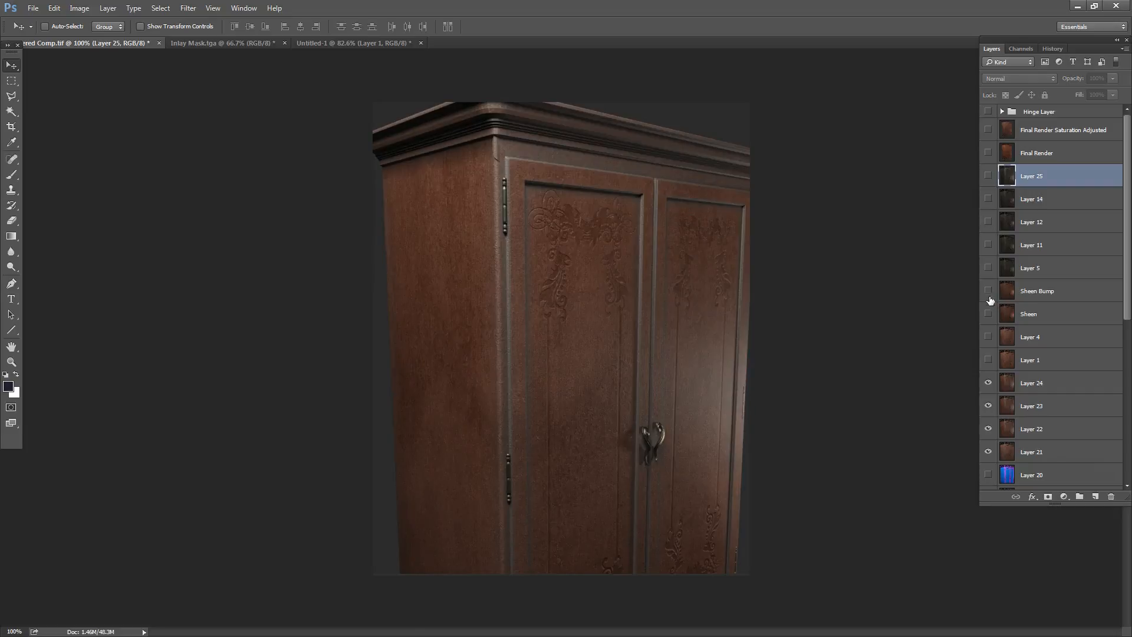
- Toggle Layer 25 on and off to compare the walnut render with the reddish Andiroba version
click(989, 175)
click(988, 176)
click(989, 175)
click(988, 175)
click(989, 176)
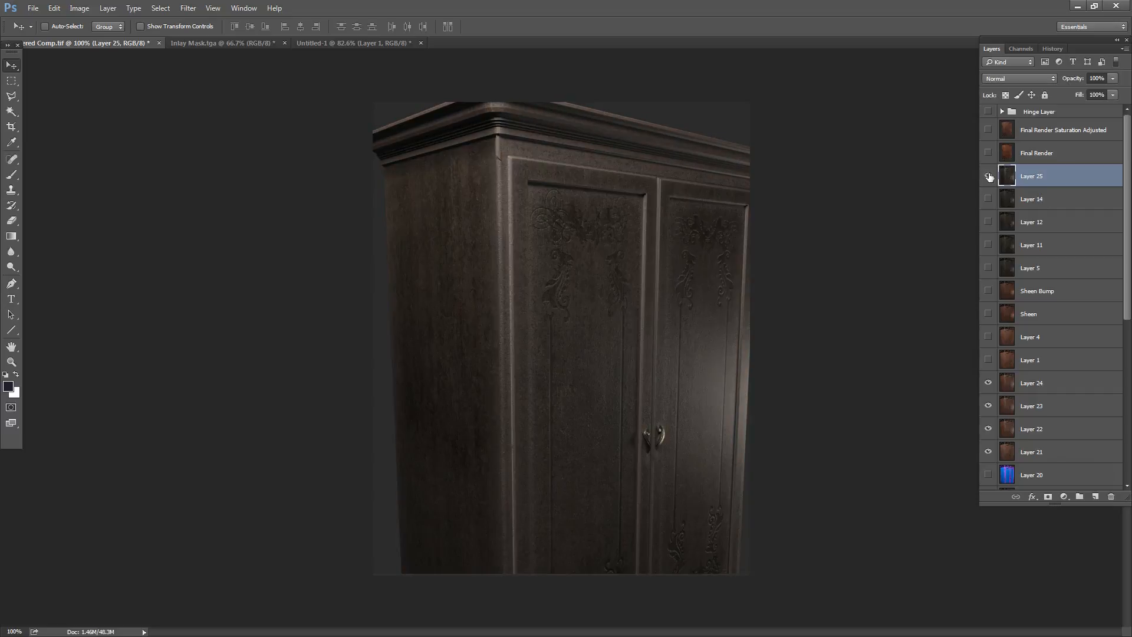
click(988, 176)
click(989, 176)
click(989, 176)
click(989, 175)
click(988, 176)
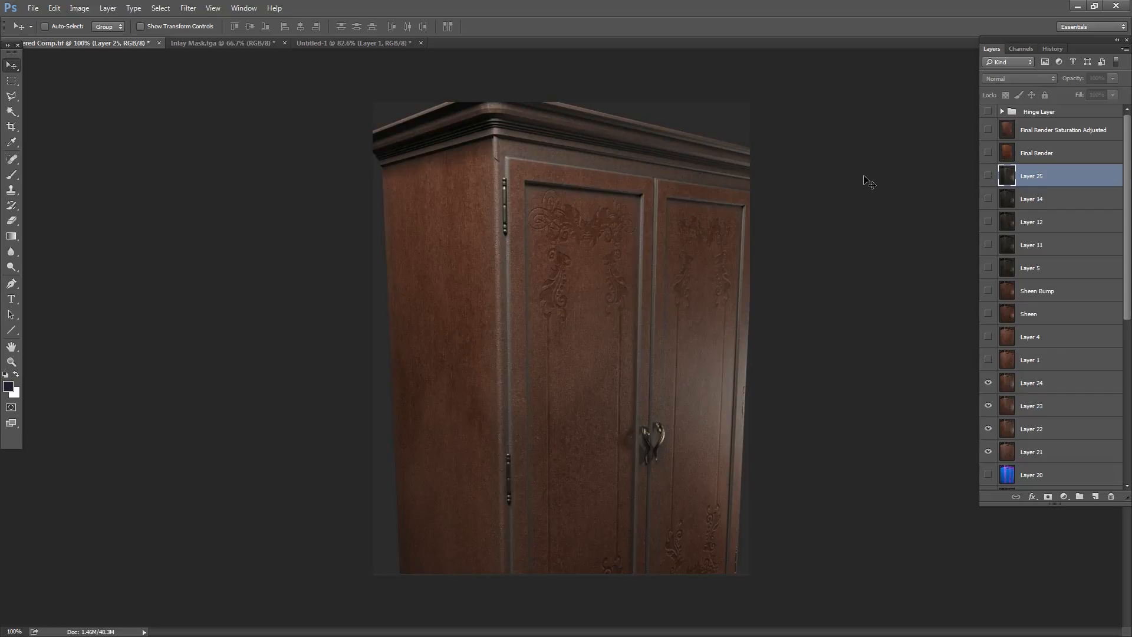
click(989, 176)
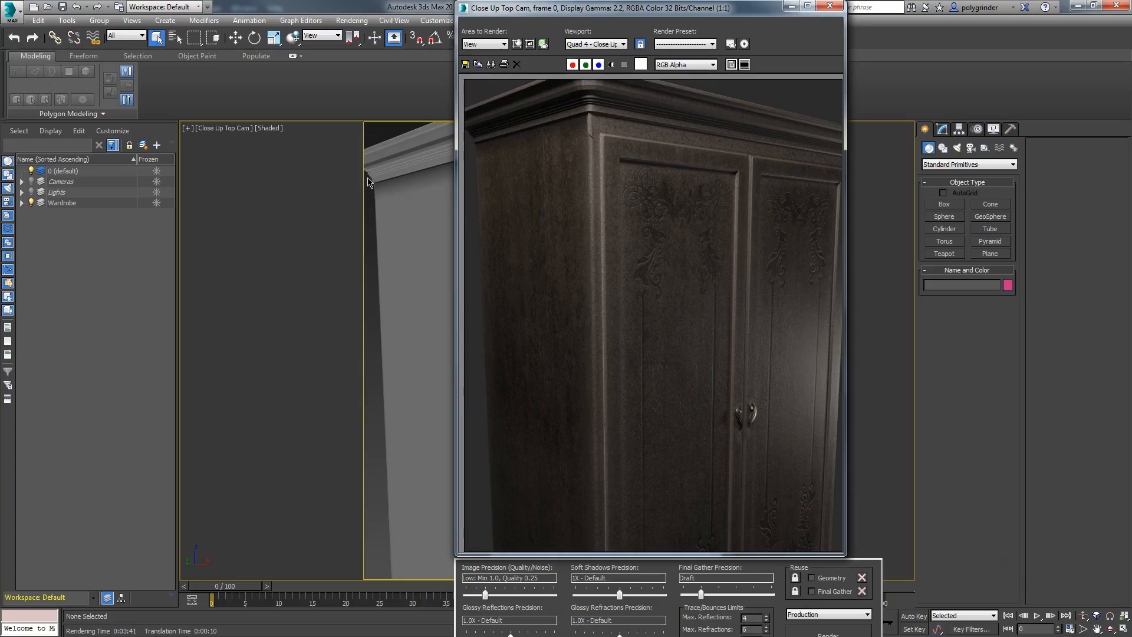
- Back in 3ds Max, move the render window aside, open the Slate Material Editor and automatically lay out all nodes
drag(499, 9, 574, 184)
click(735, 37)
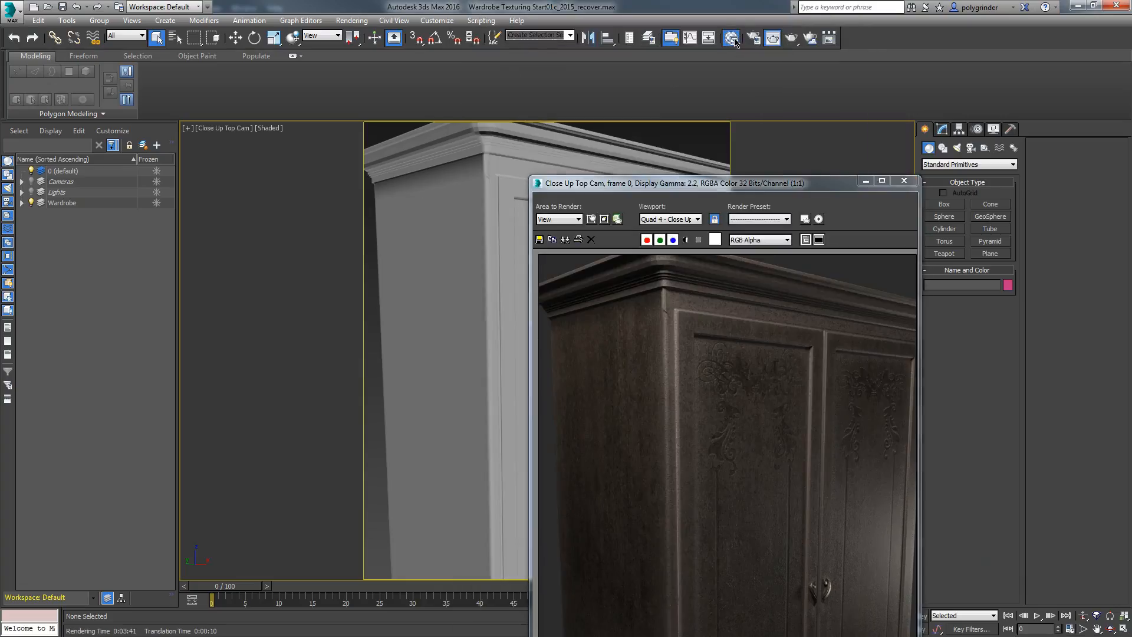
key(m)
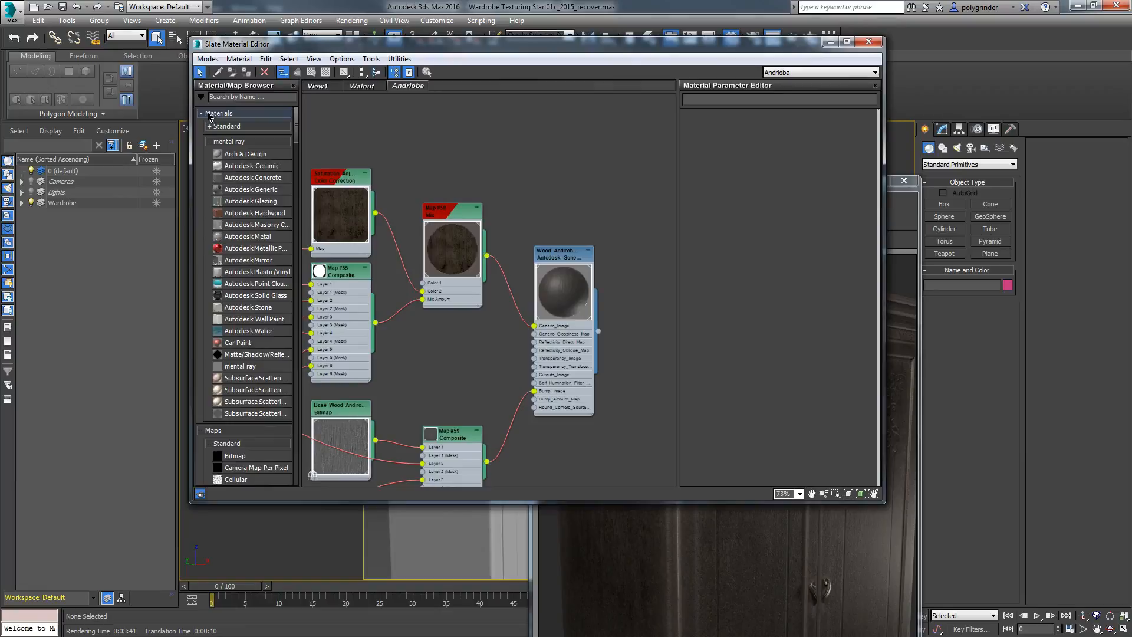
scroll(513, 168, down, 3)
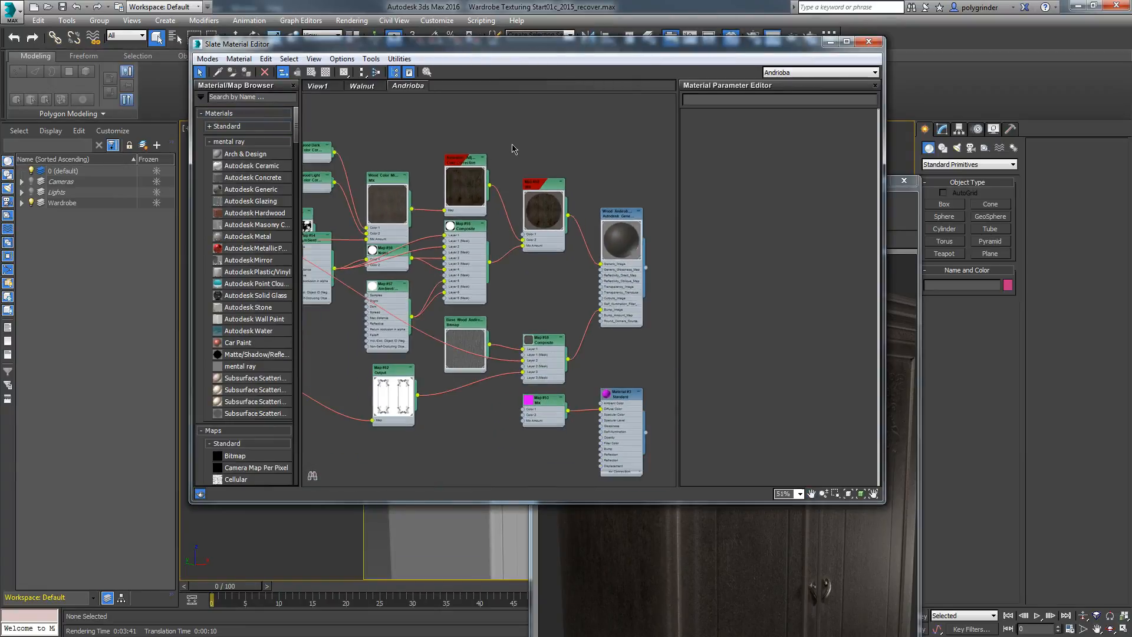
click(362, 72)
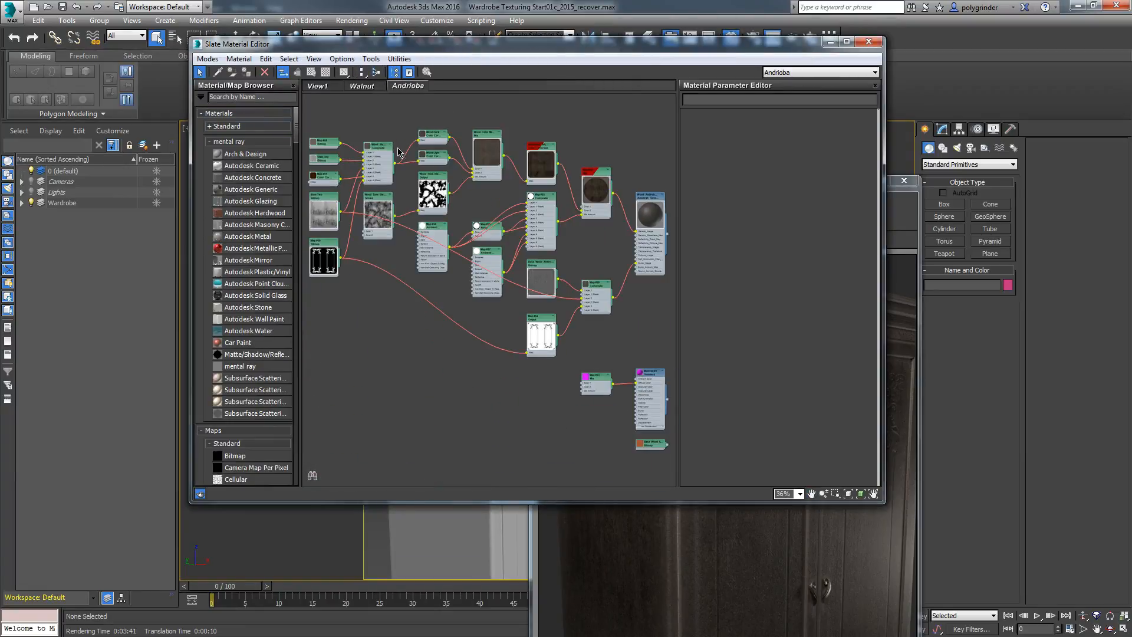
- Create a new material library named Wardrobe2.mat in the materiallibraries folder
click(202, 98)
click(243, 137)
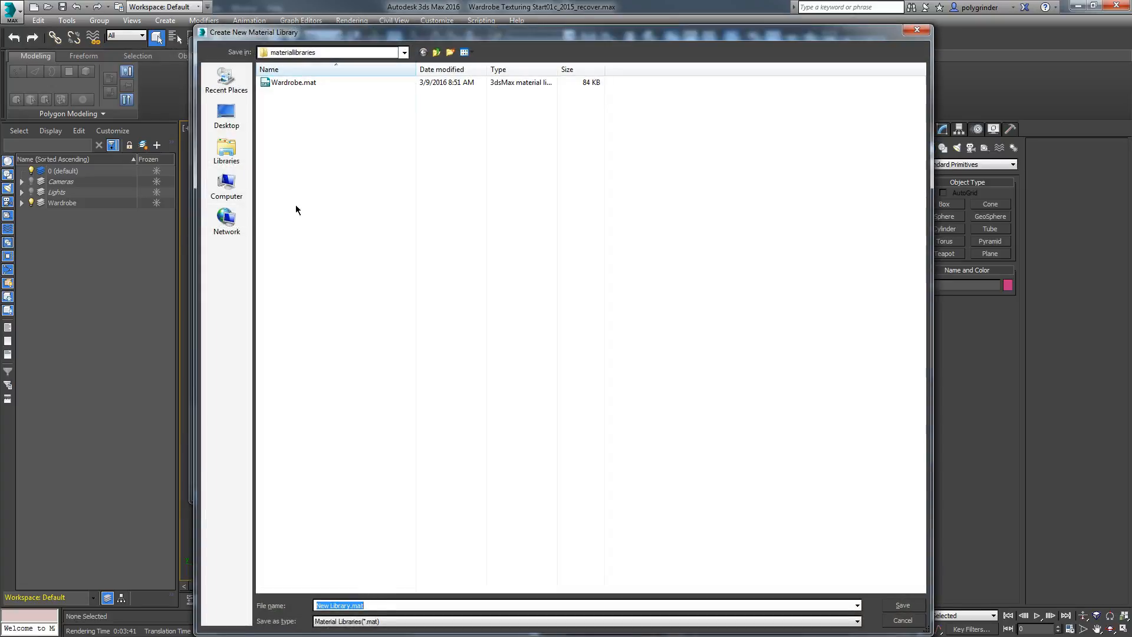
click(282, 84)
double_click(342, 606)
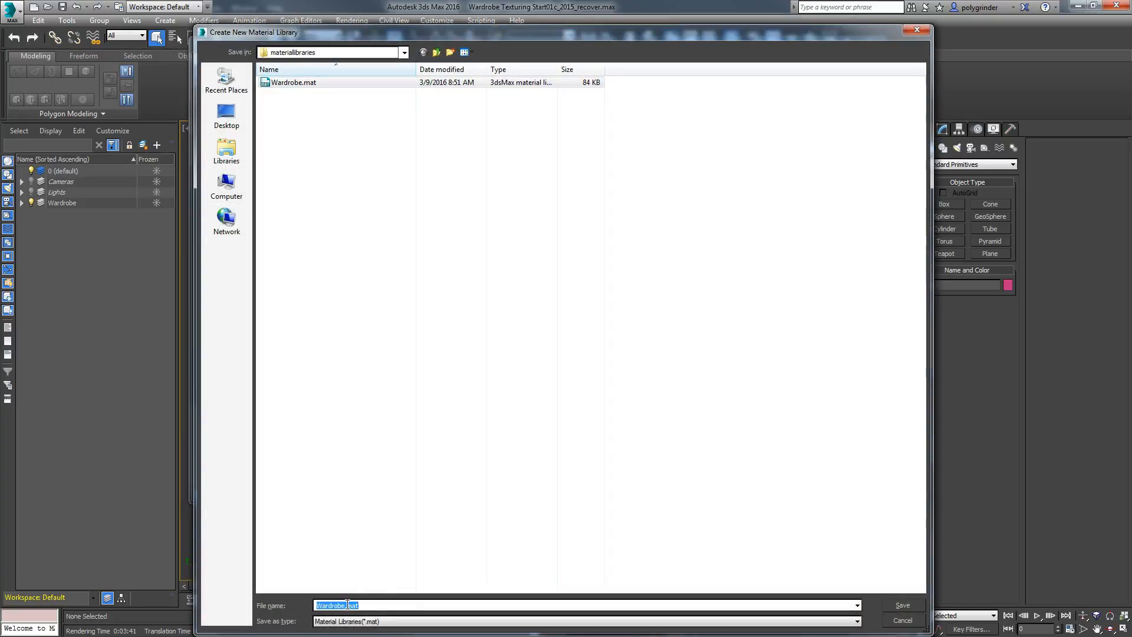
click(342, 605)
text(2)
click(888, 602)
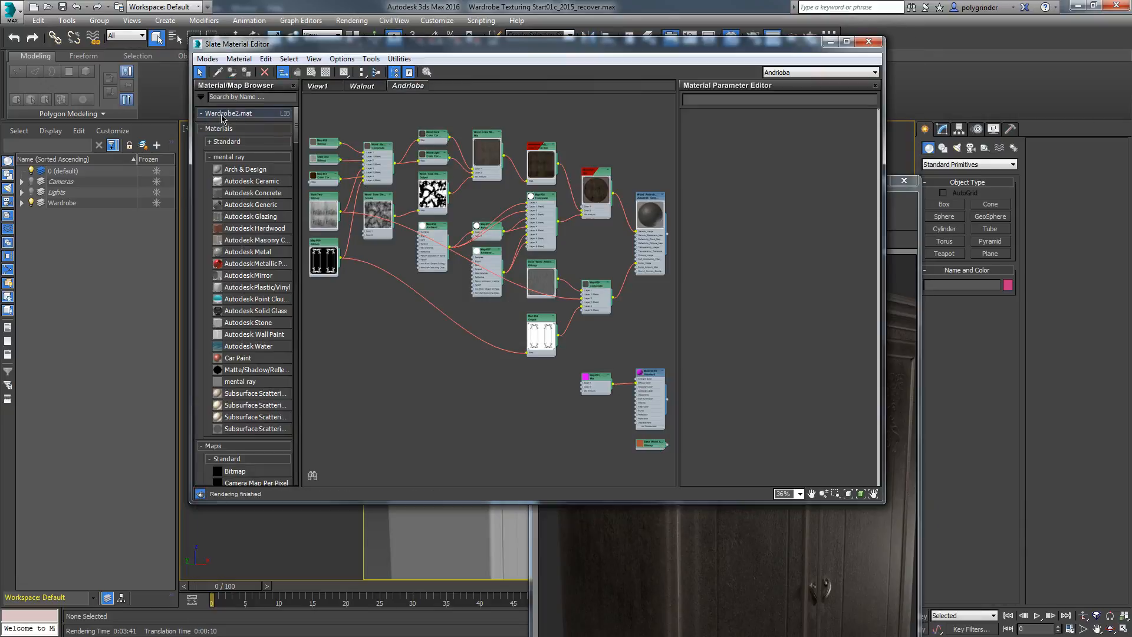
- Add the Wood Andiroba Wardrobe material to the Wardrobe2.mat library and save the library
middle_drag(596, 252, 527, 281)
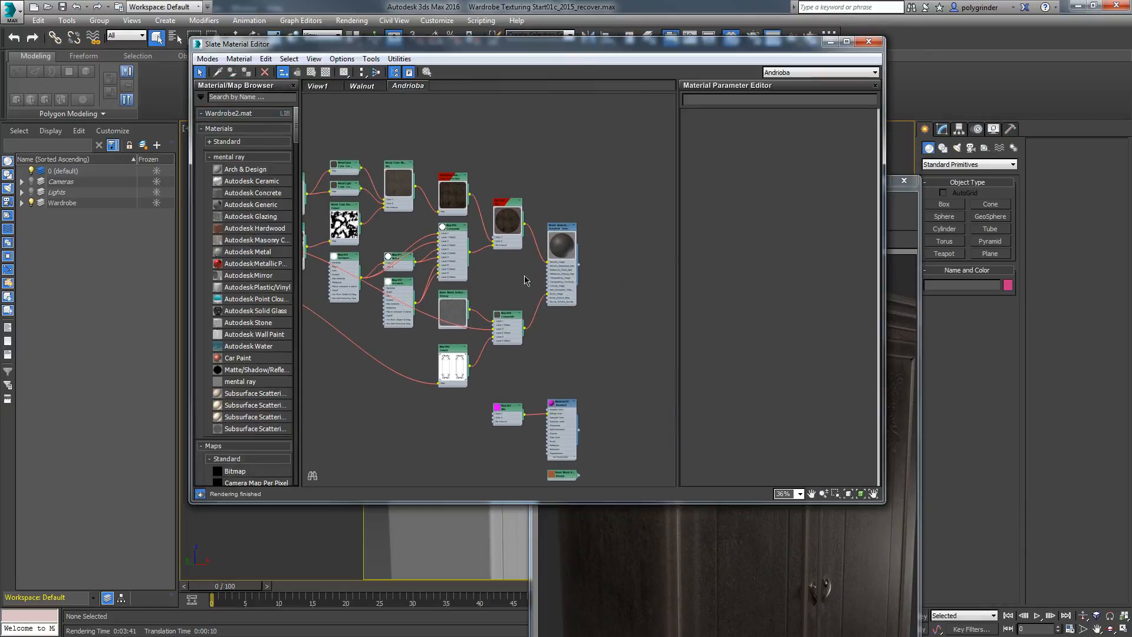
drag(578, 266, 260, 122)
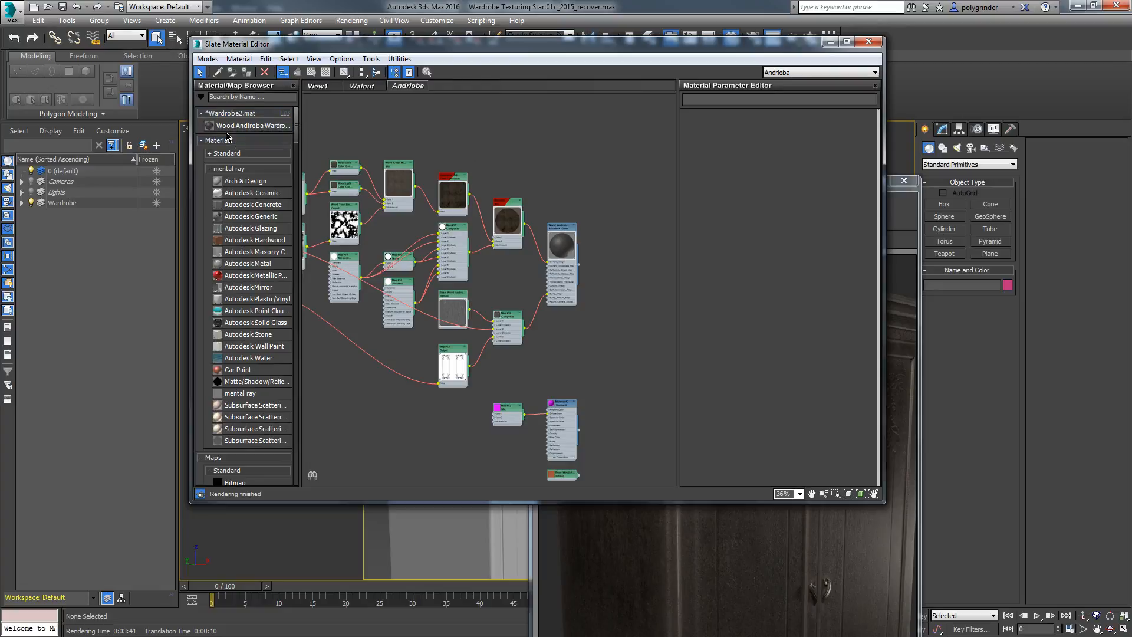
right_click(285, 114)
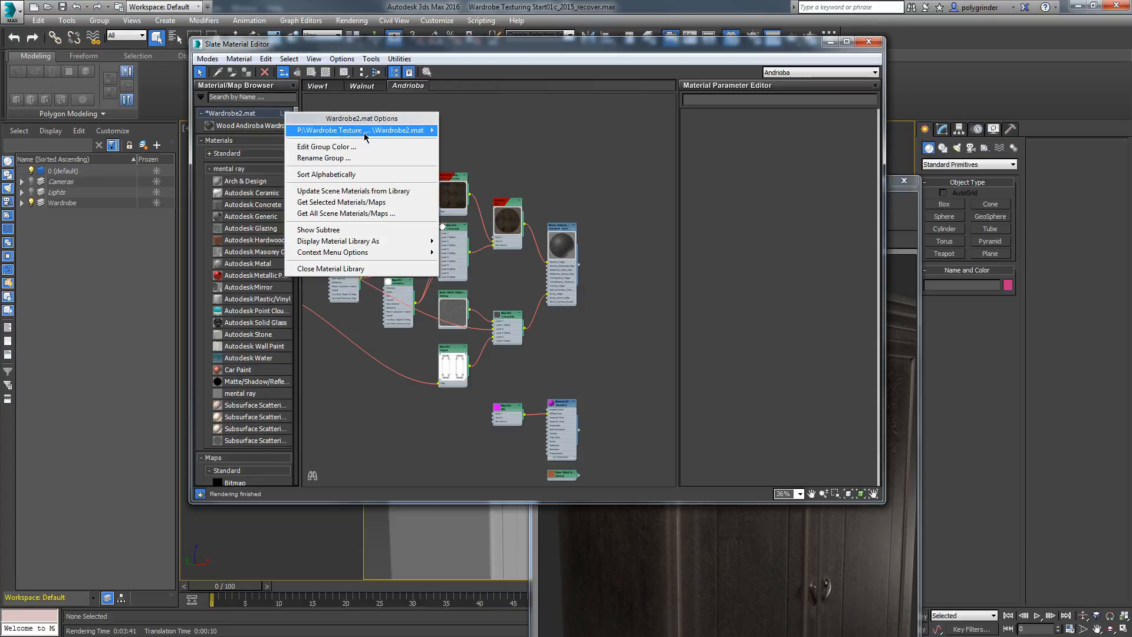
mouse_move(365, 137)
click(461, 148)
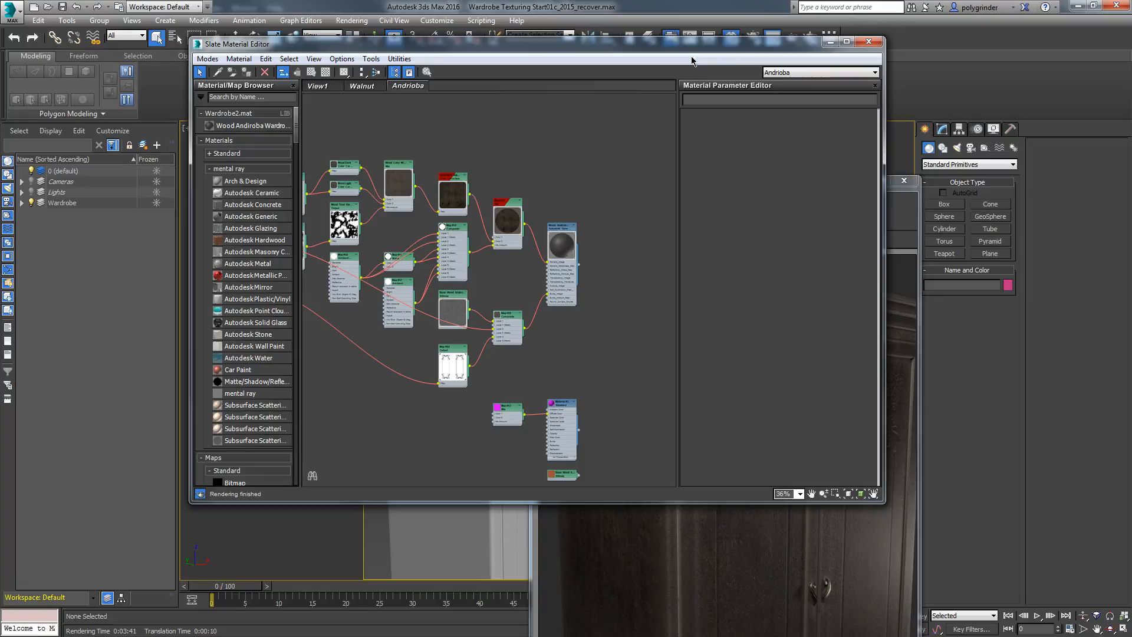
- Close the material editor and bring the finished Close Up Top Cam render to the middle of the screen
drag(697, 46, 634, 84)
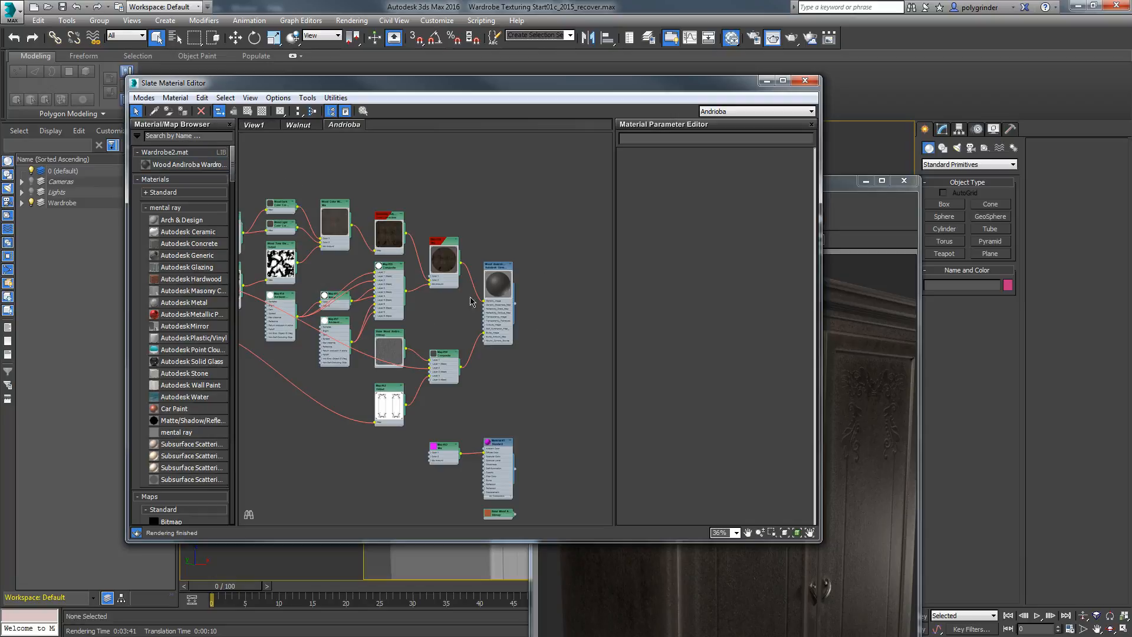
click(803, 82)
drag(784, 188, 681, 26)
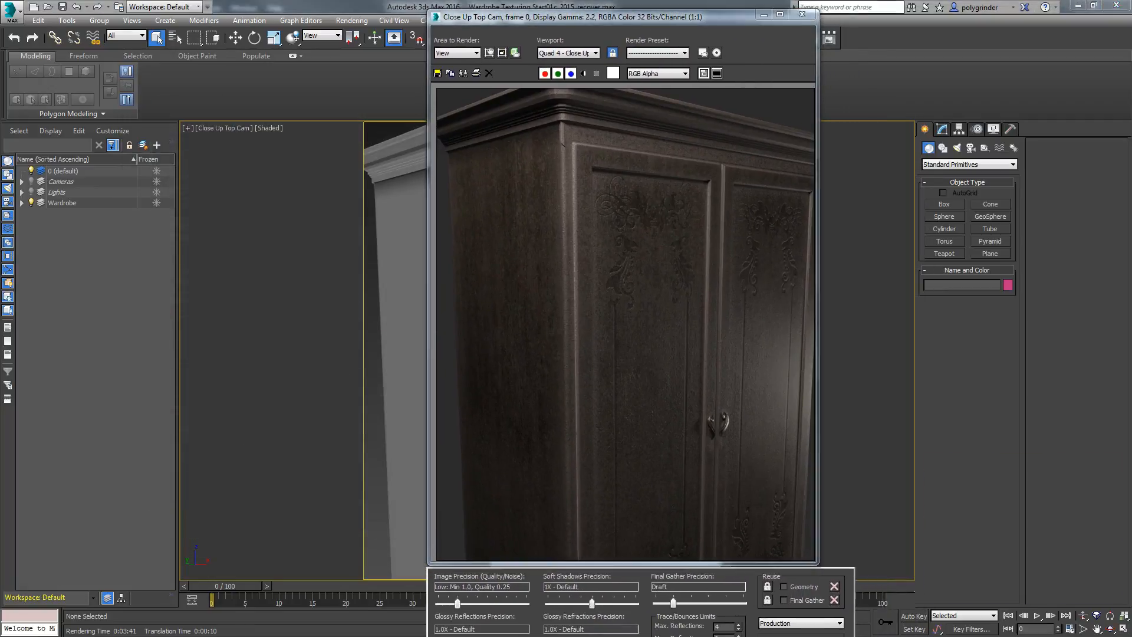
drag(493, 19, 428, 20)
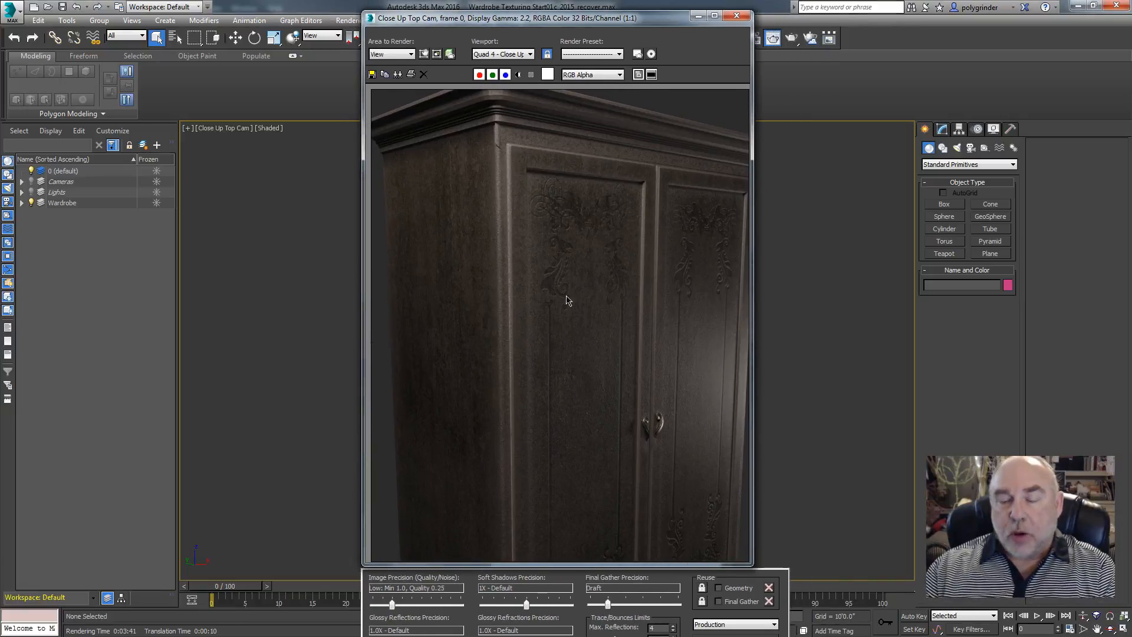